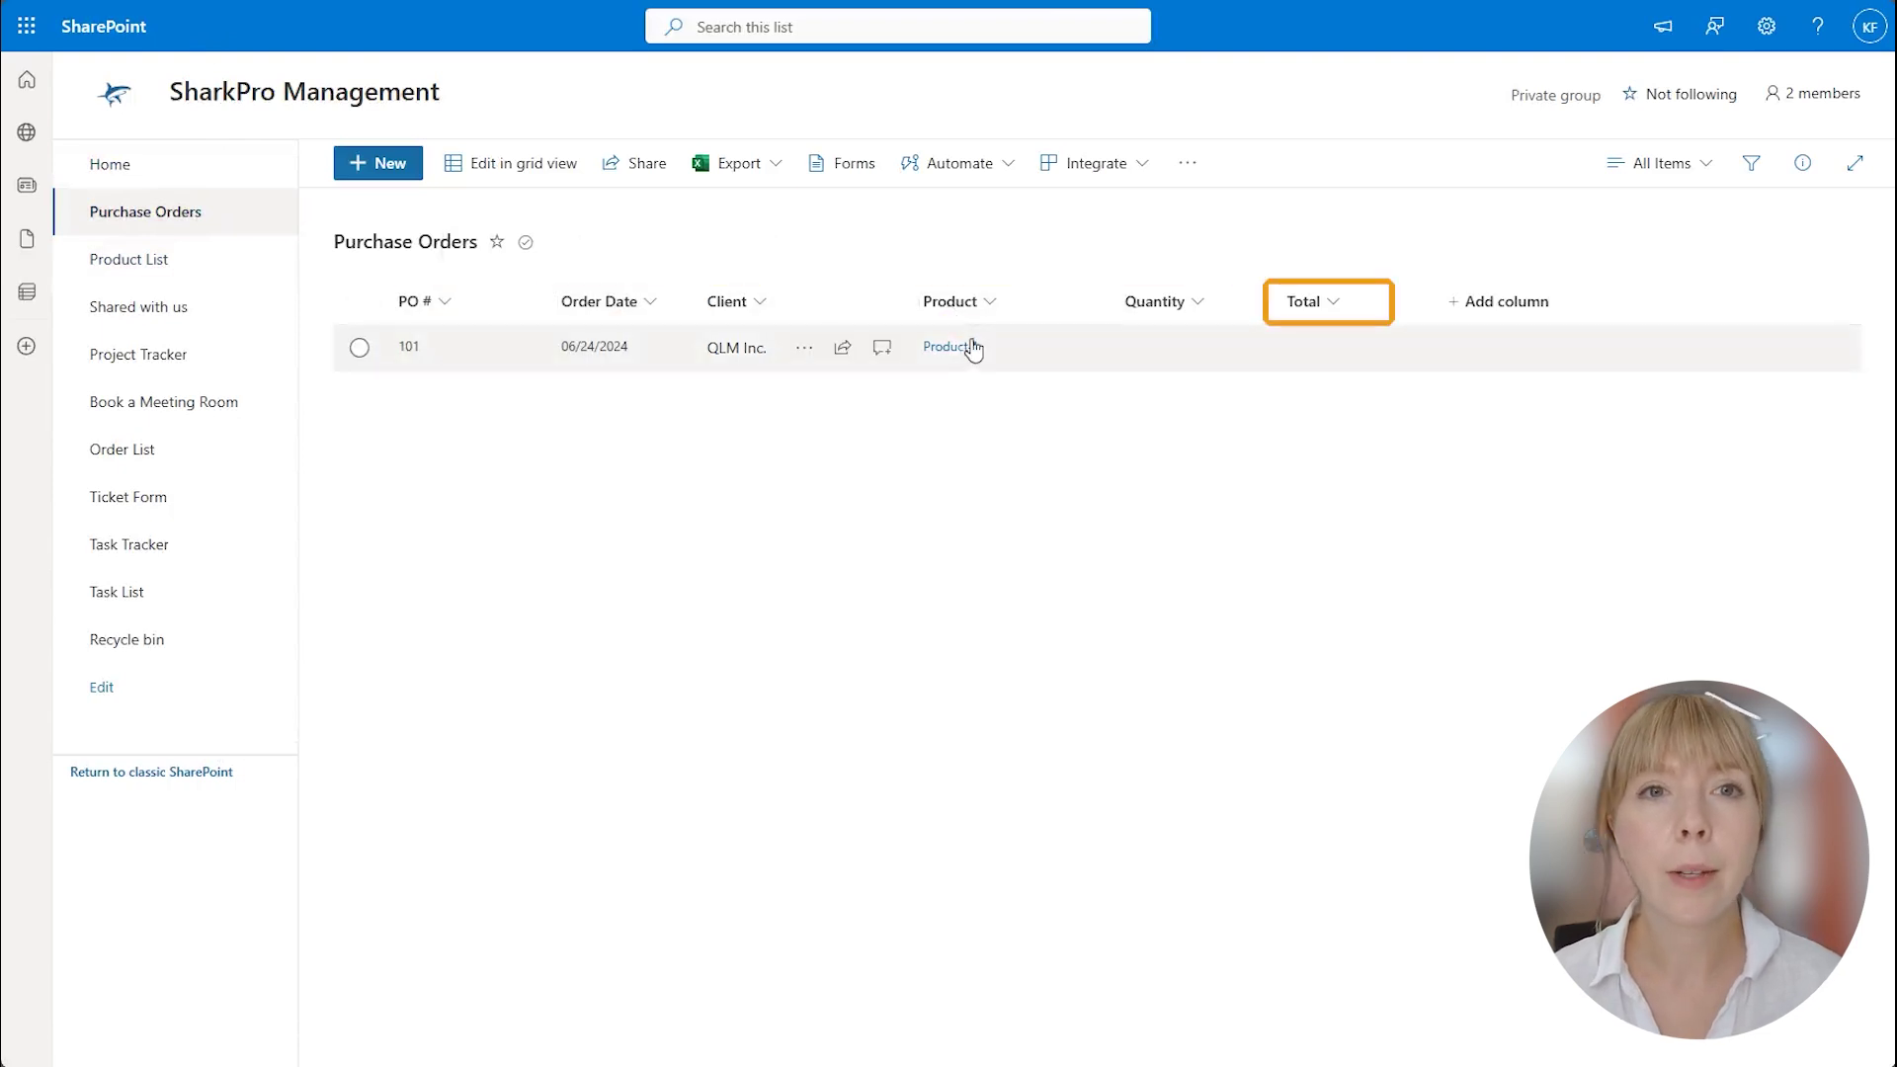
# Open the Product List to check the product prices.
pyautogui.click(206, 260)
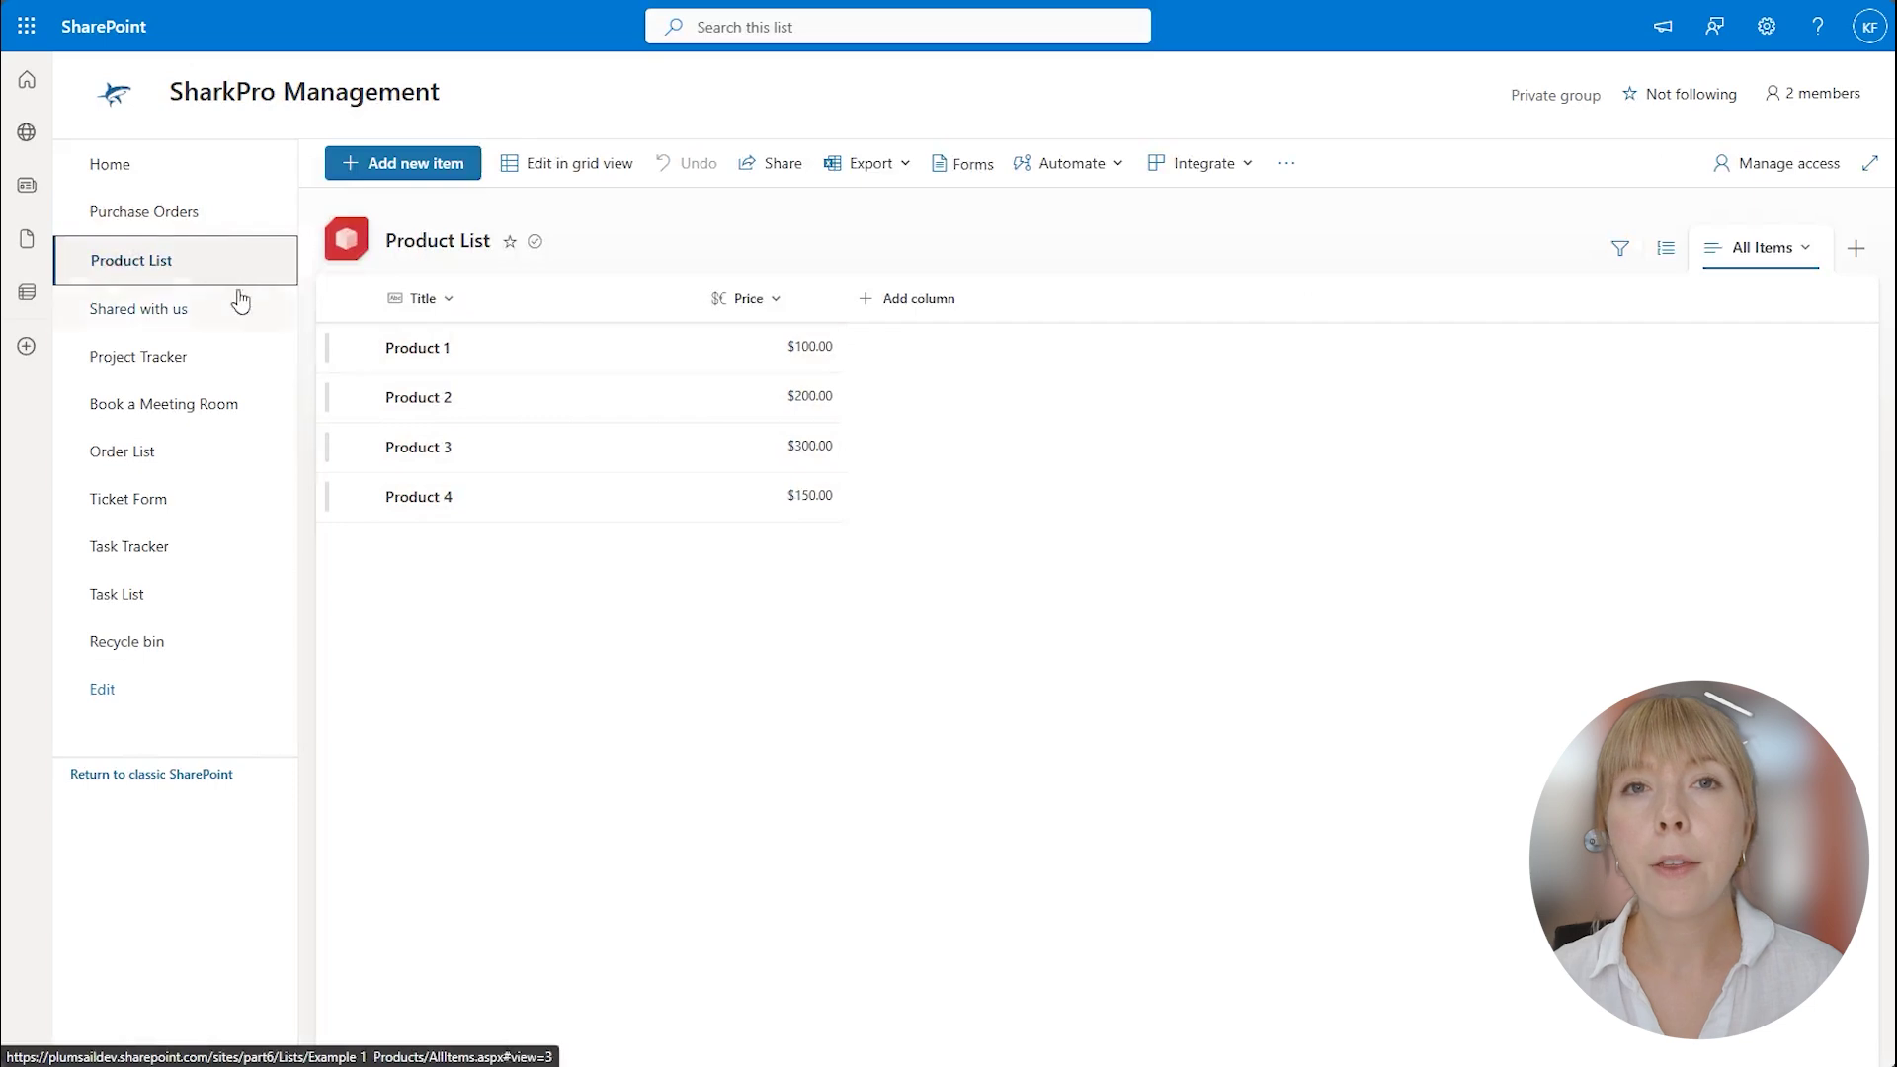
# Return to Purchase Orders and edit order 101 on its Product tab.
pyautogui.click(176, 214)
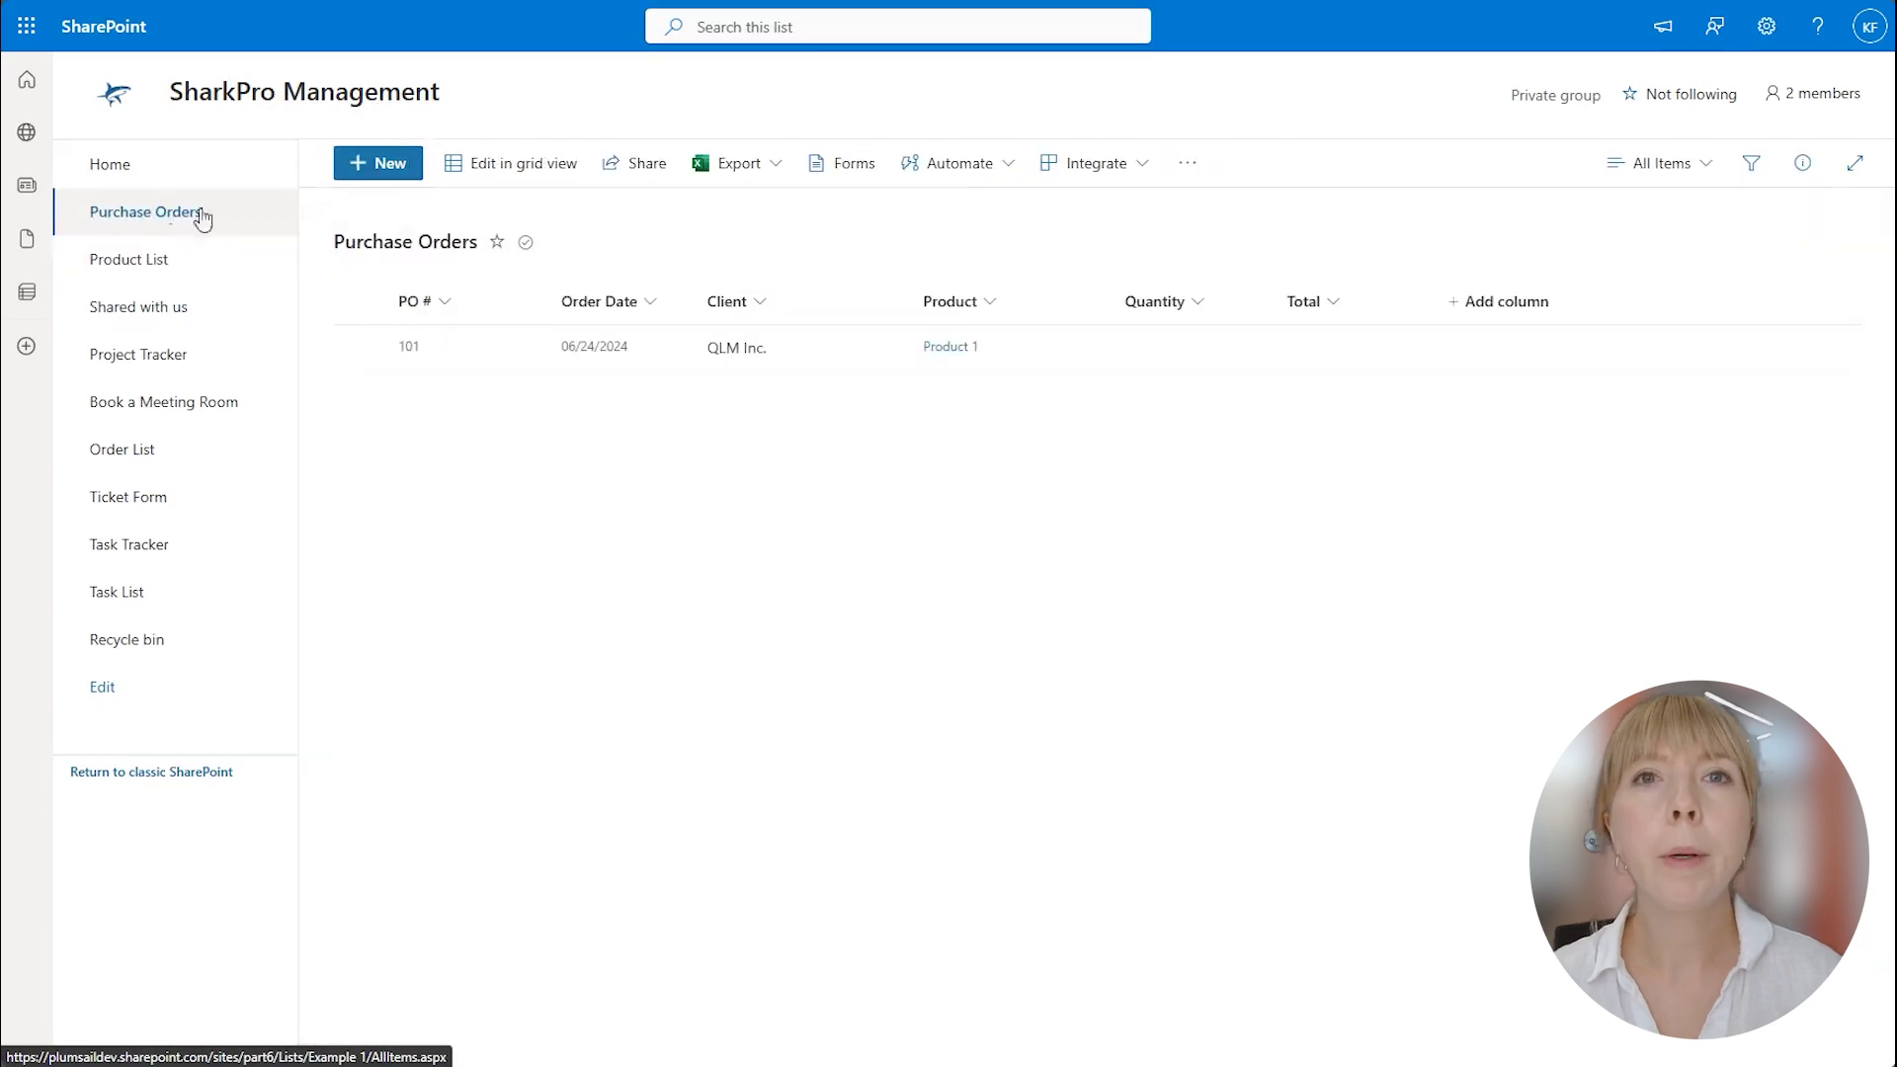
pyautogui.click(478, 345)
pyautogui.click(457, 166)
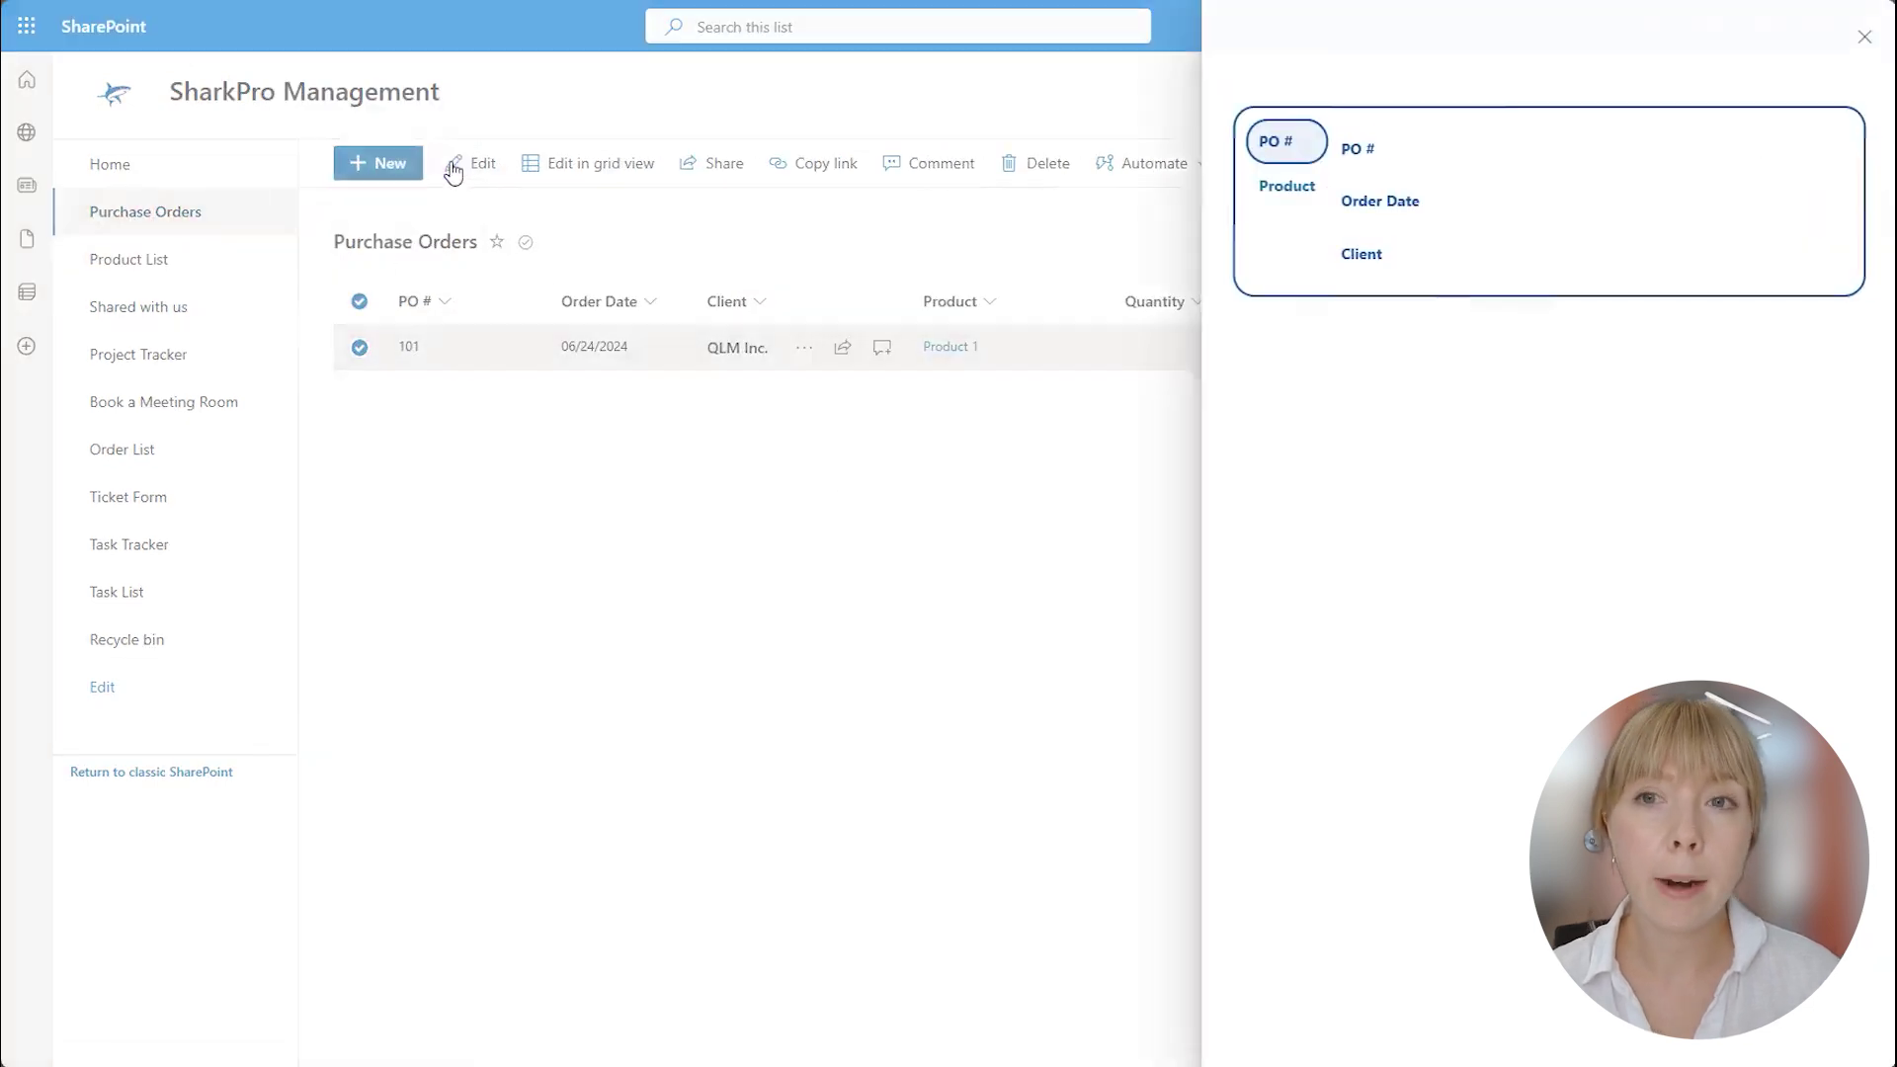
pyautogui.click(1286, 186)
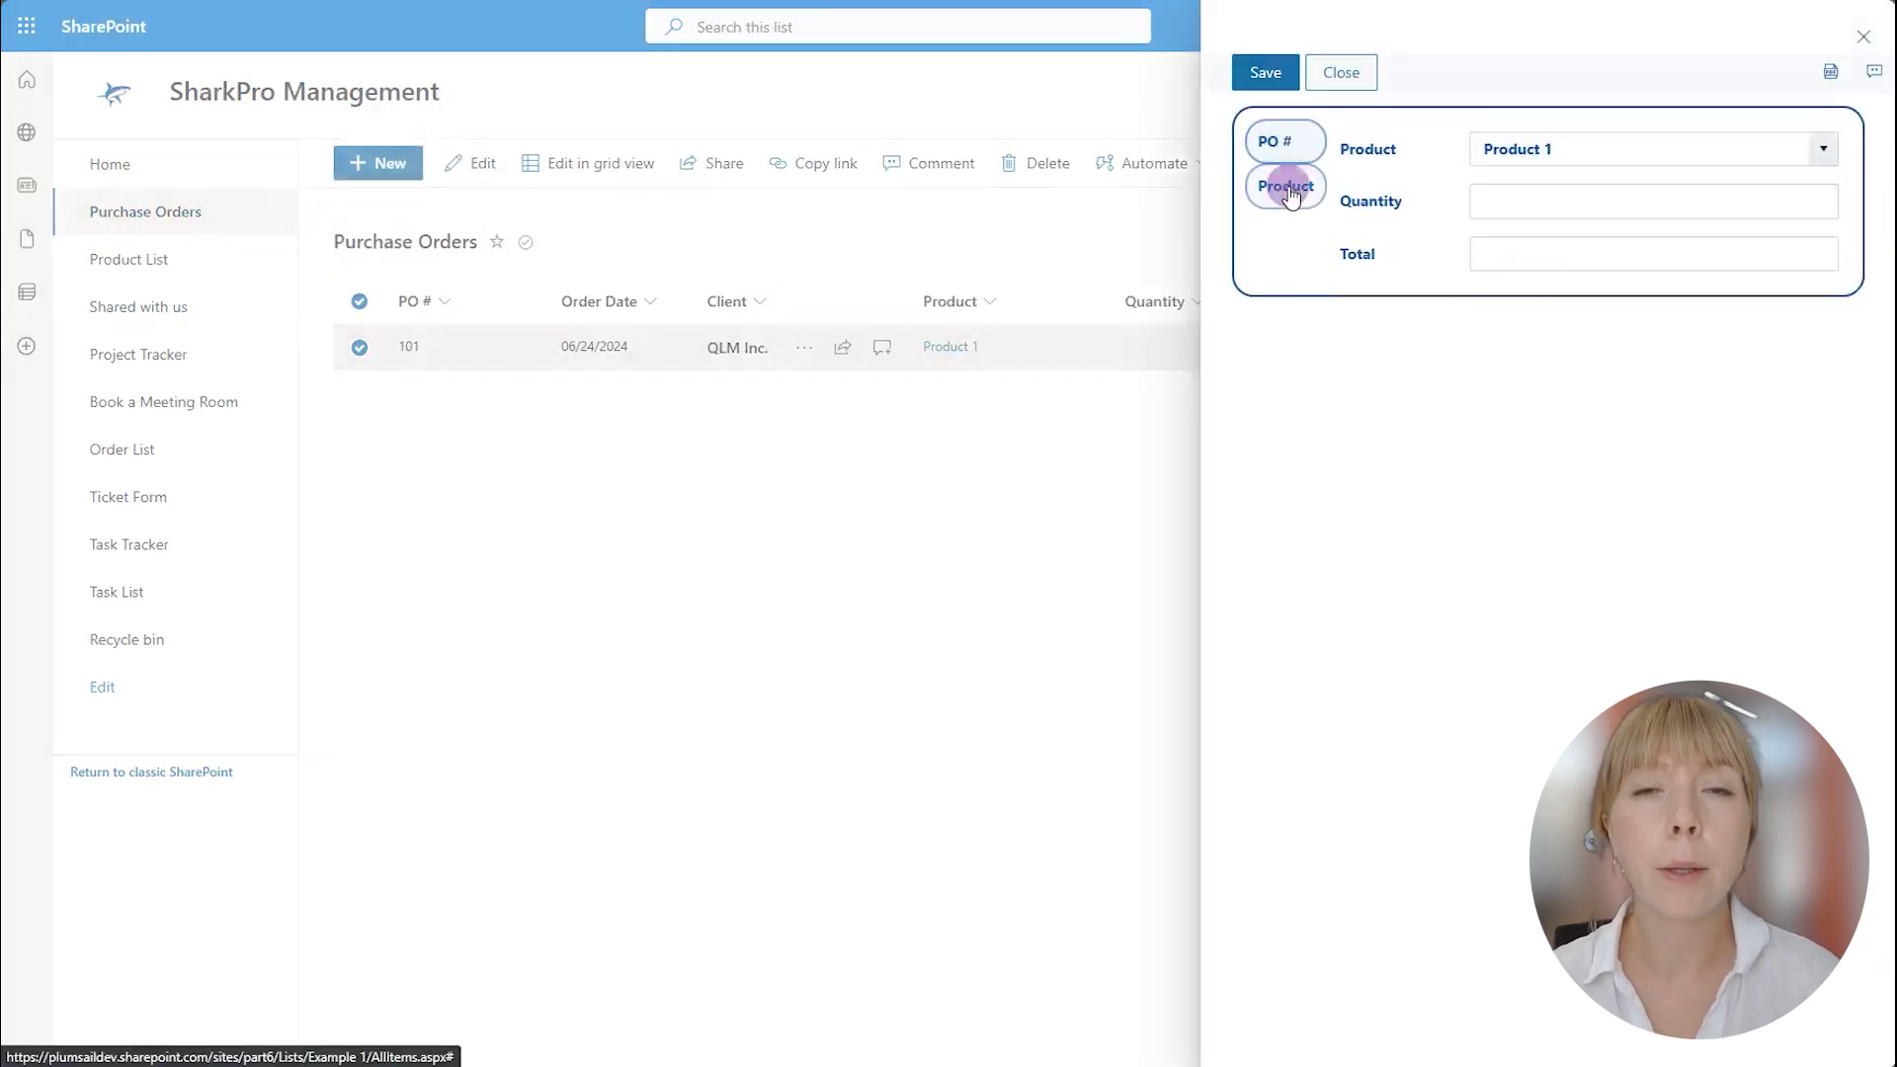
# Keep Product 1, enter quantity 1, check the empty Total field, and save the order.
pyautogui.click(1821, 149)
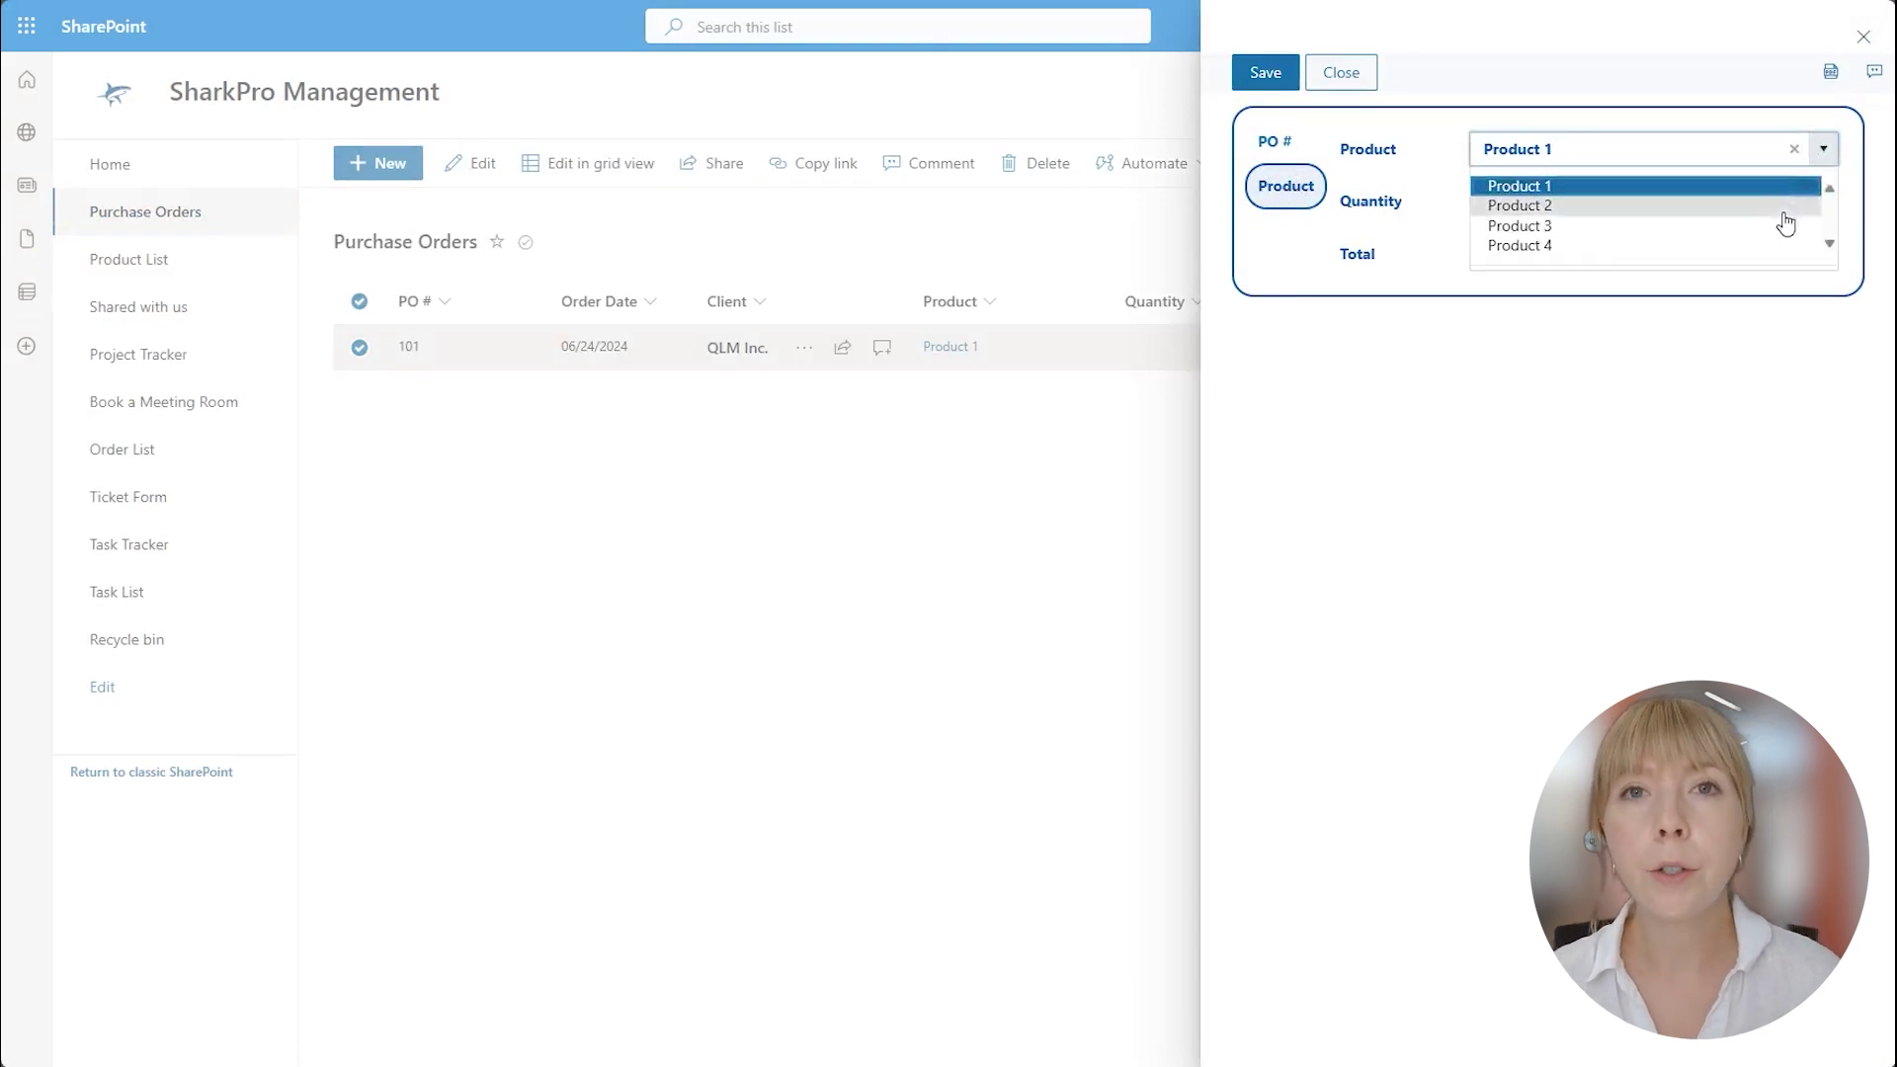
pyautogui.click(1430, 190)
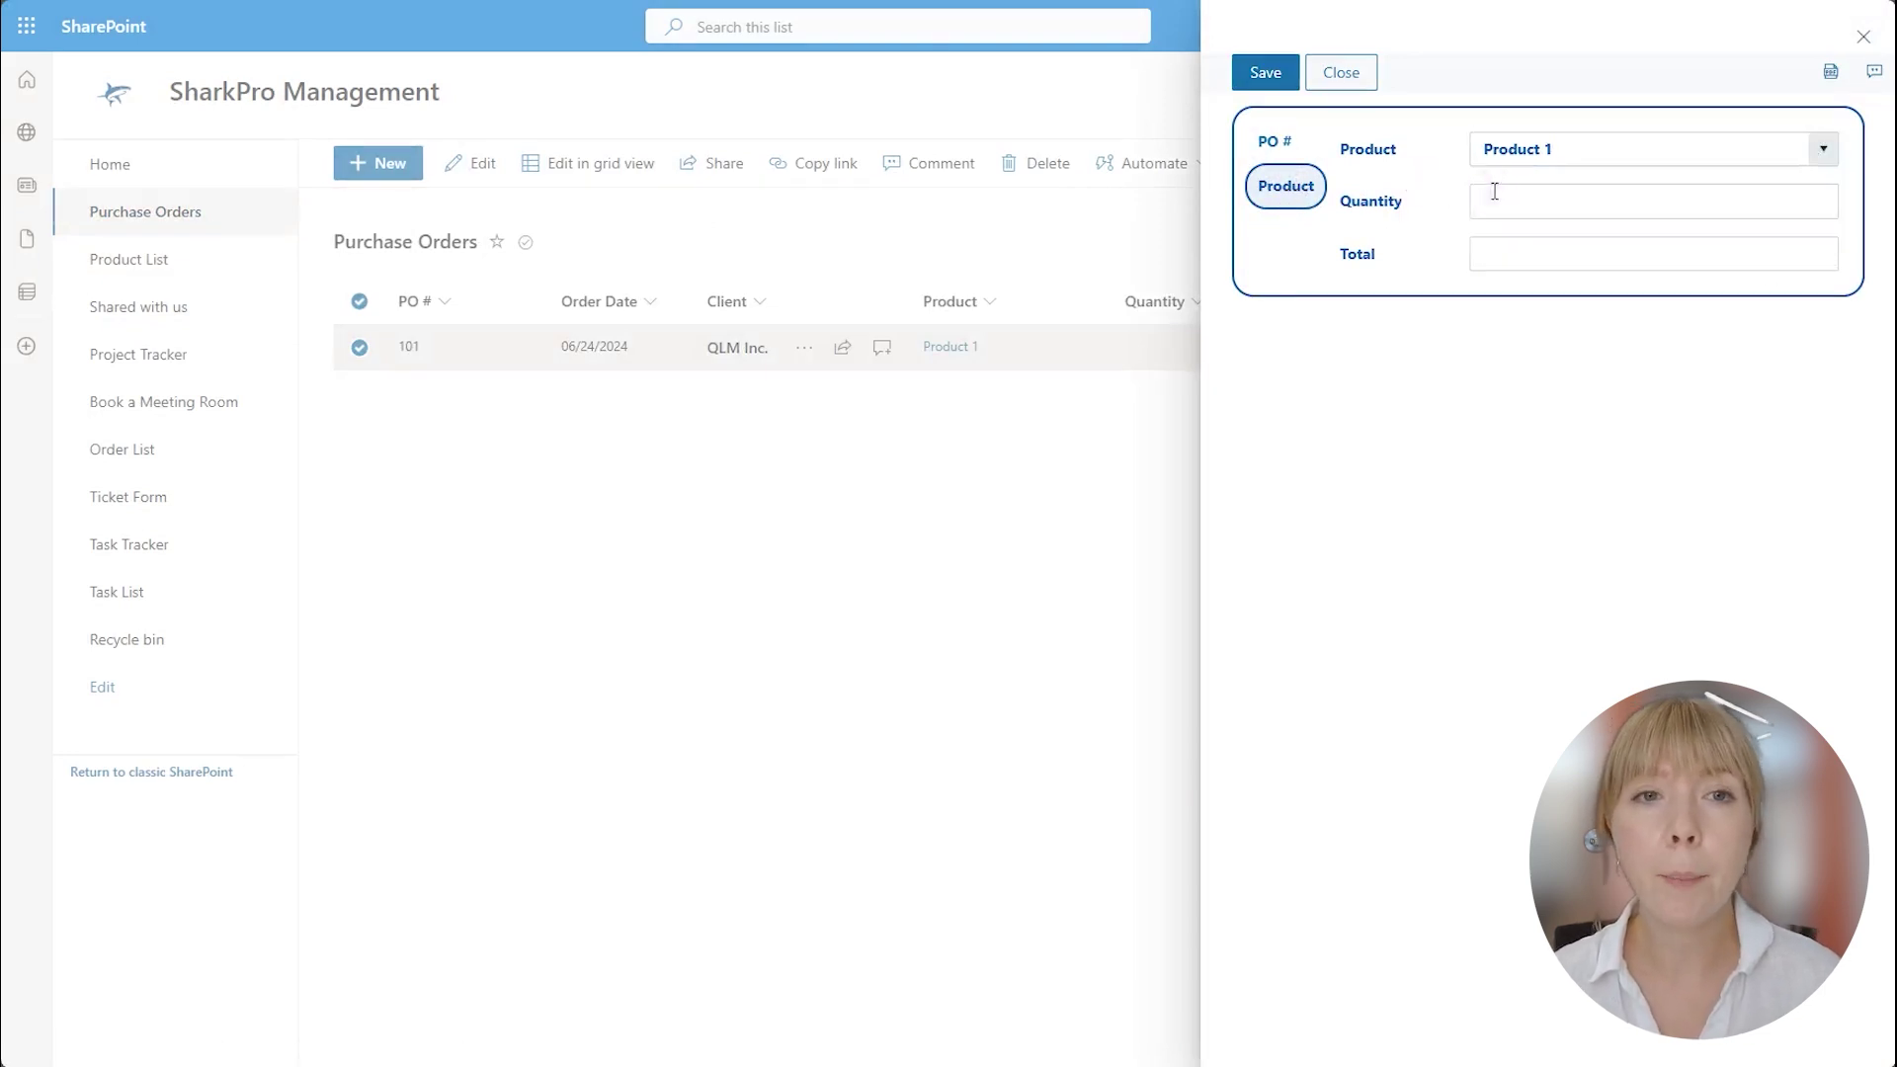
pyautogui.click(1495, 201)
pyautogui.write('1')
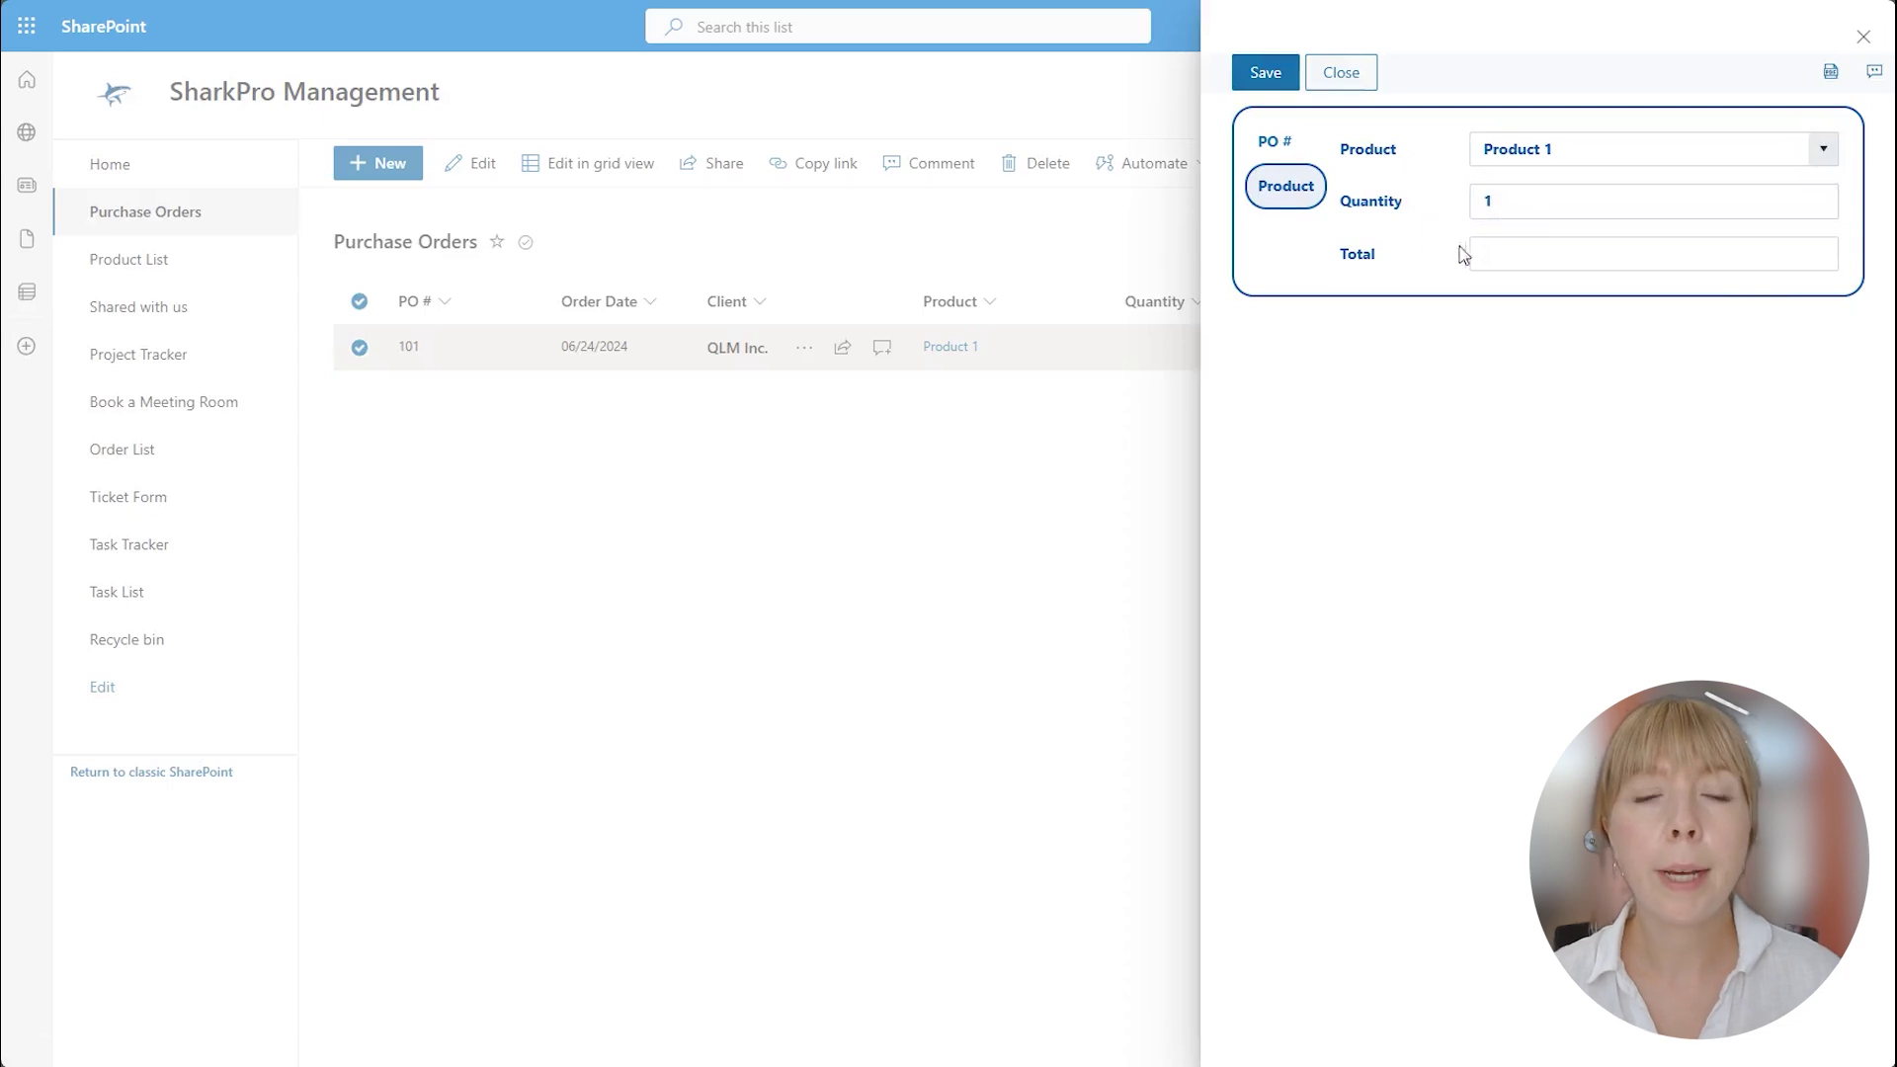
pyautogui.click(1487, 252)
pyautogui.click(1491, 198)
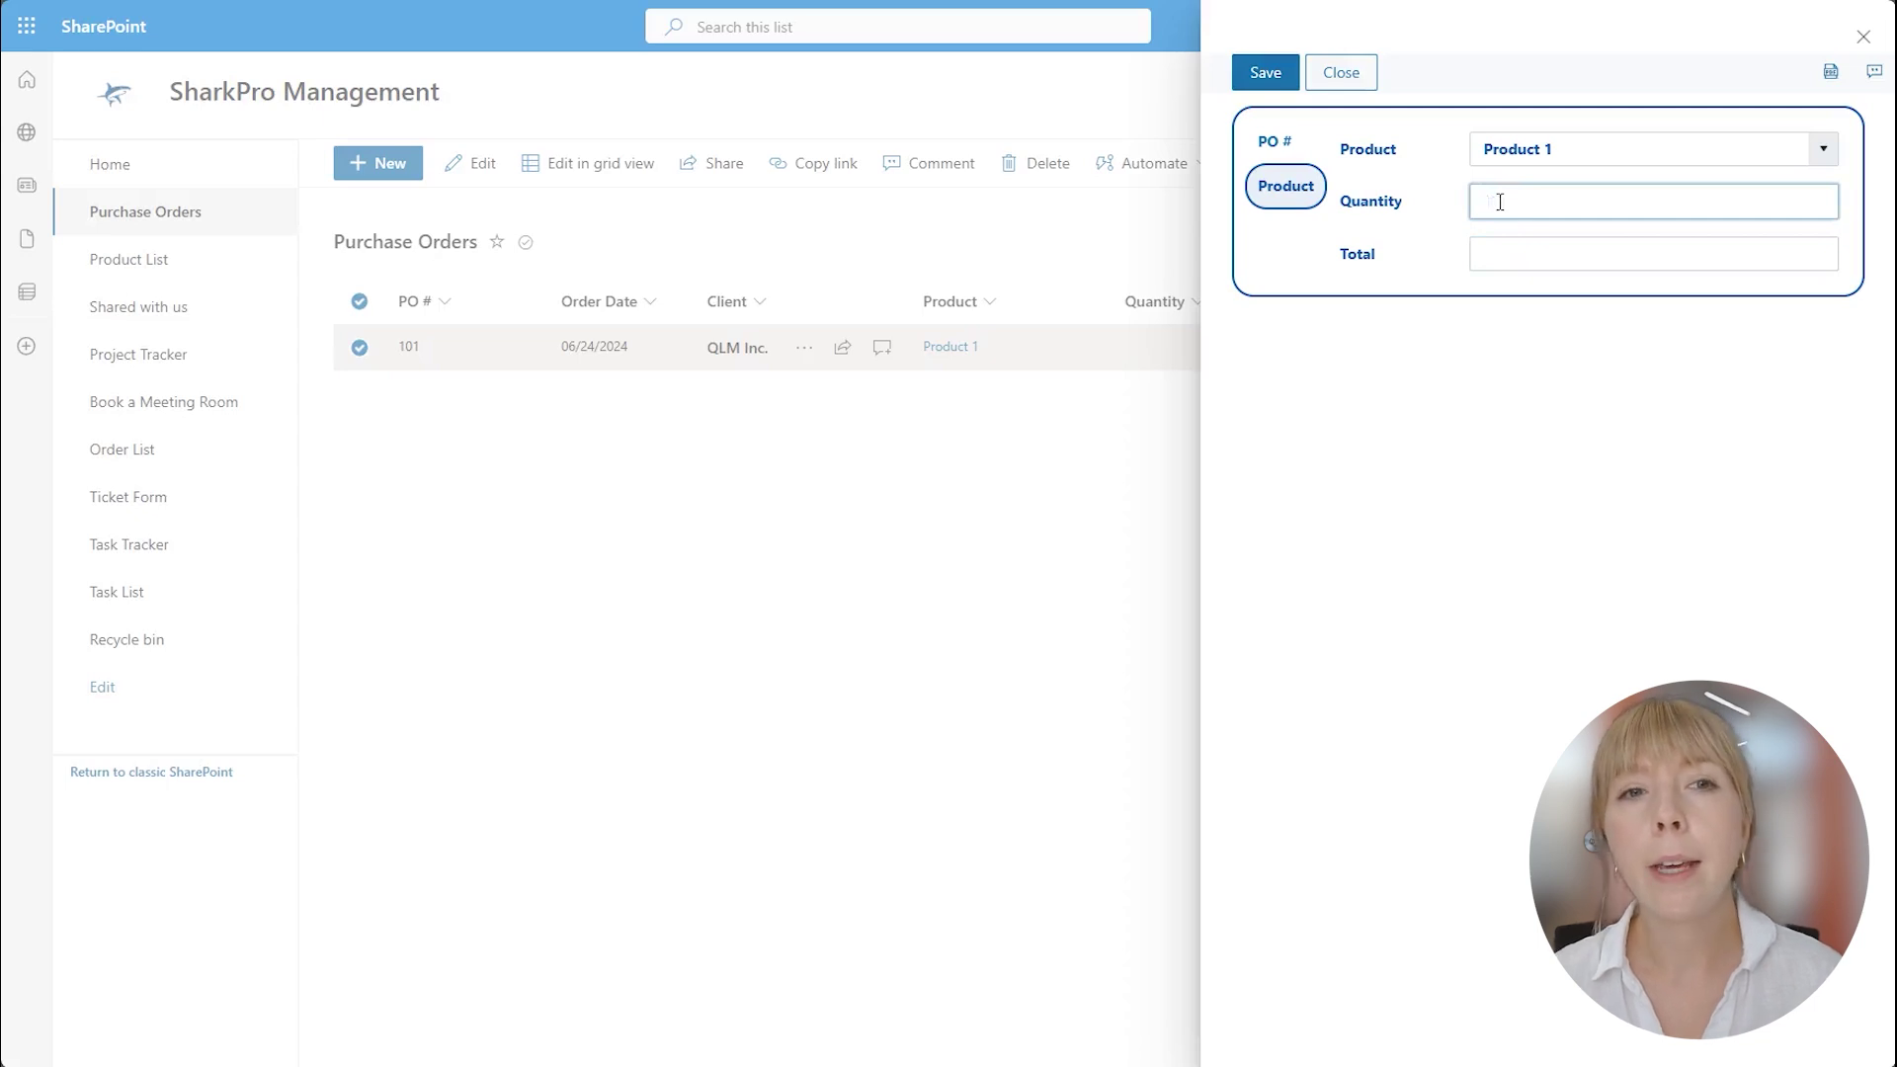
pyautogui.click(1248, 79)
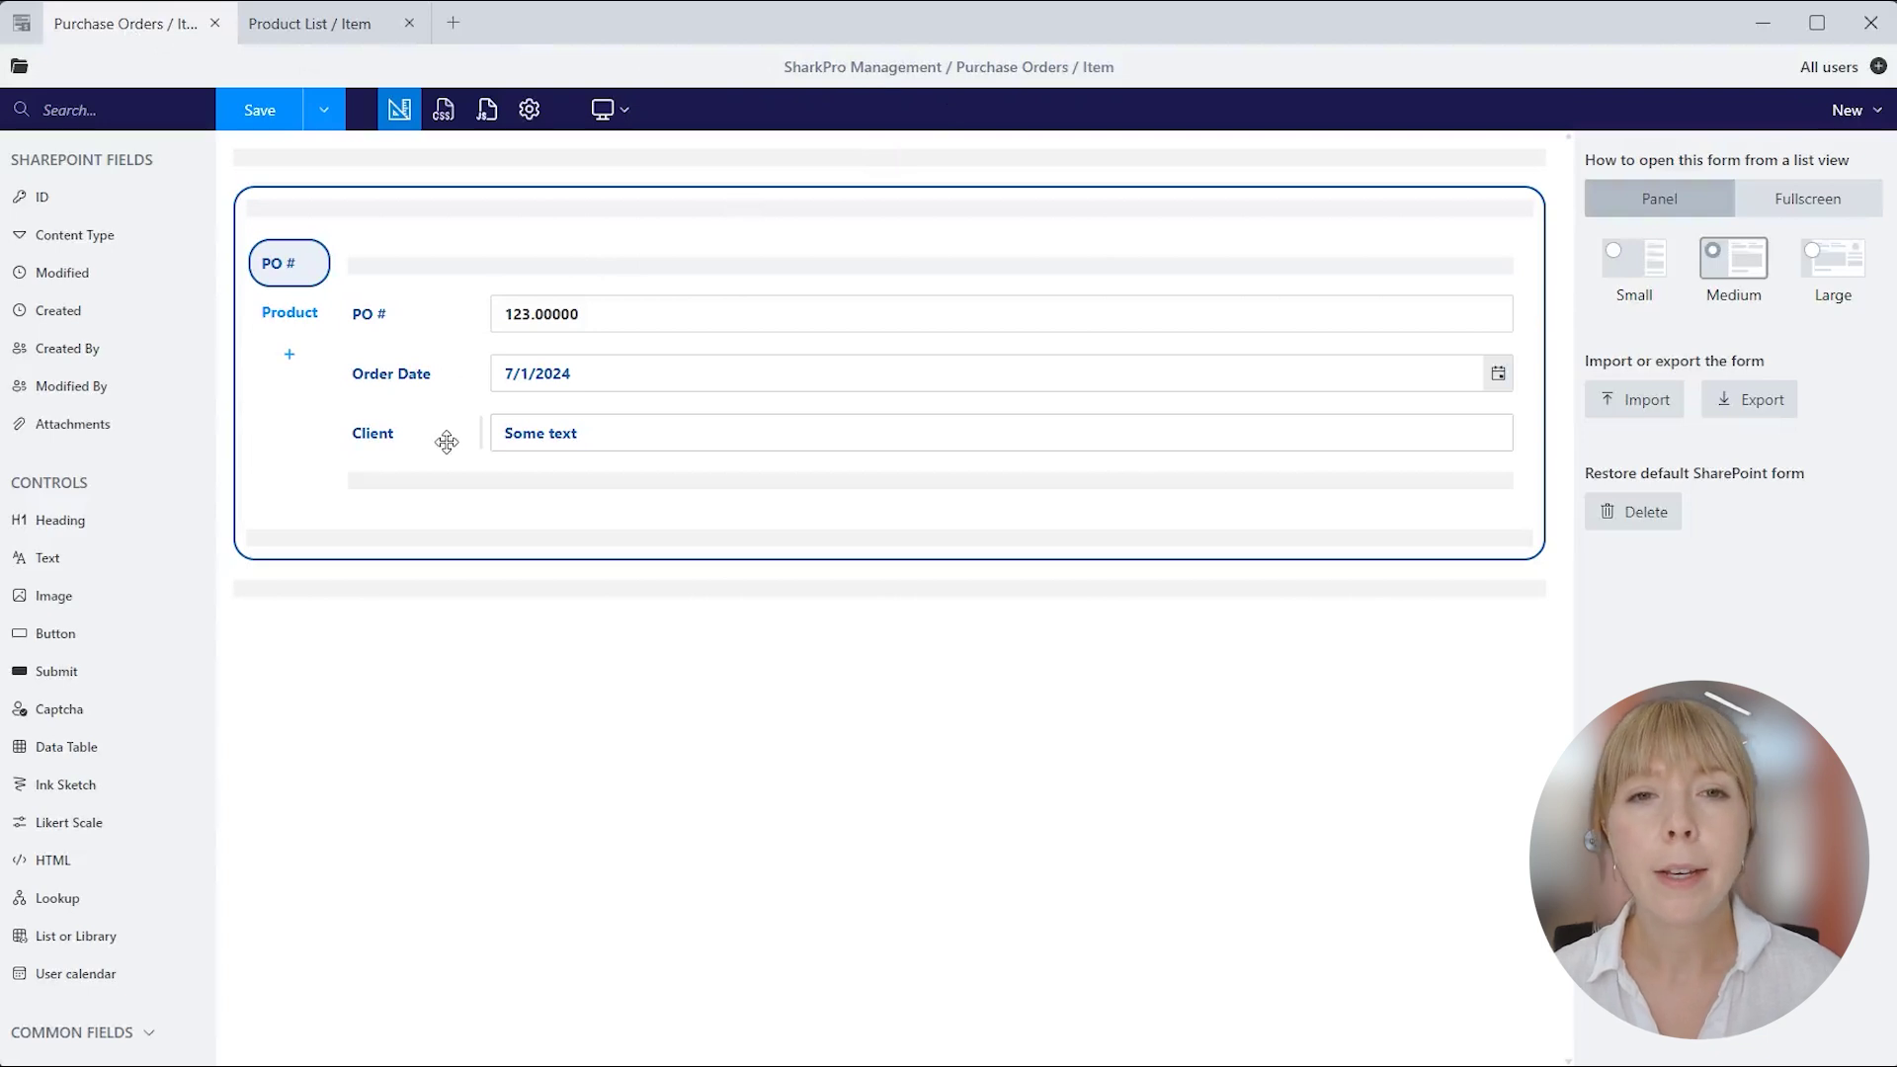
# Show the Product tab of the designer layout and open the form's JavaScript editor.
pyautogui.click(296, 314)
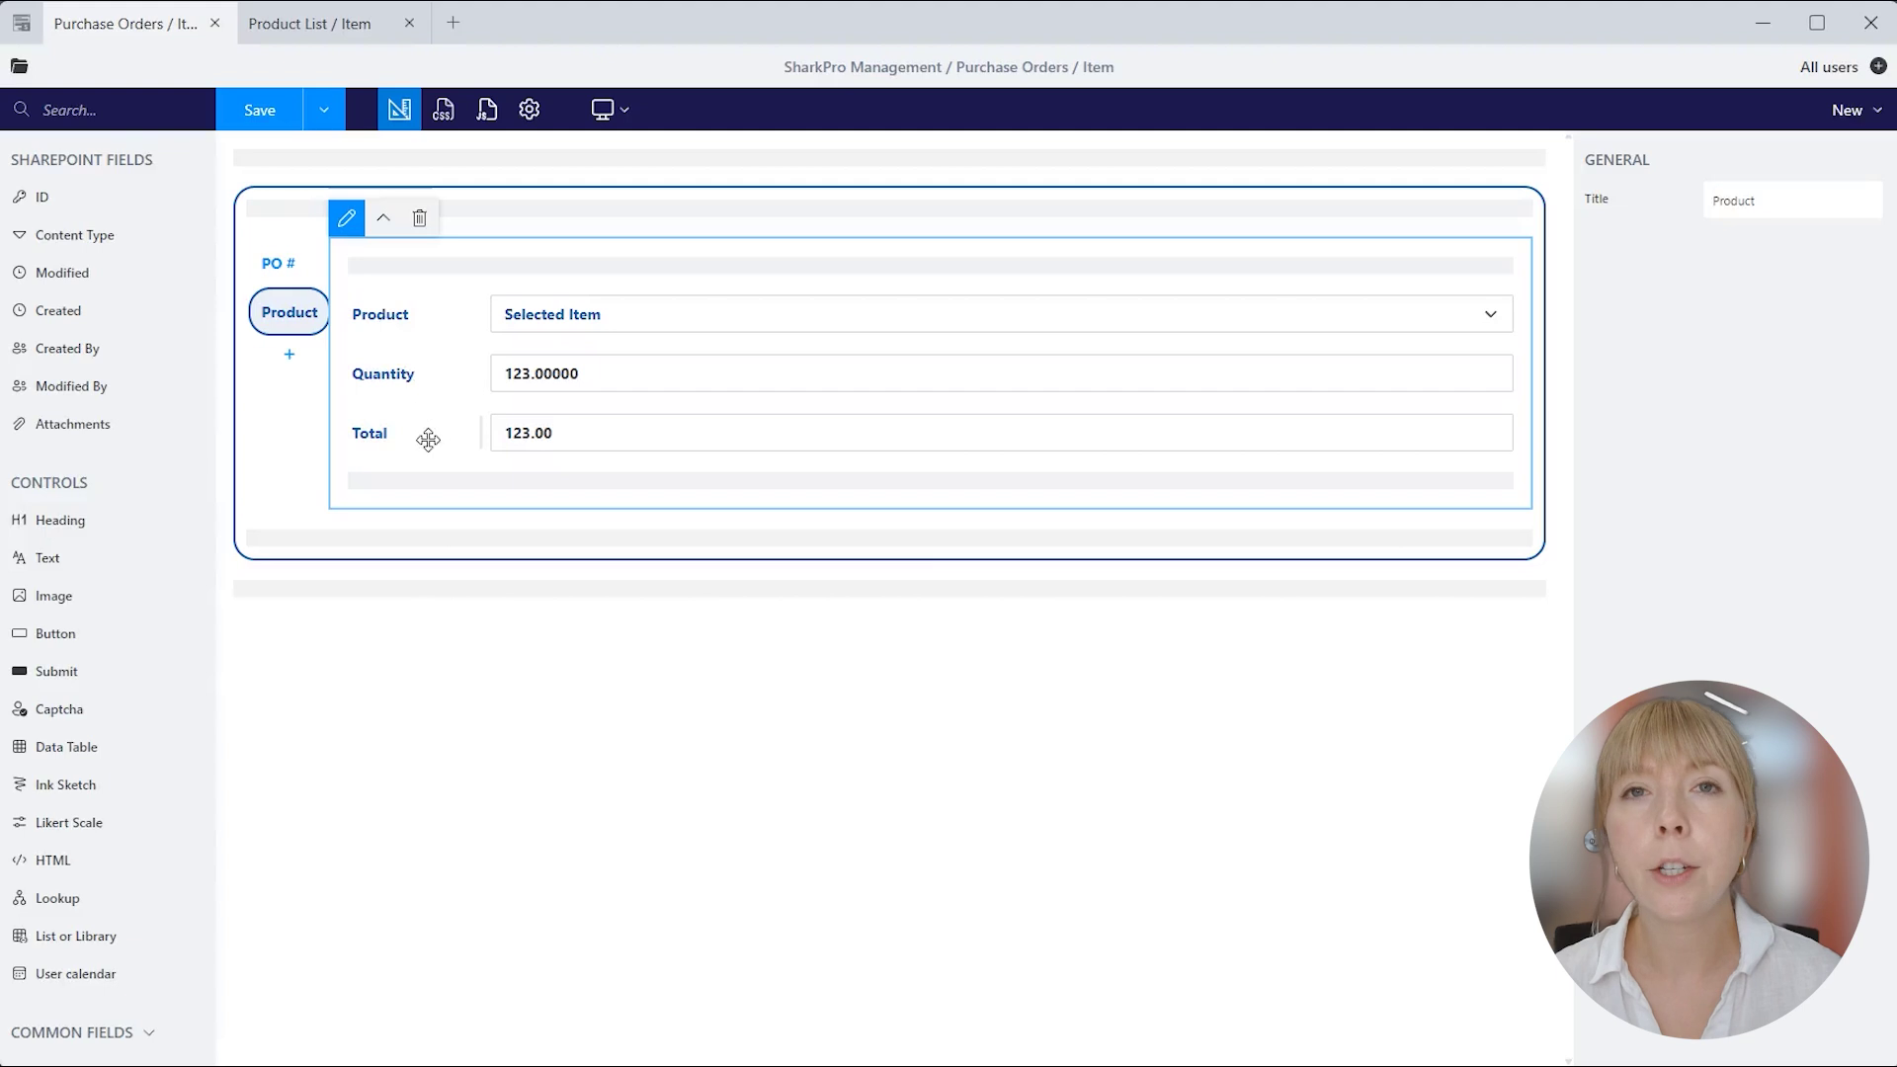
pyautogui.click(487, 110)
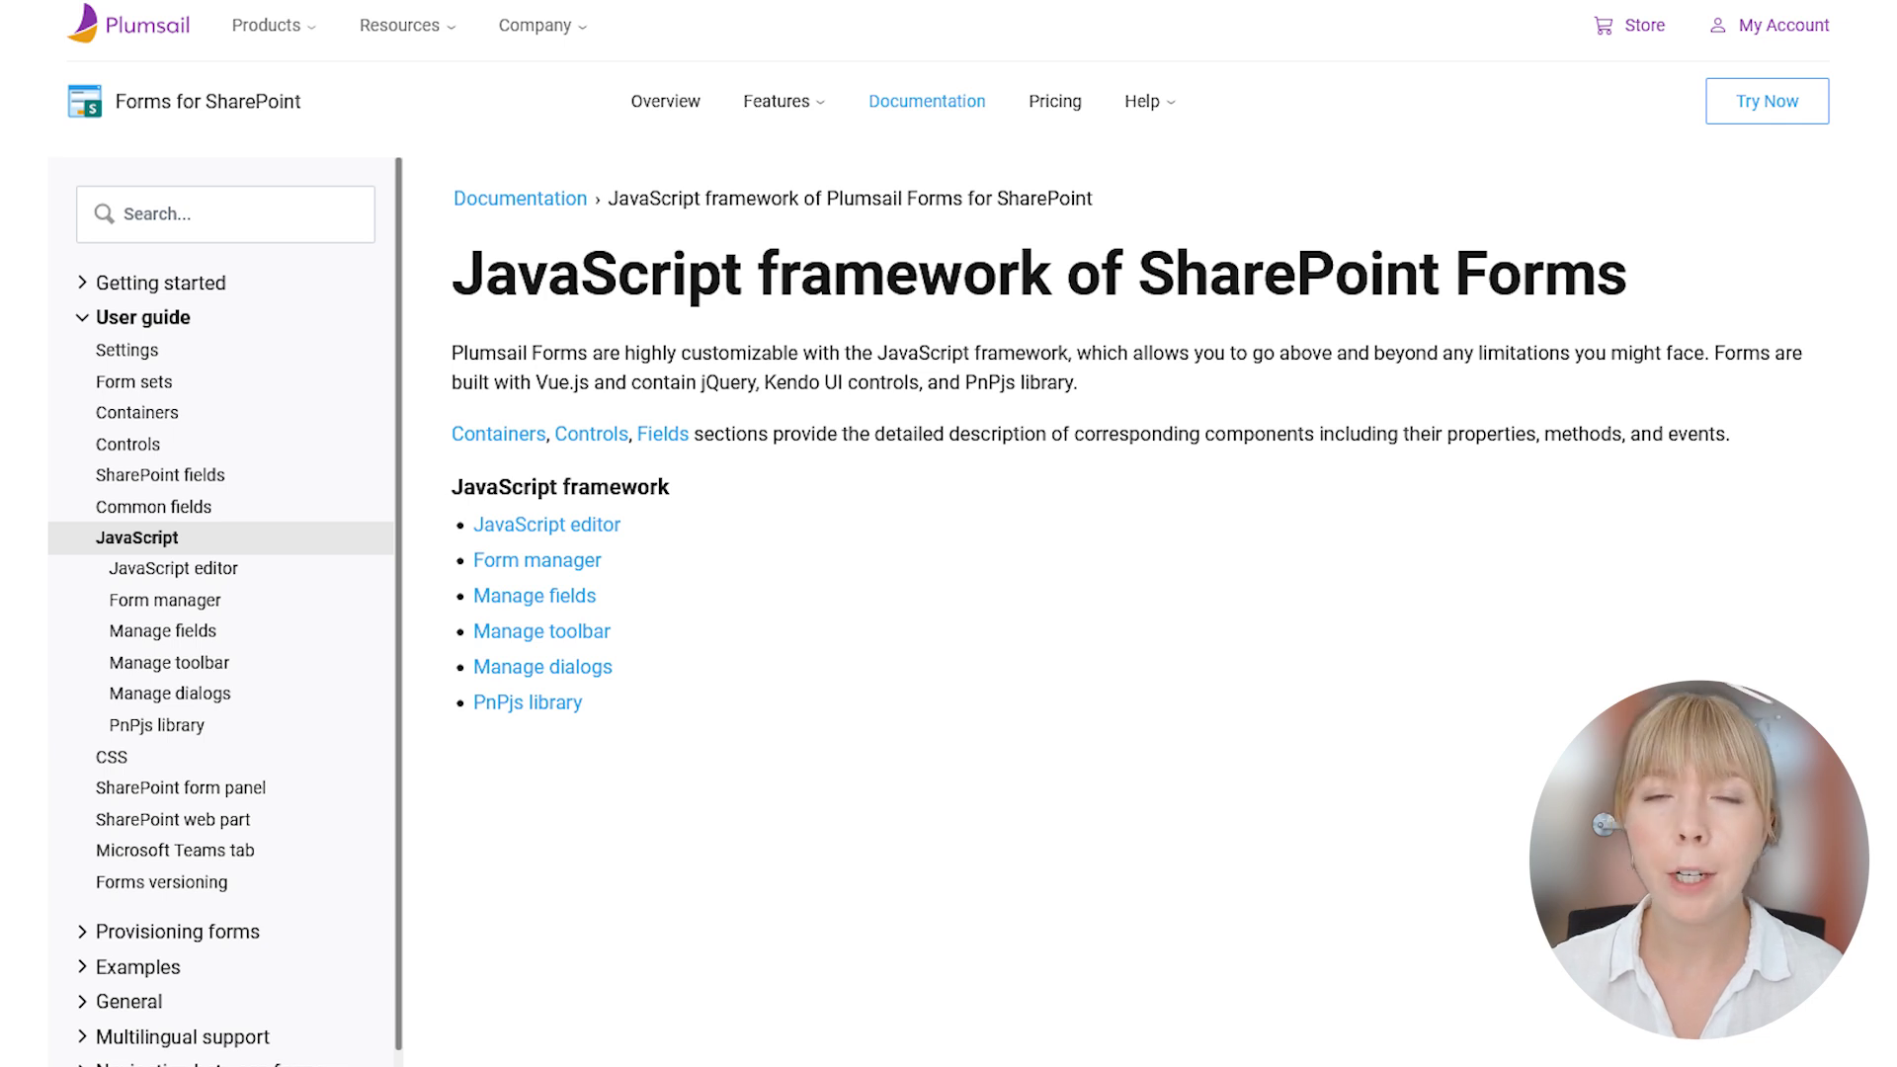
# Place the caret in the Purchase Orders form's default JavaScript code.
pyautogui.click(538, 918)
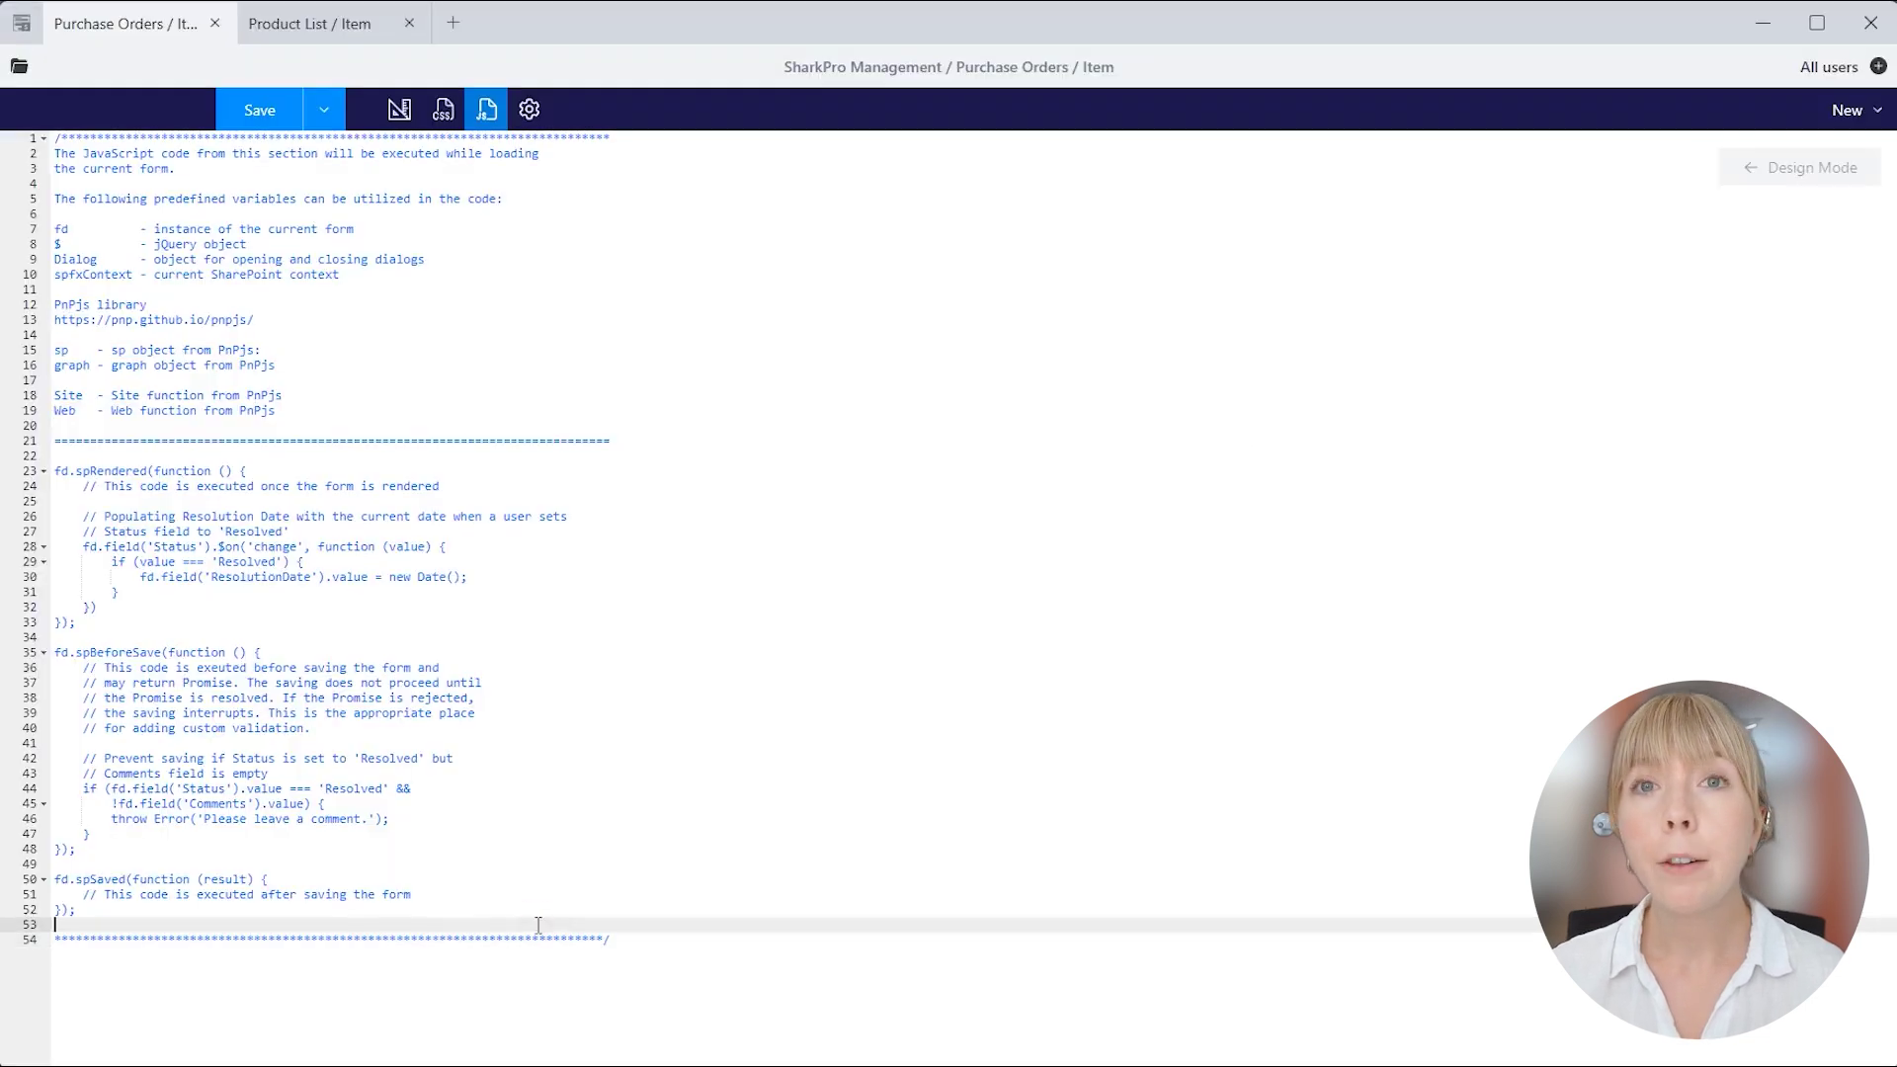
# Replace all JavaScript with the pasted Product lookup template and Total code, reviewing its Price references.
pyautogui.hotkey('ctrl', 'a')
pyautogui.write('// Lookup search results fd.spBeforeRender(() => {     const template = `         <span>             #: data.LookupValue # <br />             <small class="text-muted"><strong>$#: data.Price #</strong></small>         </span>`;      fd.field(\'Product\').widgetOptions = {         template: template,         height: 200,         pageSize: 15,         virtual: { itemHeight: 55 }     } });  // Total population fd.spRendered(() => {     function updateTotal() {         fd.field(\'Total\').value = (fd.field(\'Product\').value?.Price || 0) * (fd.field(\'Quantity\').value || 0)     }      fd.field(\'Product\').$on(\'change\', v => {         updateTotal();     });      fd.field(\'Quantity\').$on(\'change\', v => {         updateTotal();     }); });')
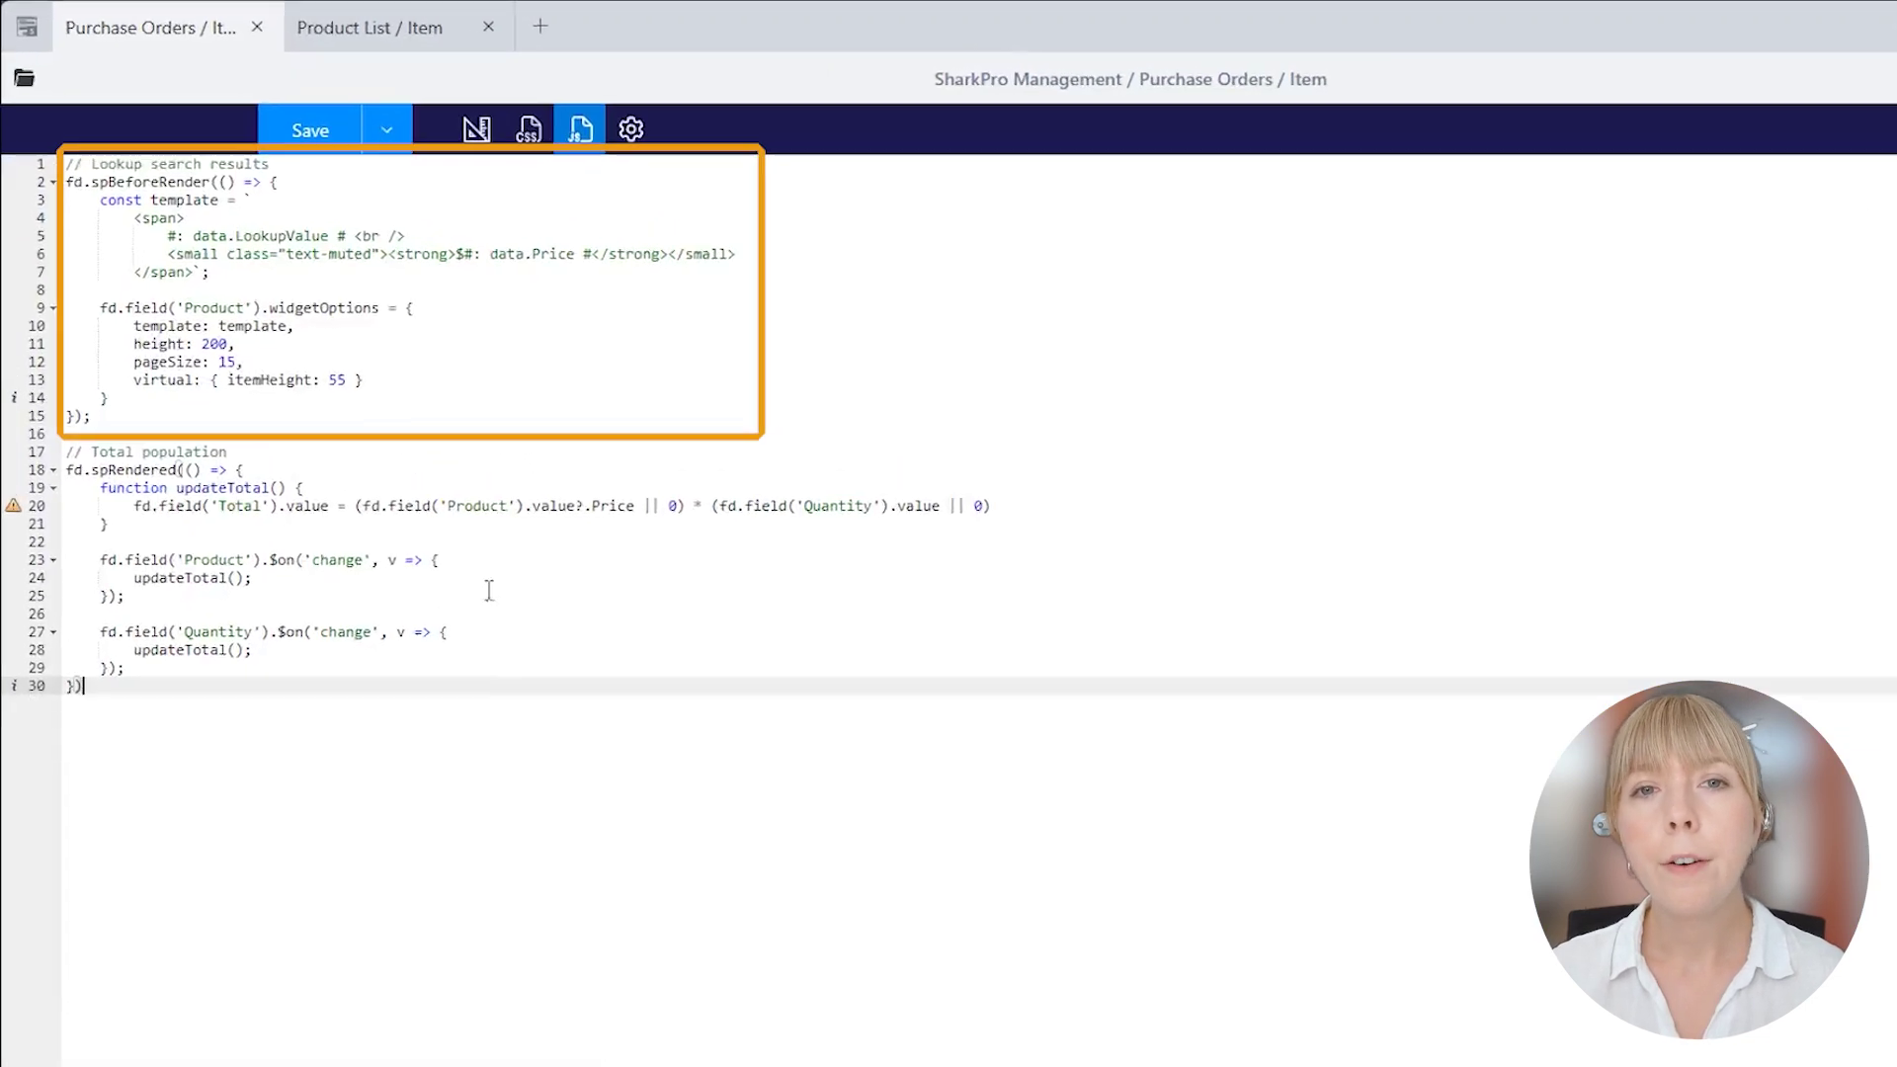
pyautogui.click(387, 179)
pyautogui.click(492, 261)
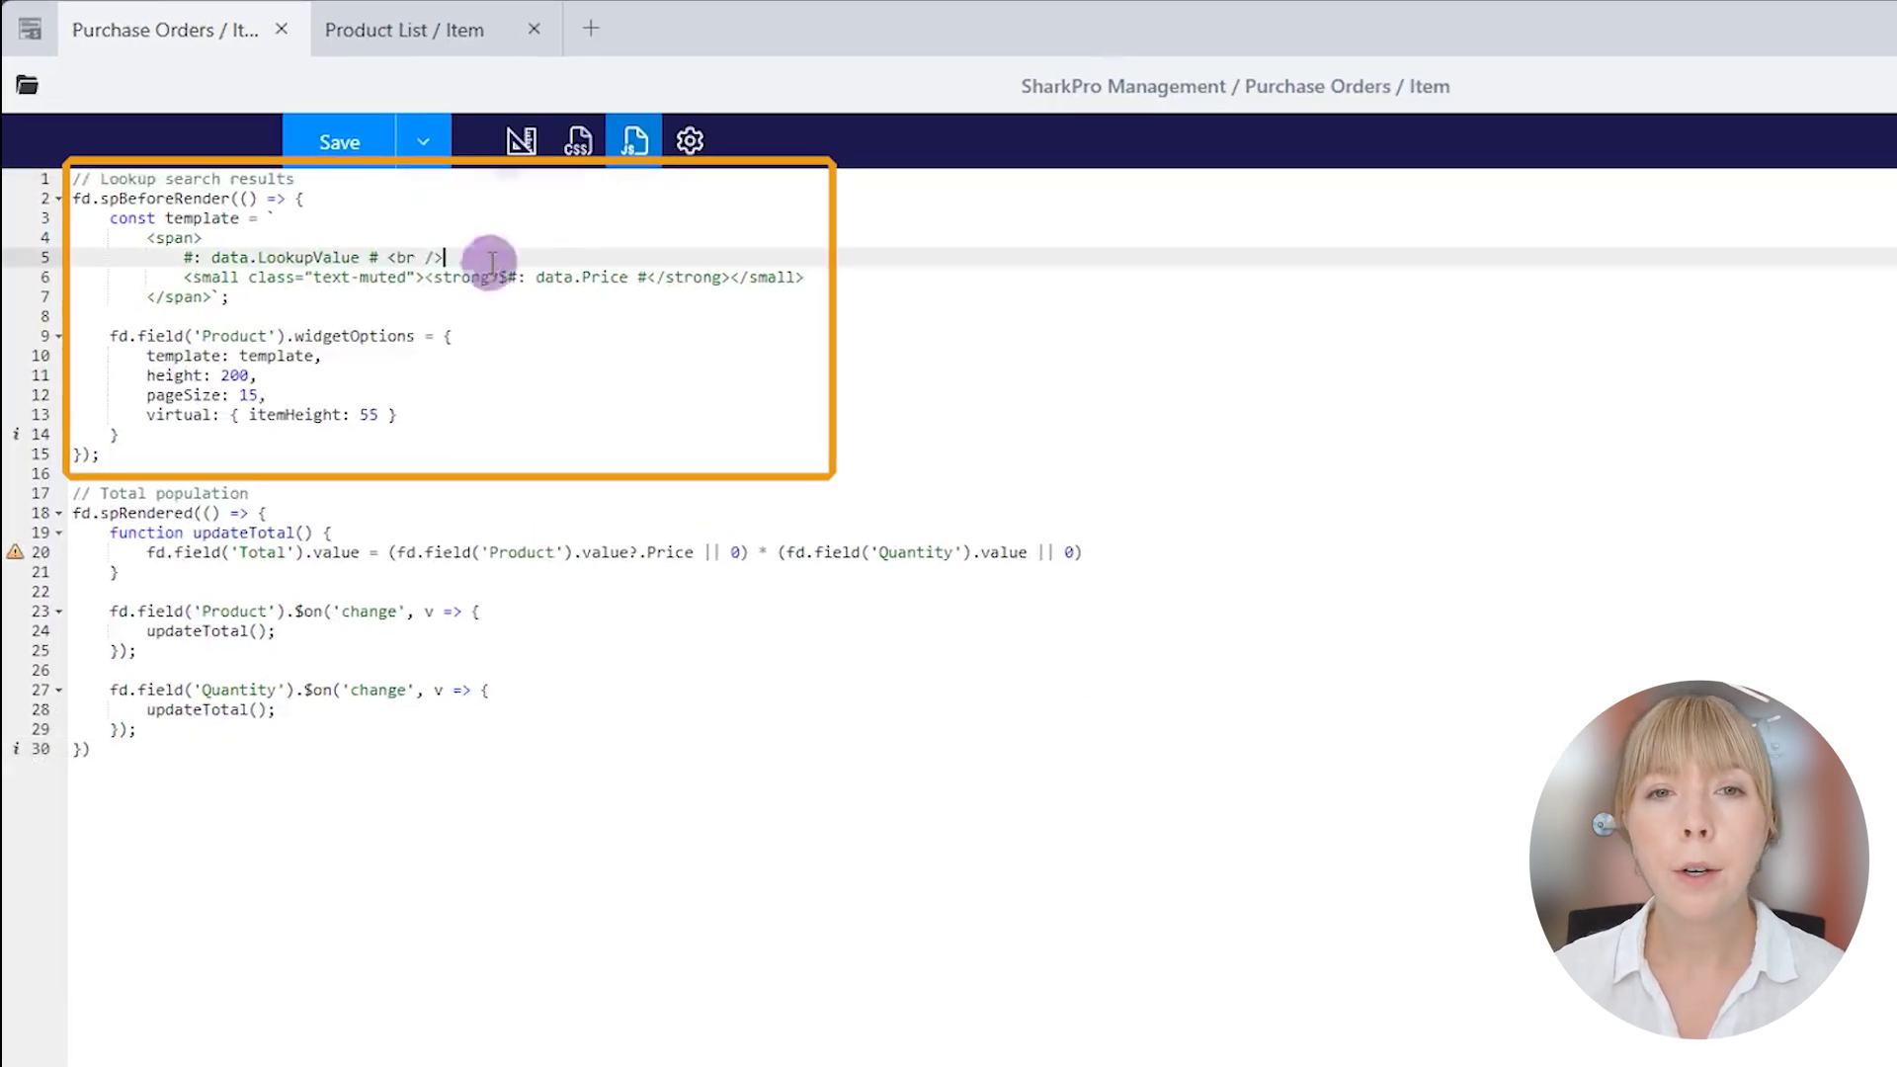
pyautogui.doubleClick(604, 277)
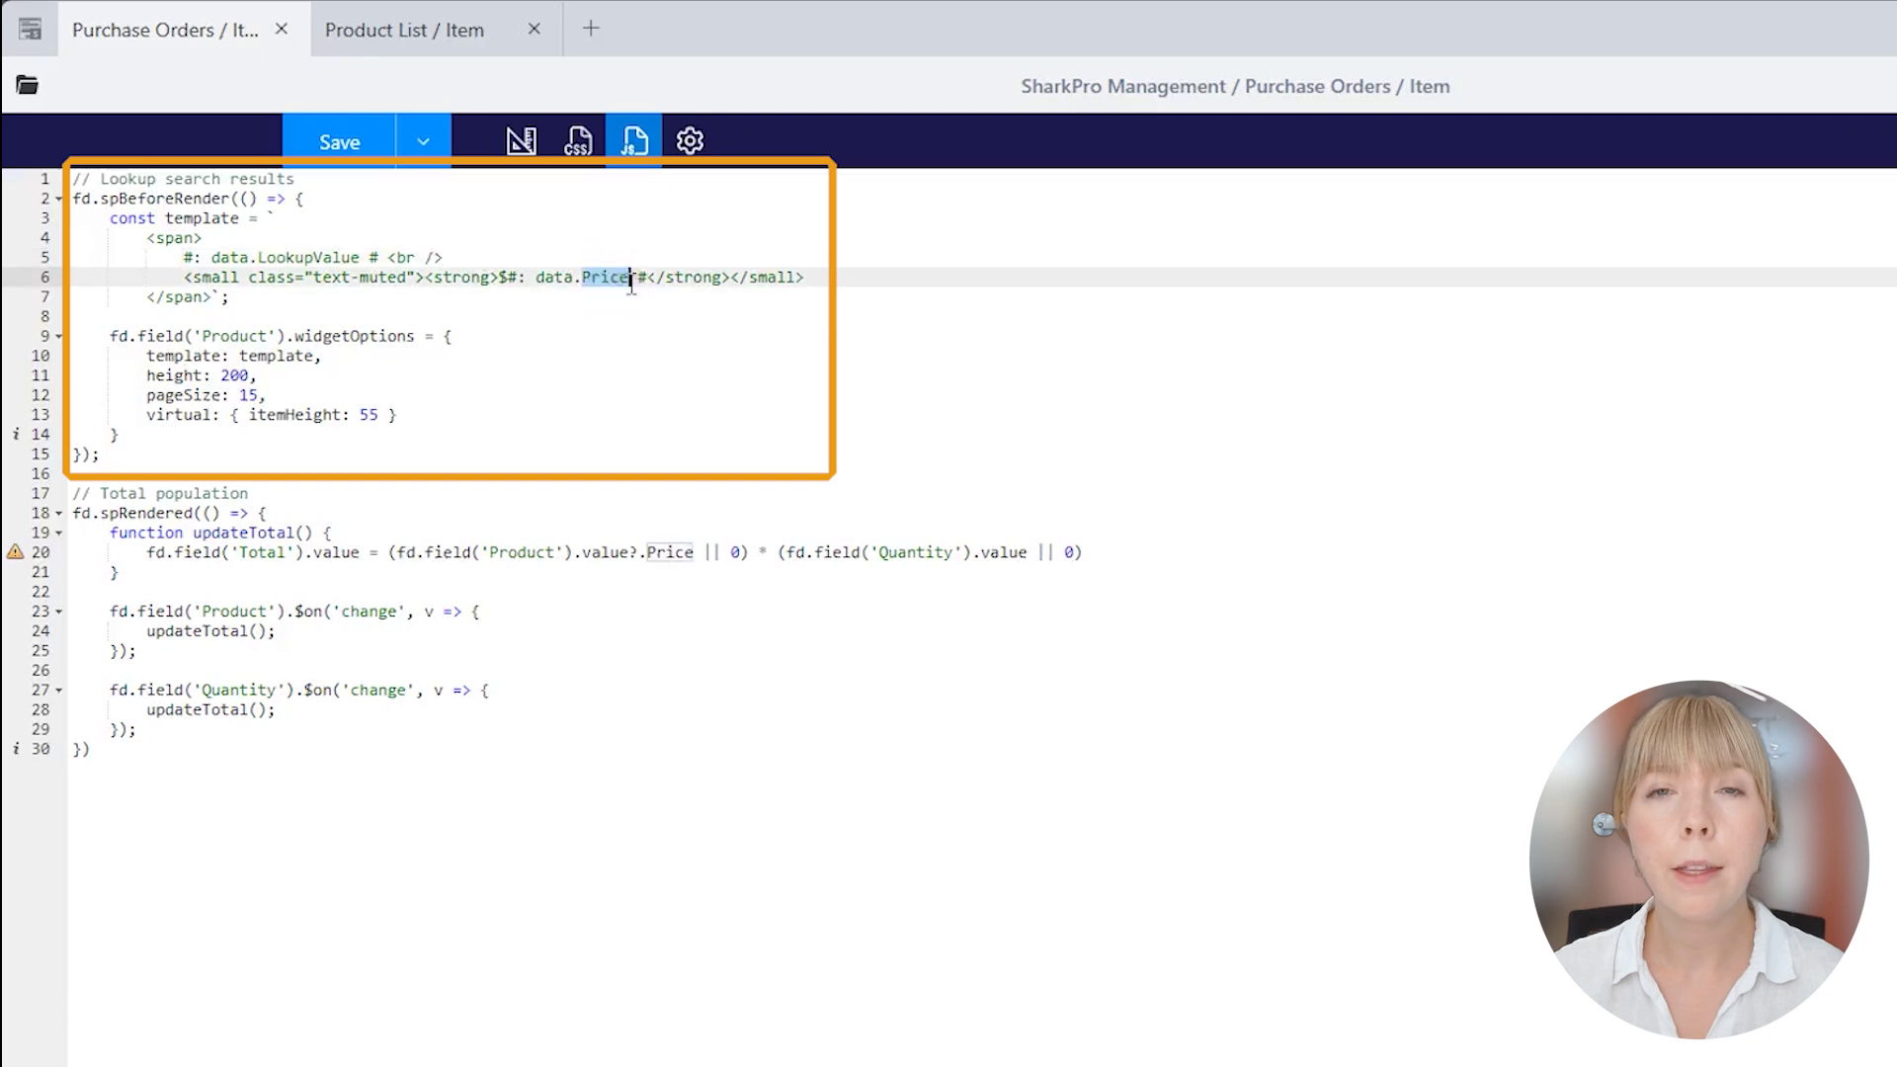
pyautogui.click(595, 335)
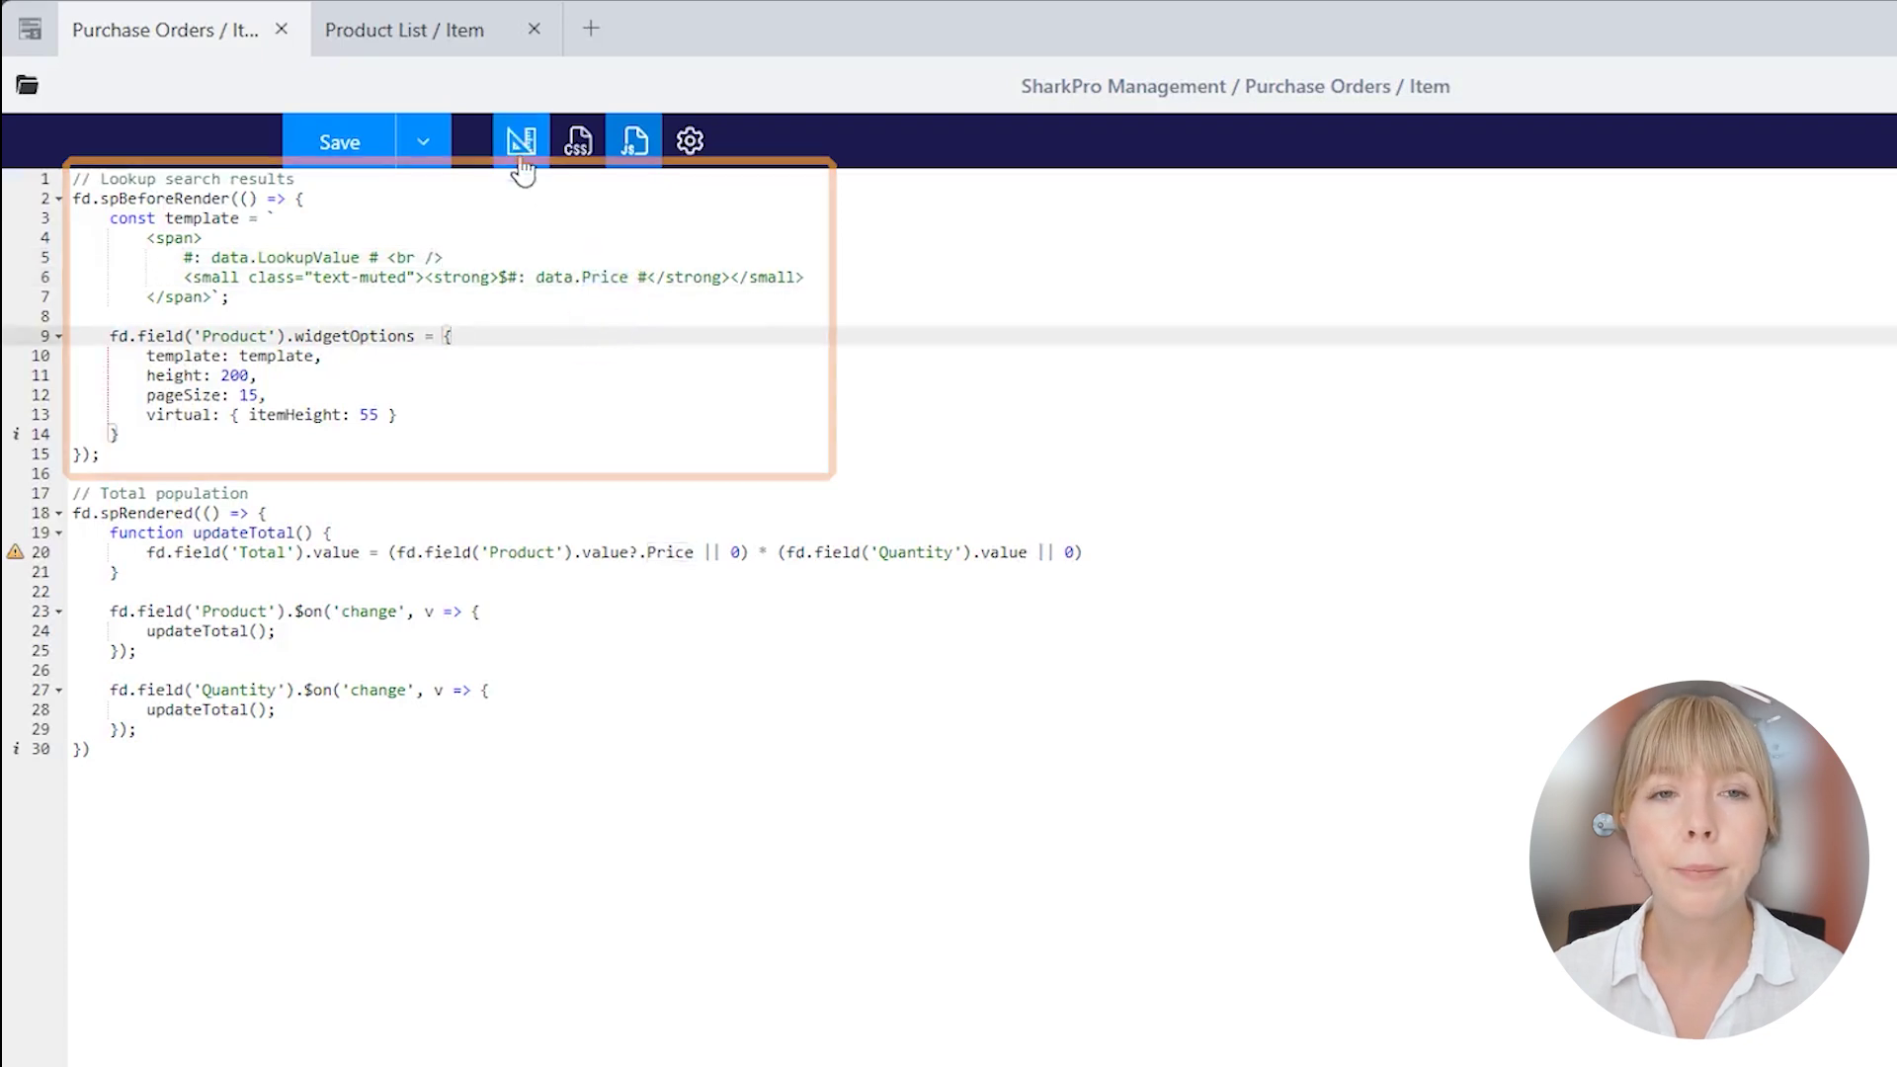
pyautogui.click(521, 141)
# Add Price to the Product lookup field's Extra fields.
pyautogui.click(393, 314)
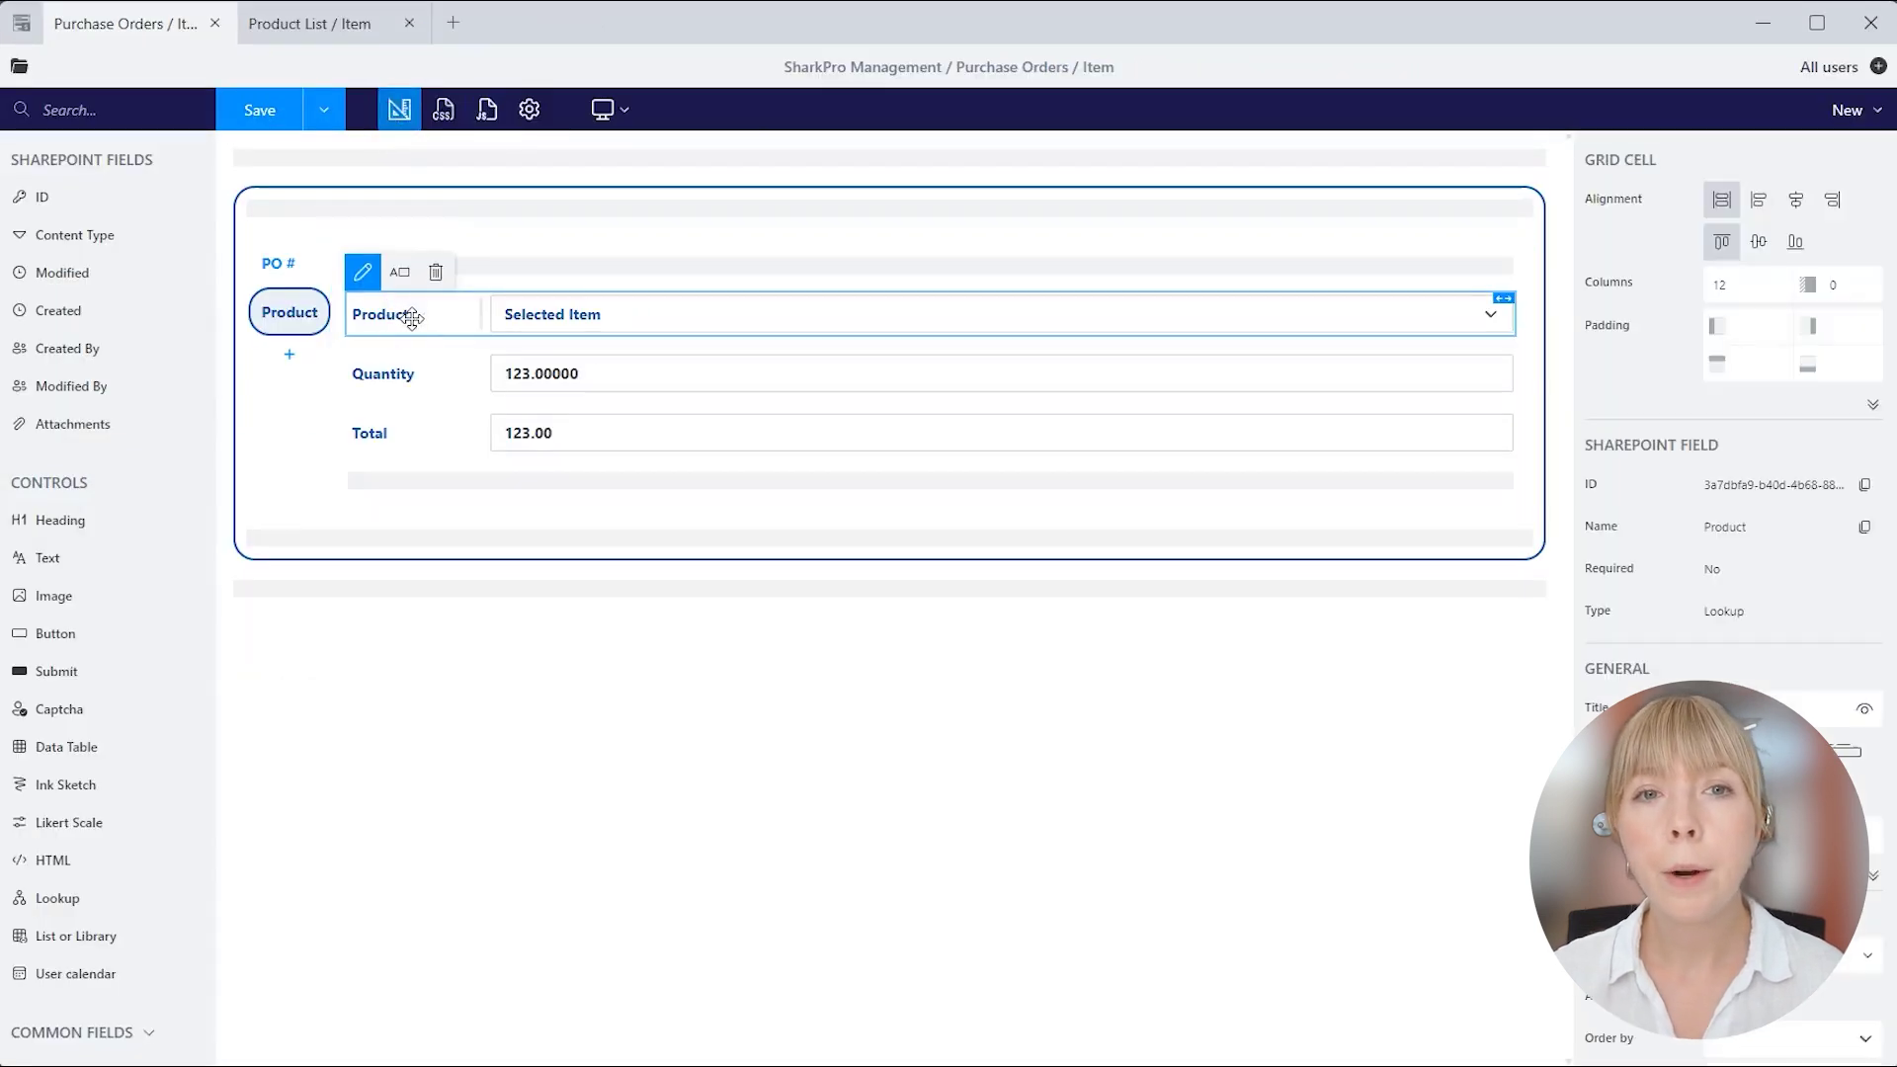
pyautogui.scroll(-5, 1769, 559)
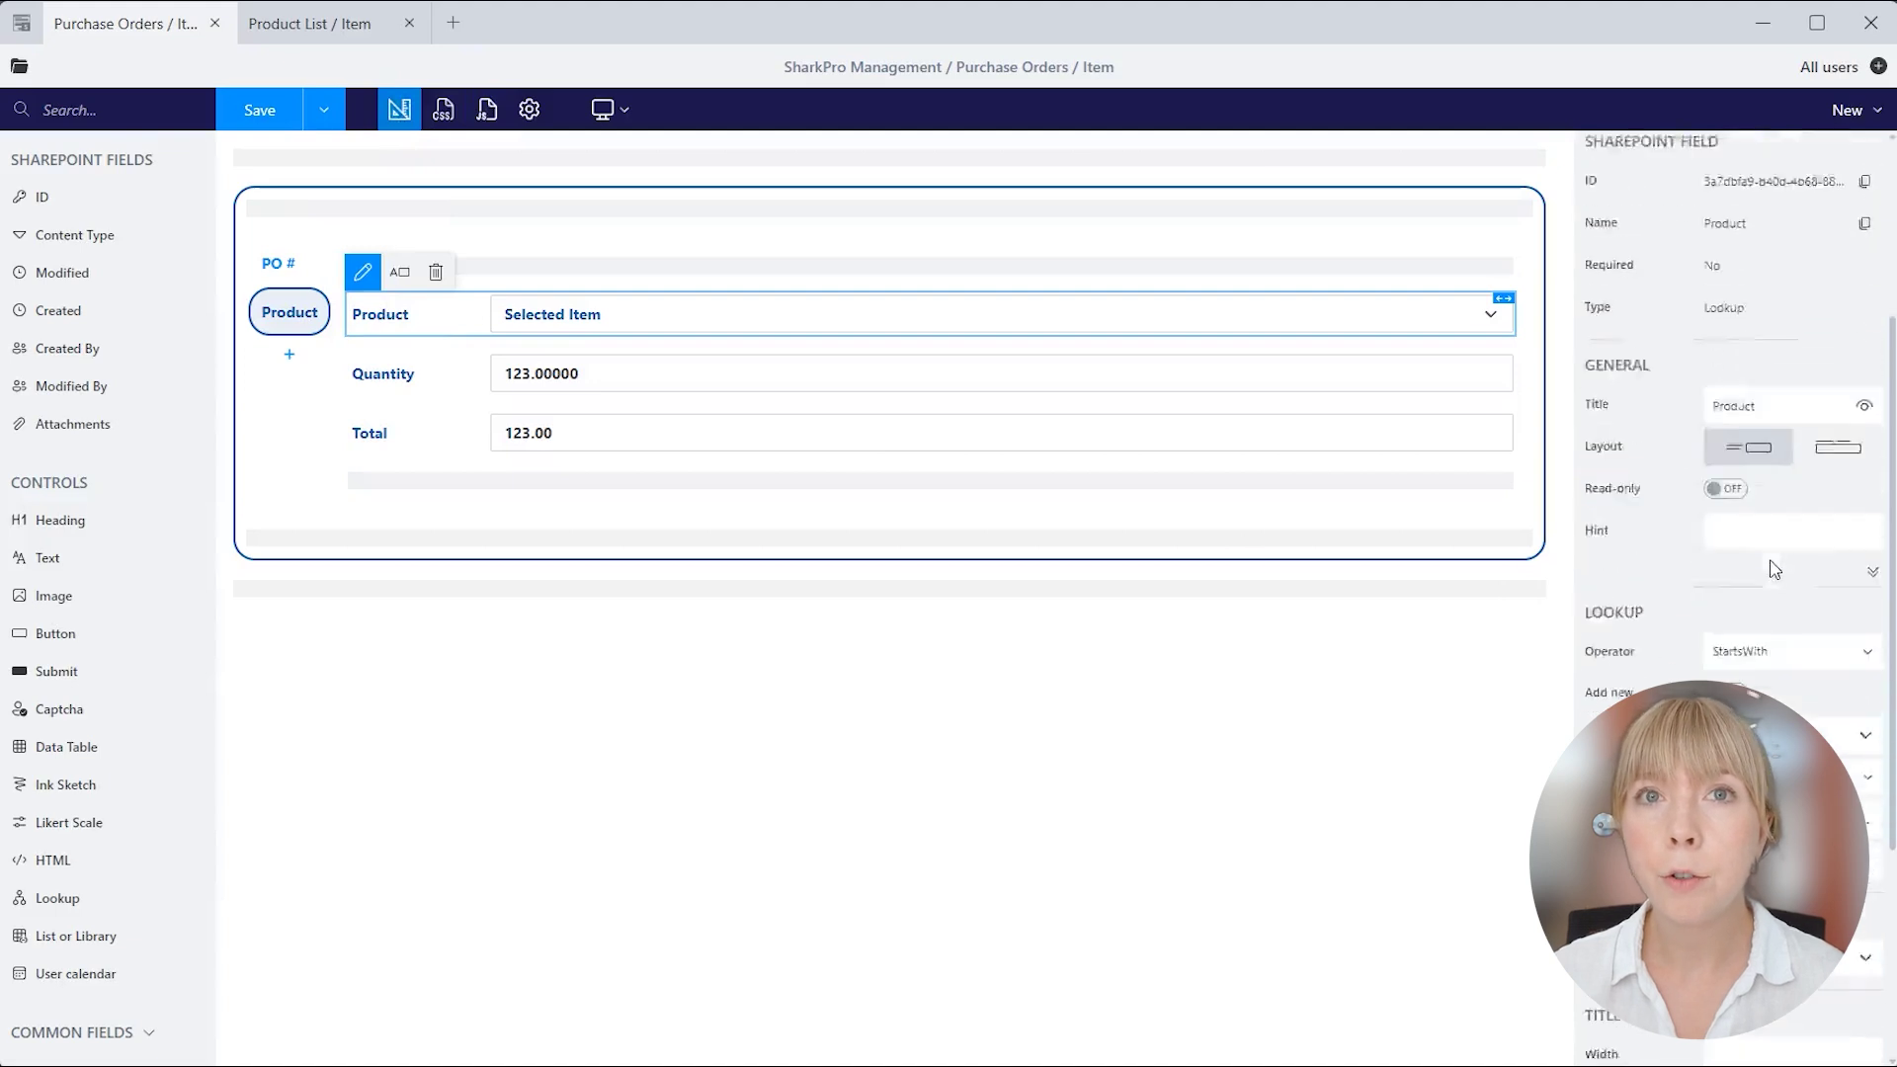
pyautogui.write('Price')
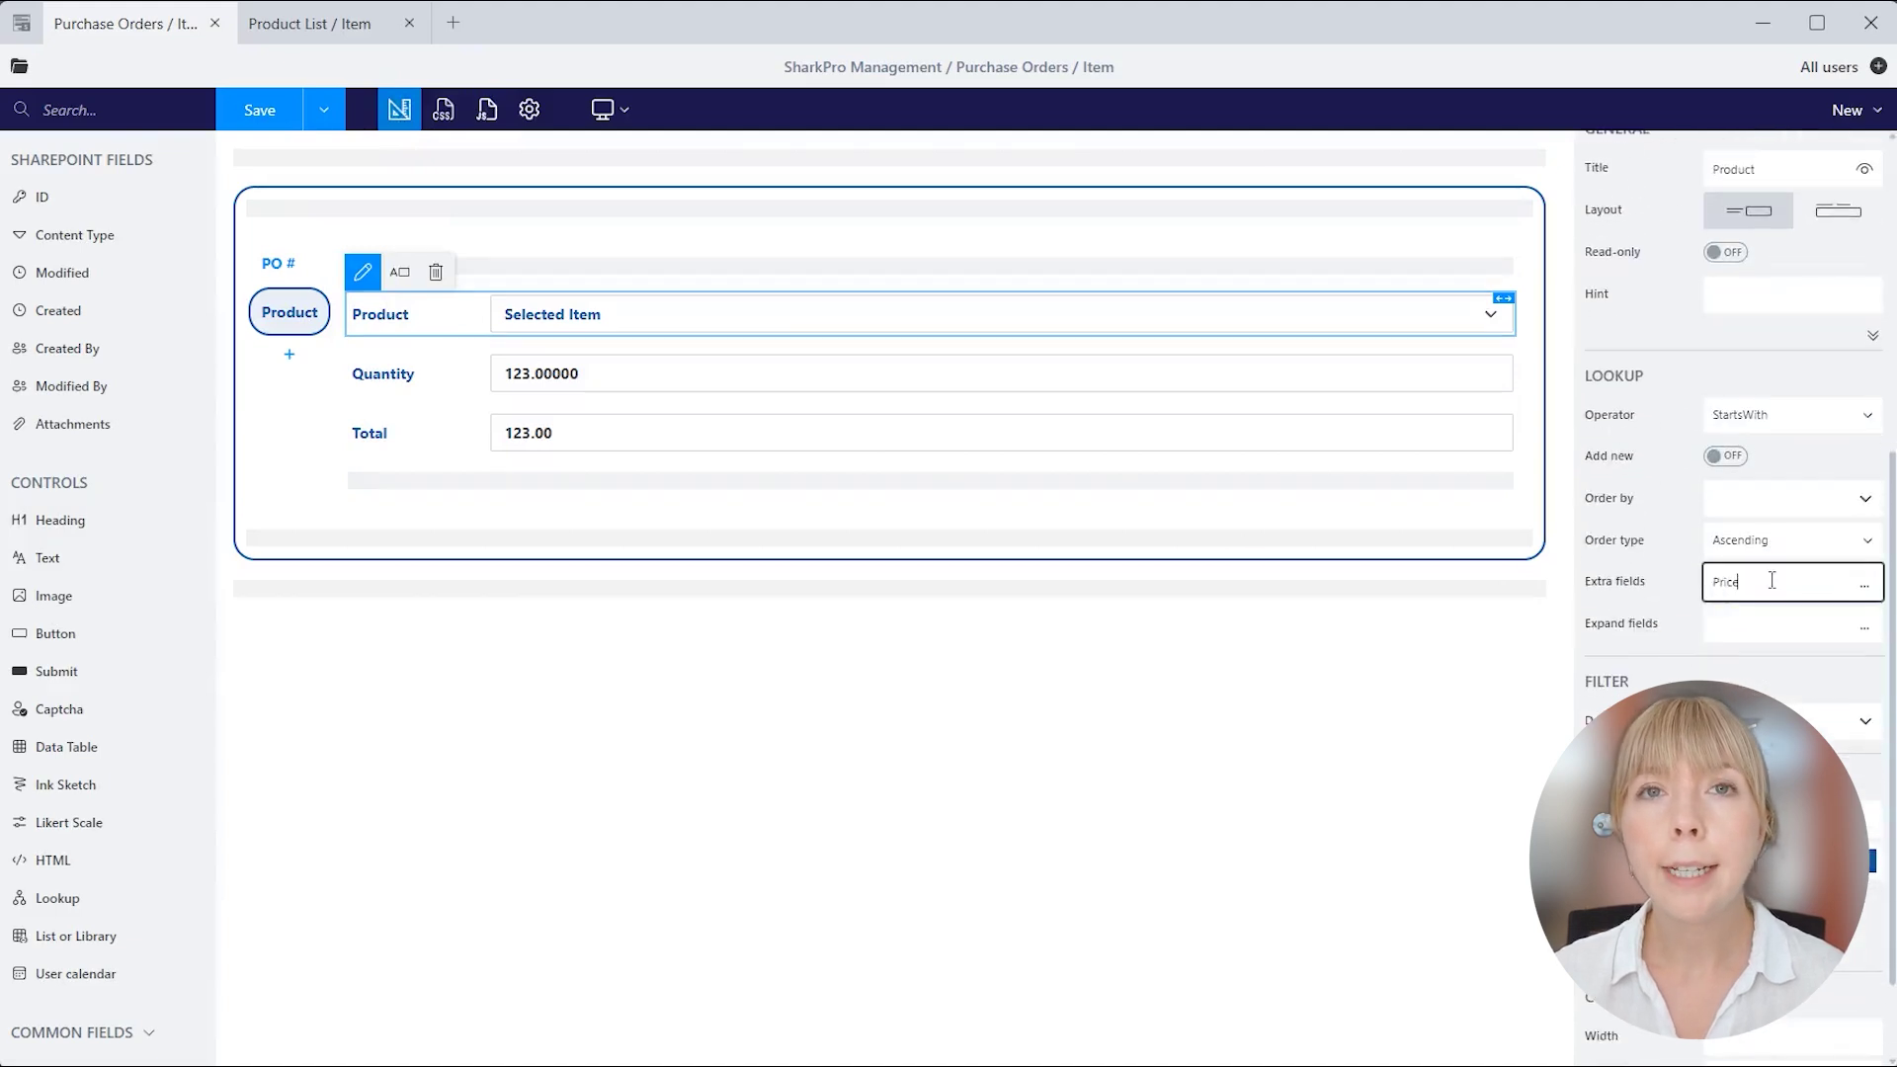
# Review the Total formula using Product and Quantity, plus their change handlers, in the JavaScript.
pyautogui.click(489, 110)
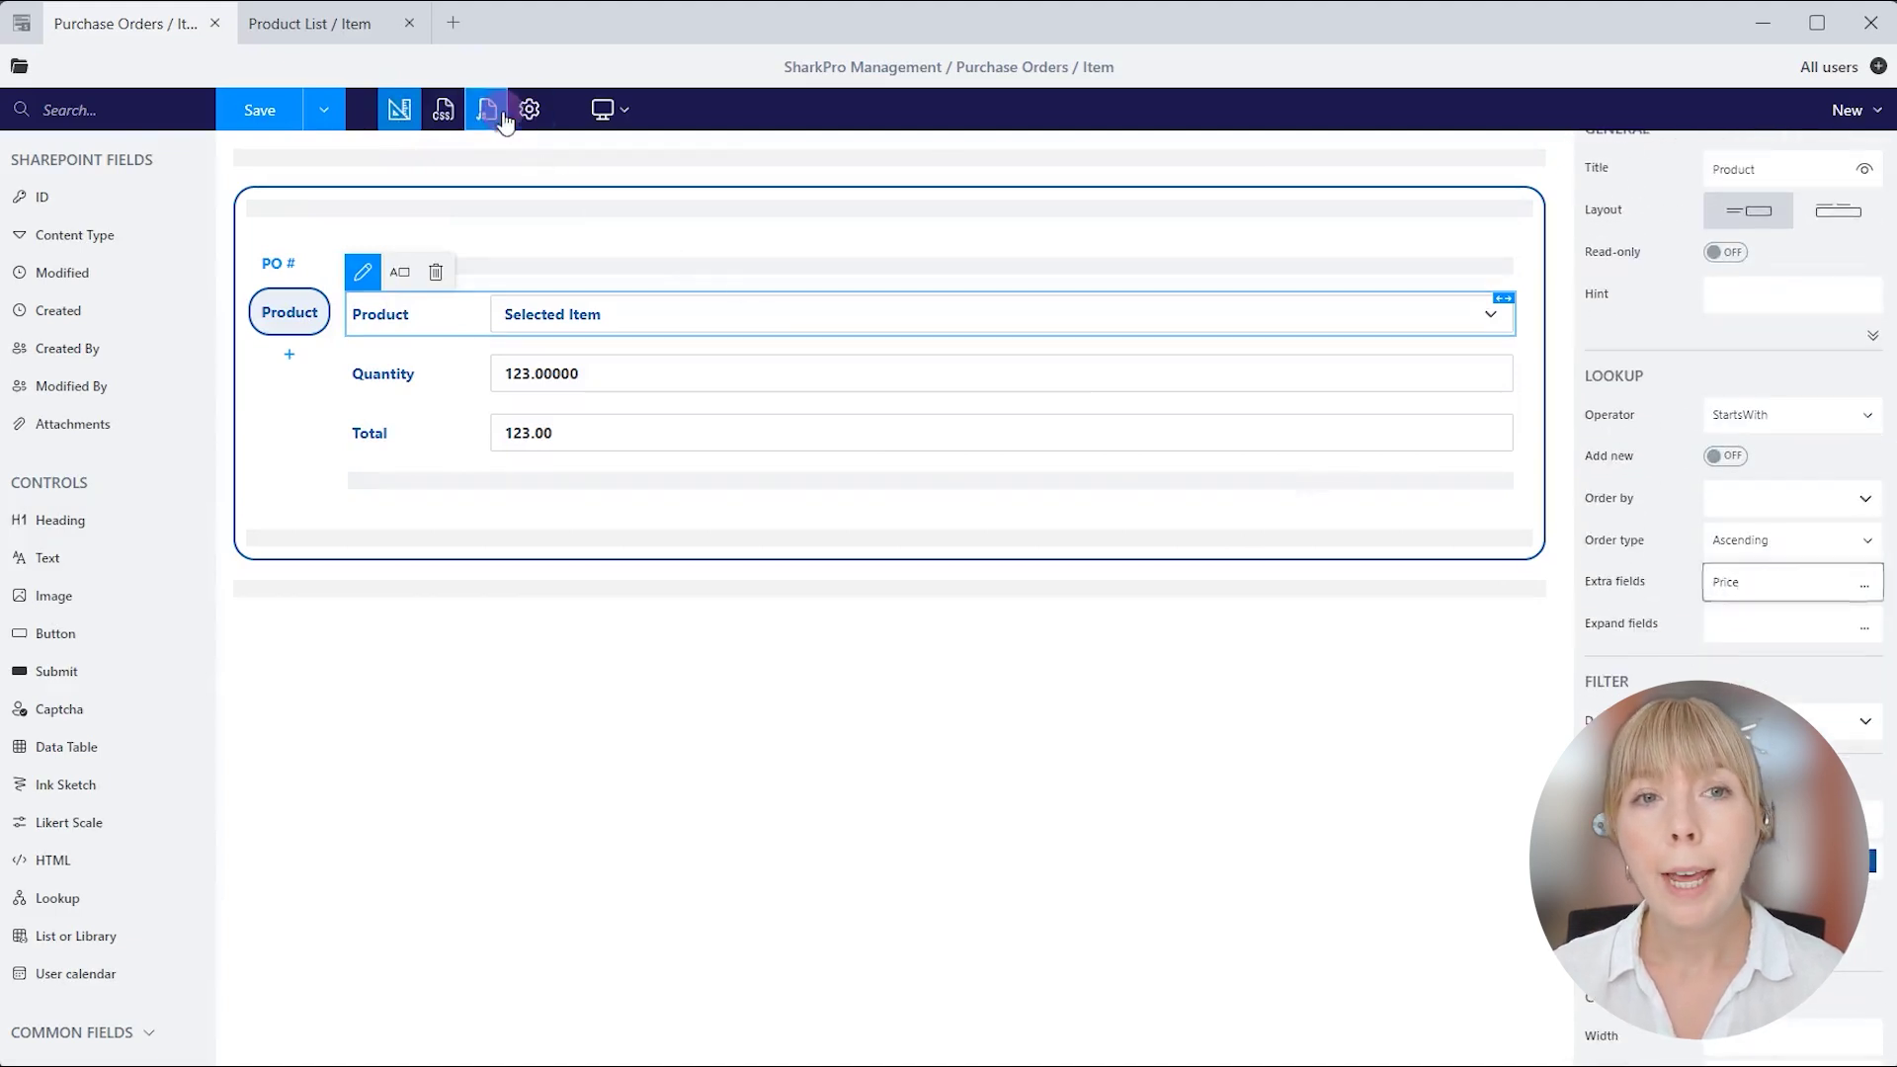
pyautogui.click(358, 388)
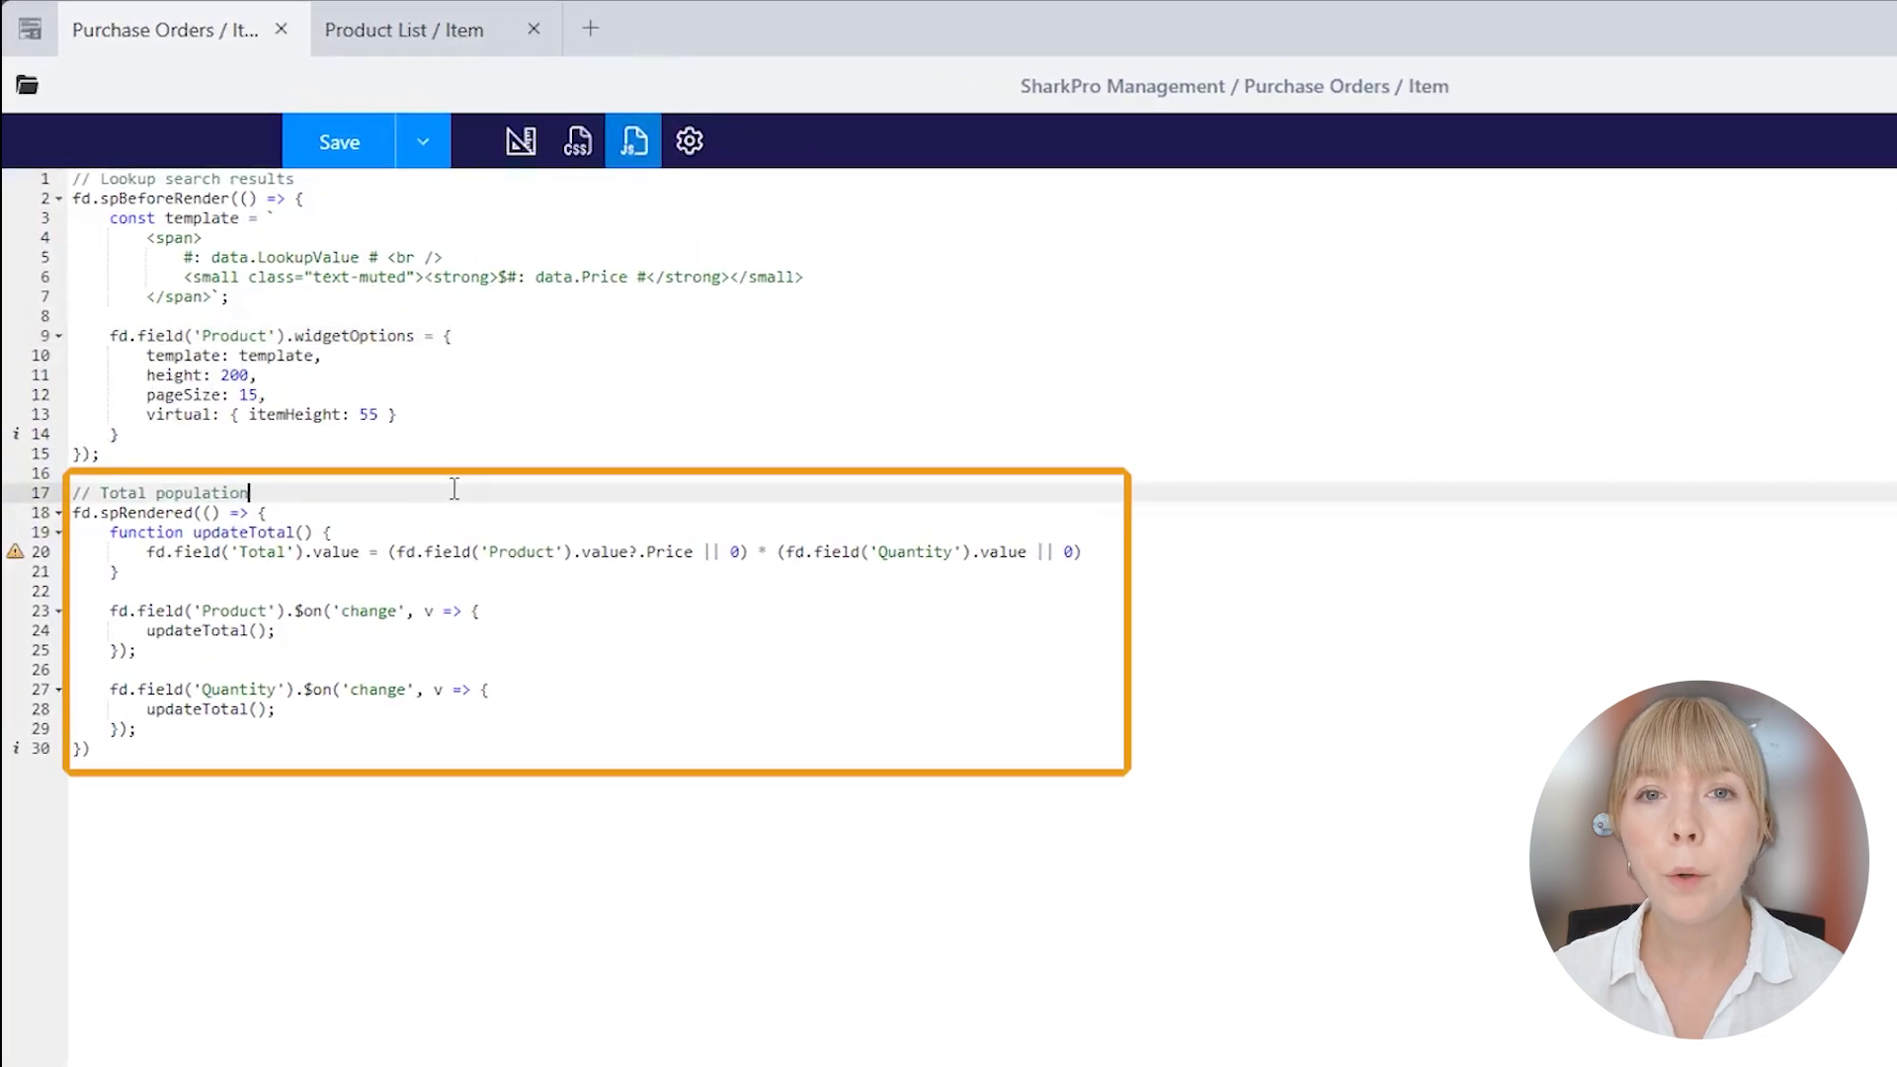
pyautogui.doubleClick(262, 552)
pyautogui.doubleClick(521, 552)
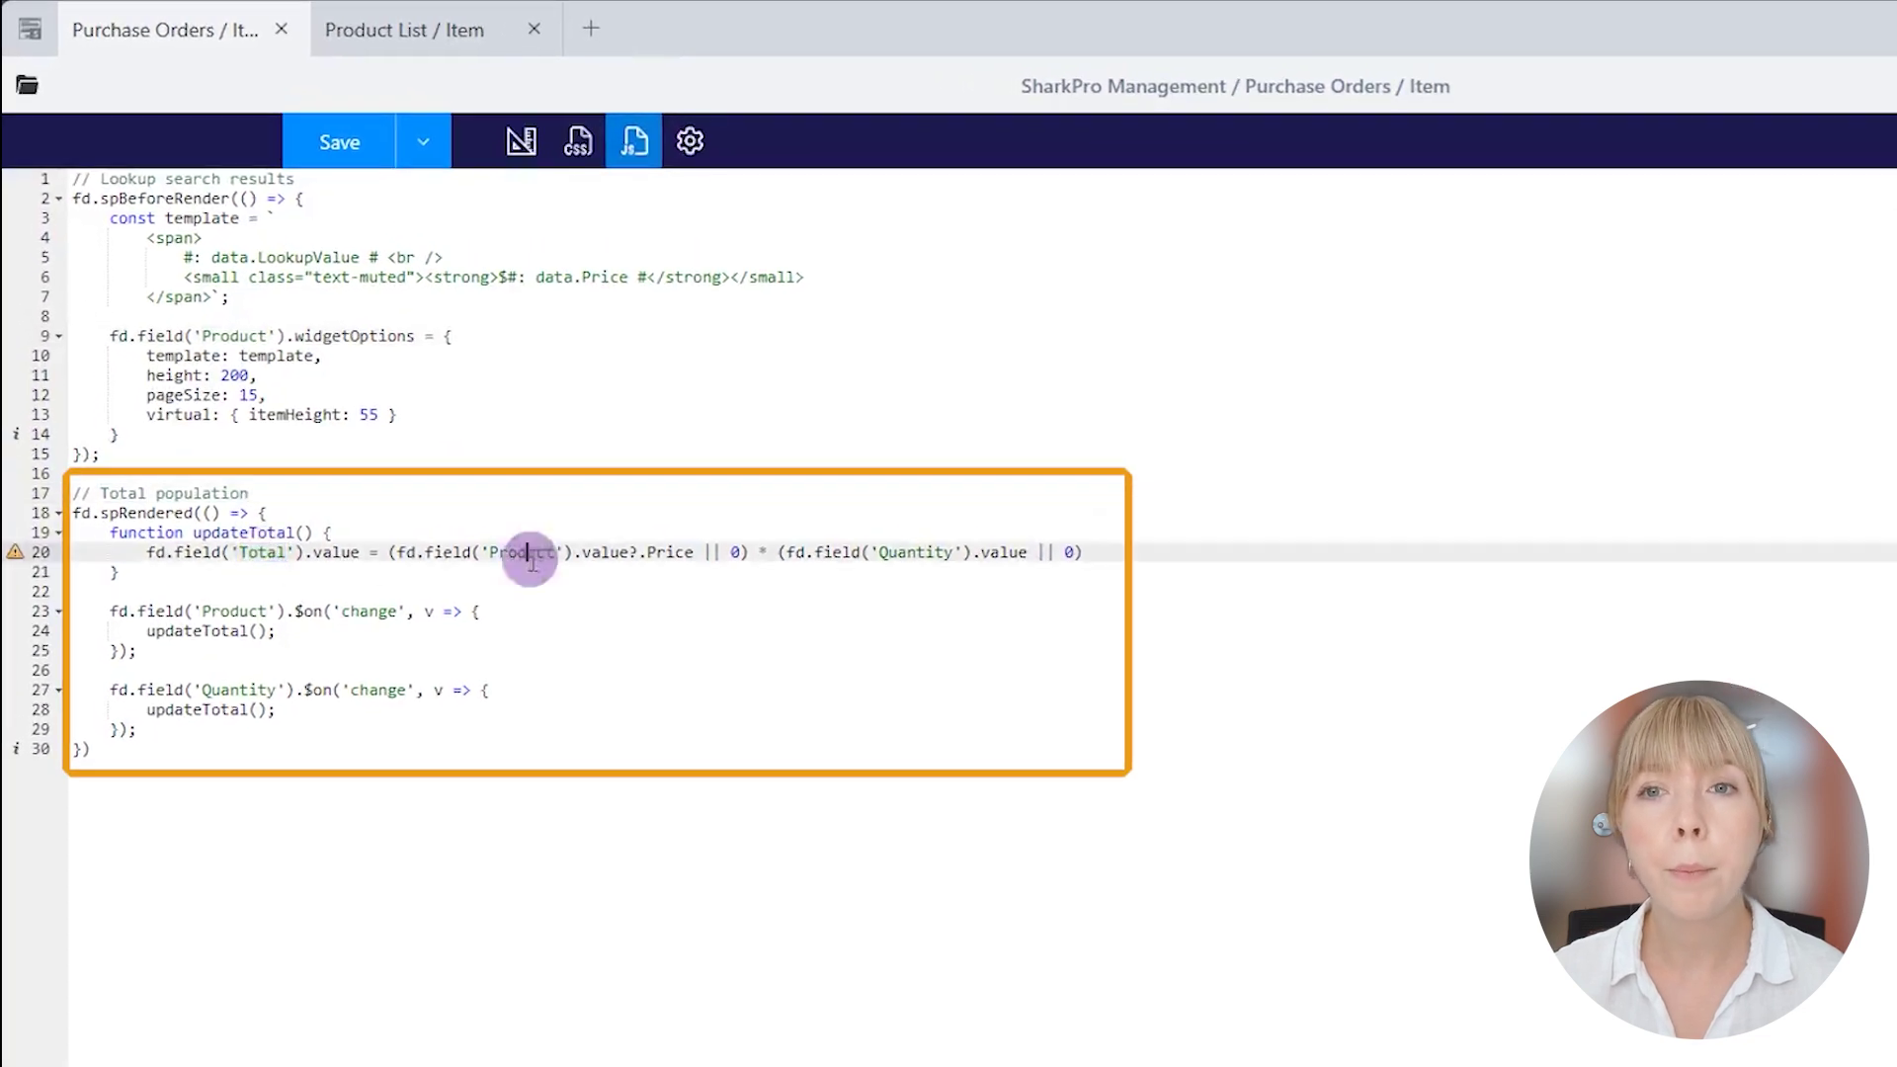
pyautogui.doubleClick(911, 553)
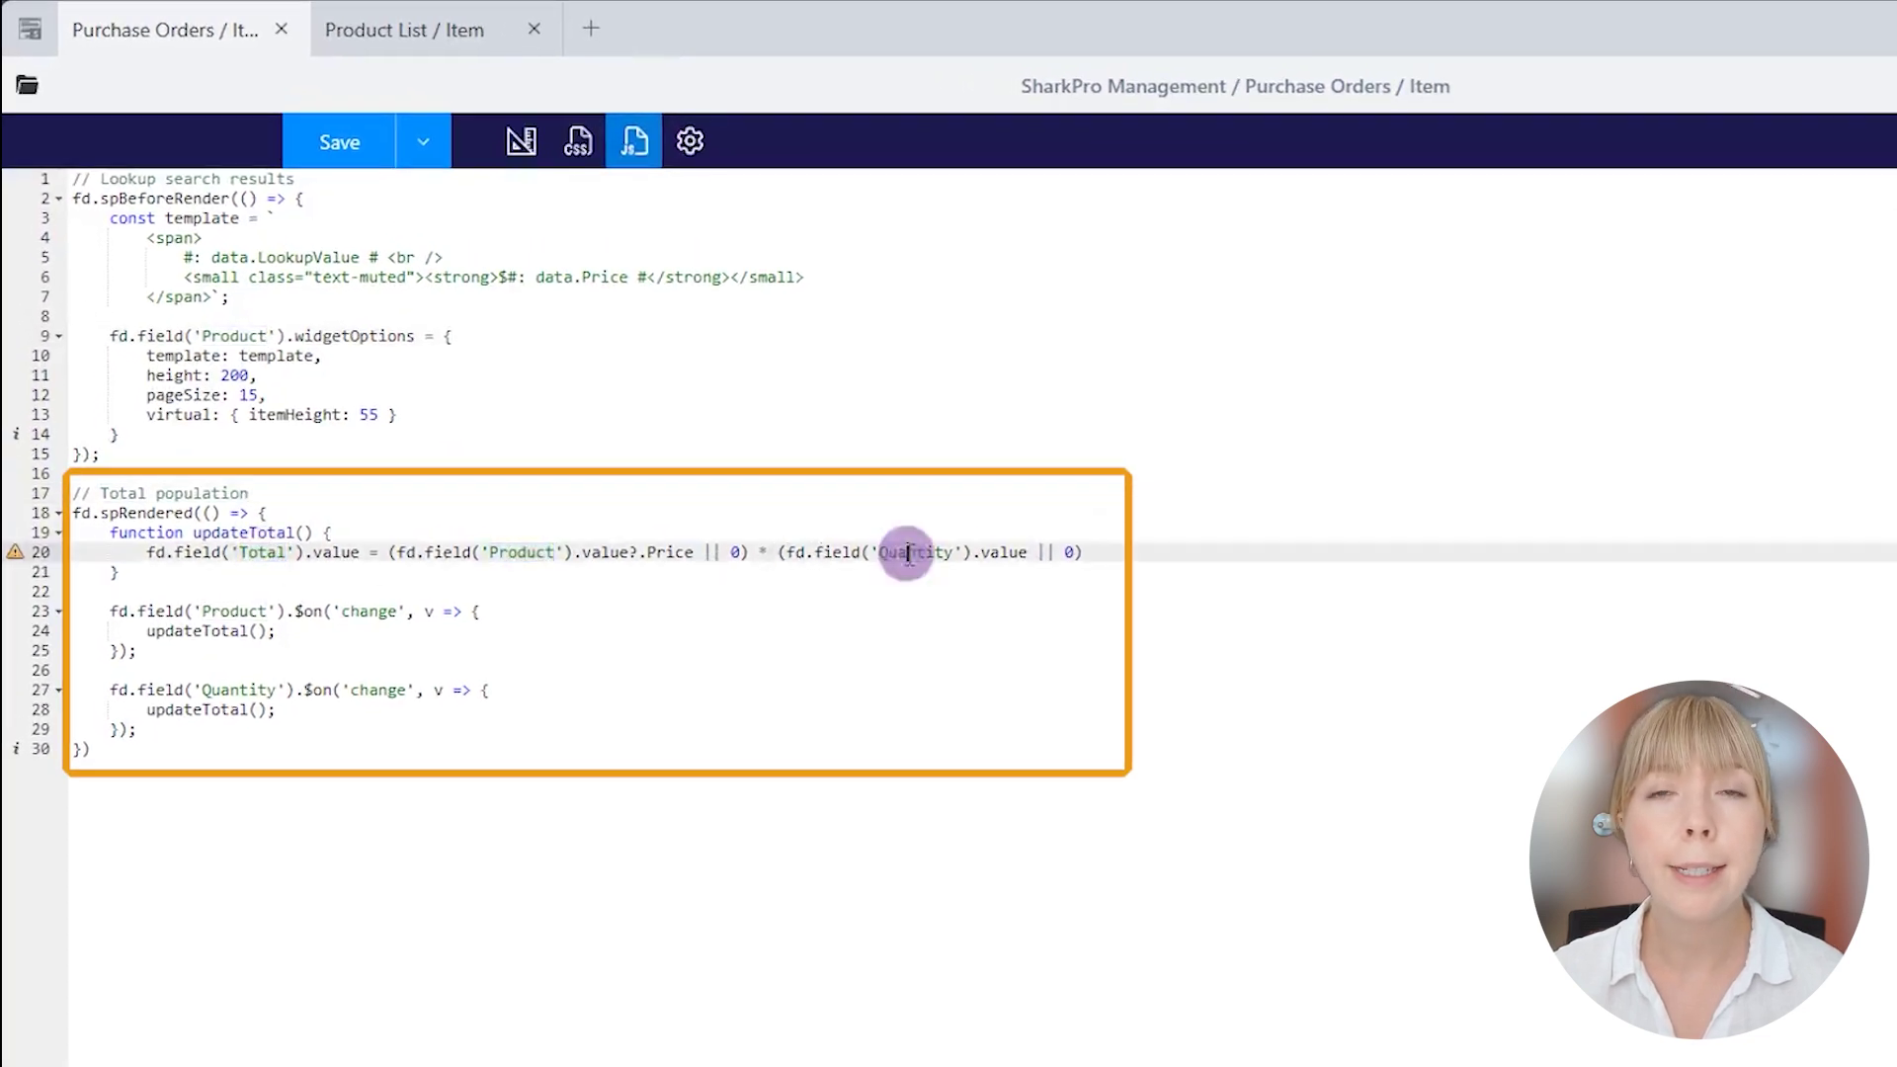
pyautogui.click(1099, 559)
pyautogui.click(554, 605)
pyautogui.click(556, 691)
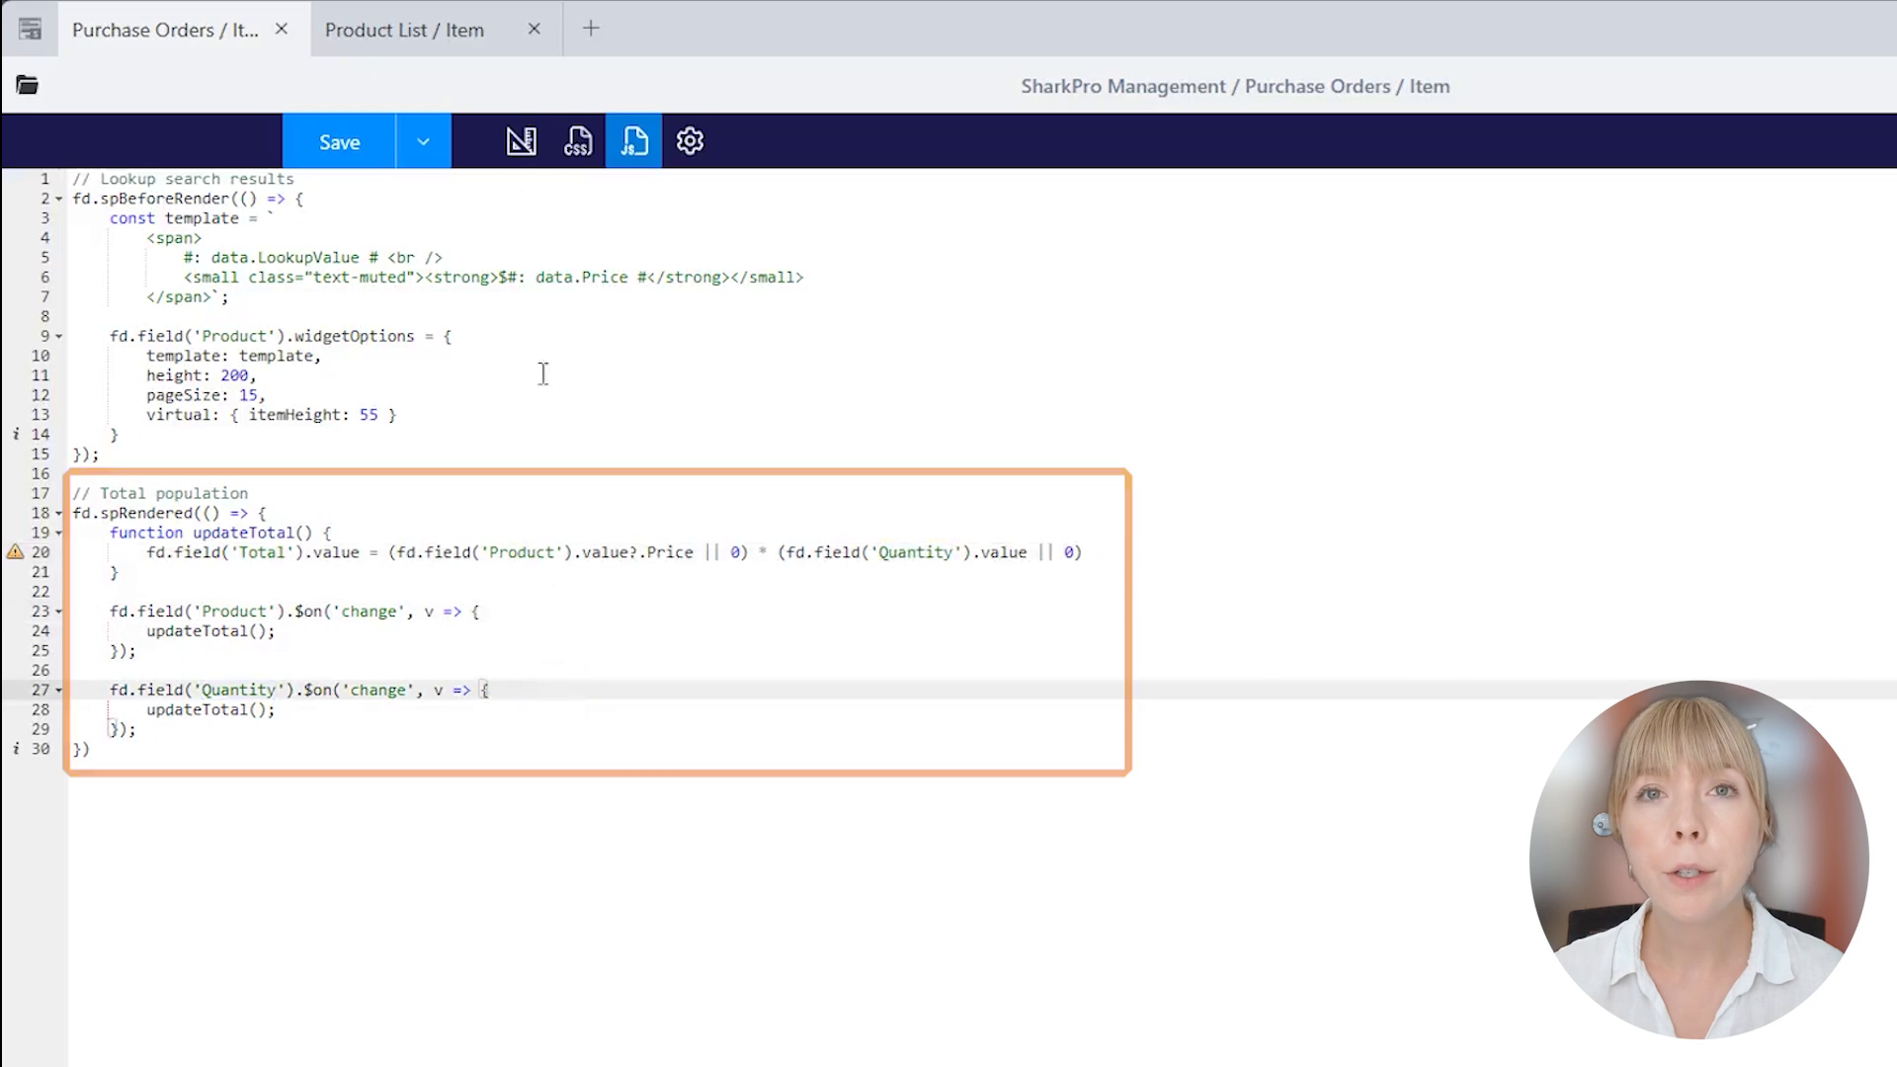
# Confirm the Quantity field's internal name in the layout, then return to the code.
pyautogui.click(520, 141)
pyautogui.click(404, 369)
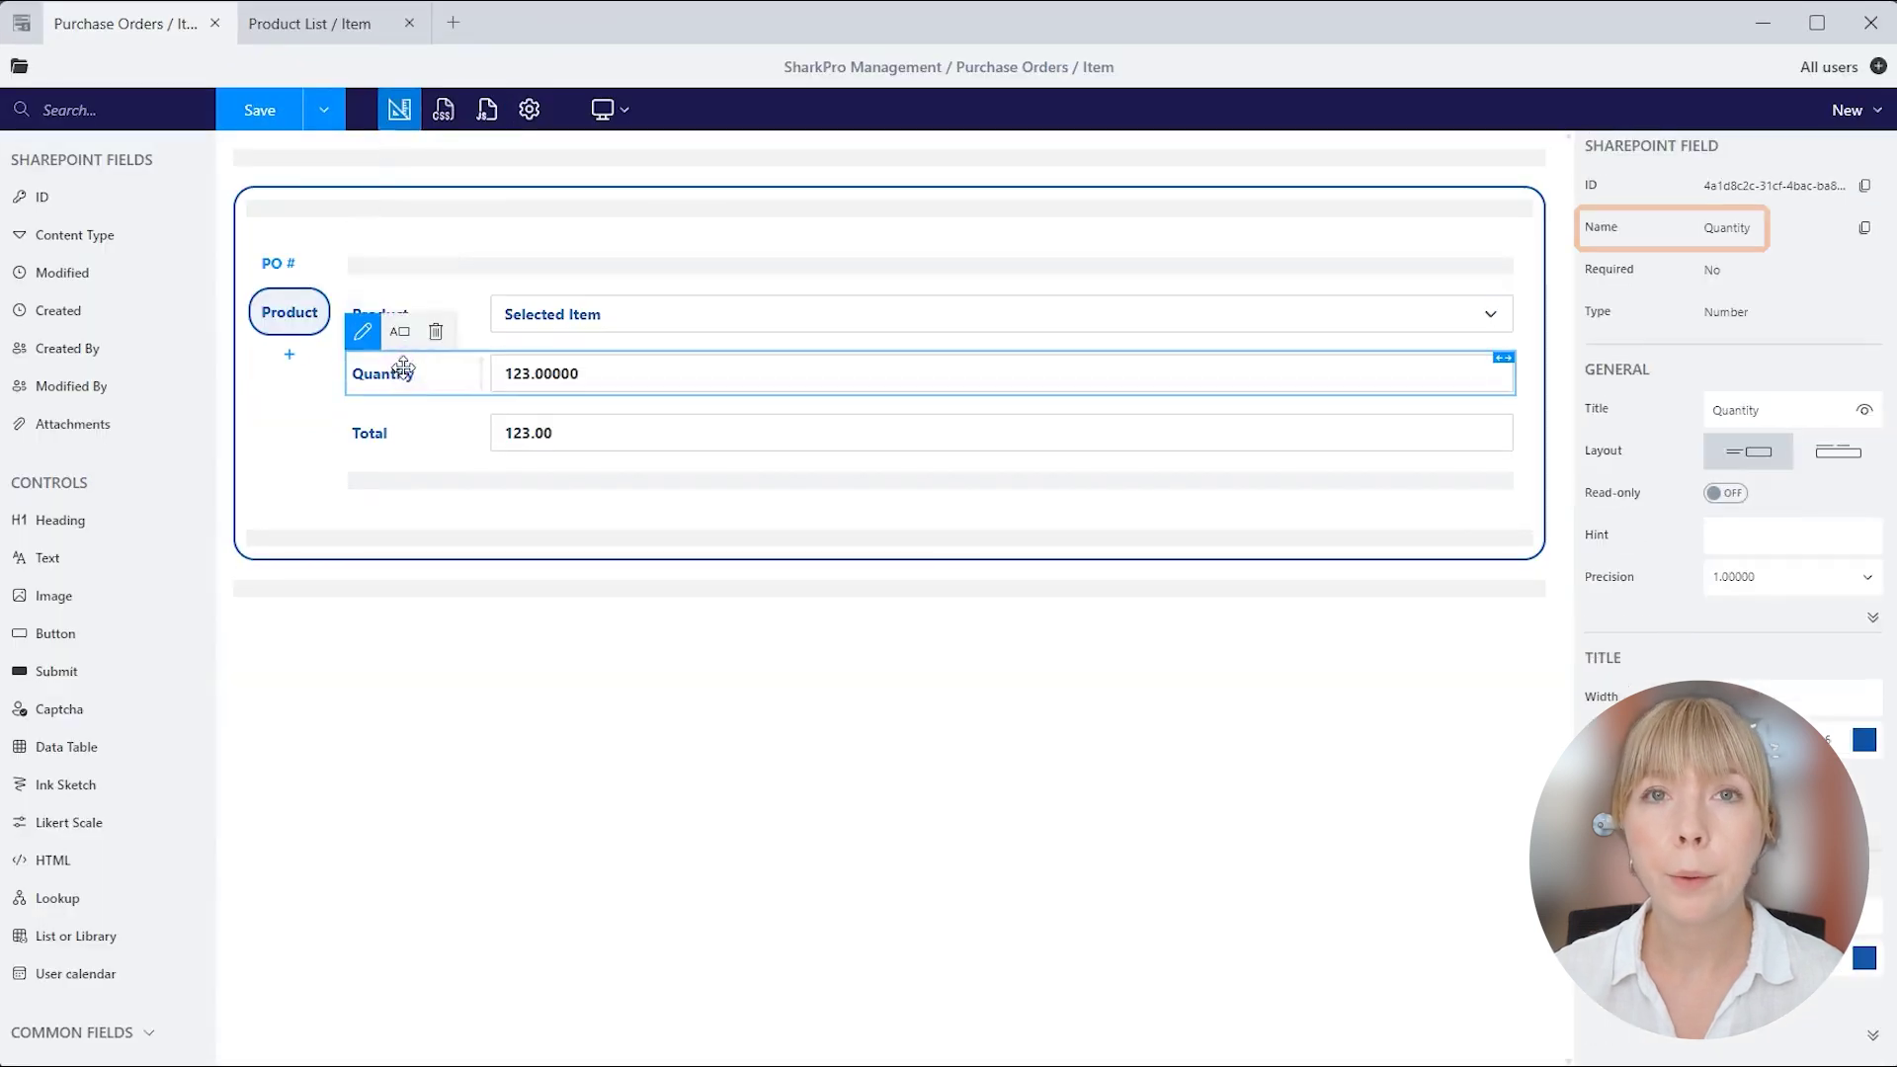
pyautogui.click(486, 108)
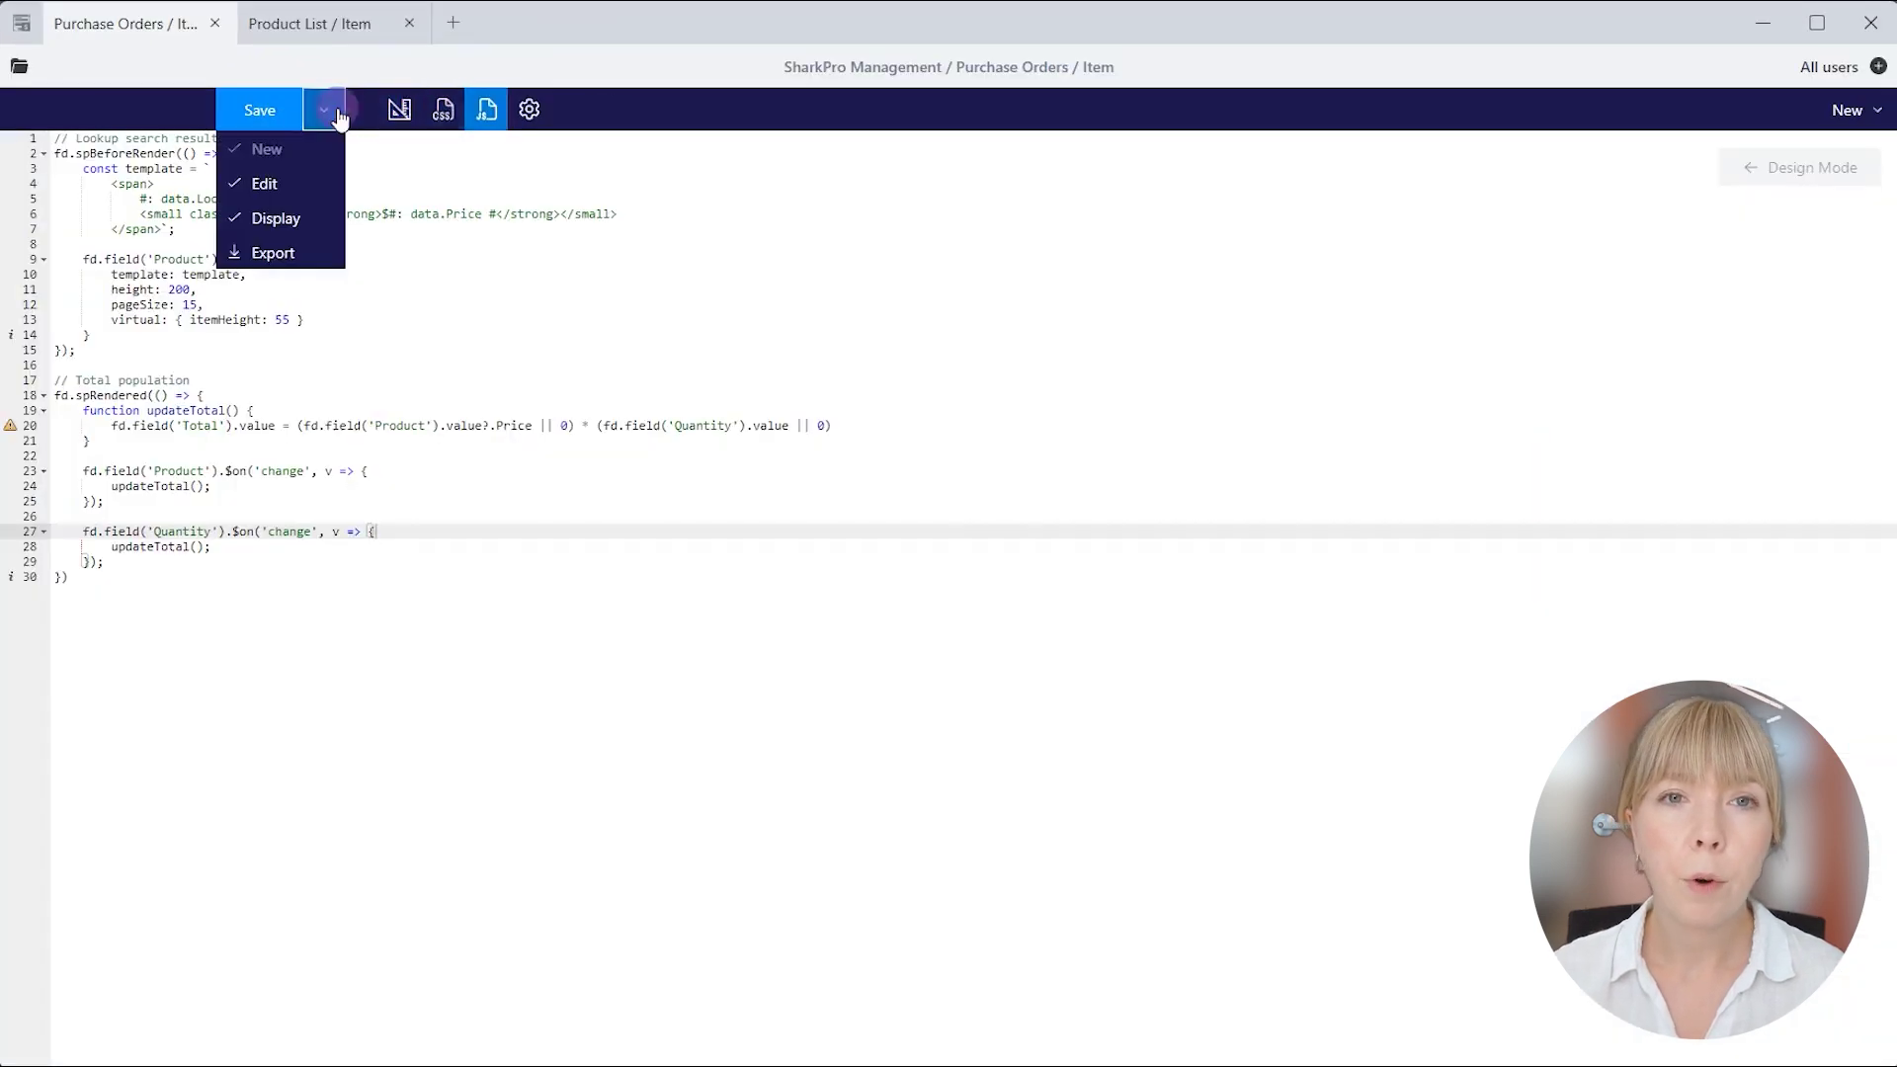
# Save the form, then edit purchase order 101 on its Product tab.
pyautogui.click(260, 110)
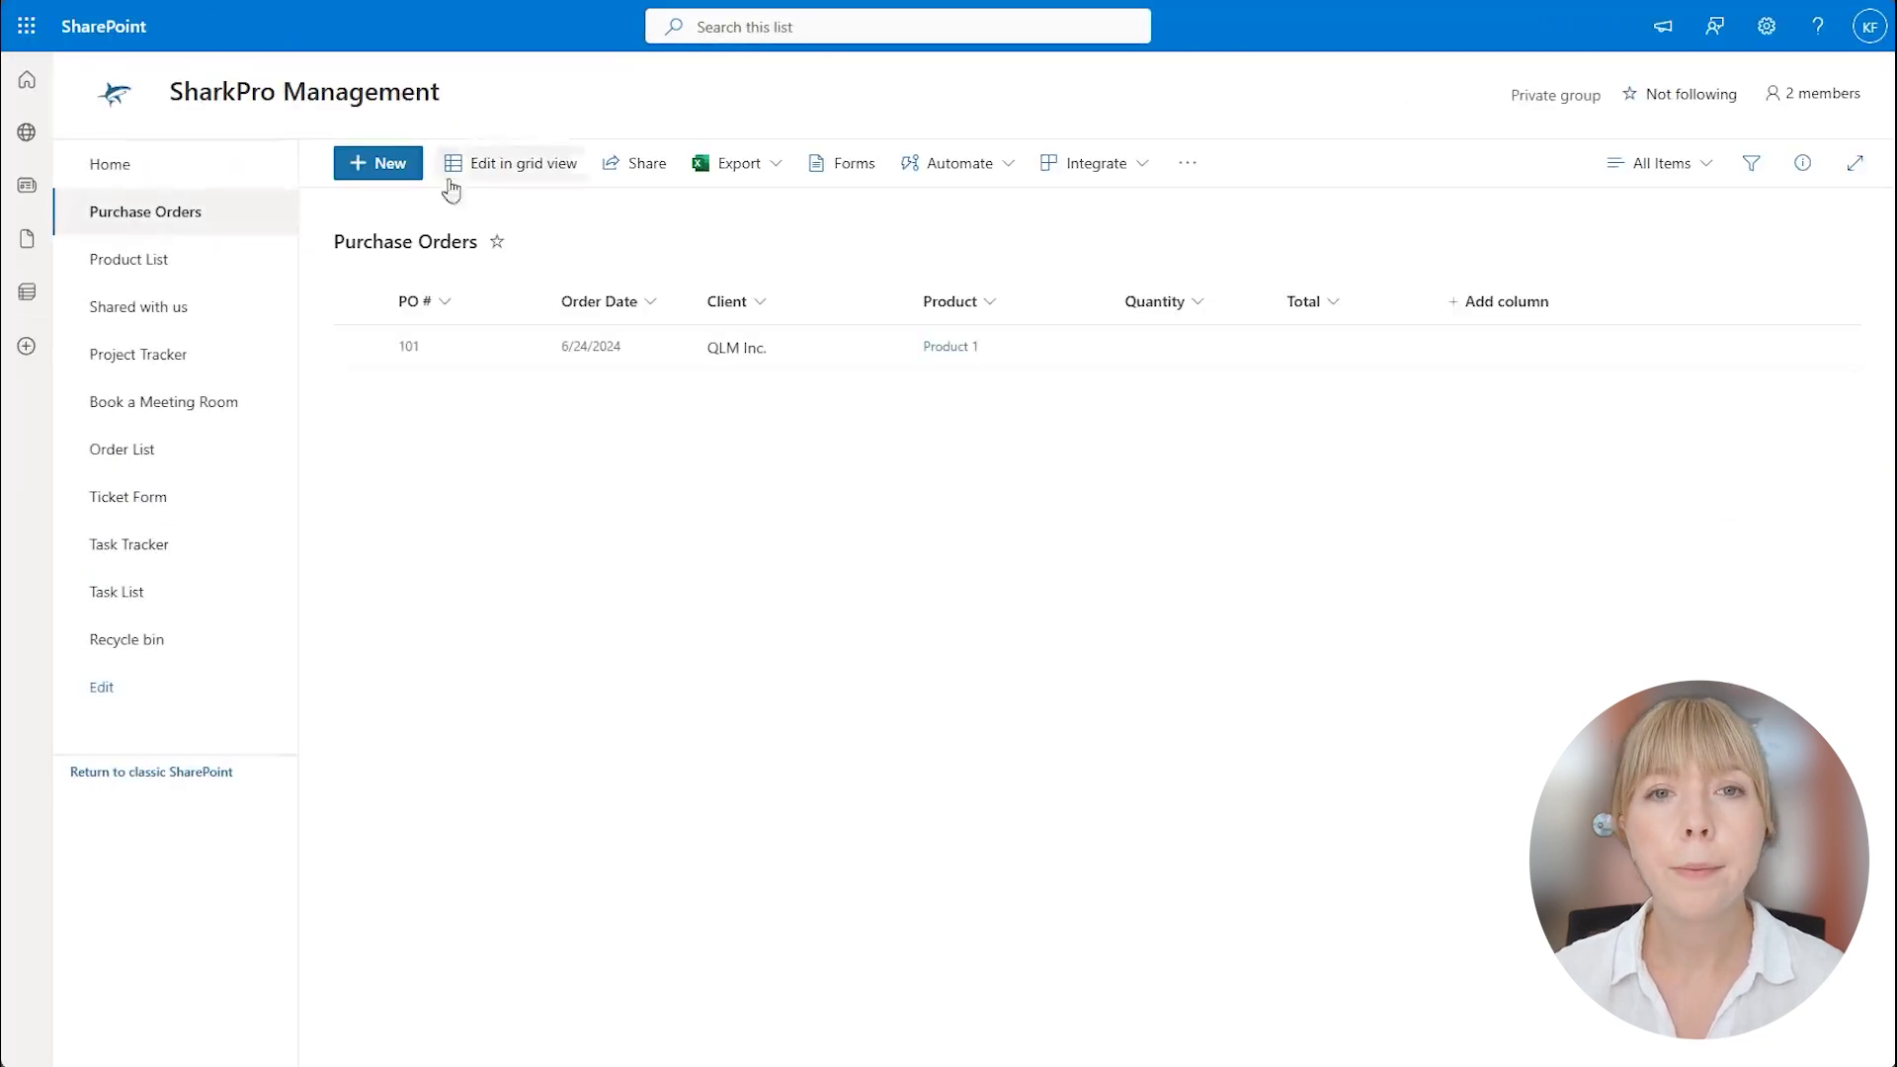
pyautogui.click(514, 344)
pyautogui.click(495, 174)
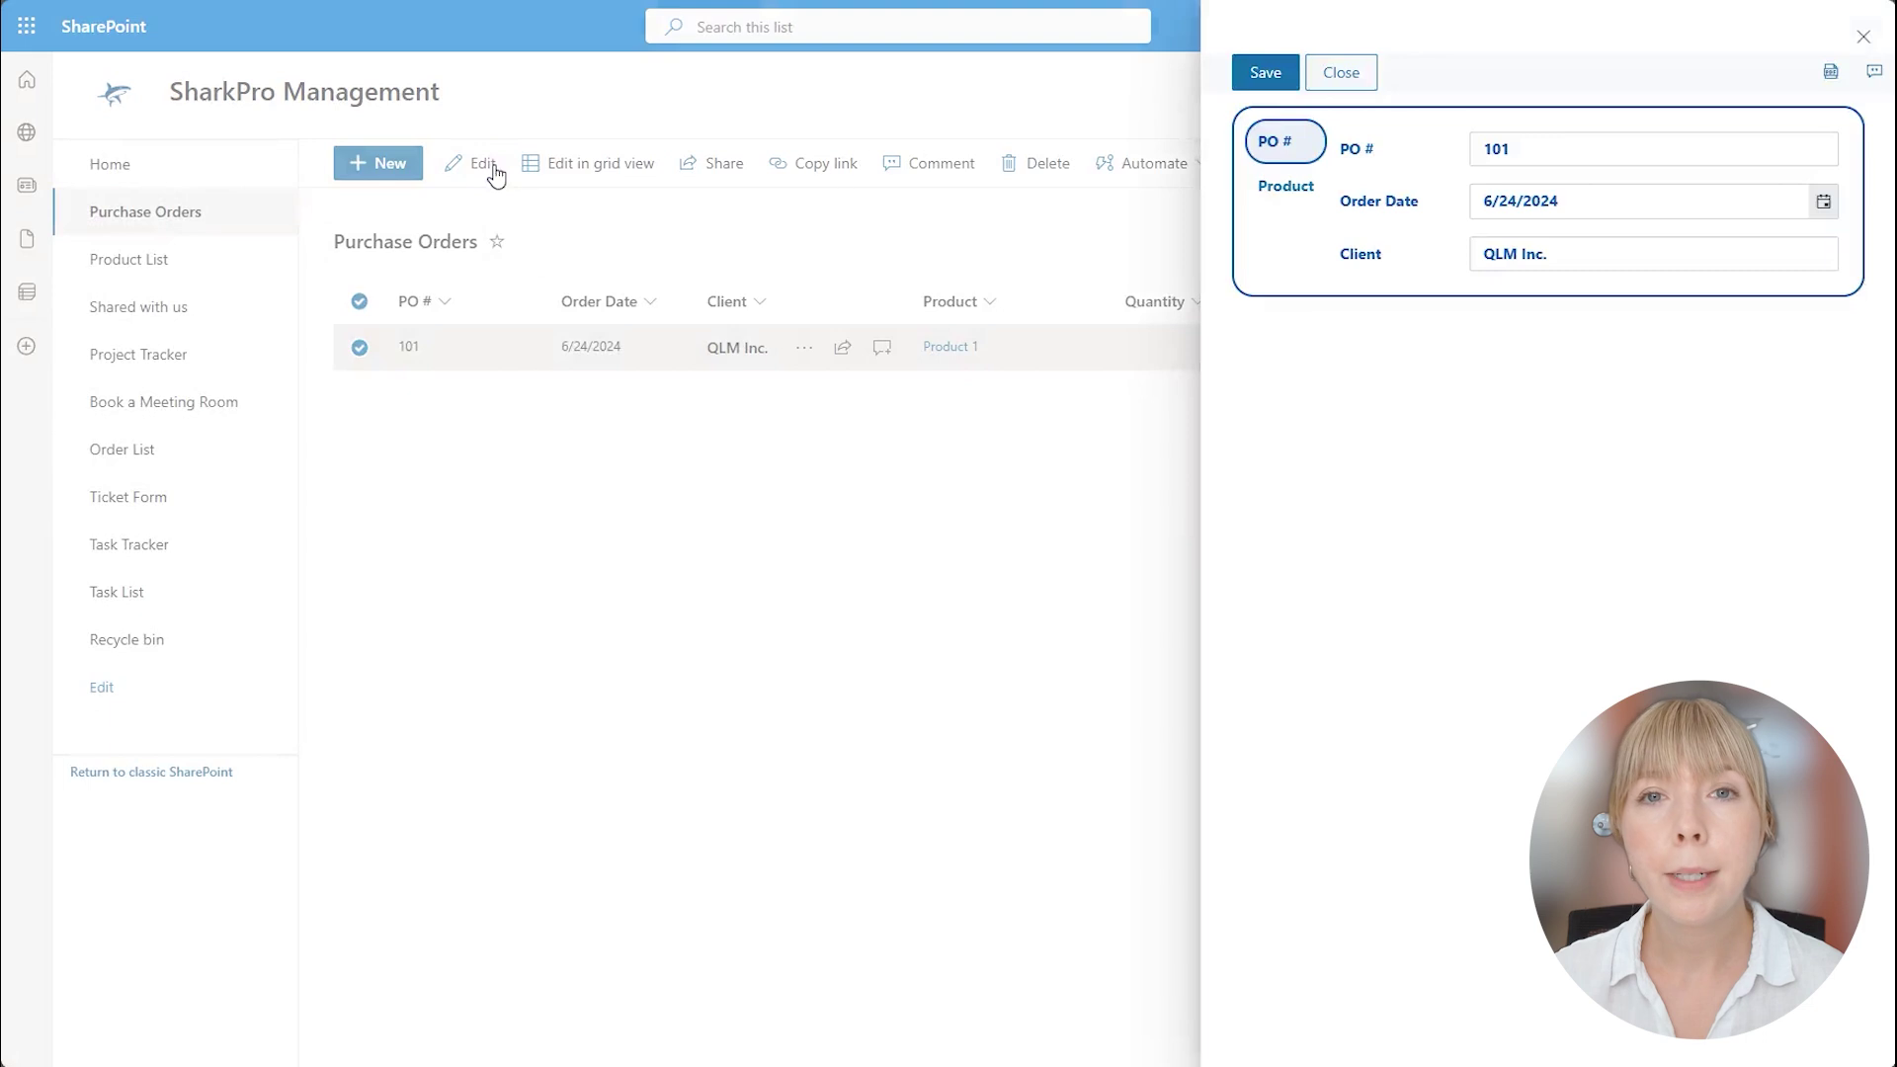
pyautogui.click(1282, 189)
# Choose Product 2 with quantity 5 so Total recalculates to 1000, and save the order.
pyautogui.click(1821, 151)
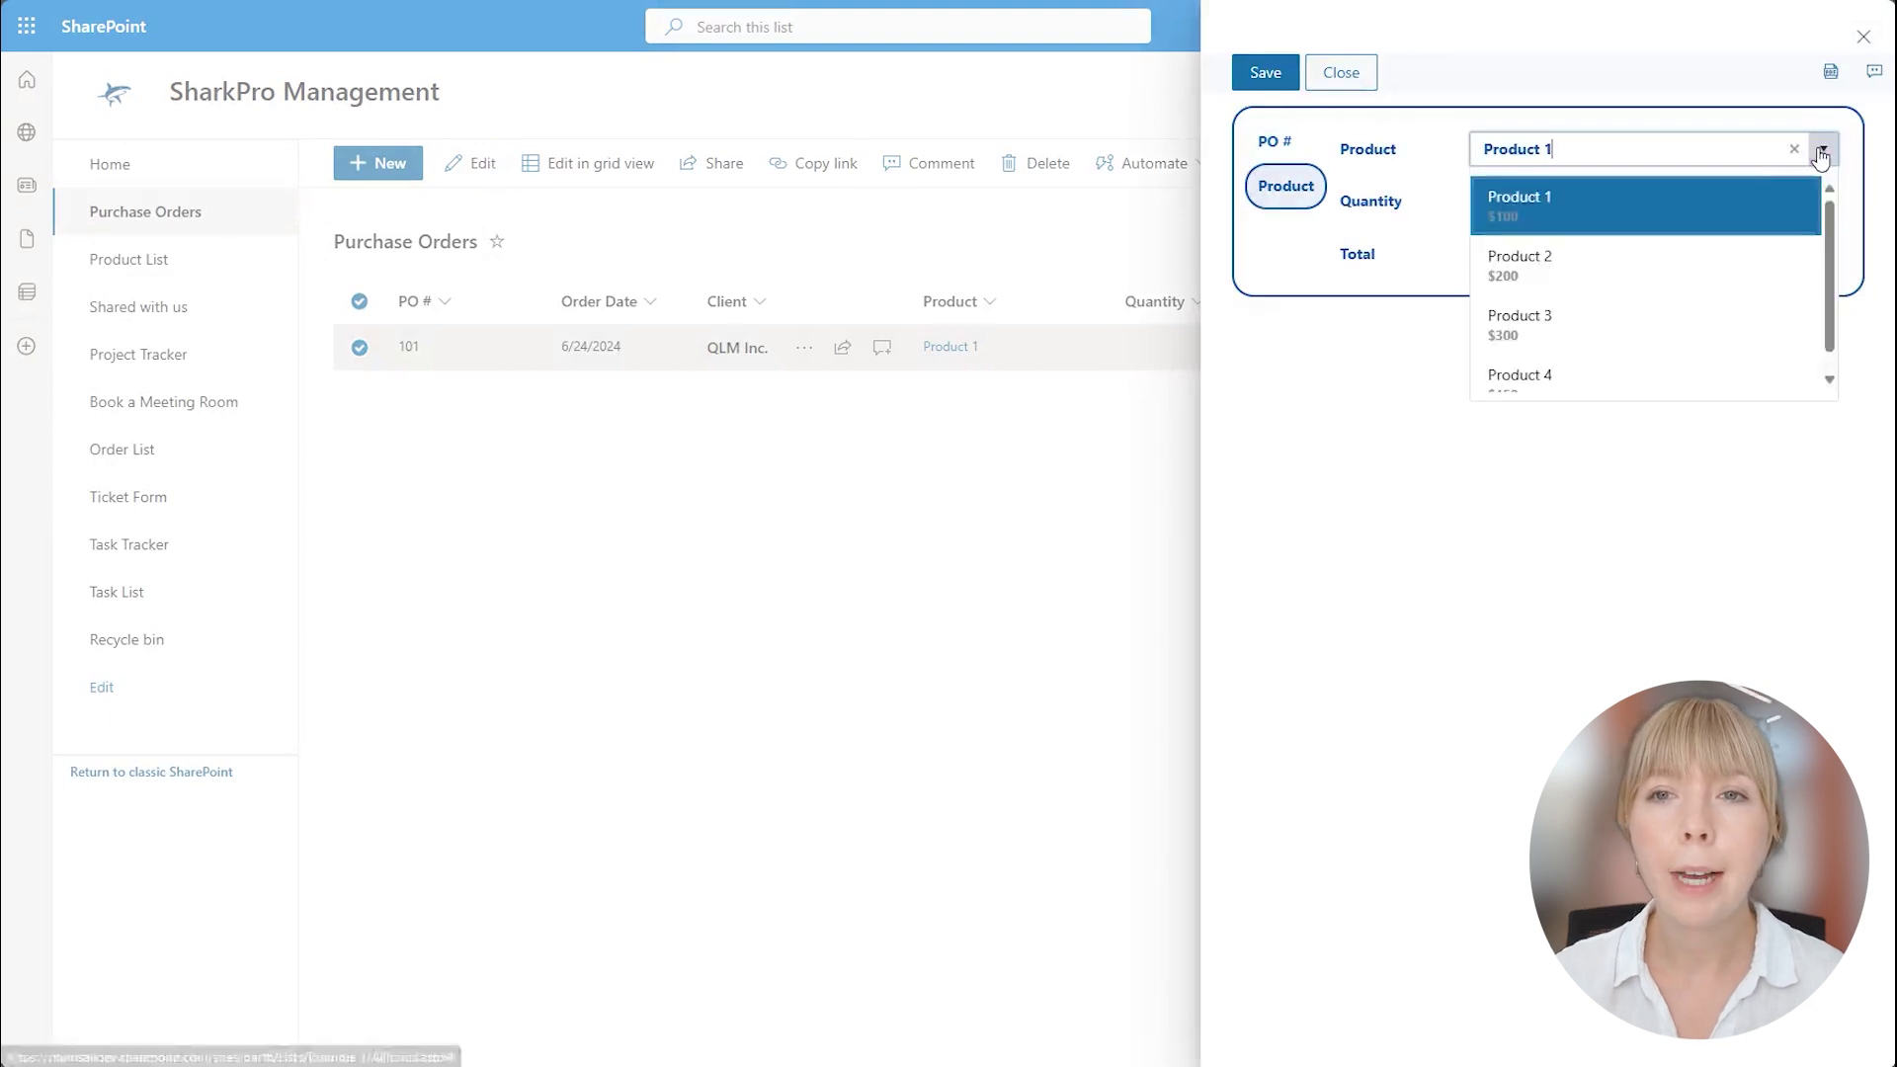
pyautogui.scroll(-1, 1766, 298)
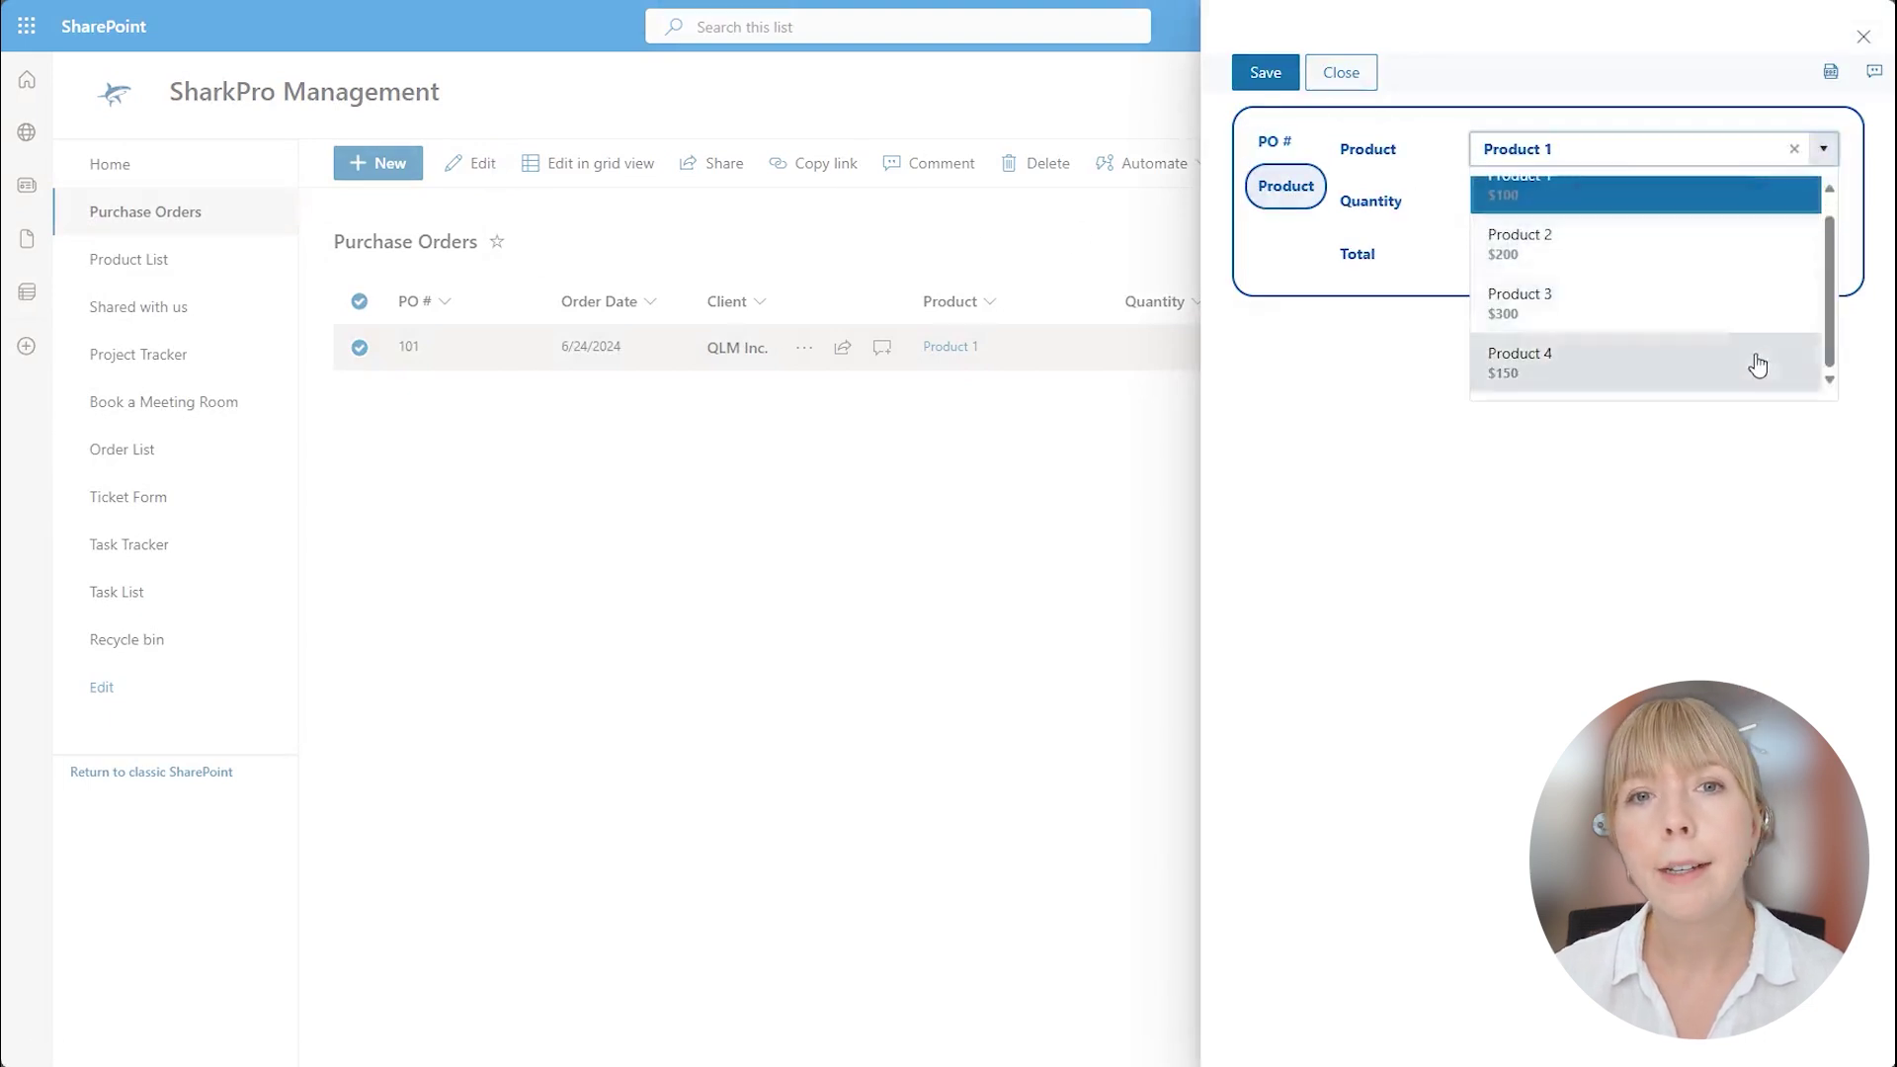
pyautogui.click(1723, 245)
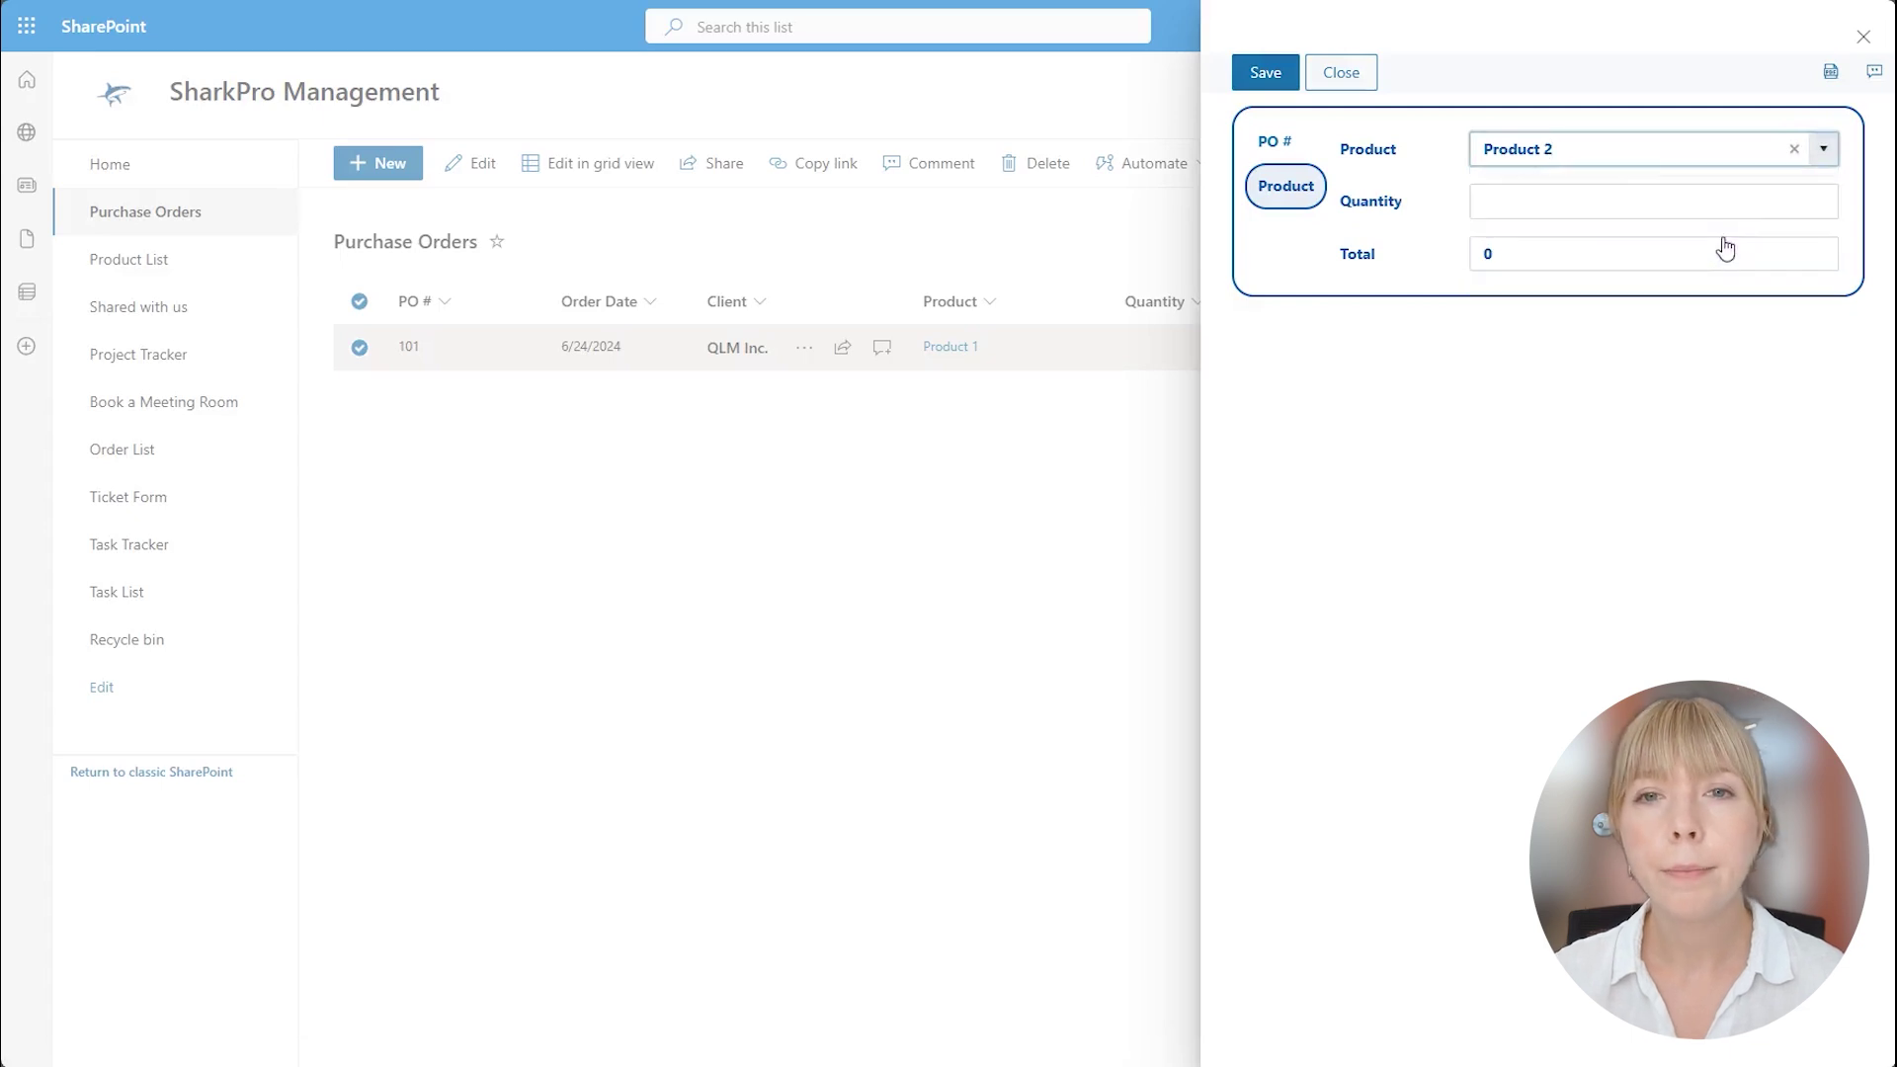
pyautogui.click(1723, 205)
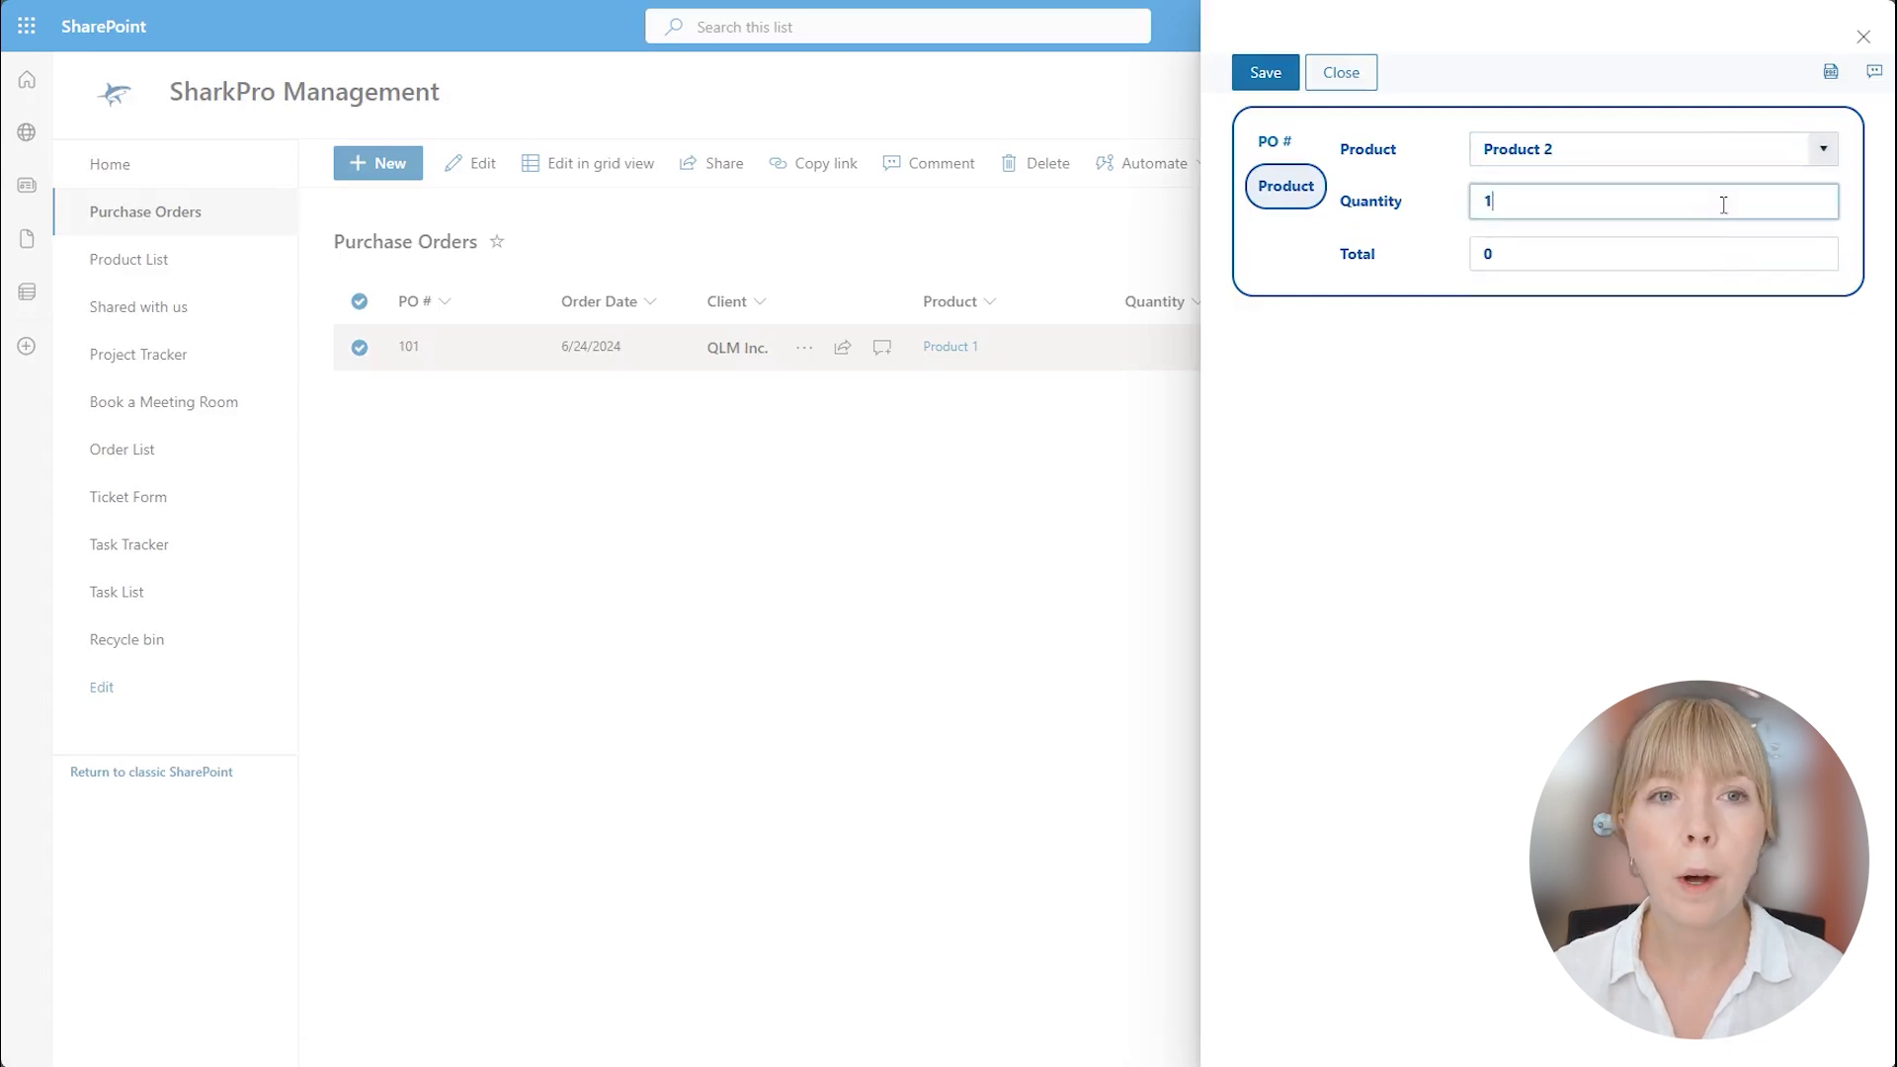
pyautogui.click(1680, 263)
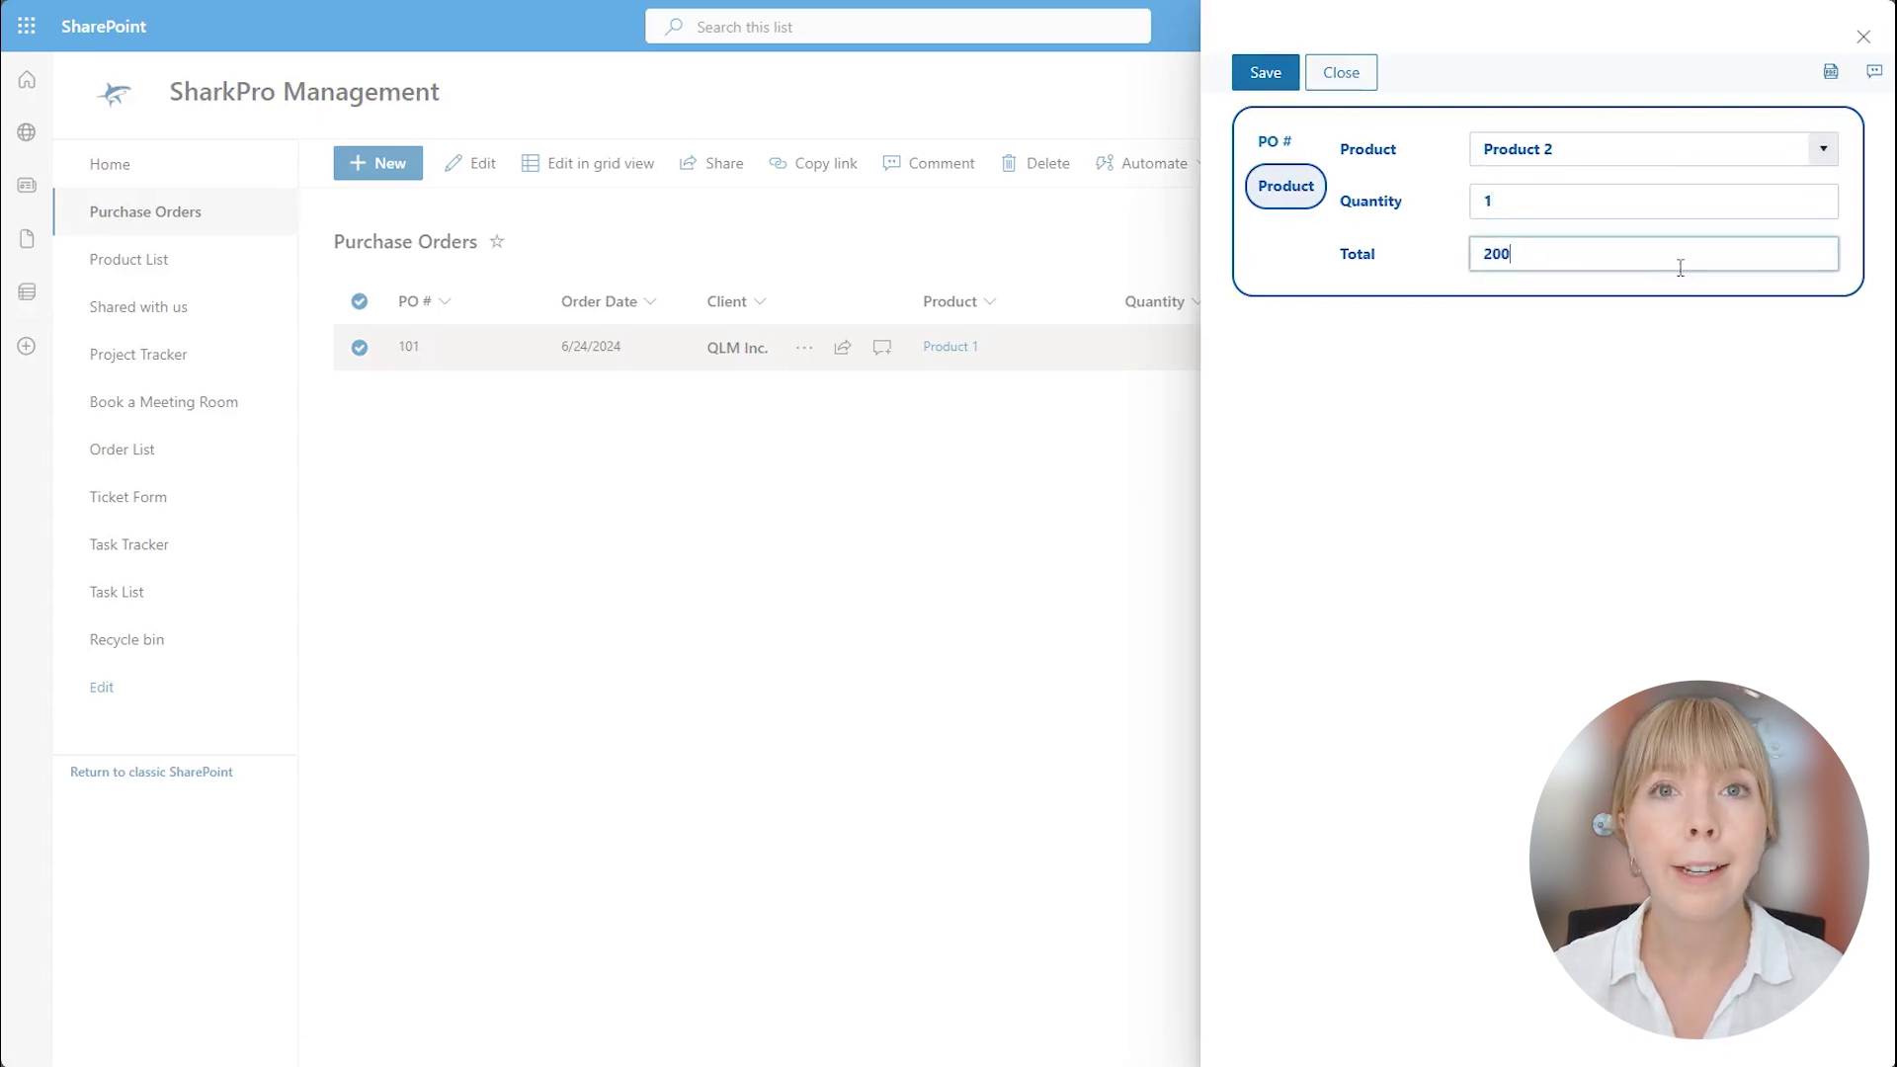
pyautogui.click(1683, 198)
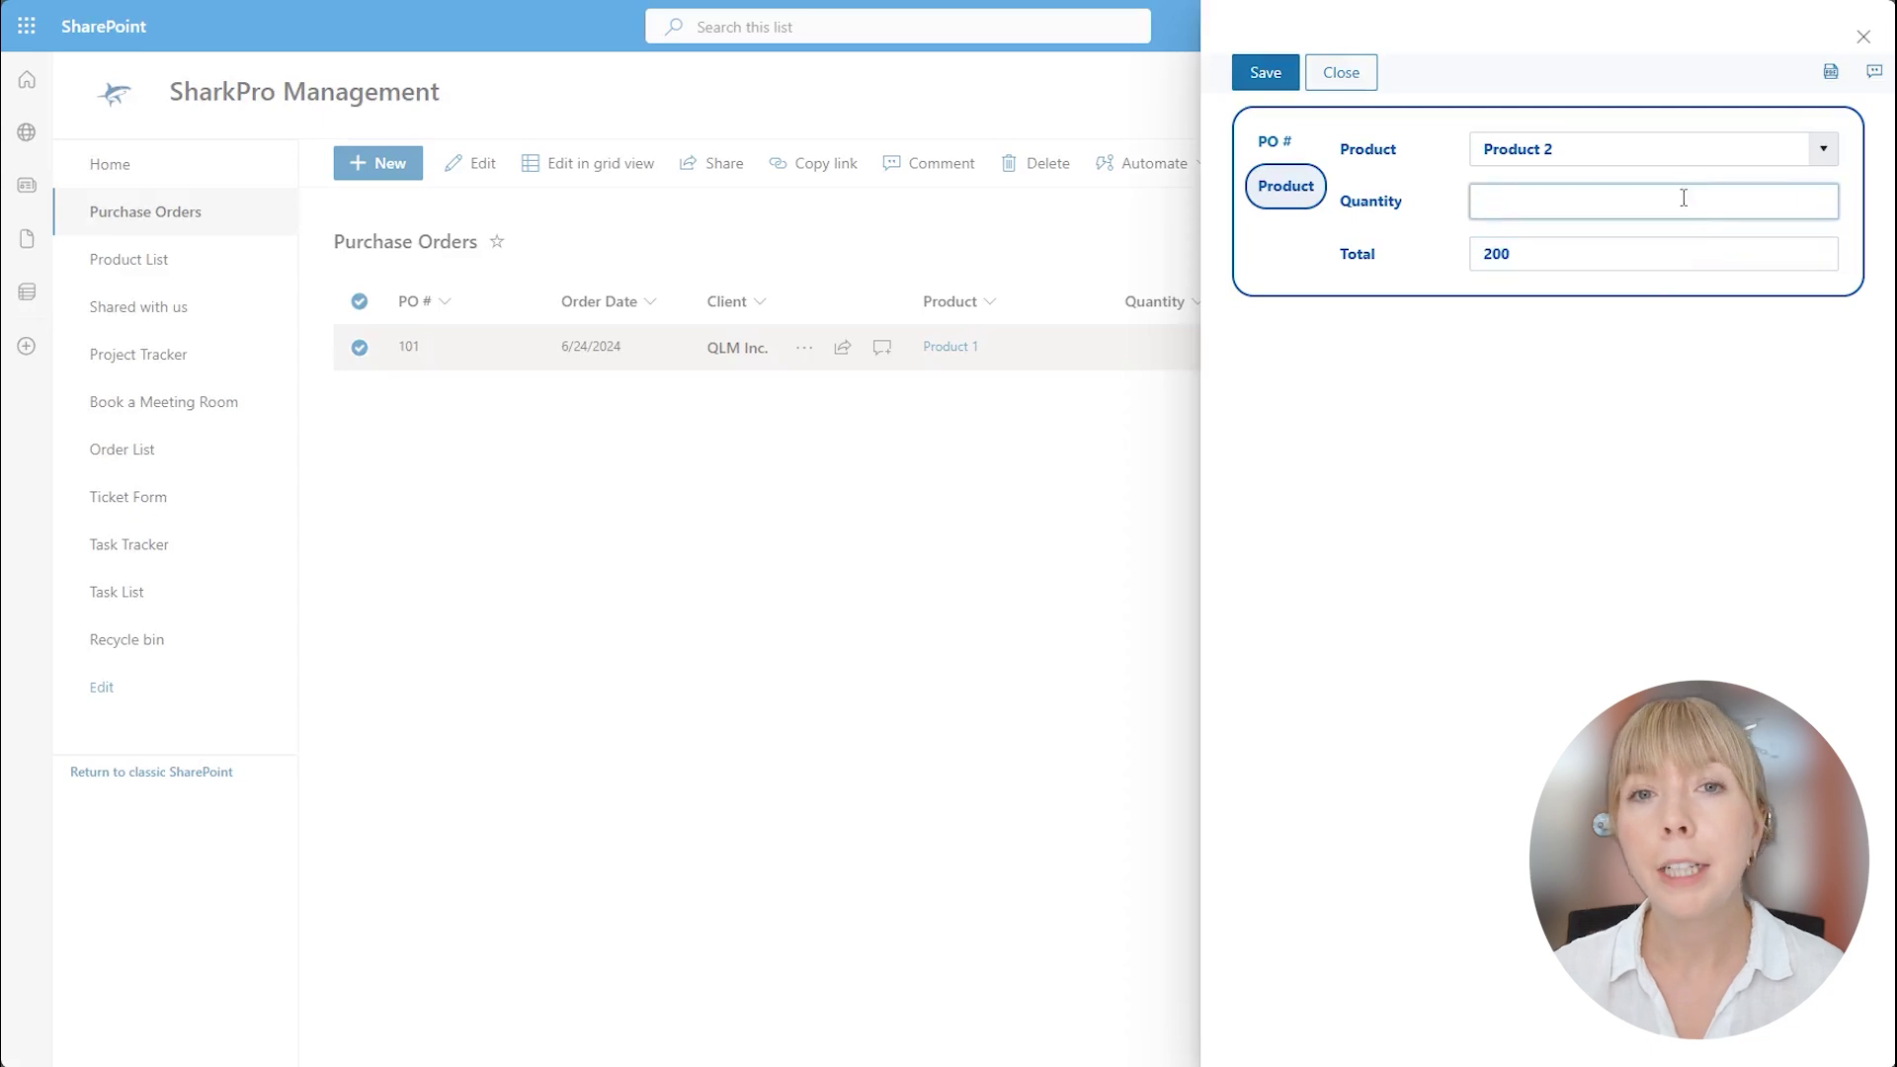
pyautogui.click(1433, 208)
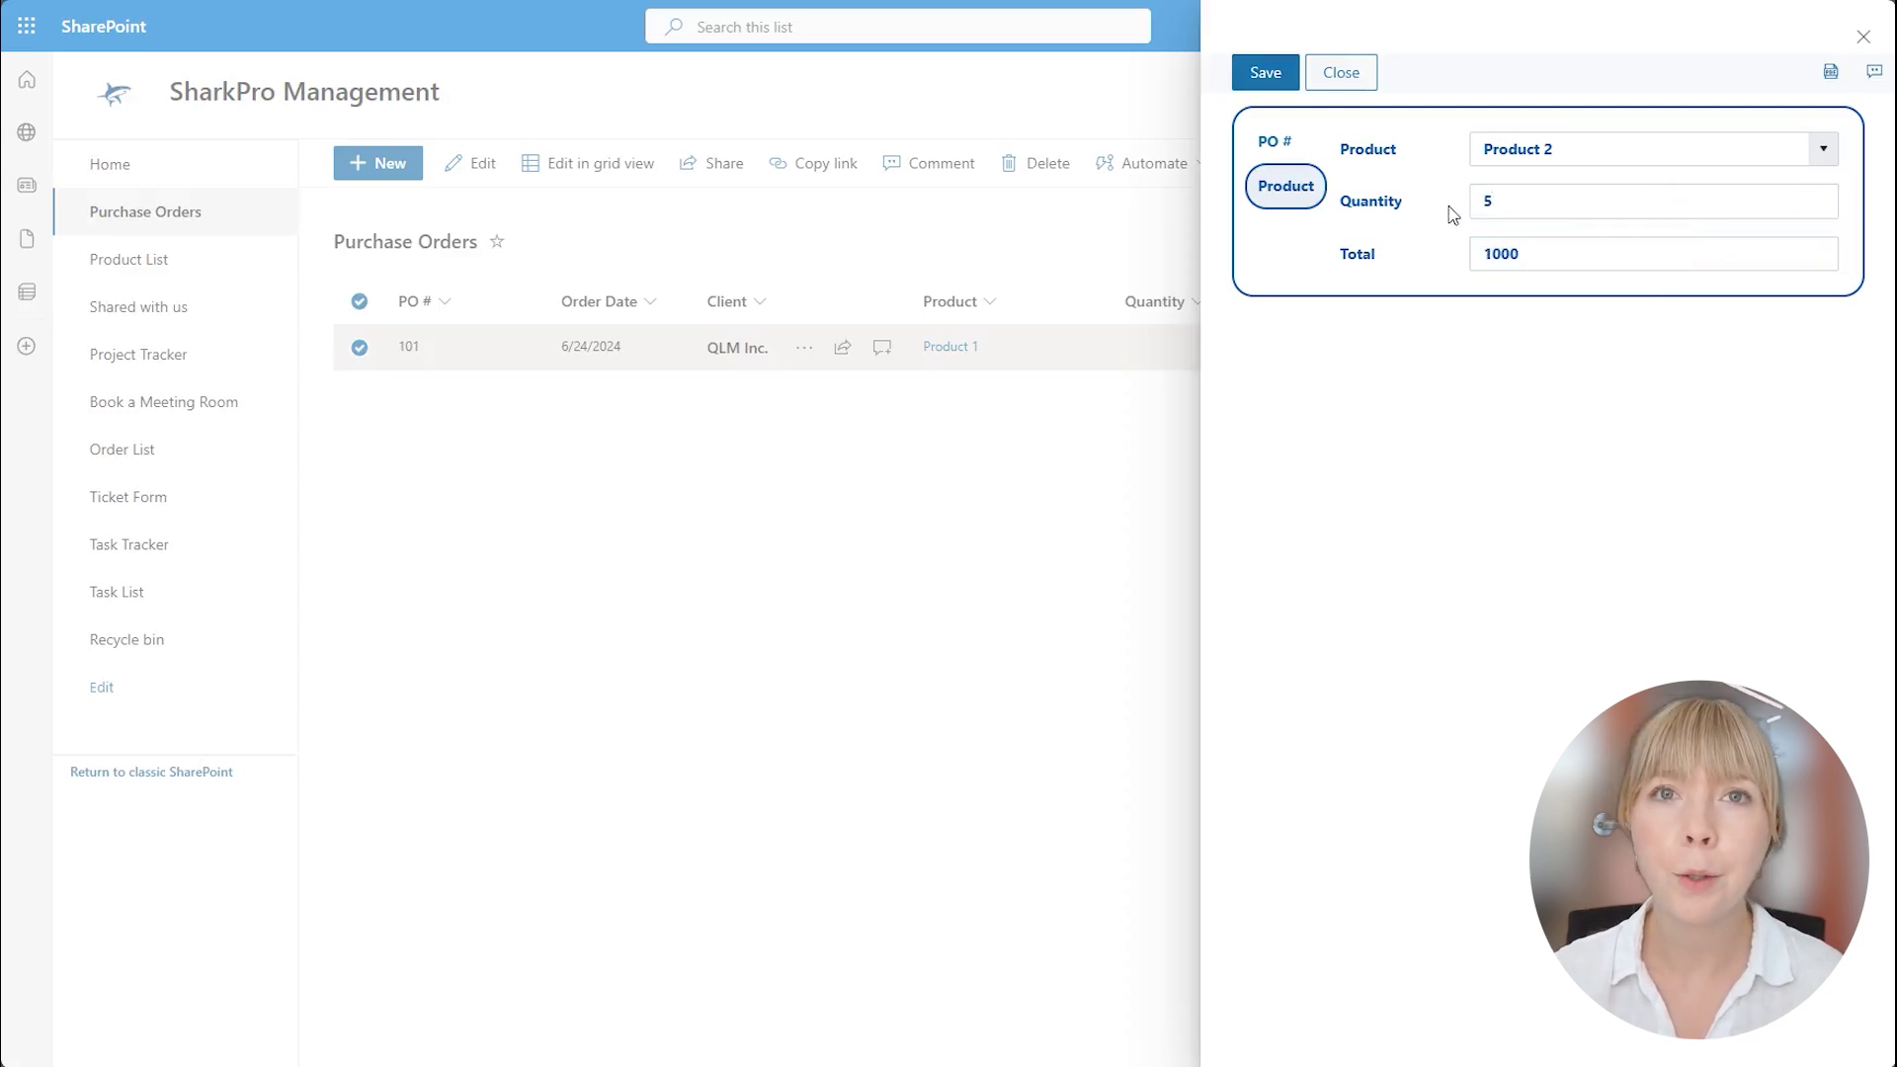
pyautogui.click(1266, 72)
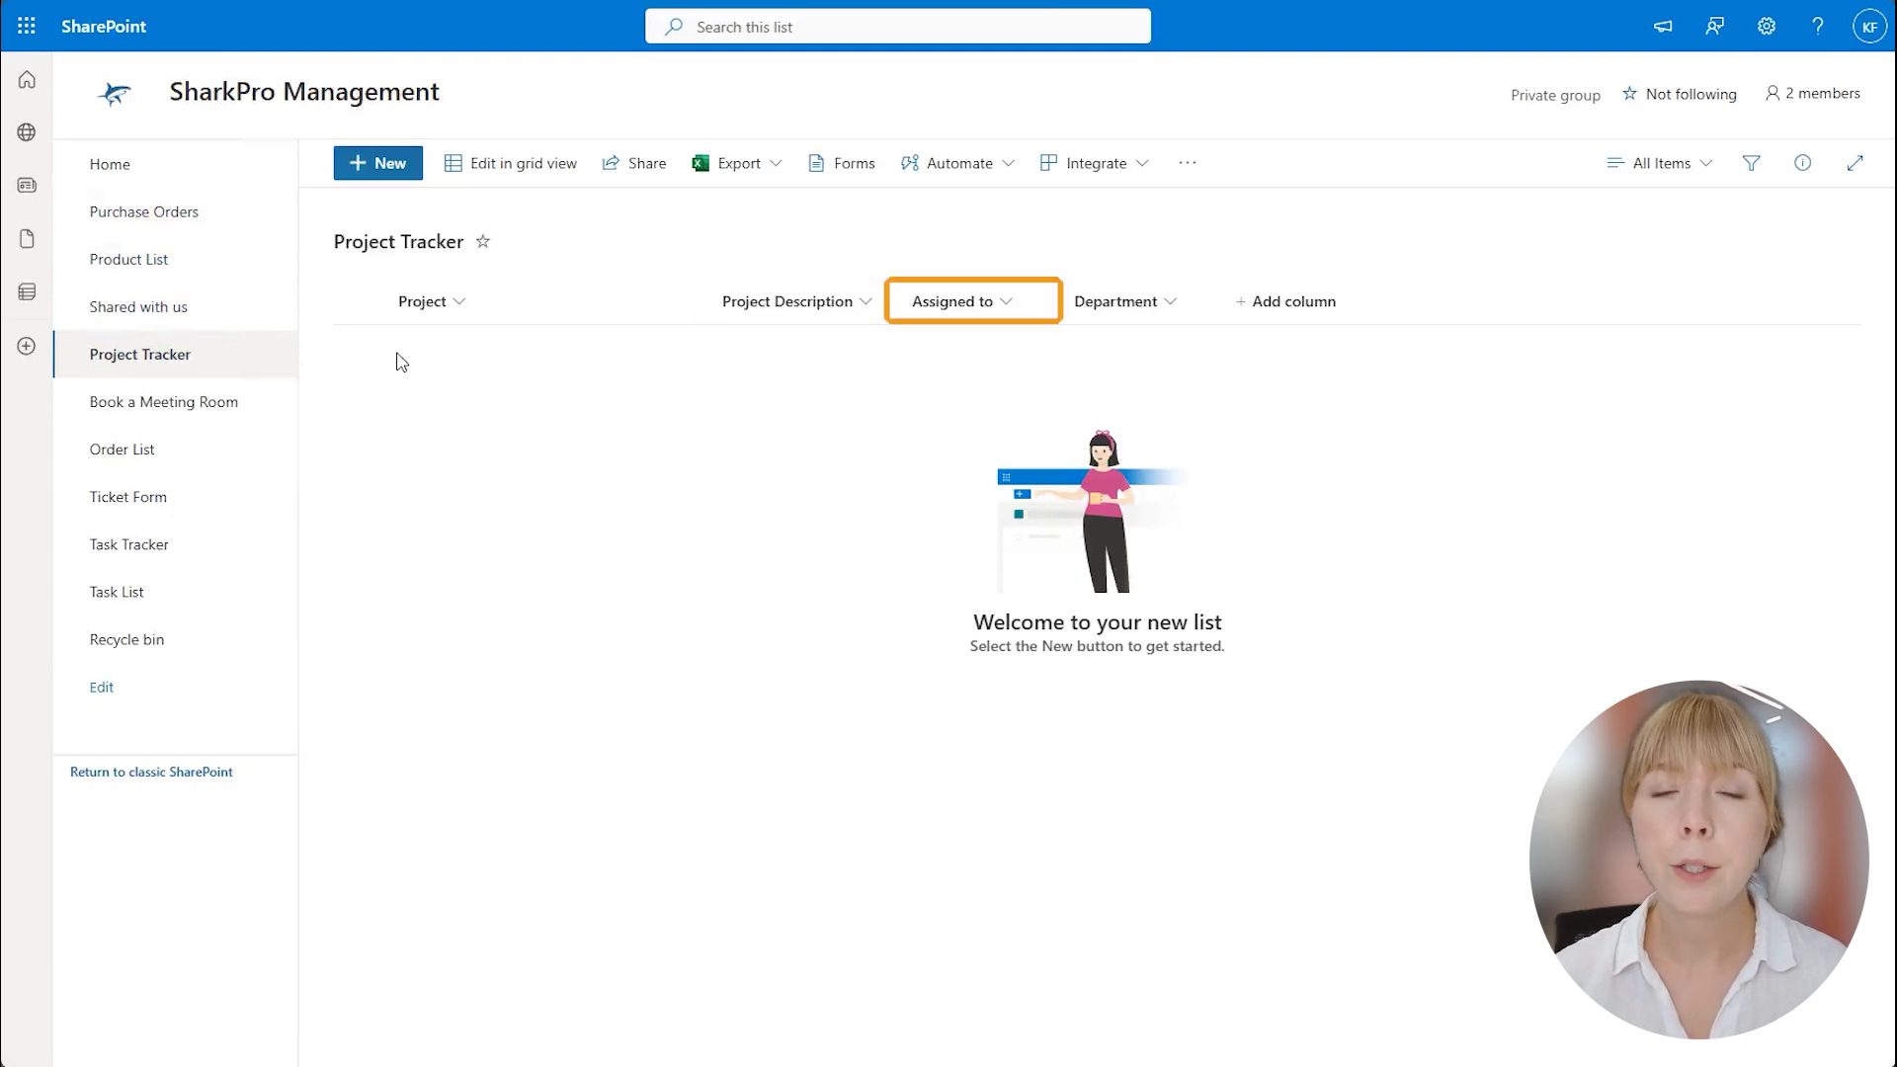
# Create project 'Review contracts' assigned to a colleague, described 'Review the contracts and submit them to the legal department.'.
pyautogui.click(386, 183)
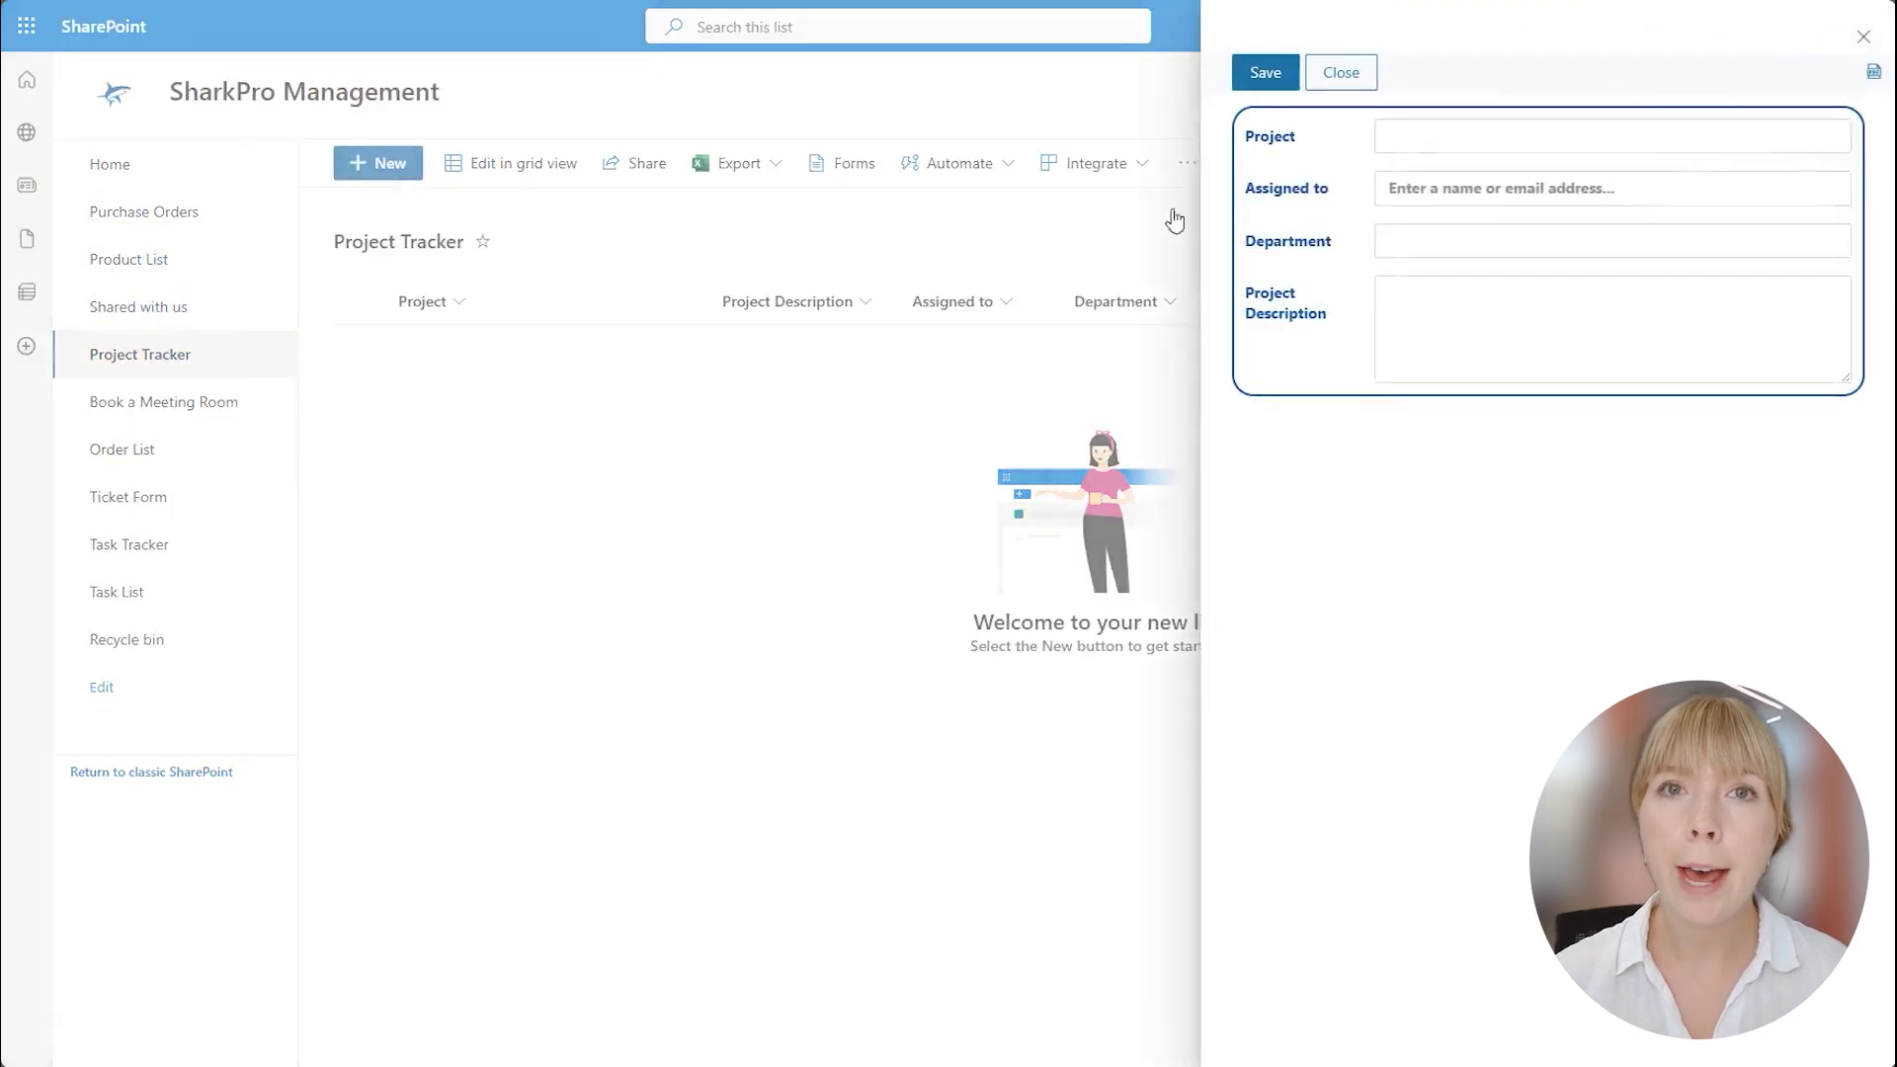
pyautogui.click(1423, 124)
pyautogui.write('Review c')
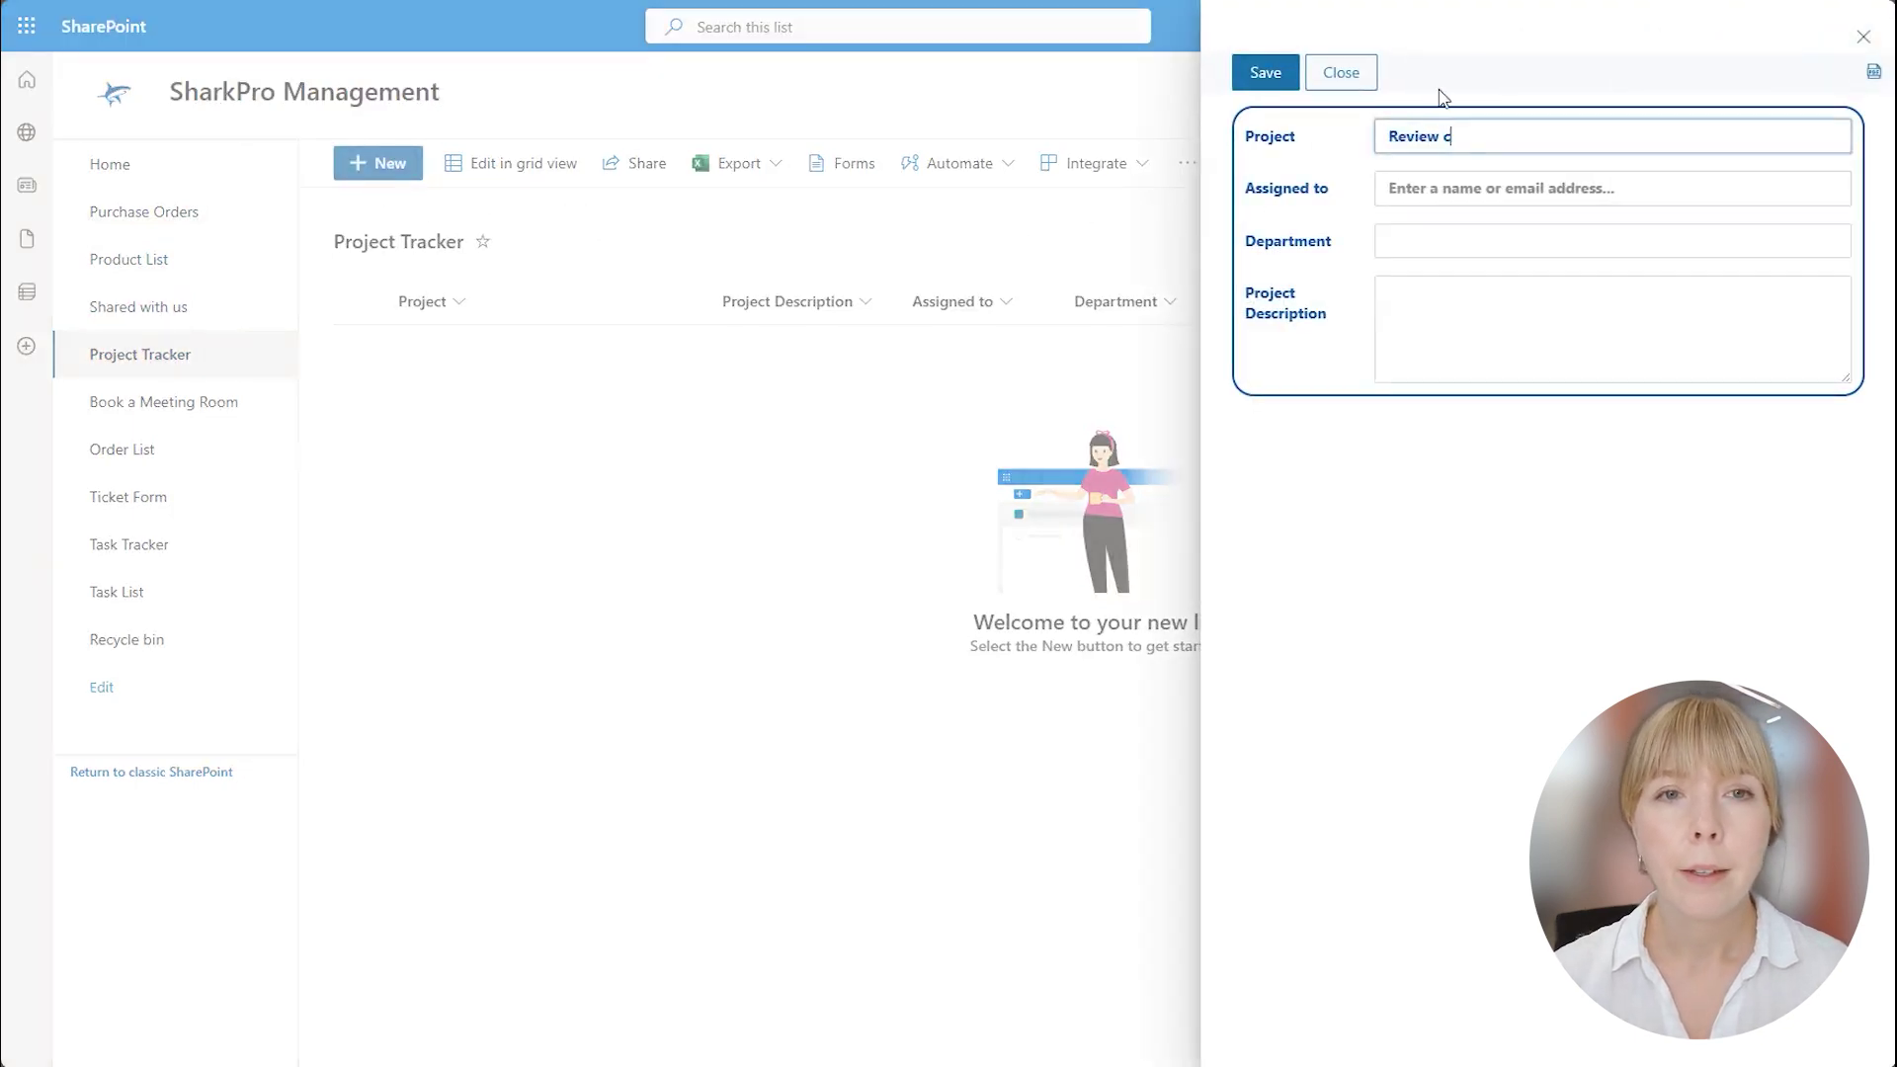
pyautogui.write('ontracts')
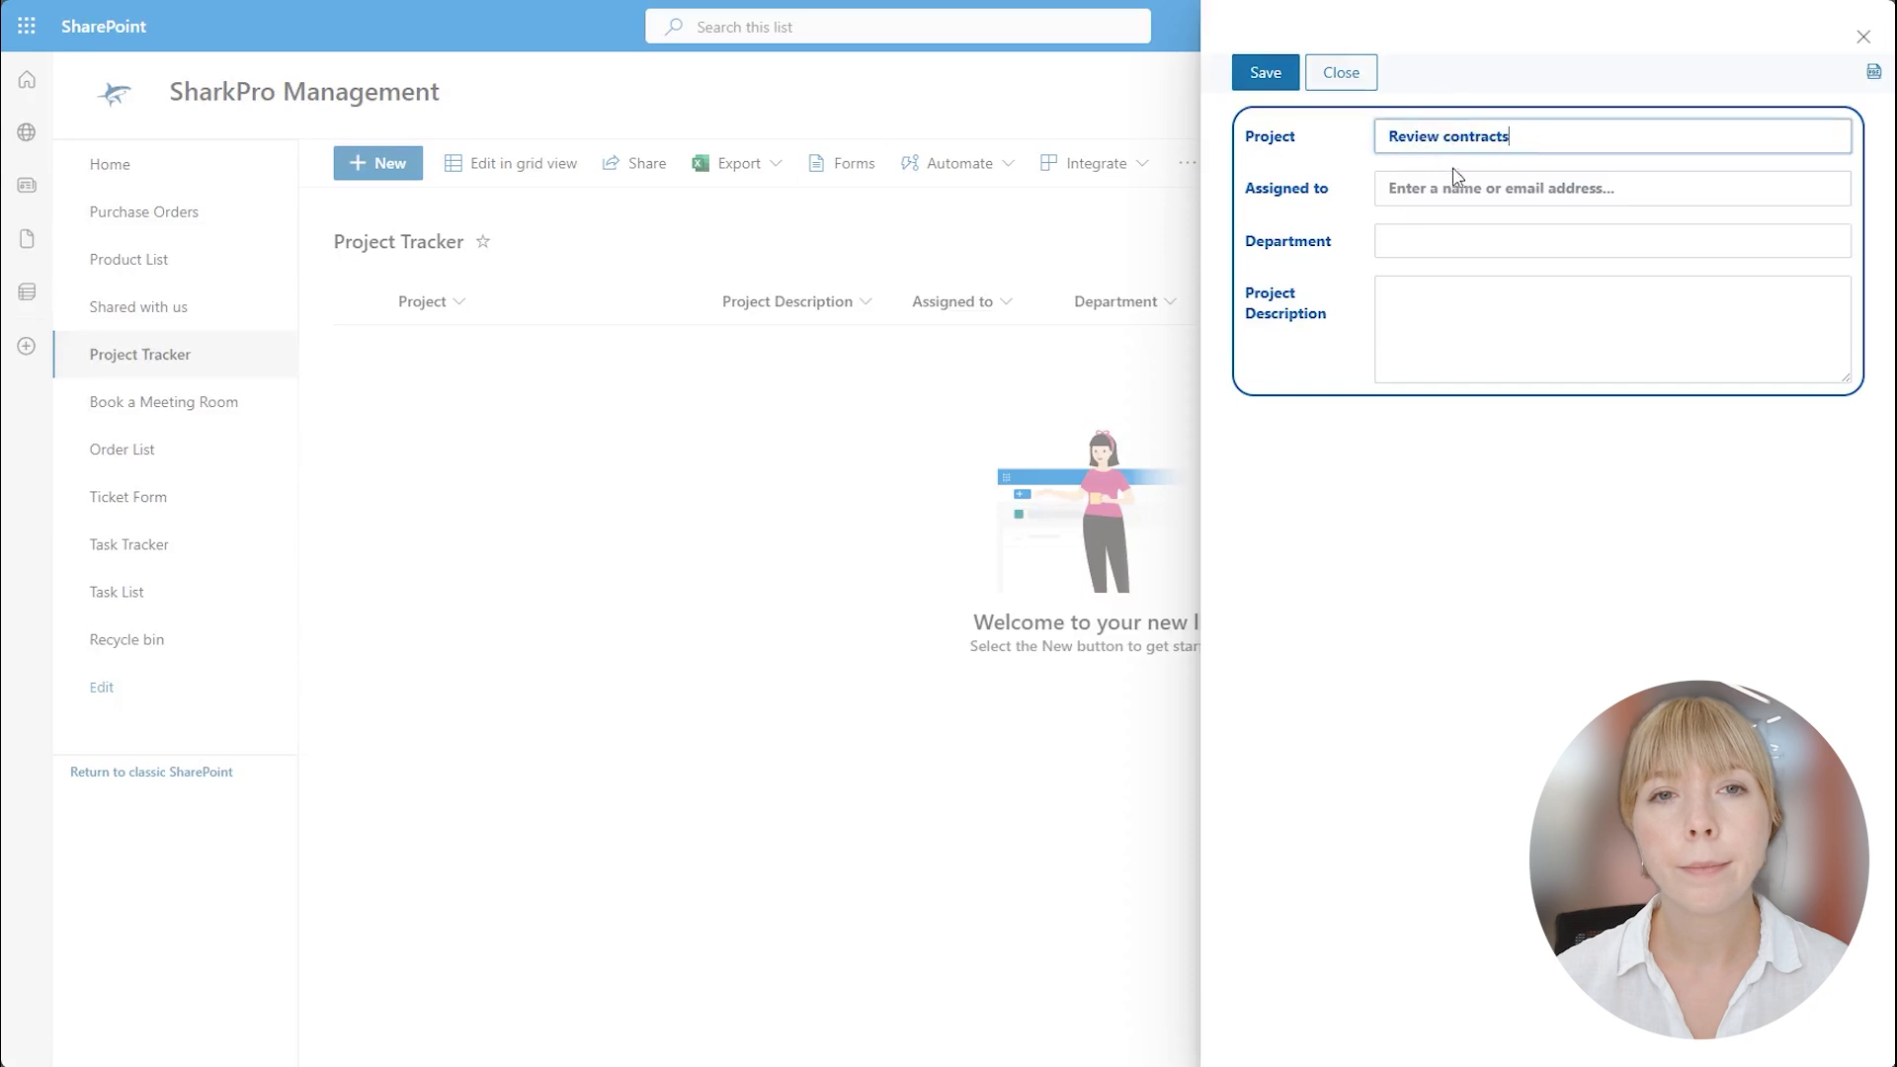
pyautogui.click(1463, 184)
pyautogui.write('jess')
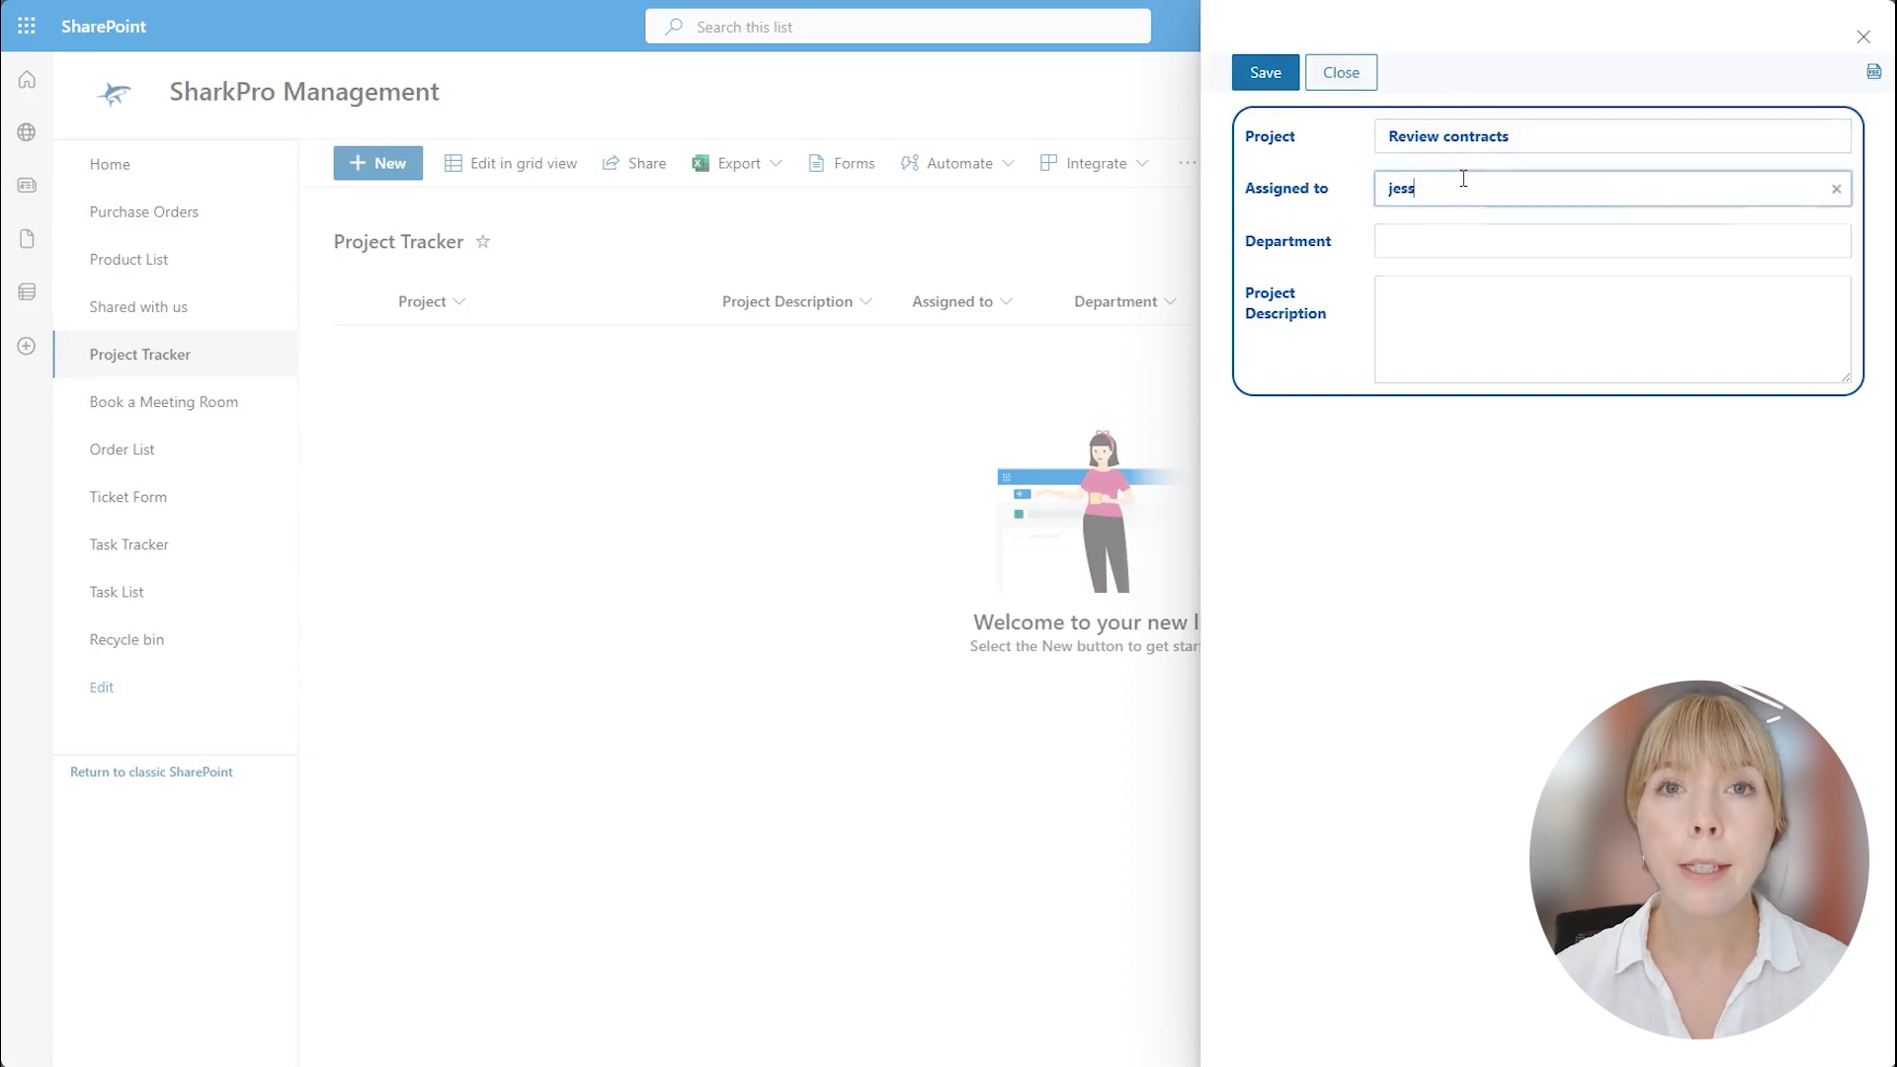
pyautogui.click(1565, 255)
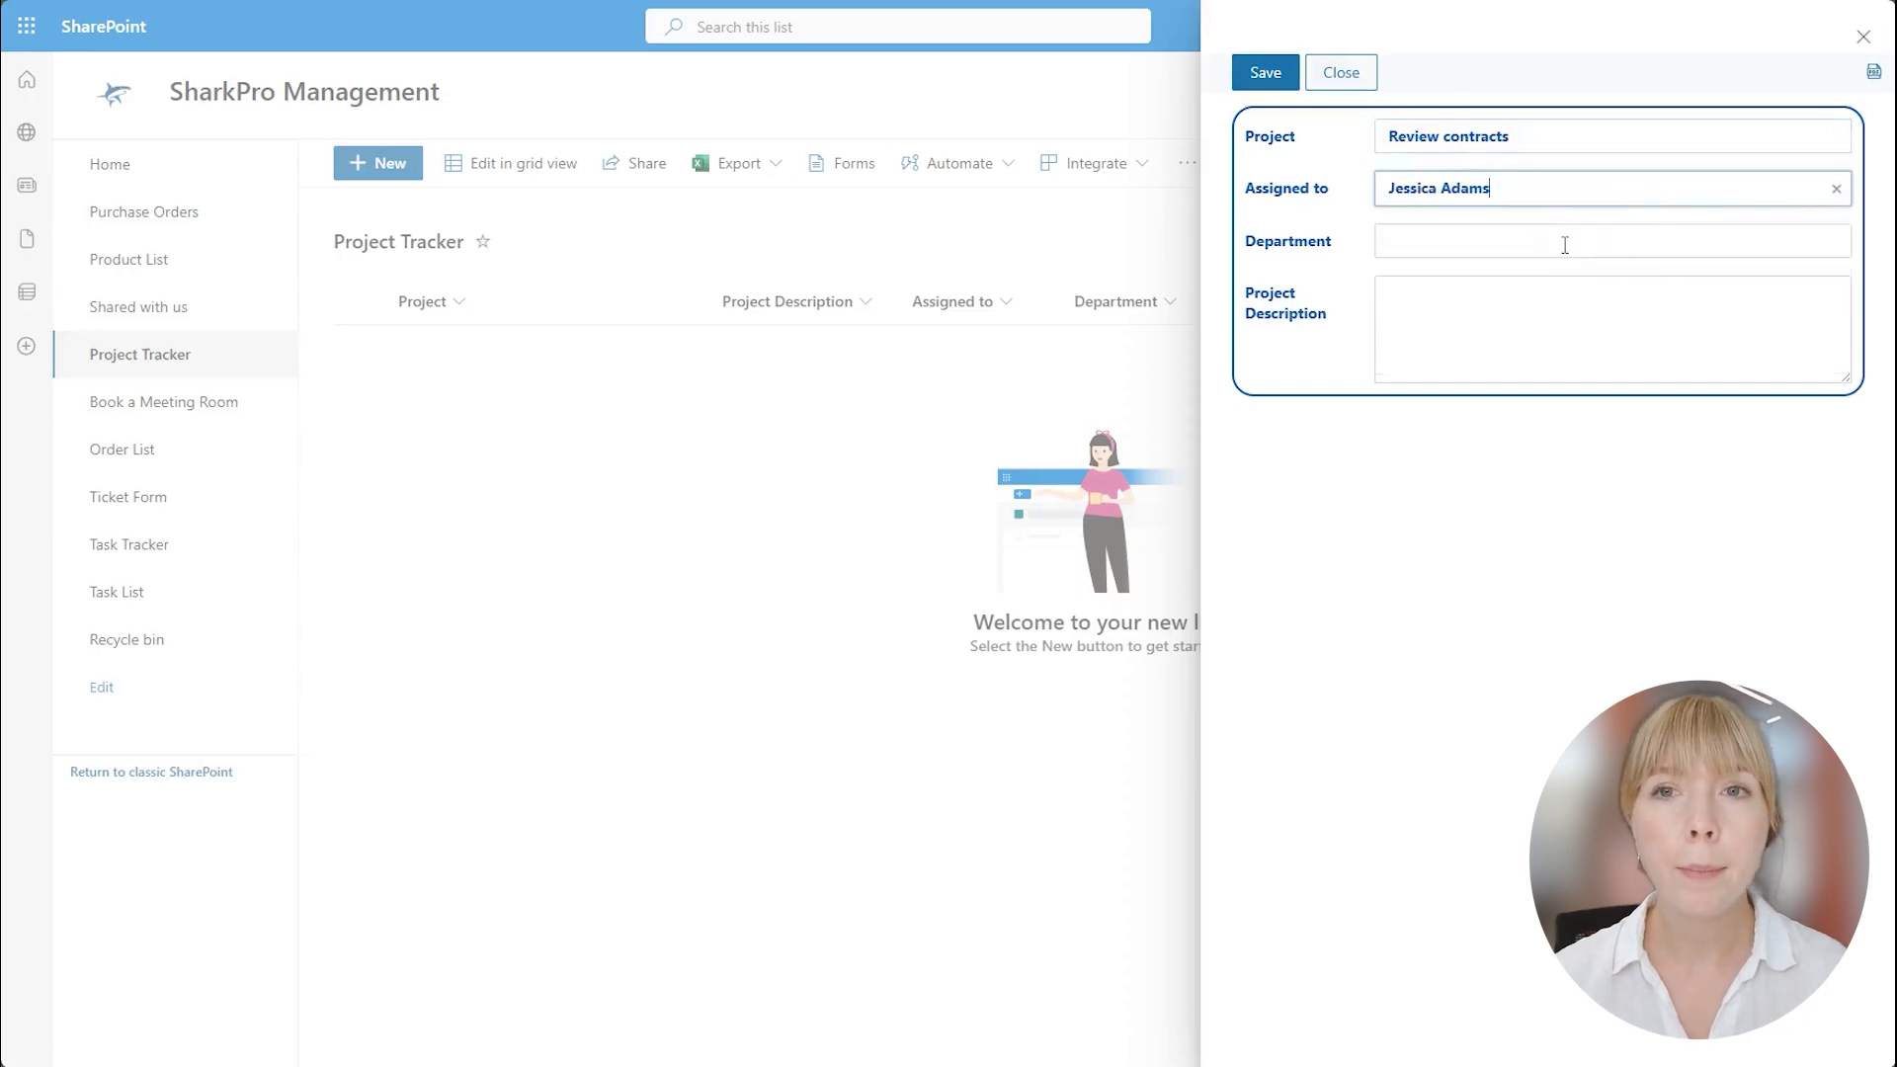
pyautogui.click(1563, 241)
pyautogui.click(1565, 312)
pyautogui.write('Re')
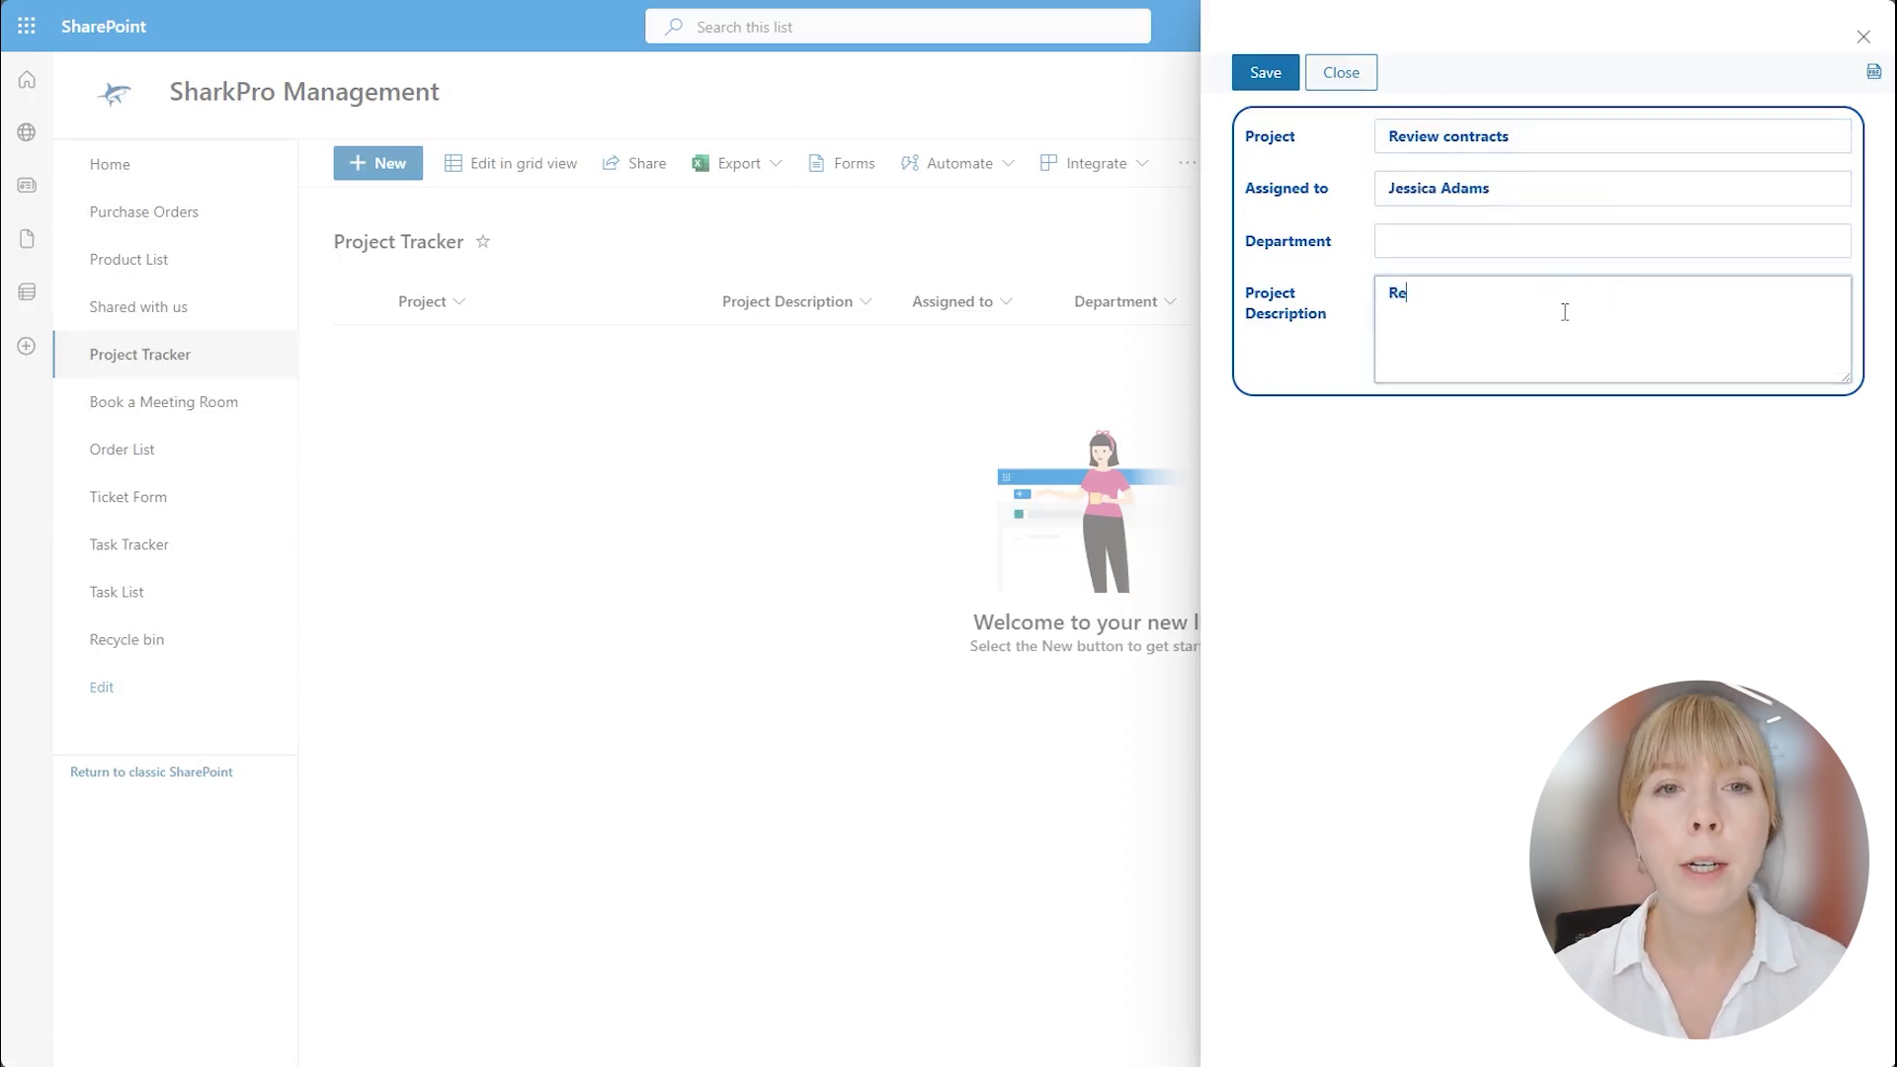
pyautogui.write('view the contracts')
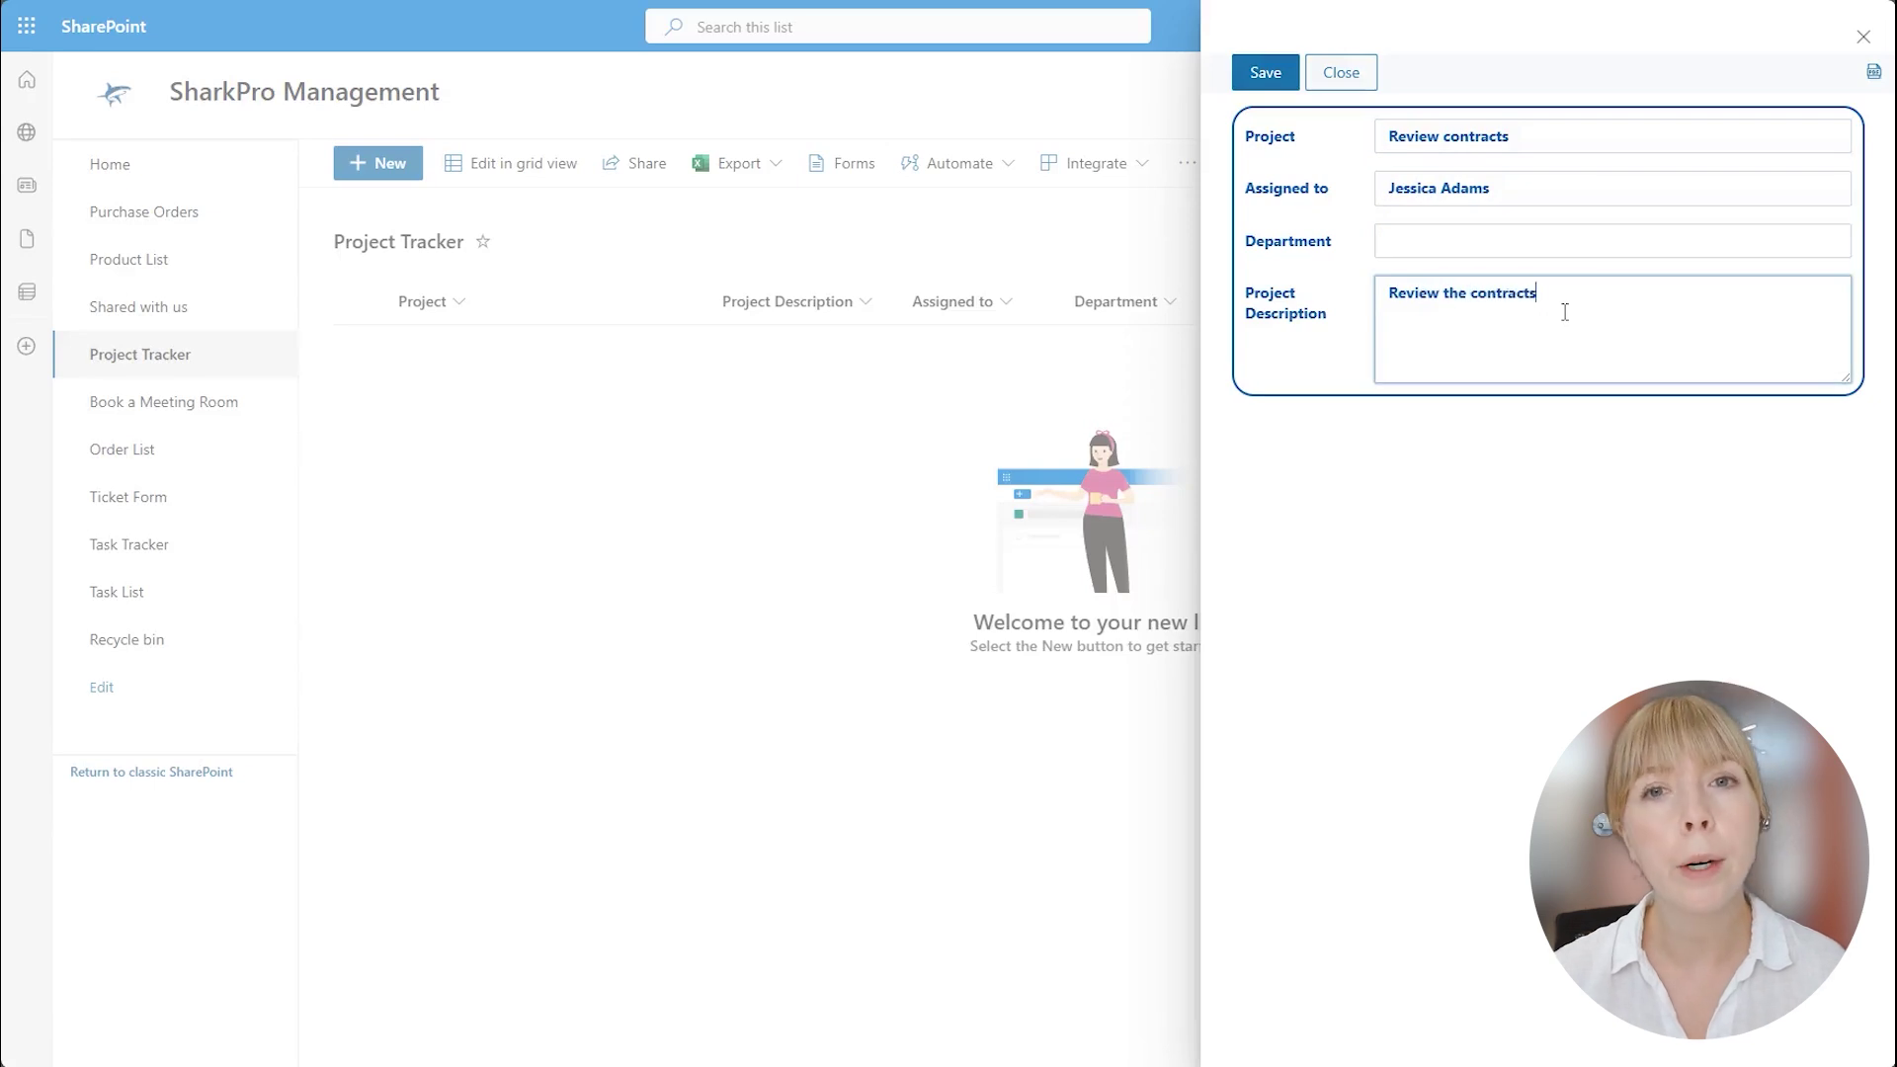
pyautogui.write(' and submit them ')
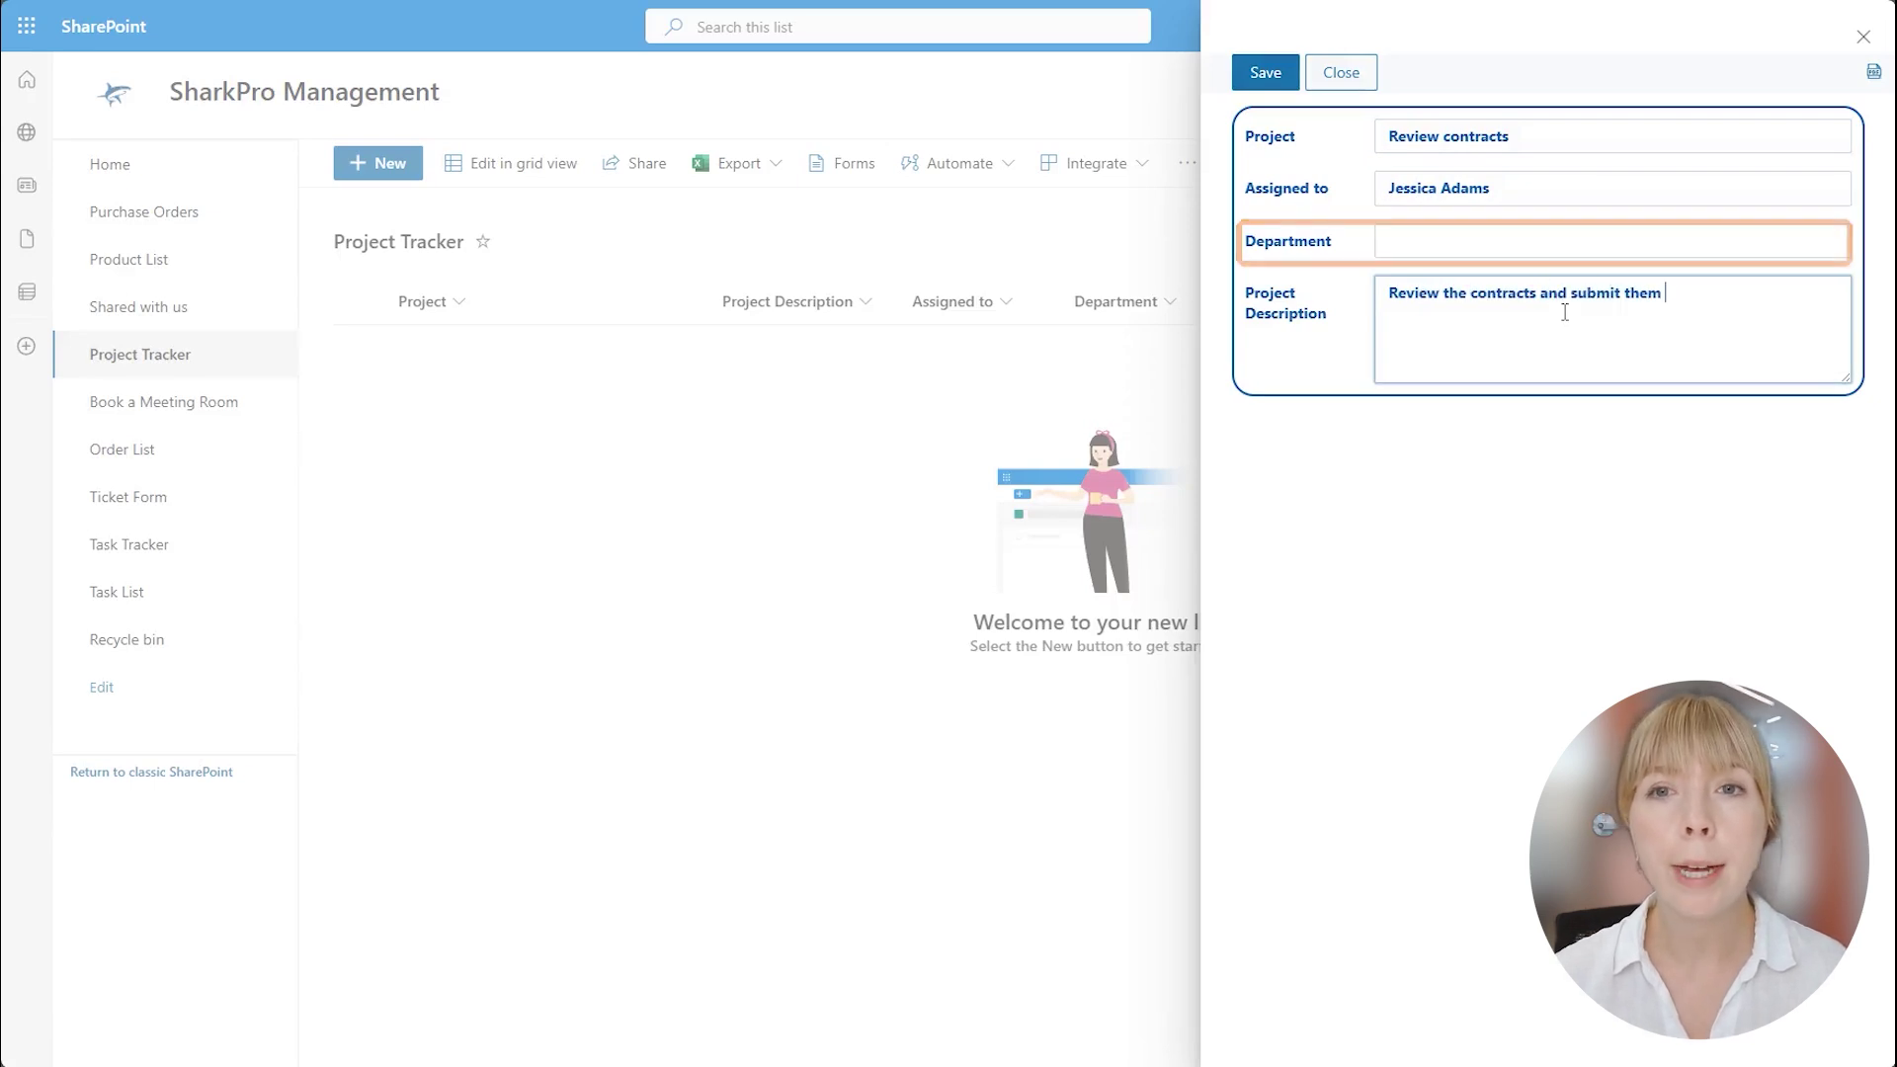
pyautogui.write('to the legal depart')
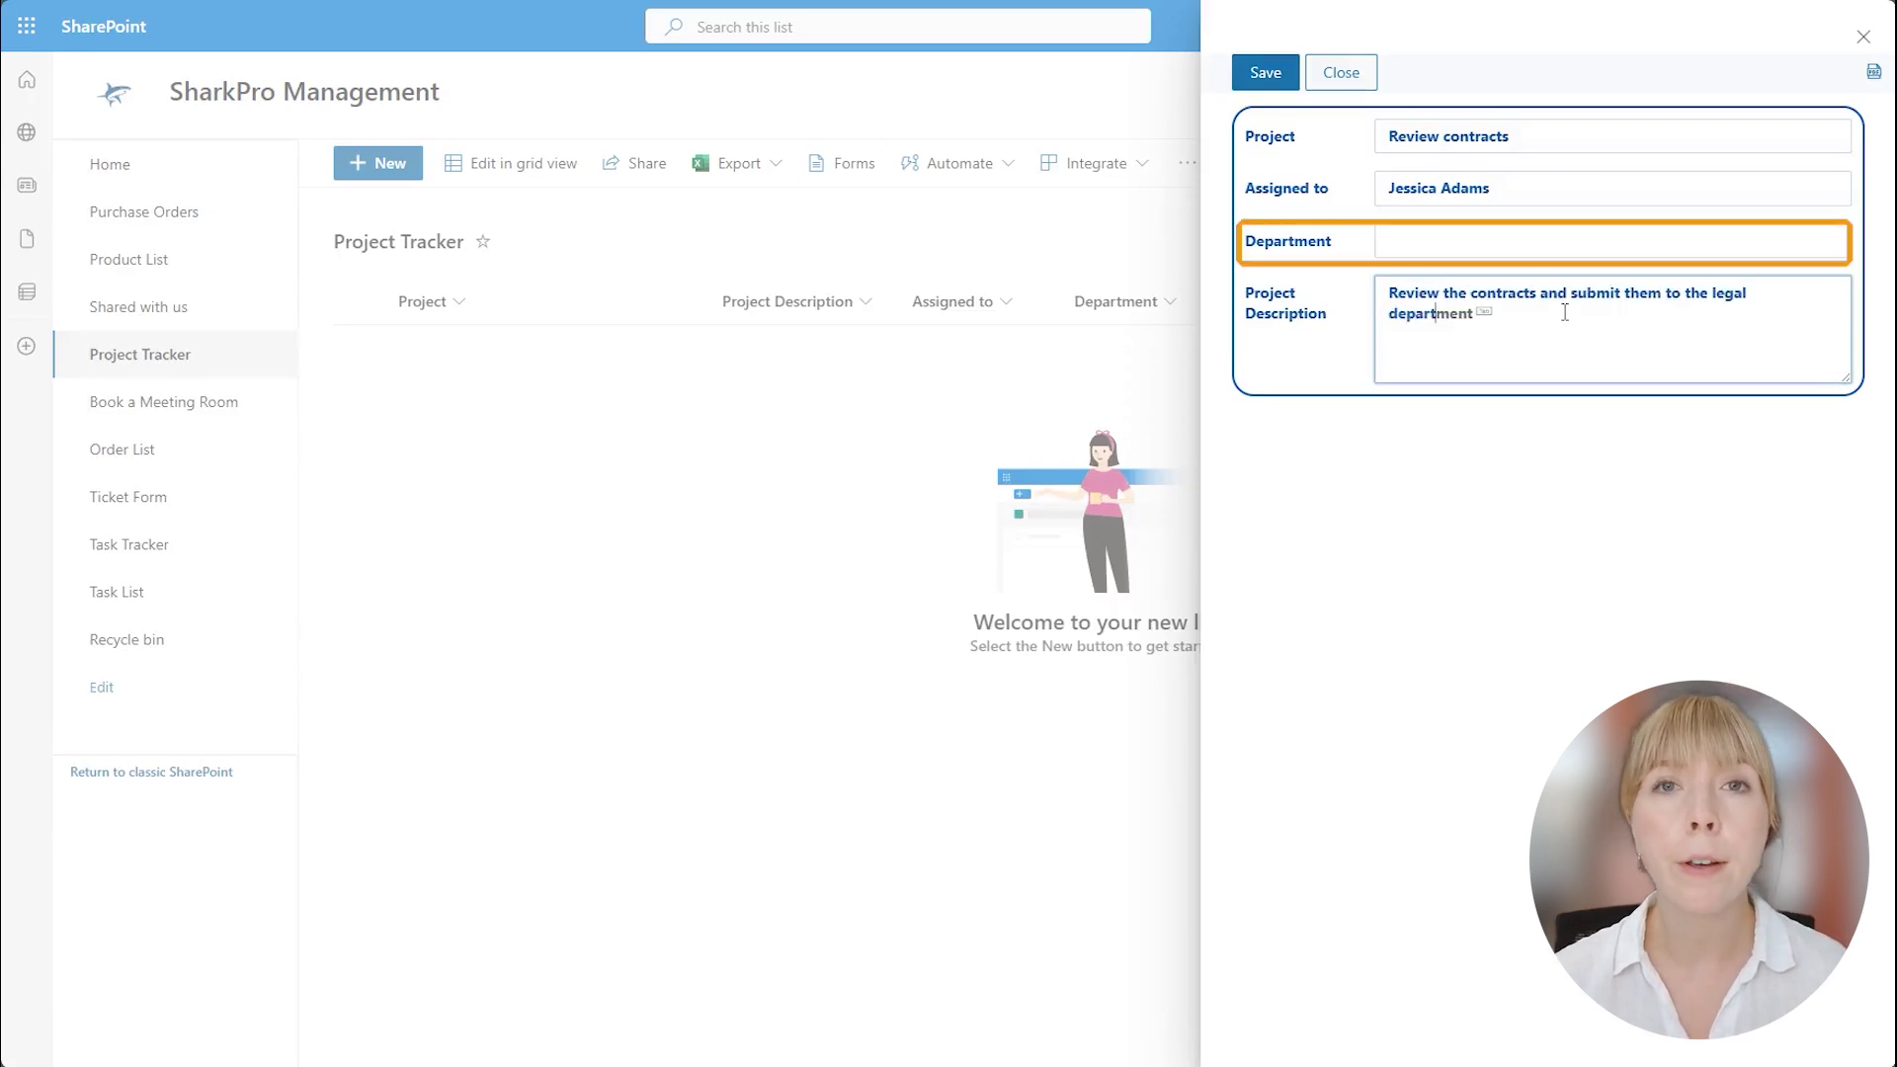
pyautogui.write('ment.')
pyautogui.click(1260, 70)
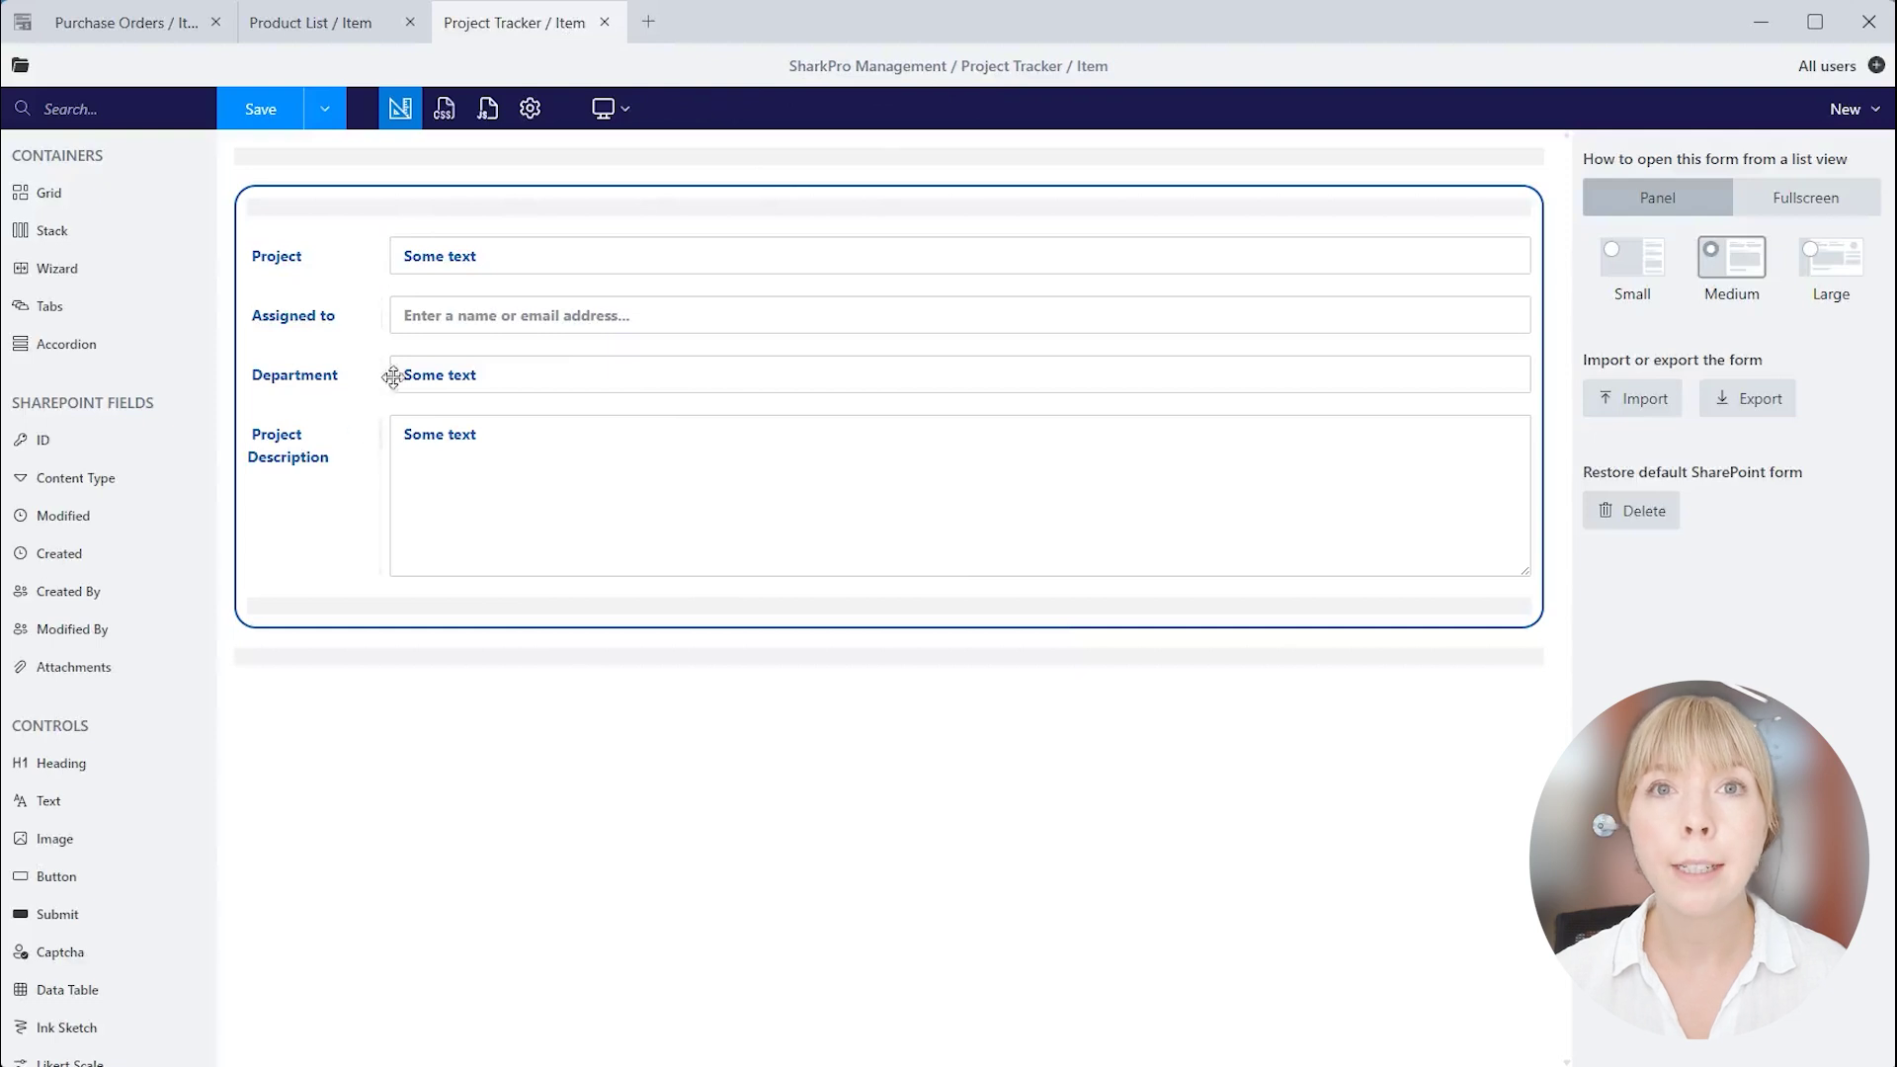
# Replace the form's JavaScript with the pasted updateDepartment user-profile code.
pyautogui.click(487, 109)
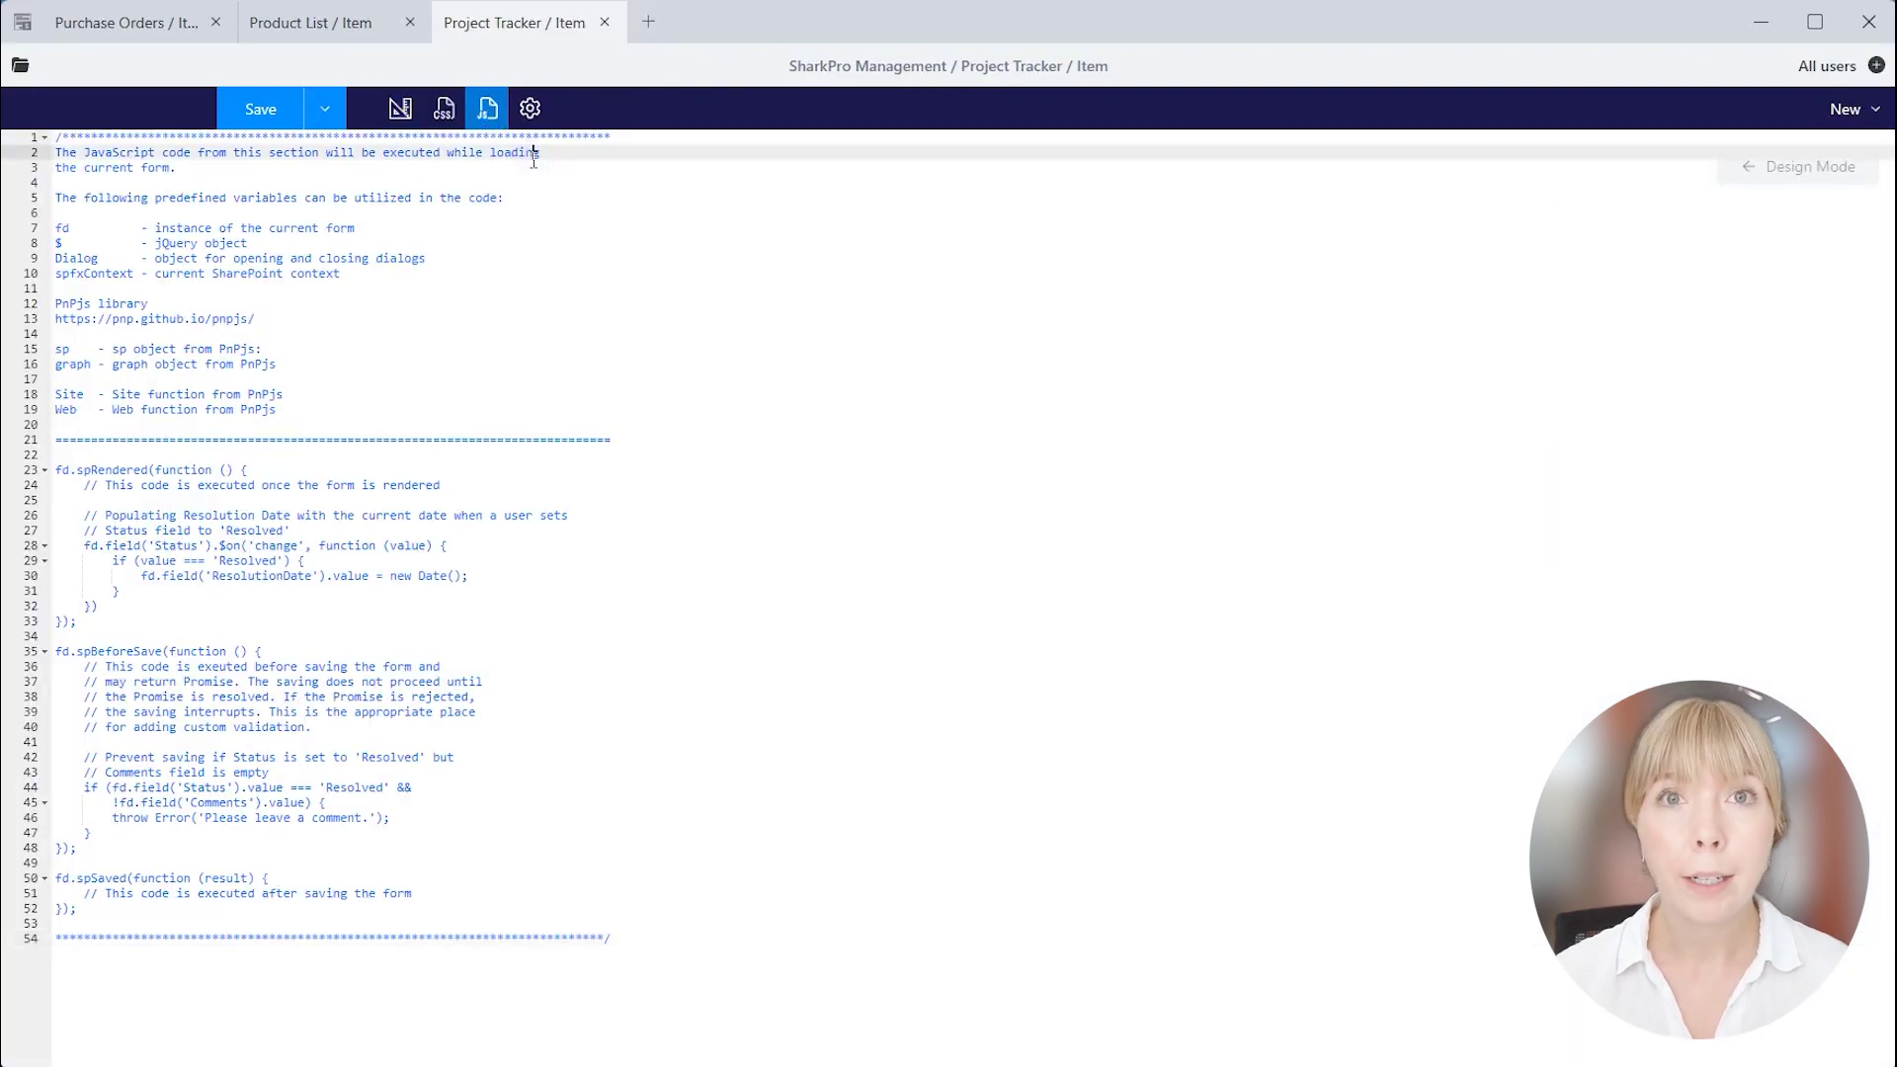
pyautogui.hotkey('ctrl', 'a')
pyautogui.write("fd.spRendered(function() {     async function updateDepartment() {         var employee = fd.field('User').value;          if (employee && employee.Key) {             const profile = await sp.profiles.getPropertiesFor(employee.Key);             const department = profile.UserProfileProperties.find(p => p.Key === 'Department')?.Value || '';             fd.field('Department').value = department;         } else {             fd.field('Department').value = '';         }     }      fd.field('User').$on('change', updateDepartment); });")
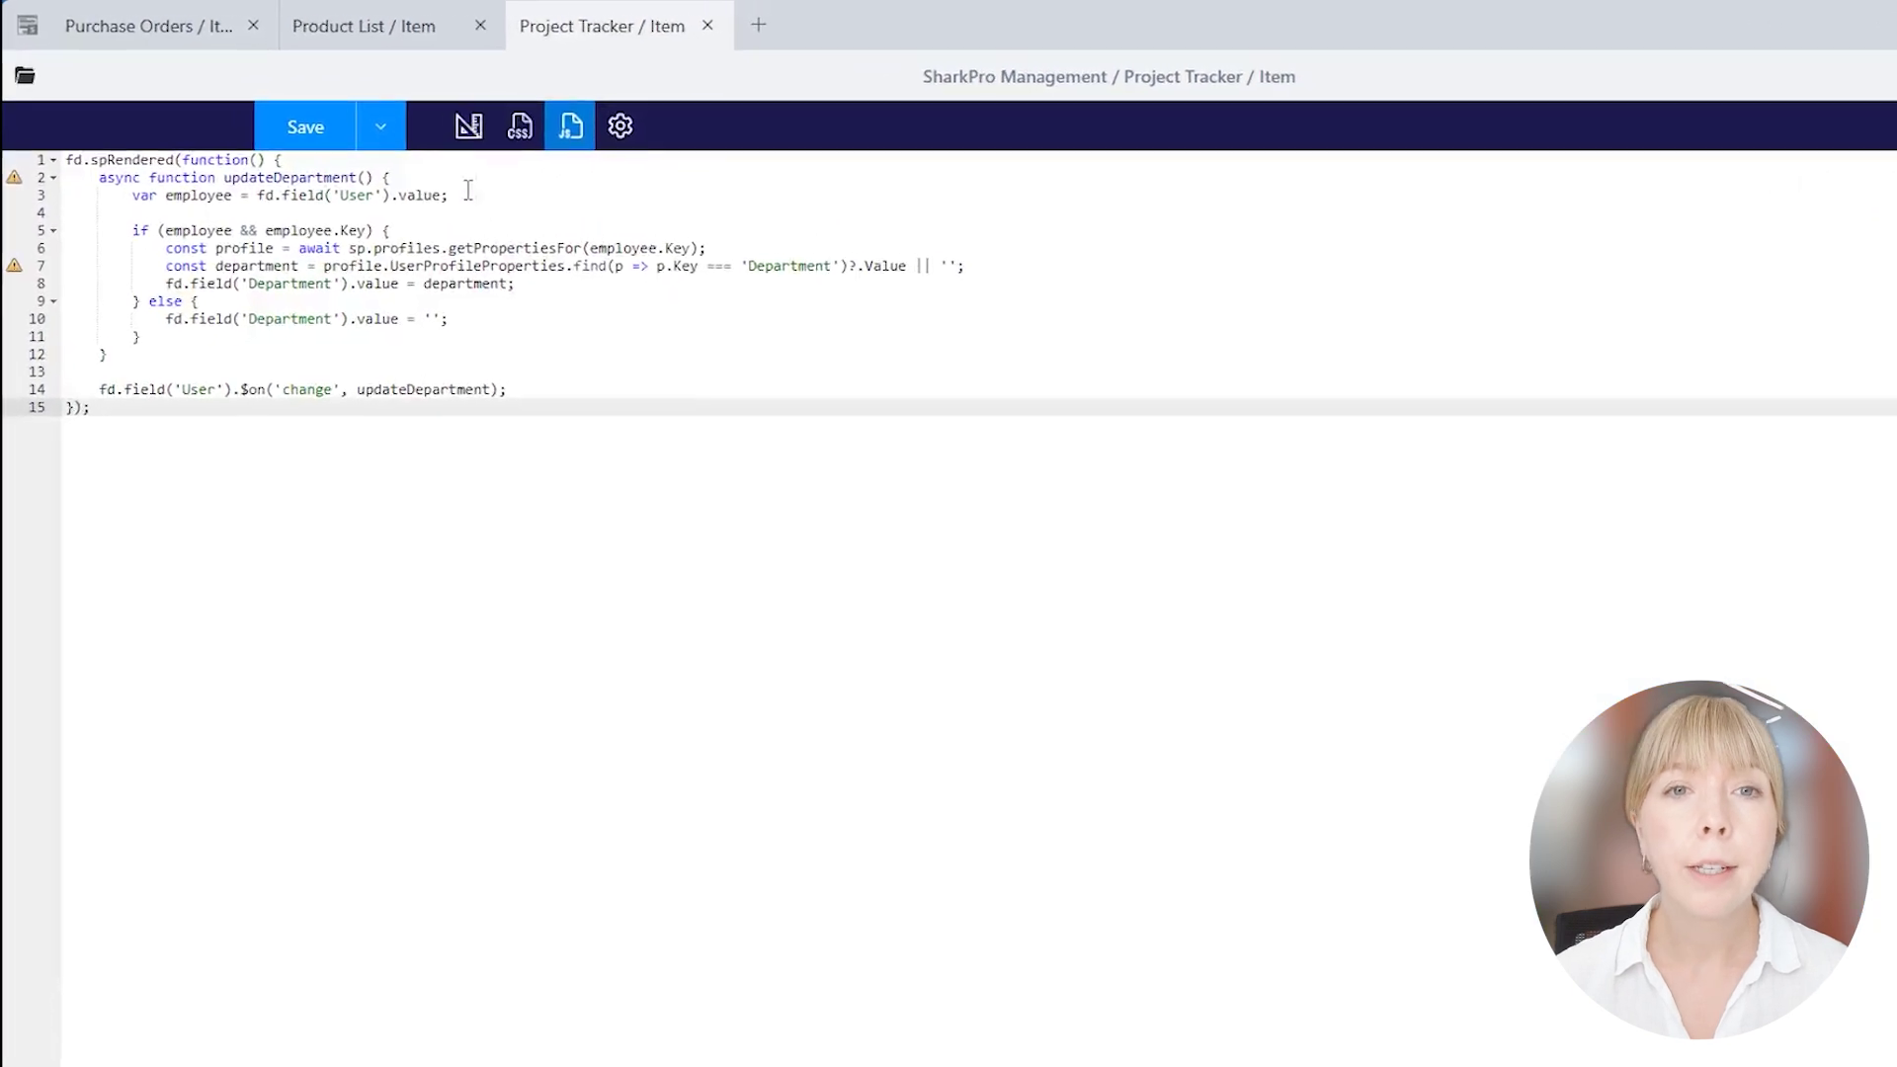
pyautogui.click(736, 253)
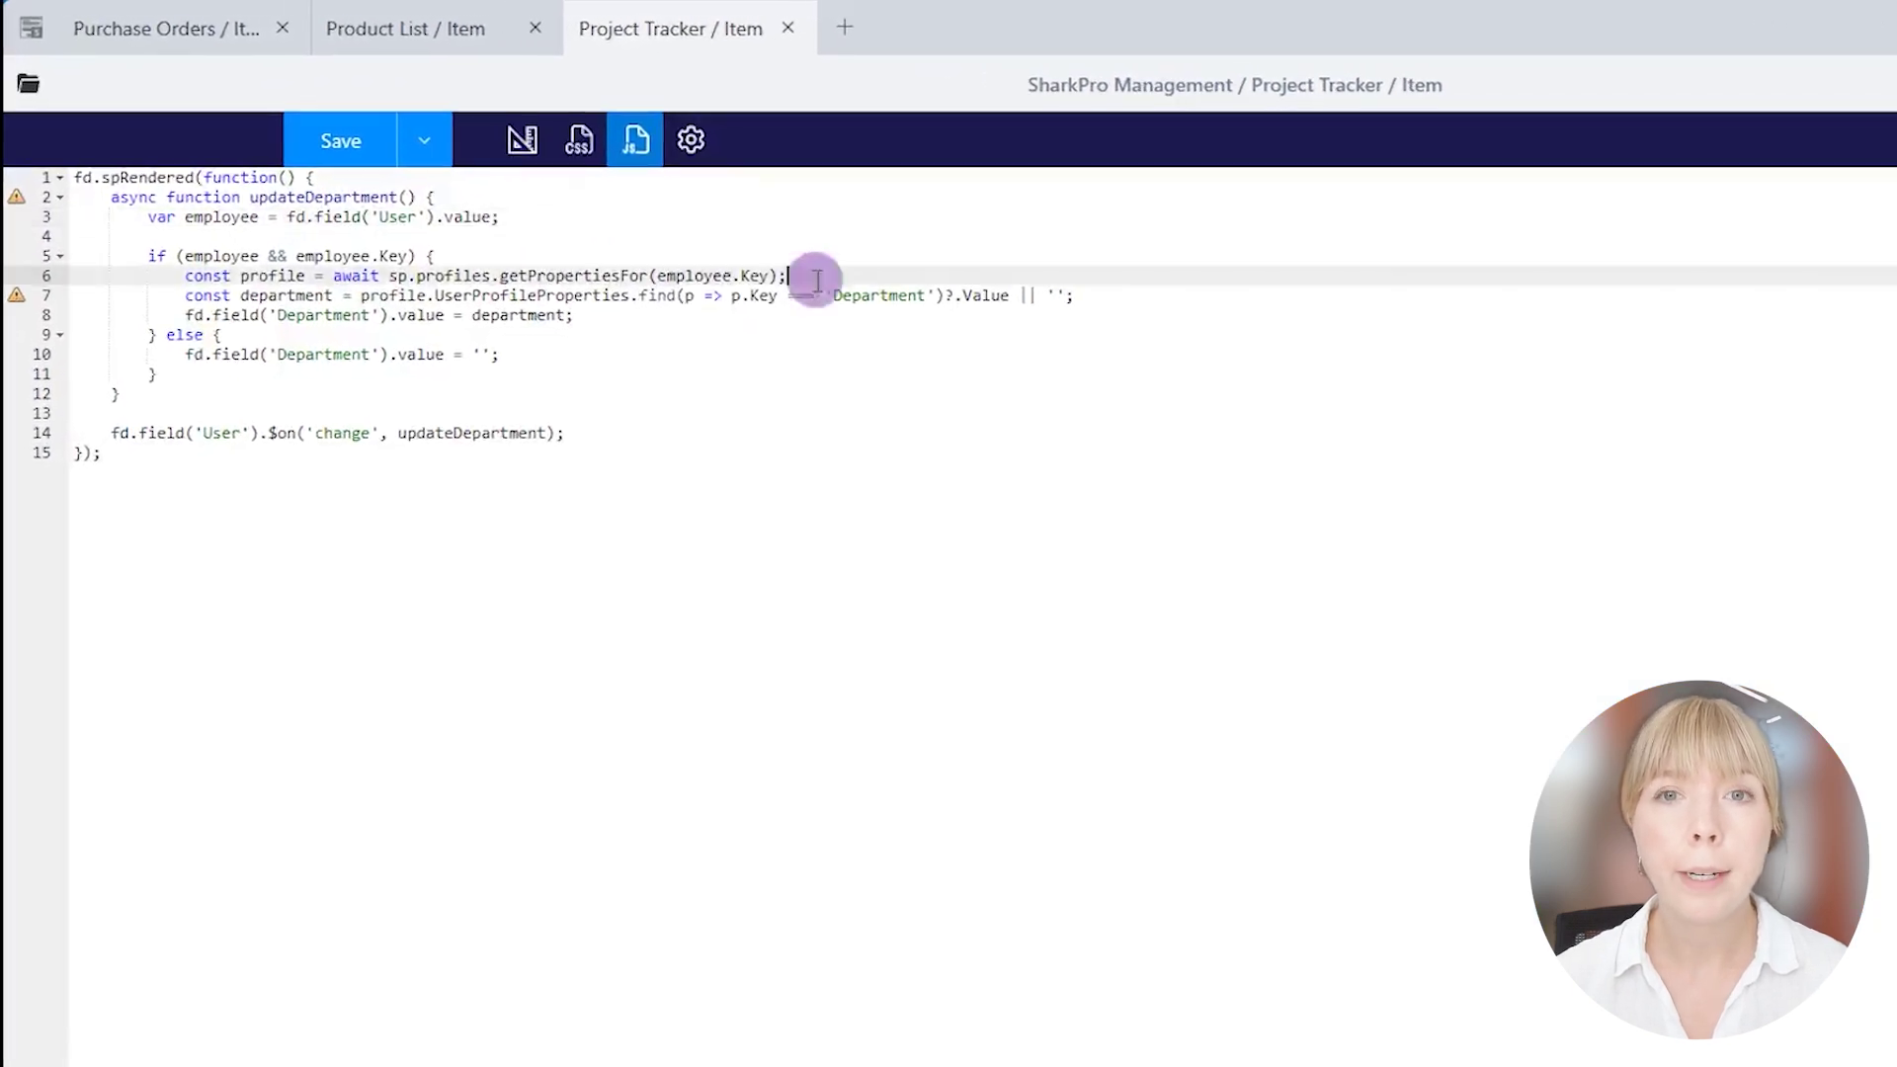
pyautogui.click(1120, 295)
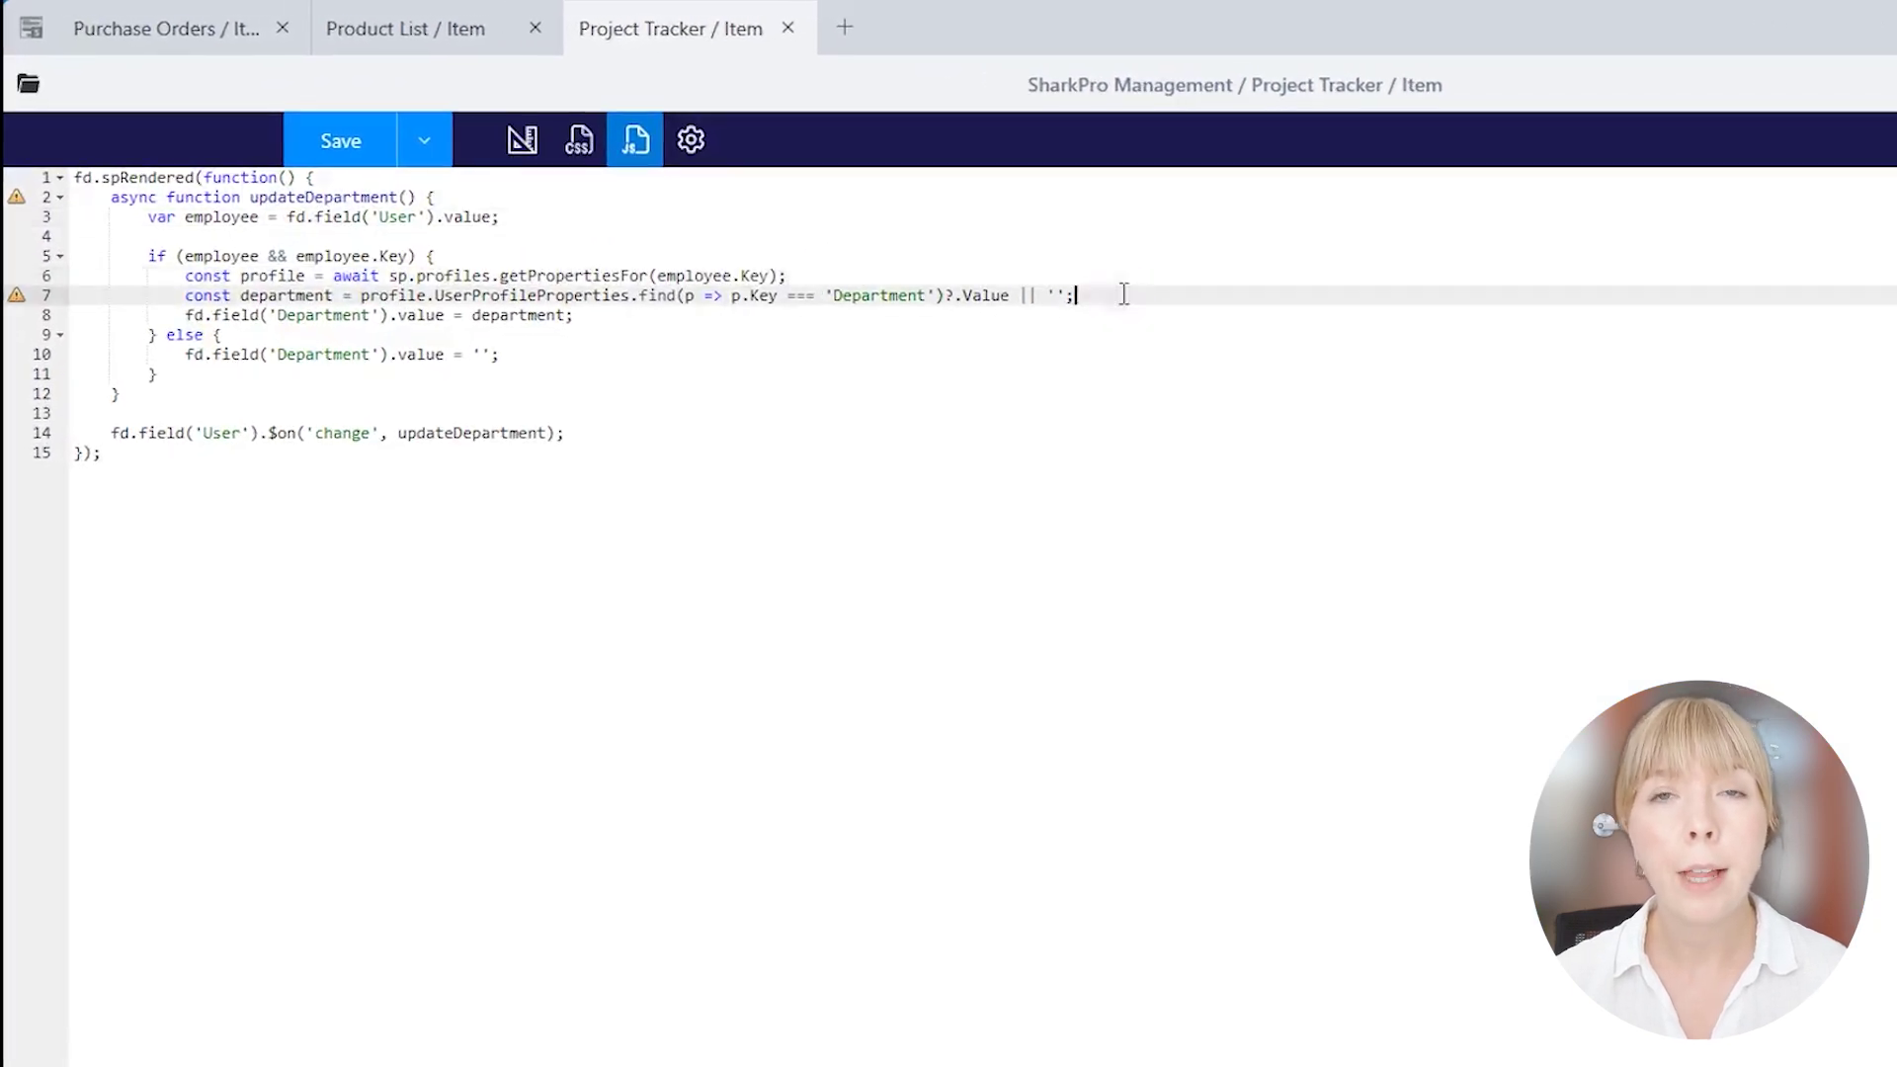
# Confirm Assigned to's internal name is User and check the Department key in the code.
pyautogui.click(522, 140)
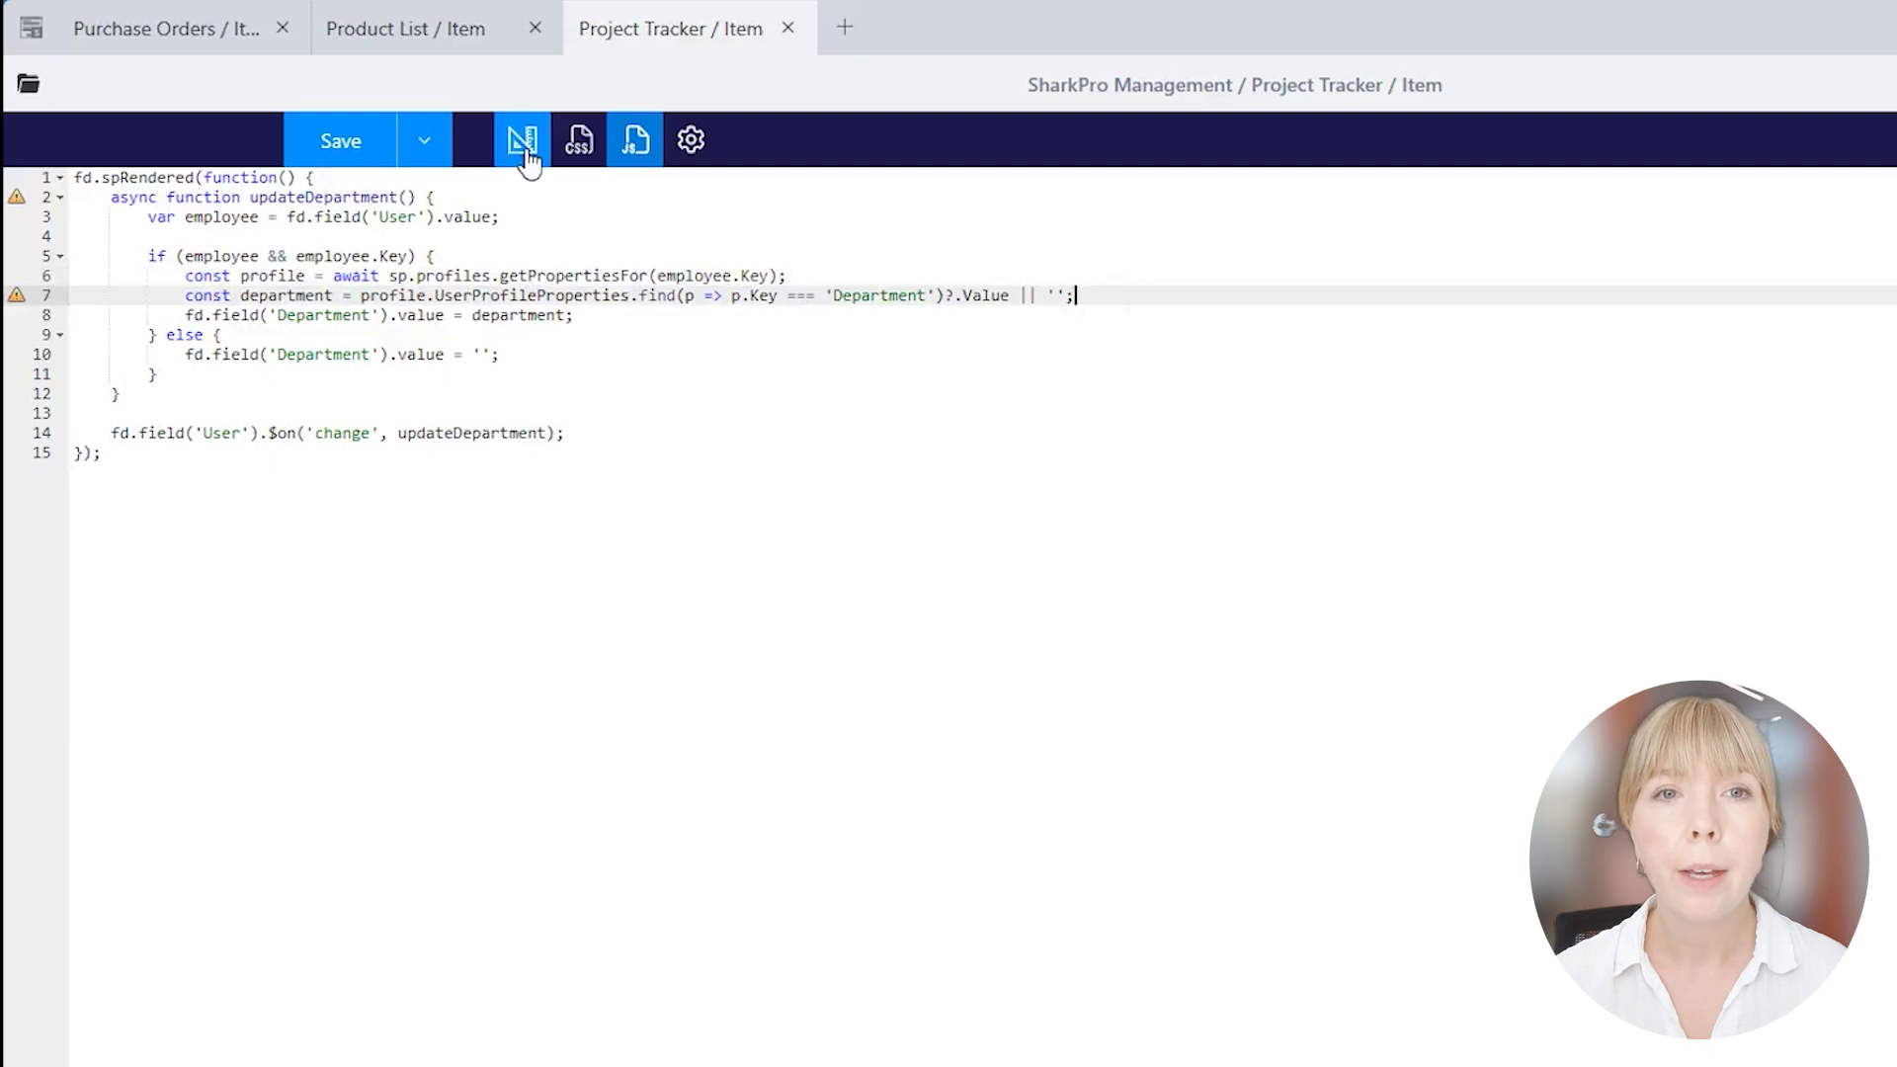
pyautogui.click(326, 309)
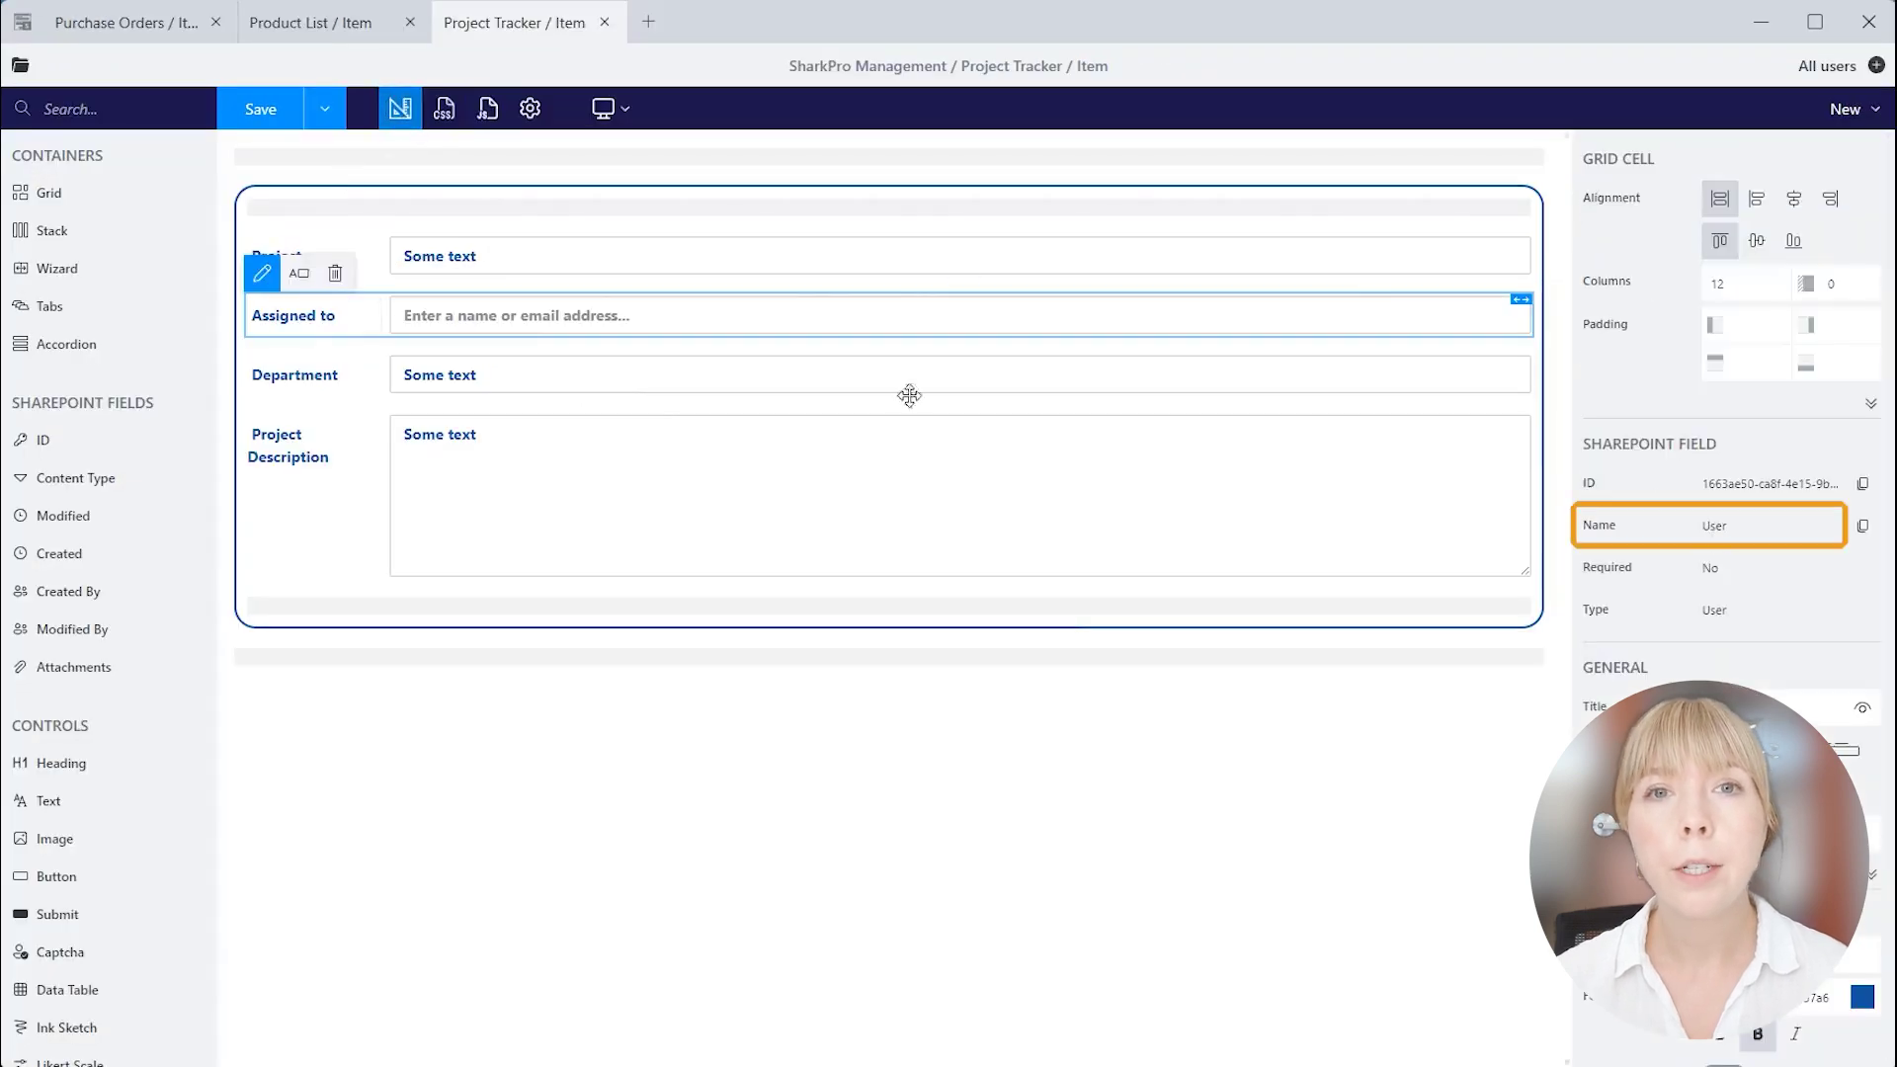
pyautogui.click(499, 113)
pyautogui.click(711, 228)
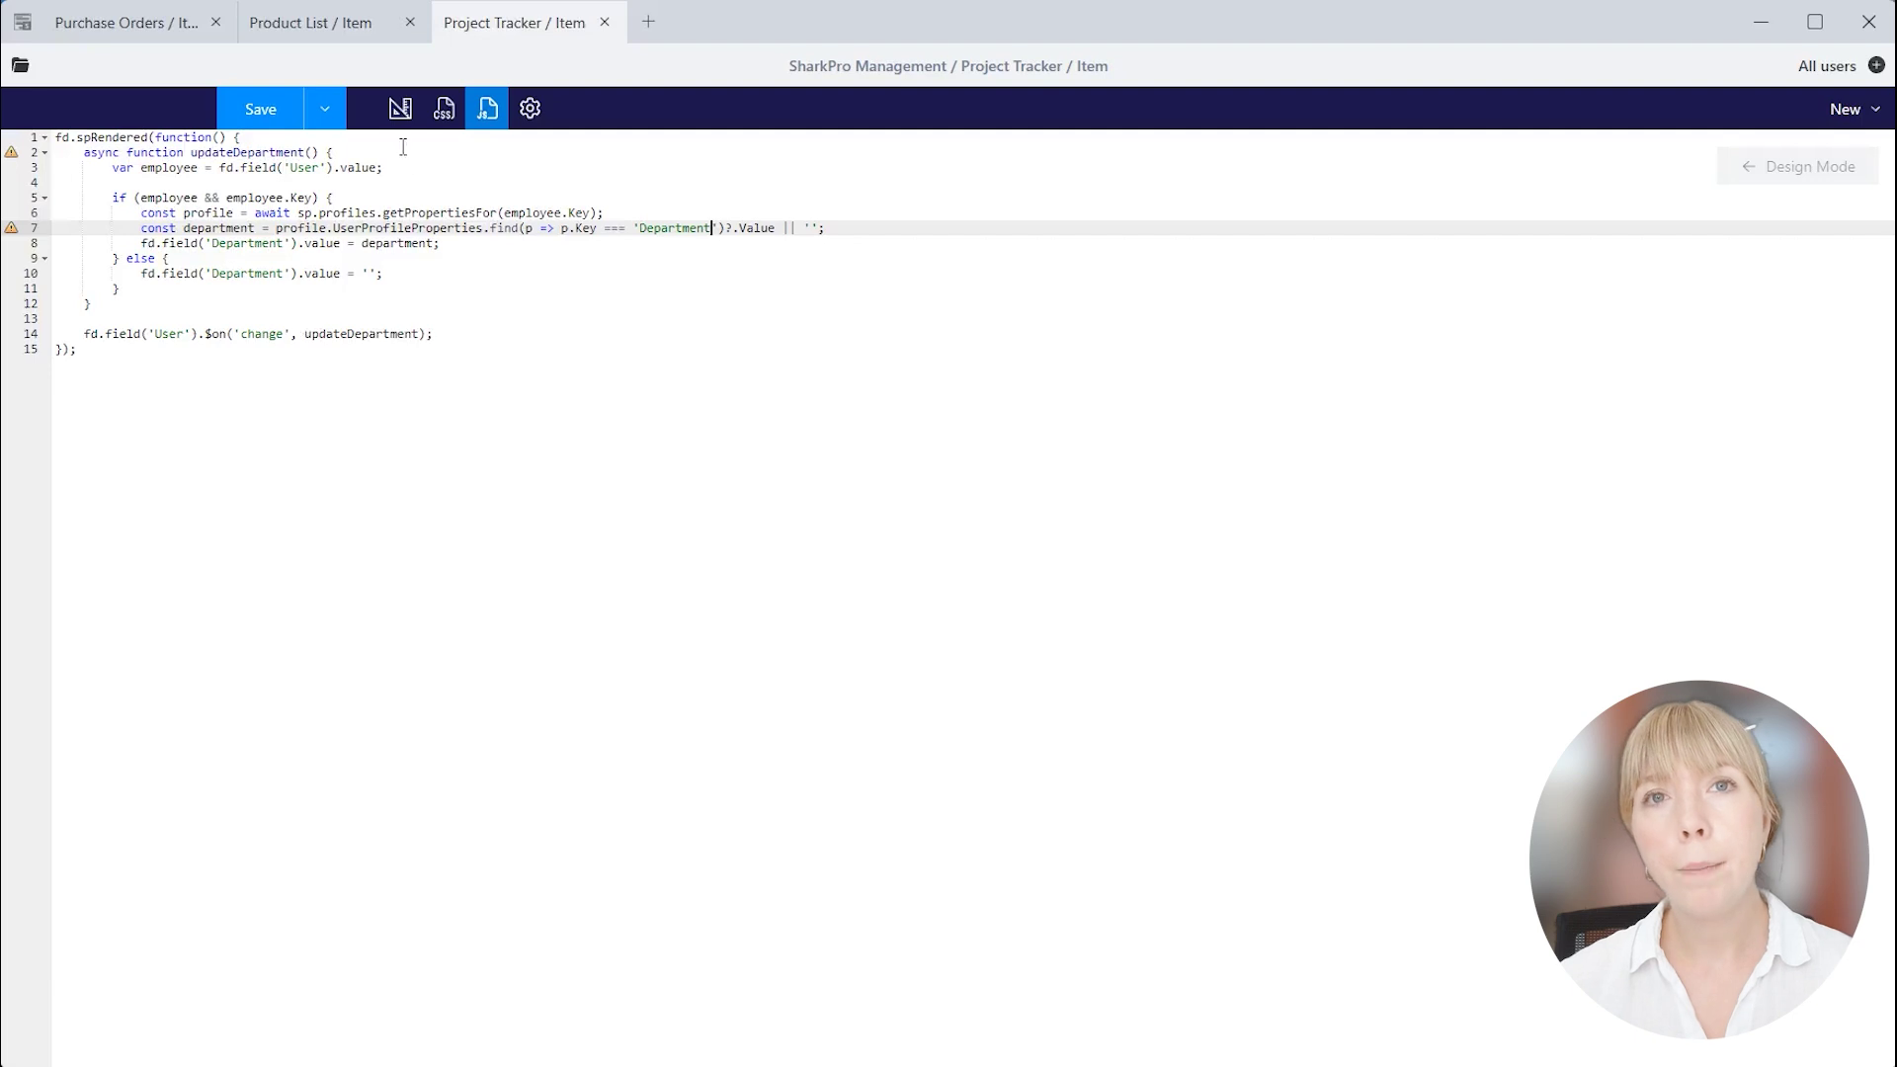
pyautogui.click(324, 109)
# Save the form and open the Review contracts item in edit mode.
pyautogui.click(286, 115)
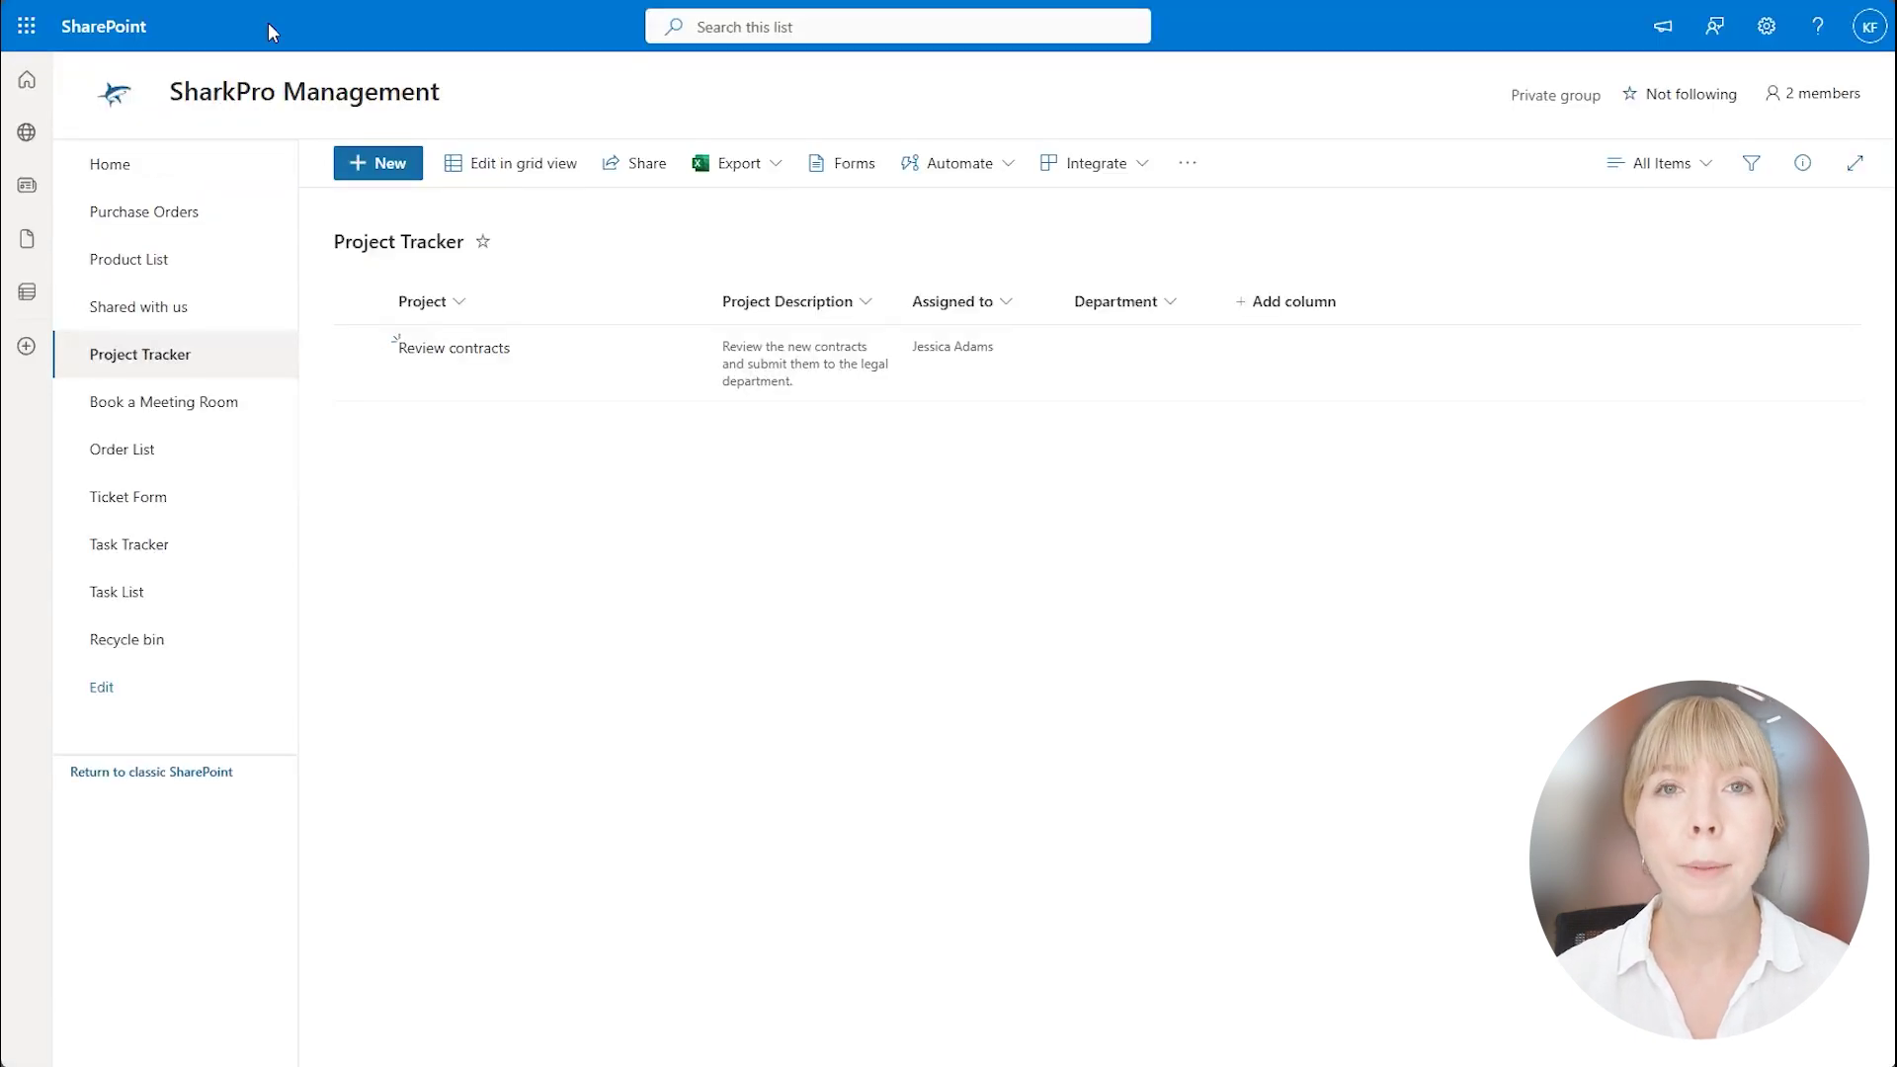
pyautogui.click(482, 342)
pyautogui.click(482, 346)
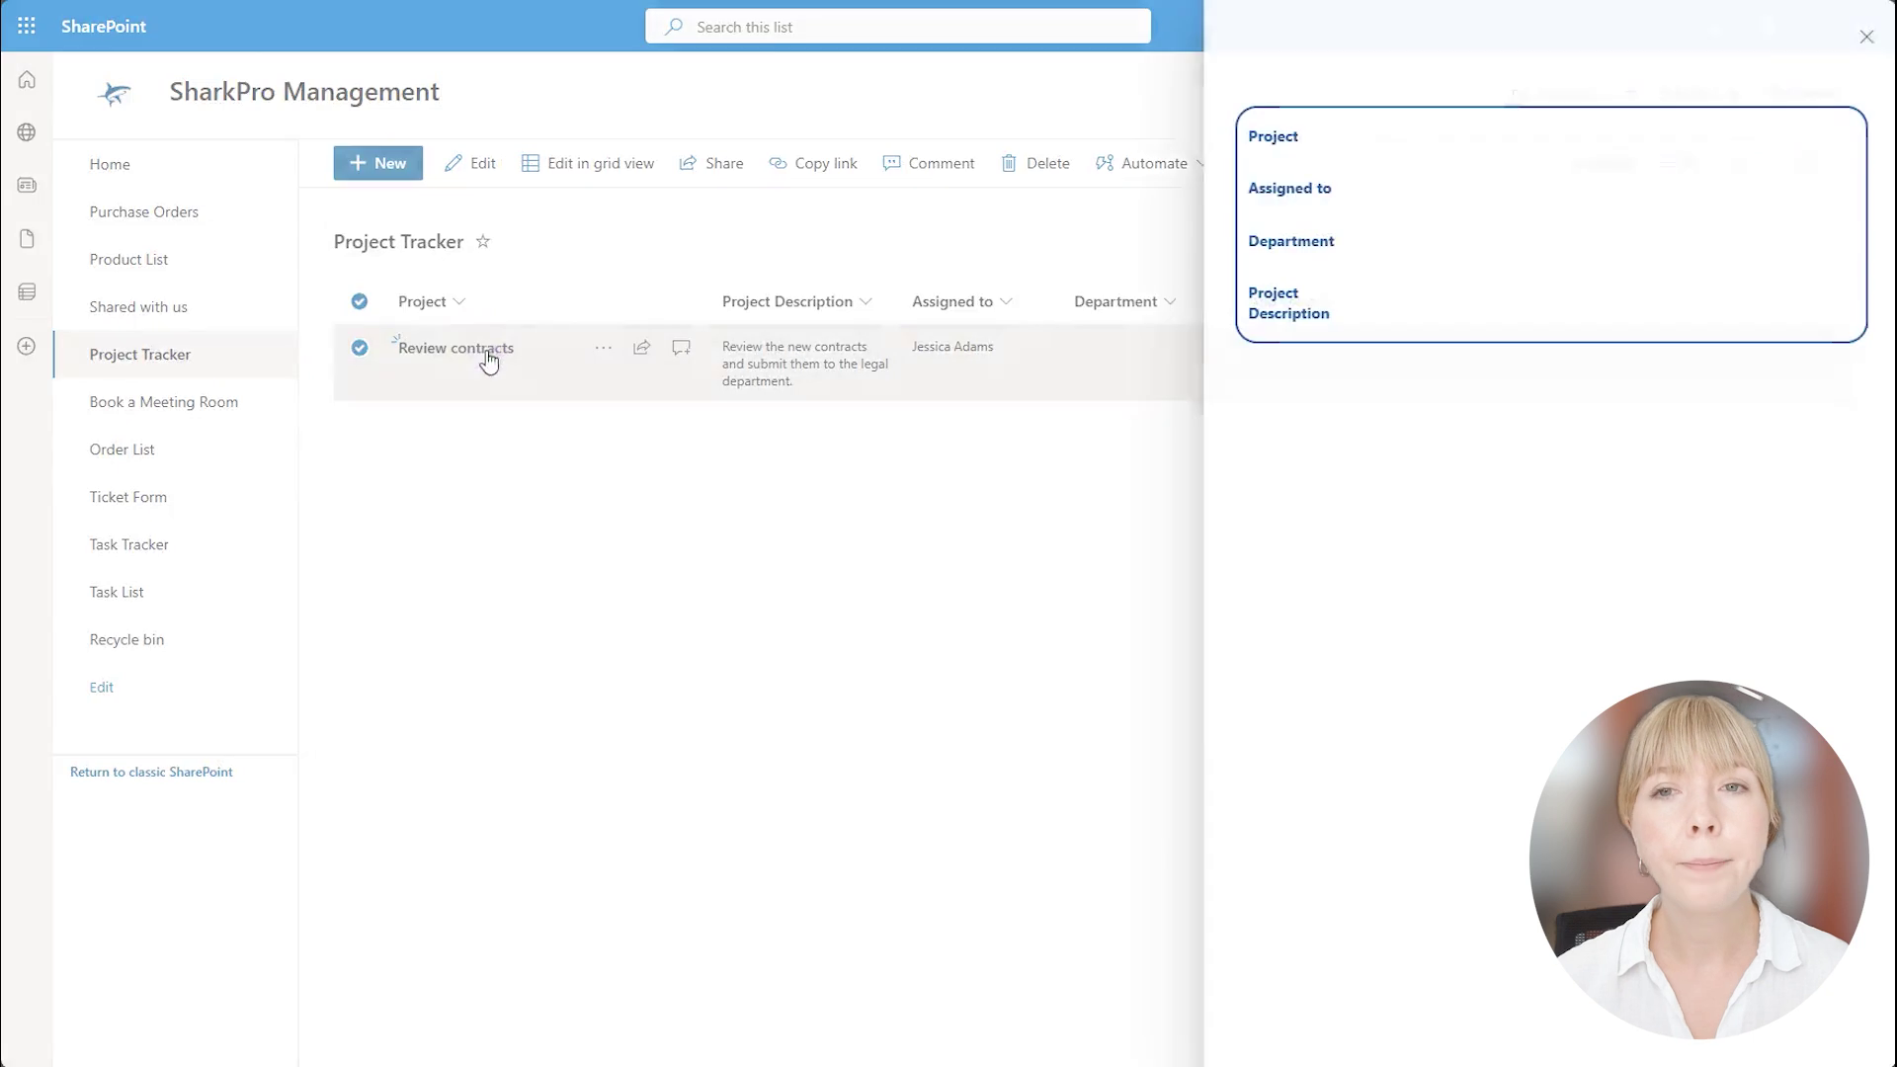
pyautogui.click(1244, 77)
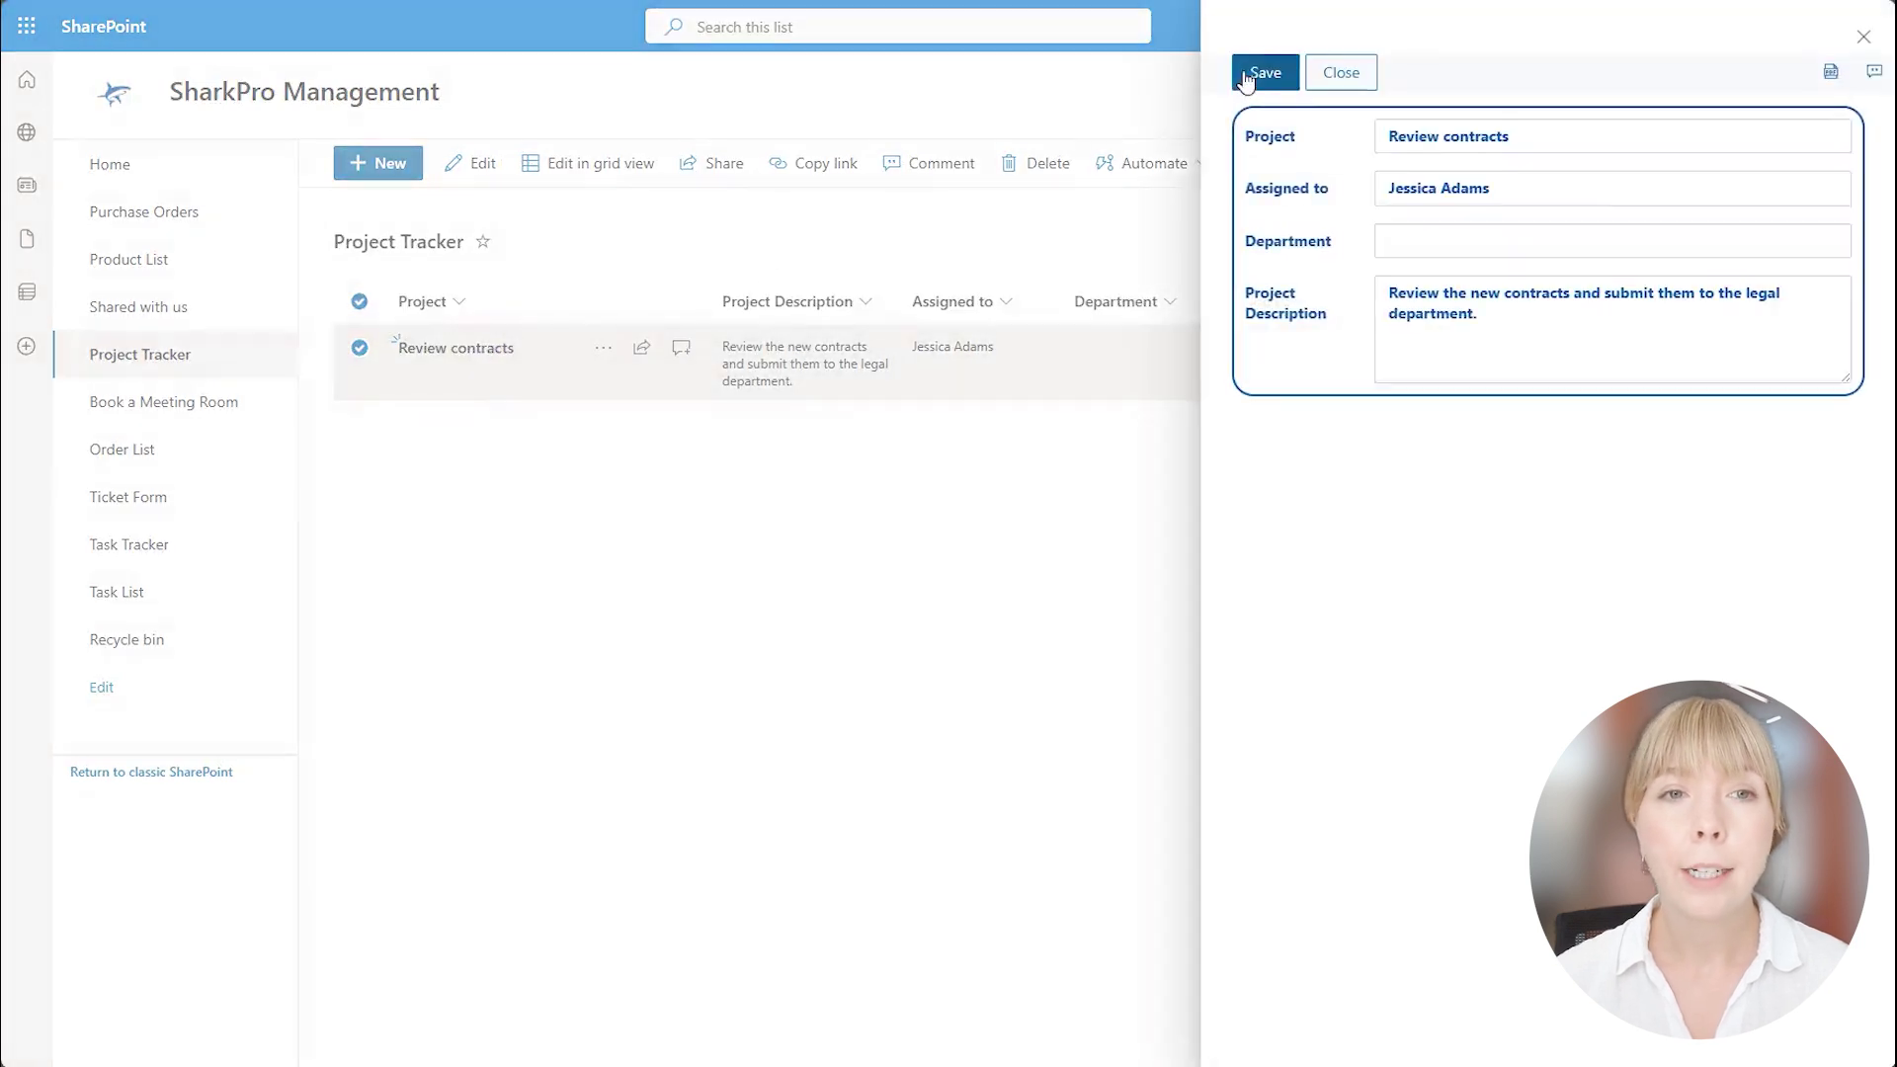
# Swap the assignee to another person and back to the original, so Department shows Sales, then save.
pyautogui.click(1833, 187)
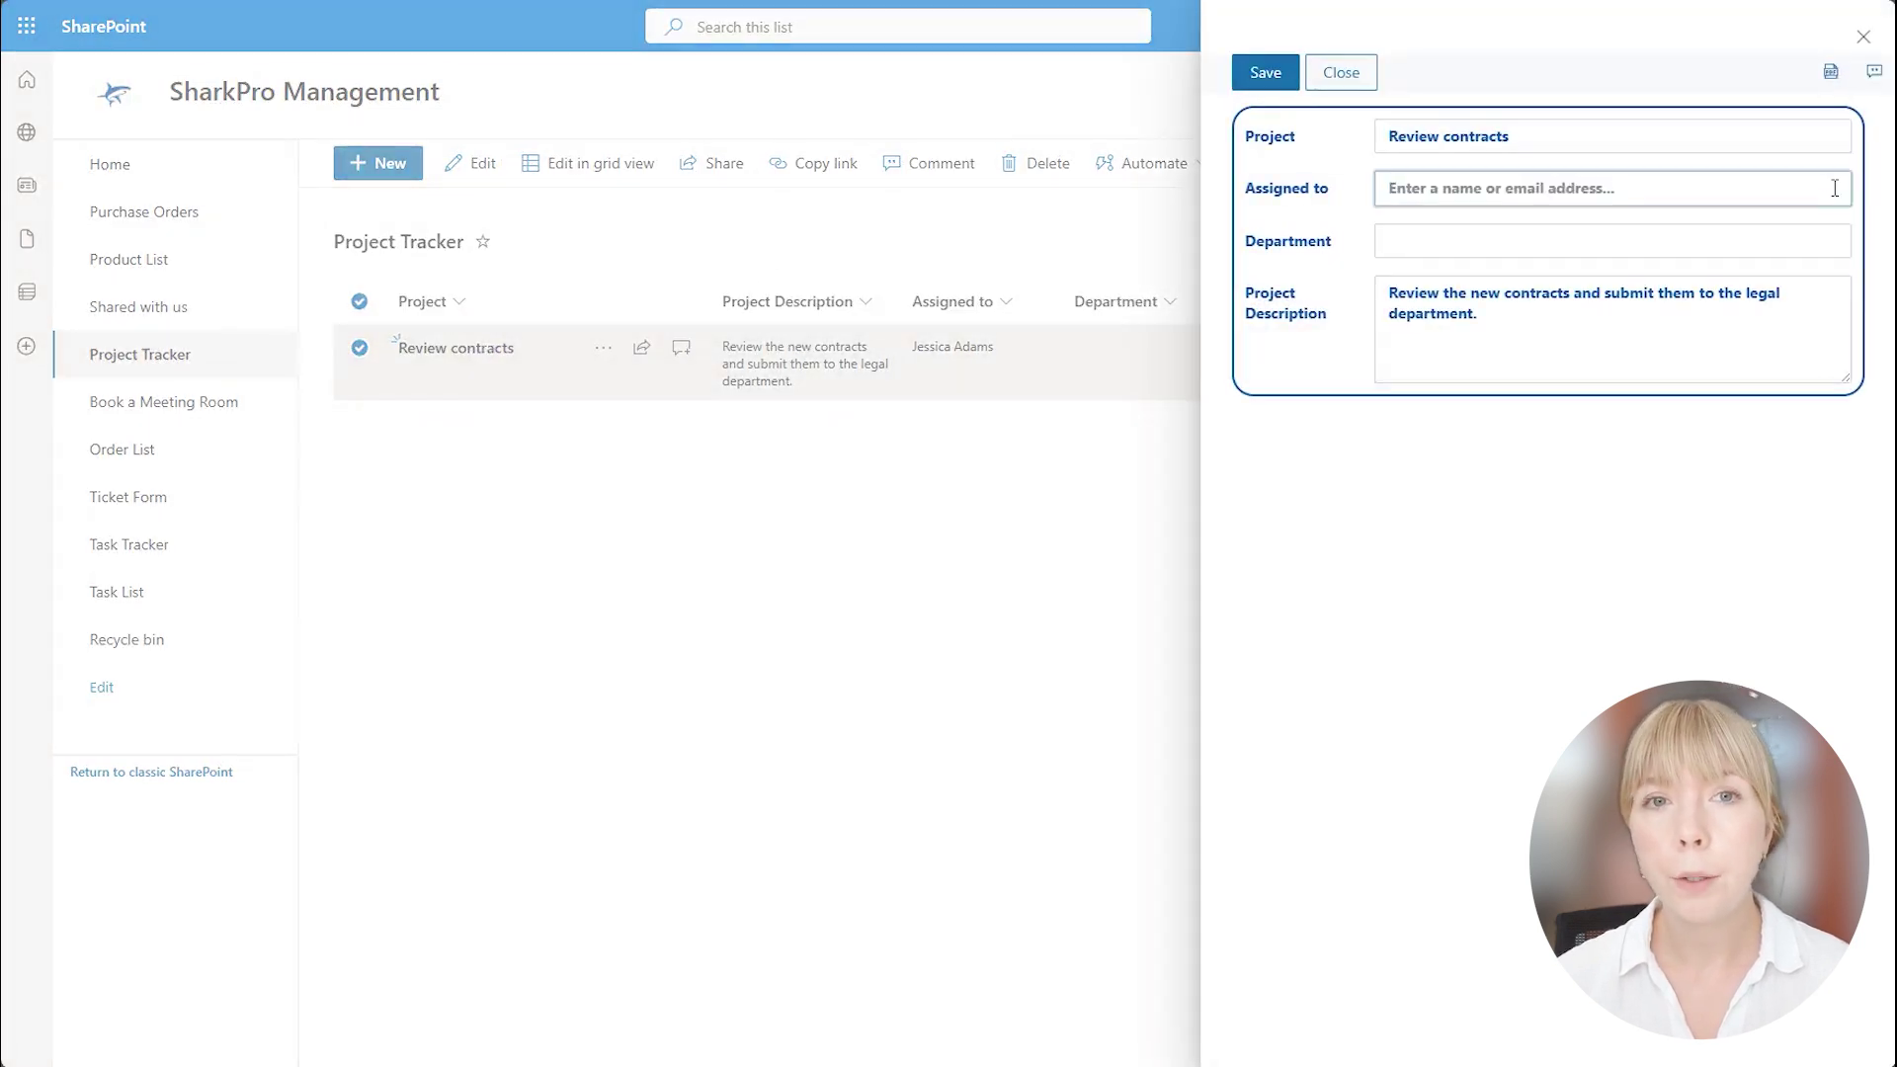
pyautogui.write('karen')
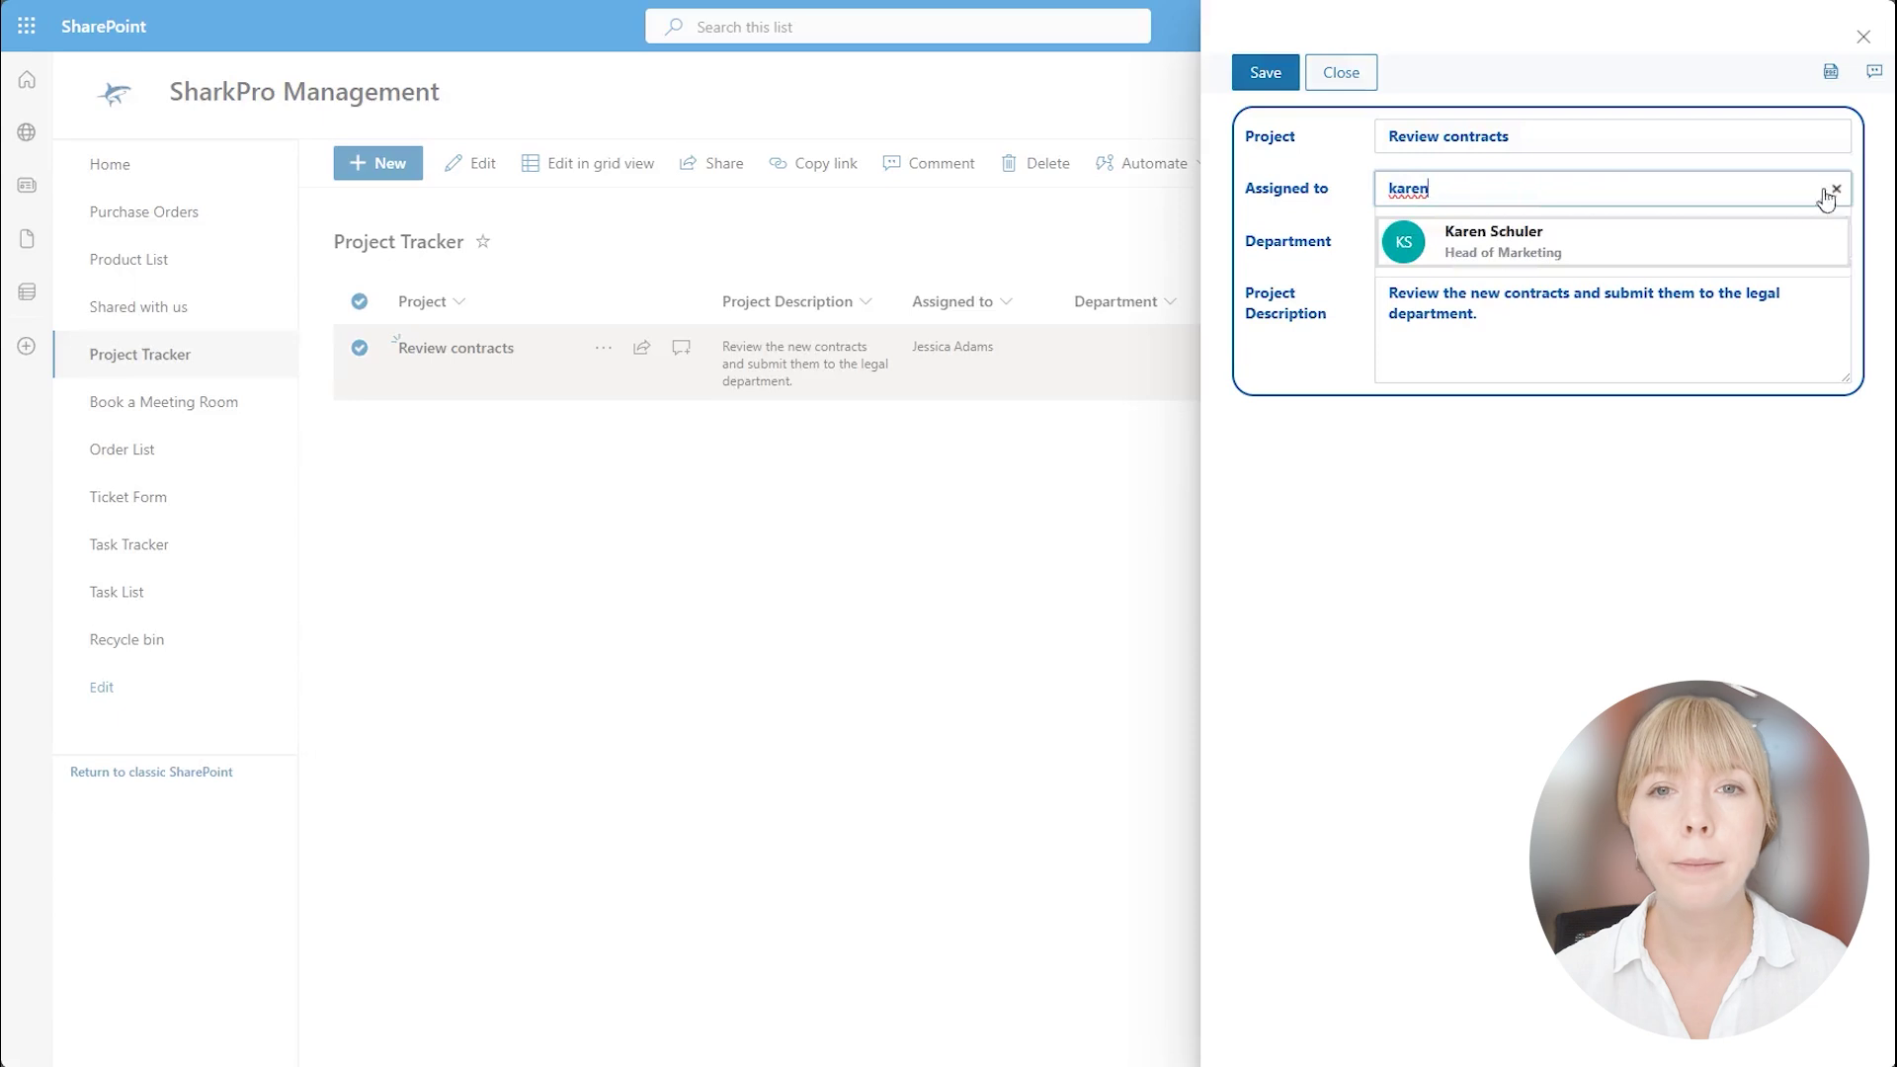
pyautogui.click(1752, 246)
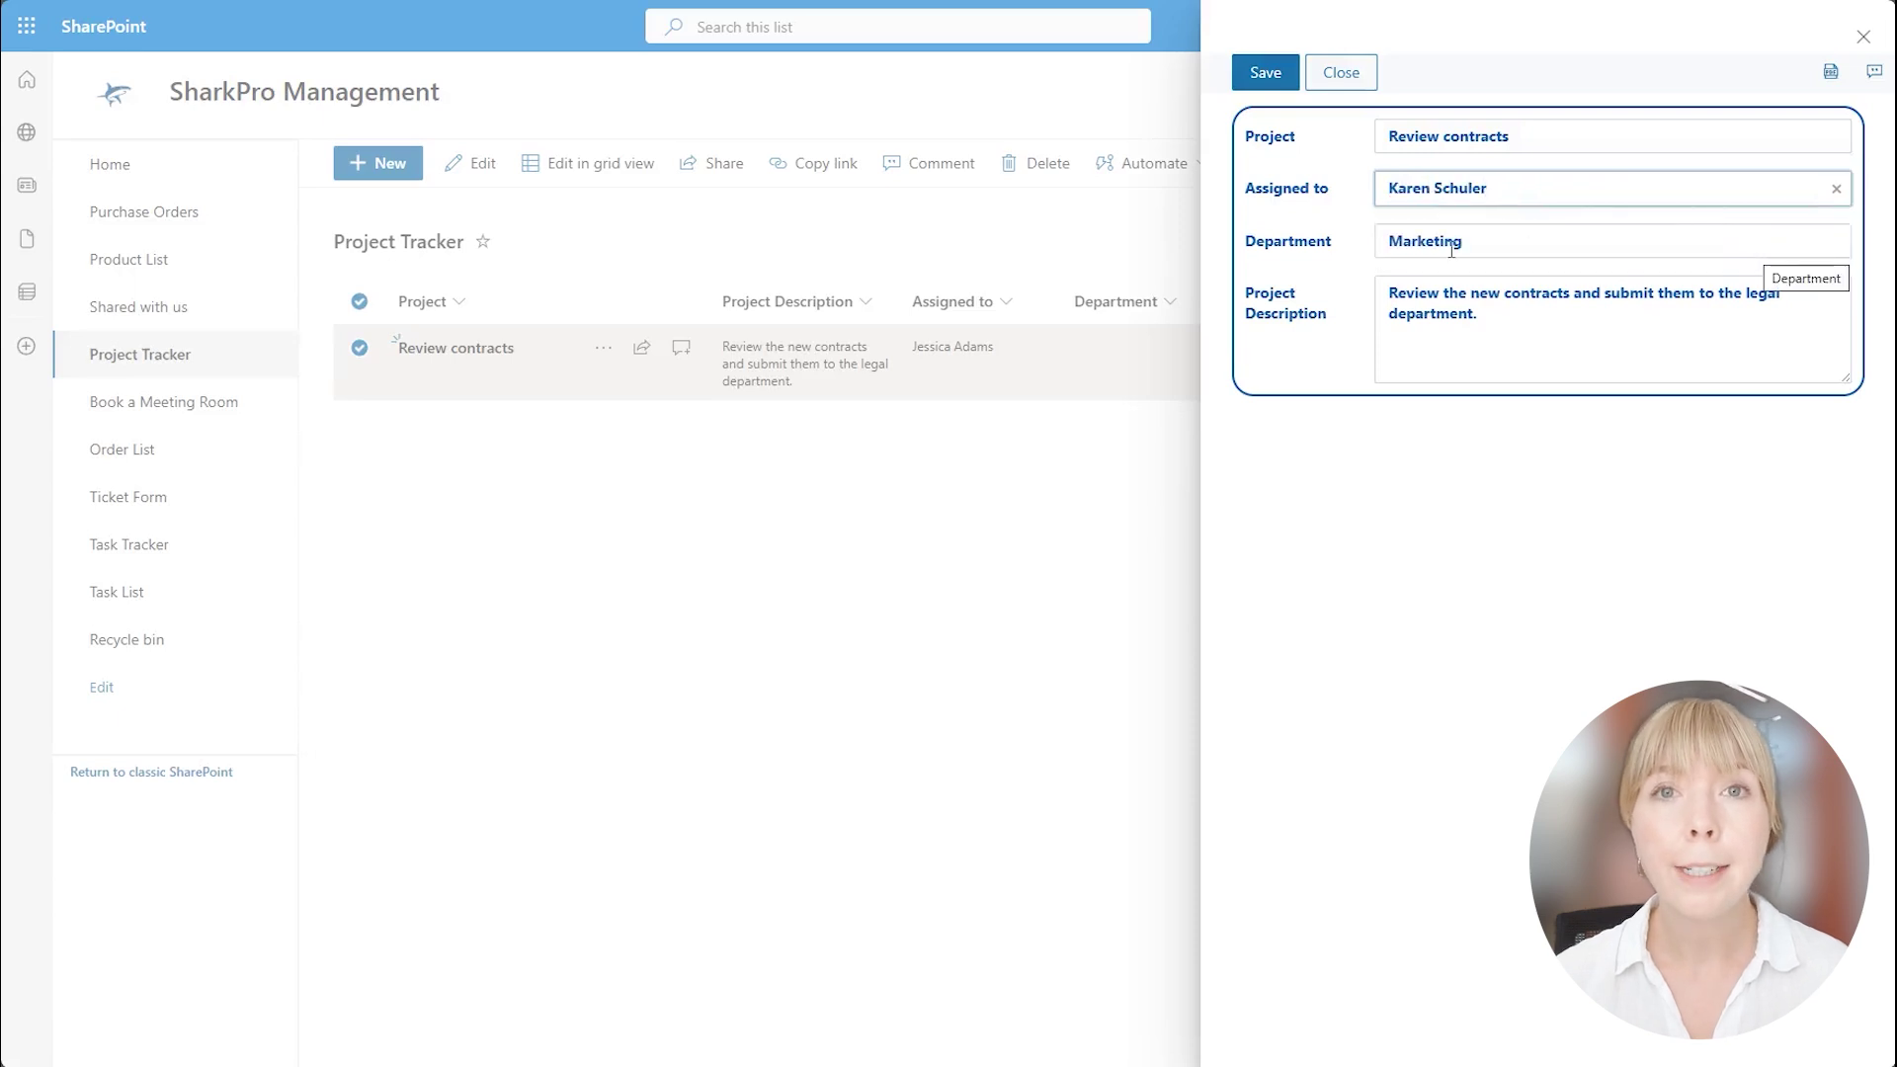
pyautogui.click(1836, 188)
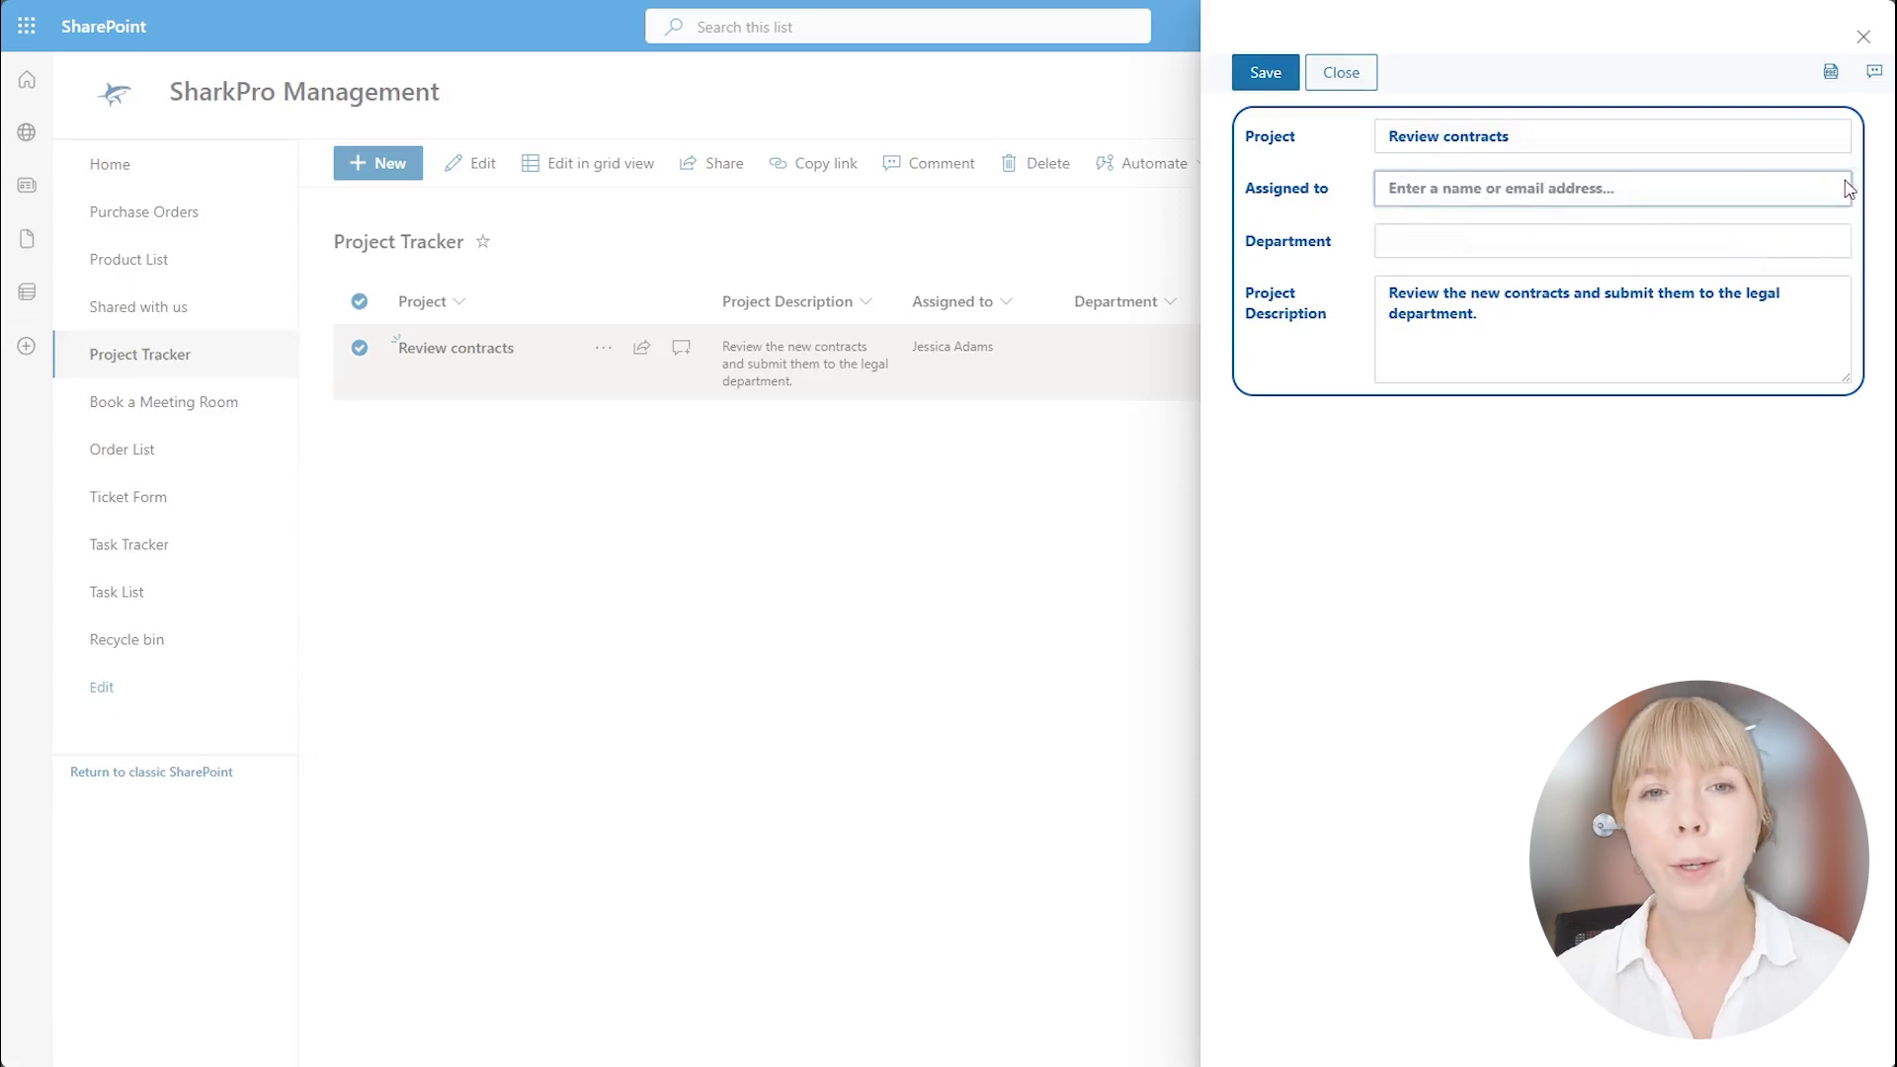
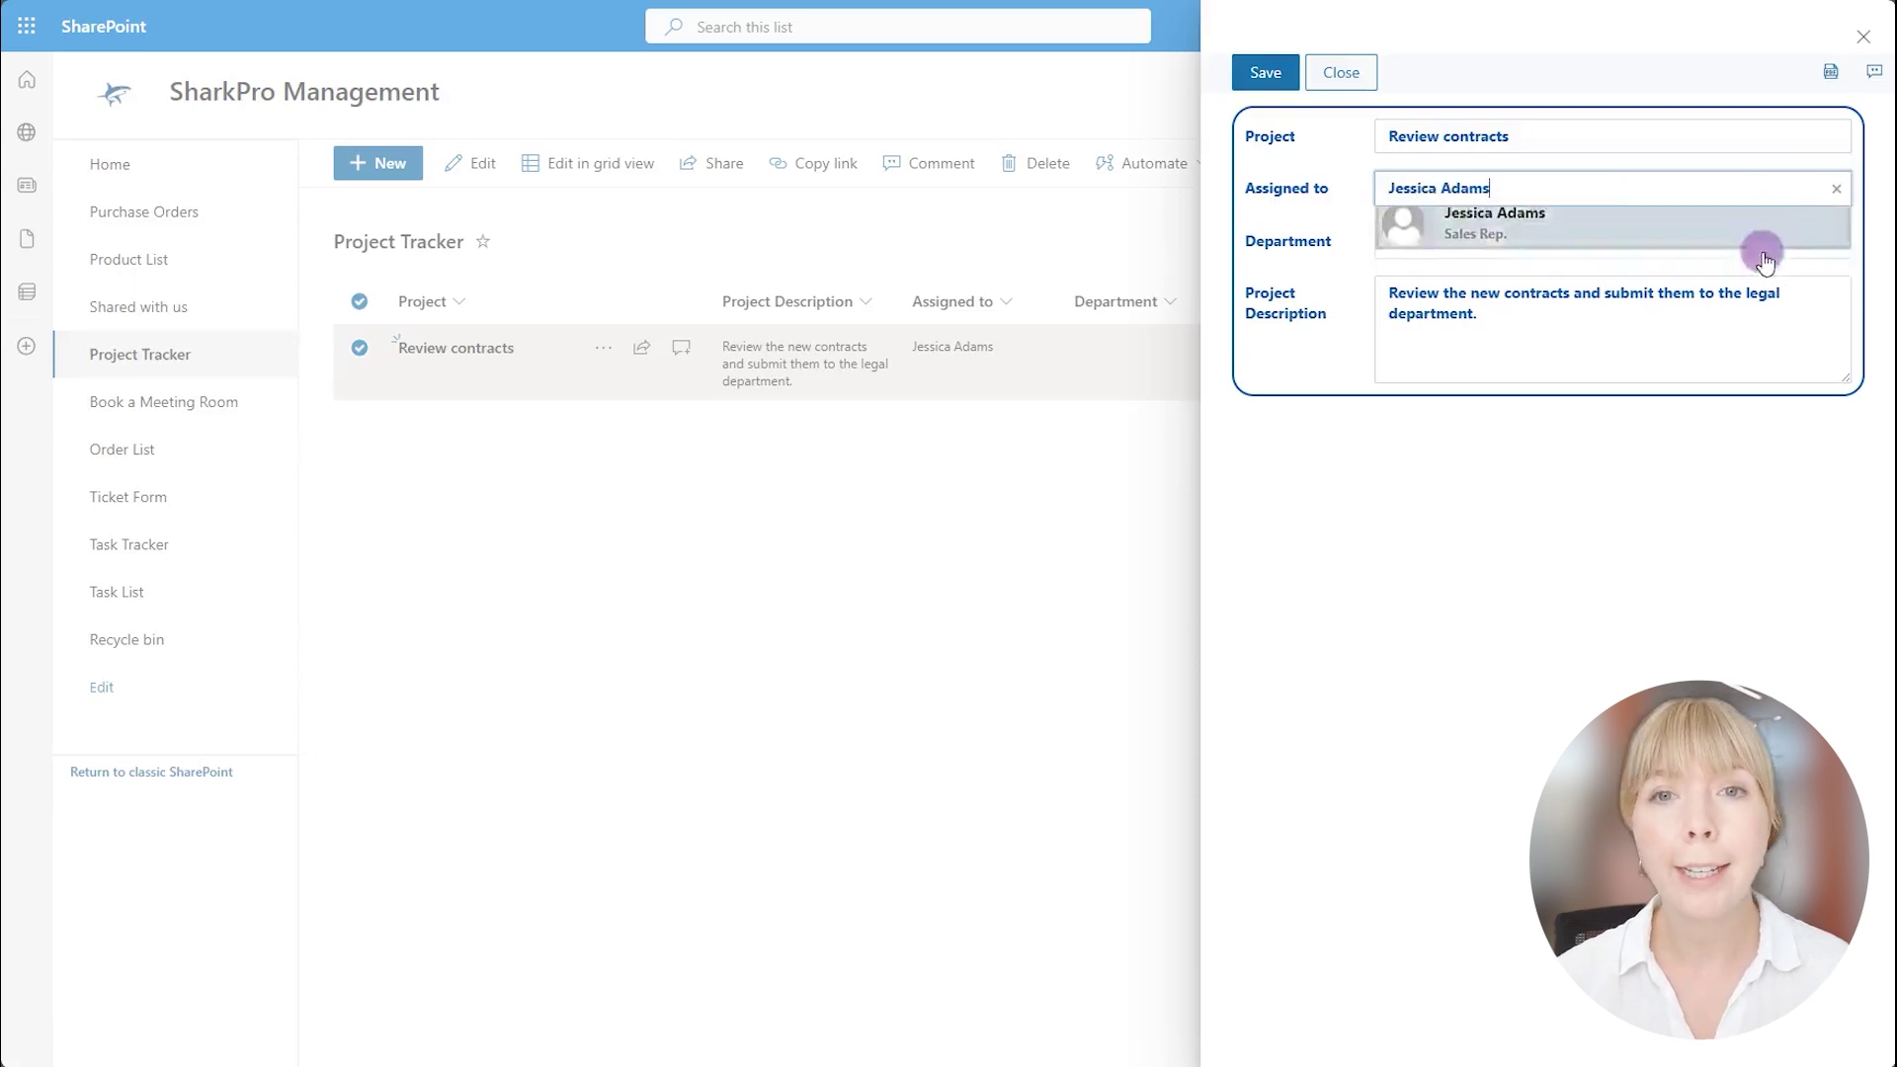
pyautogui.click(1765, 260)
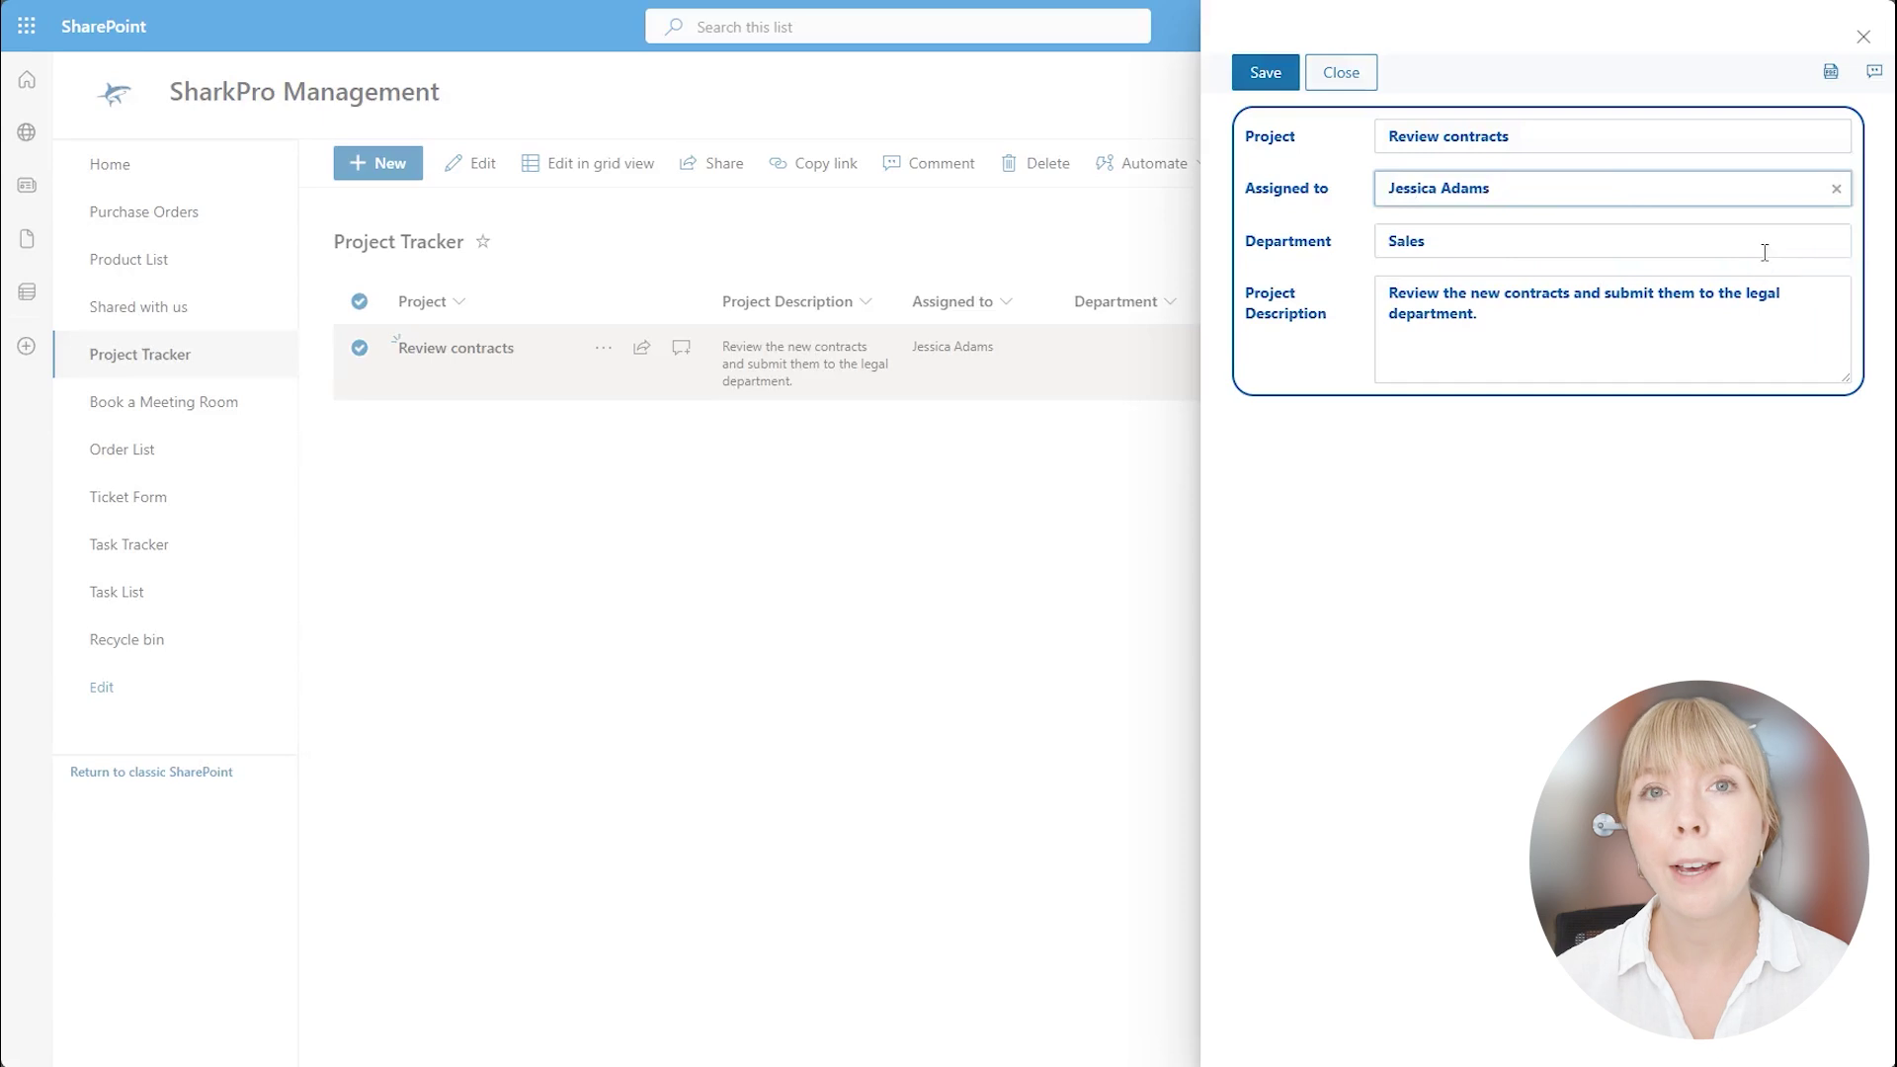
pyautogui.click(1268, 75)
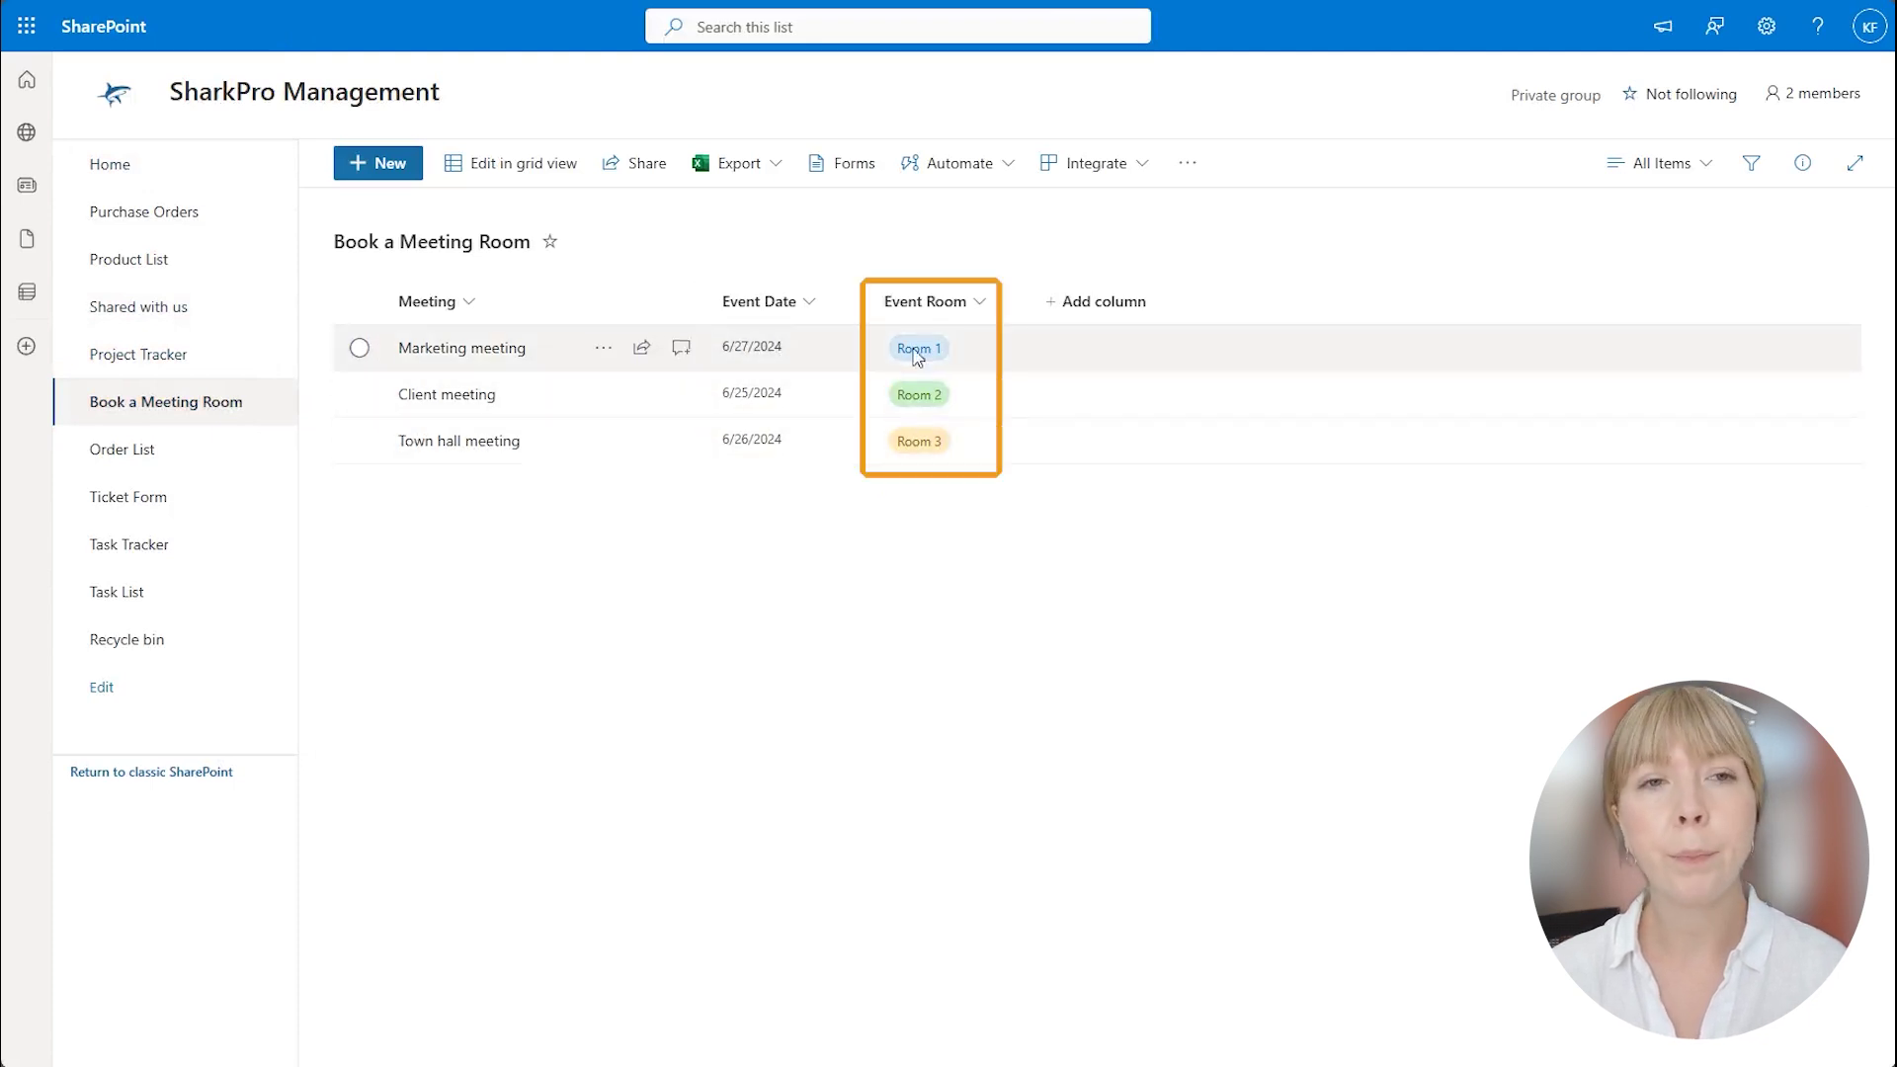
# Book 'Team training' in Room 2 on 6/25/2024 with the note 'Attendance is required.'.
pyautogui.click(366, 170)
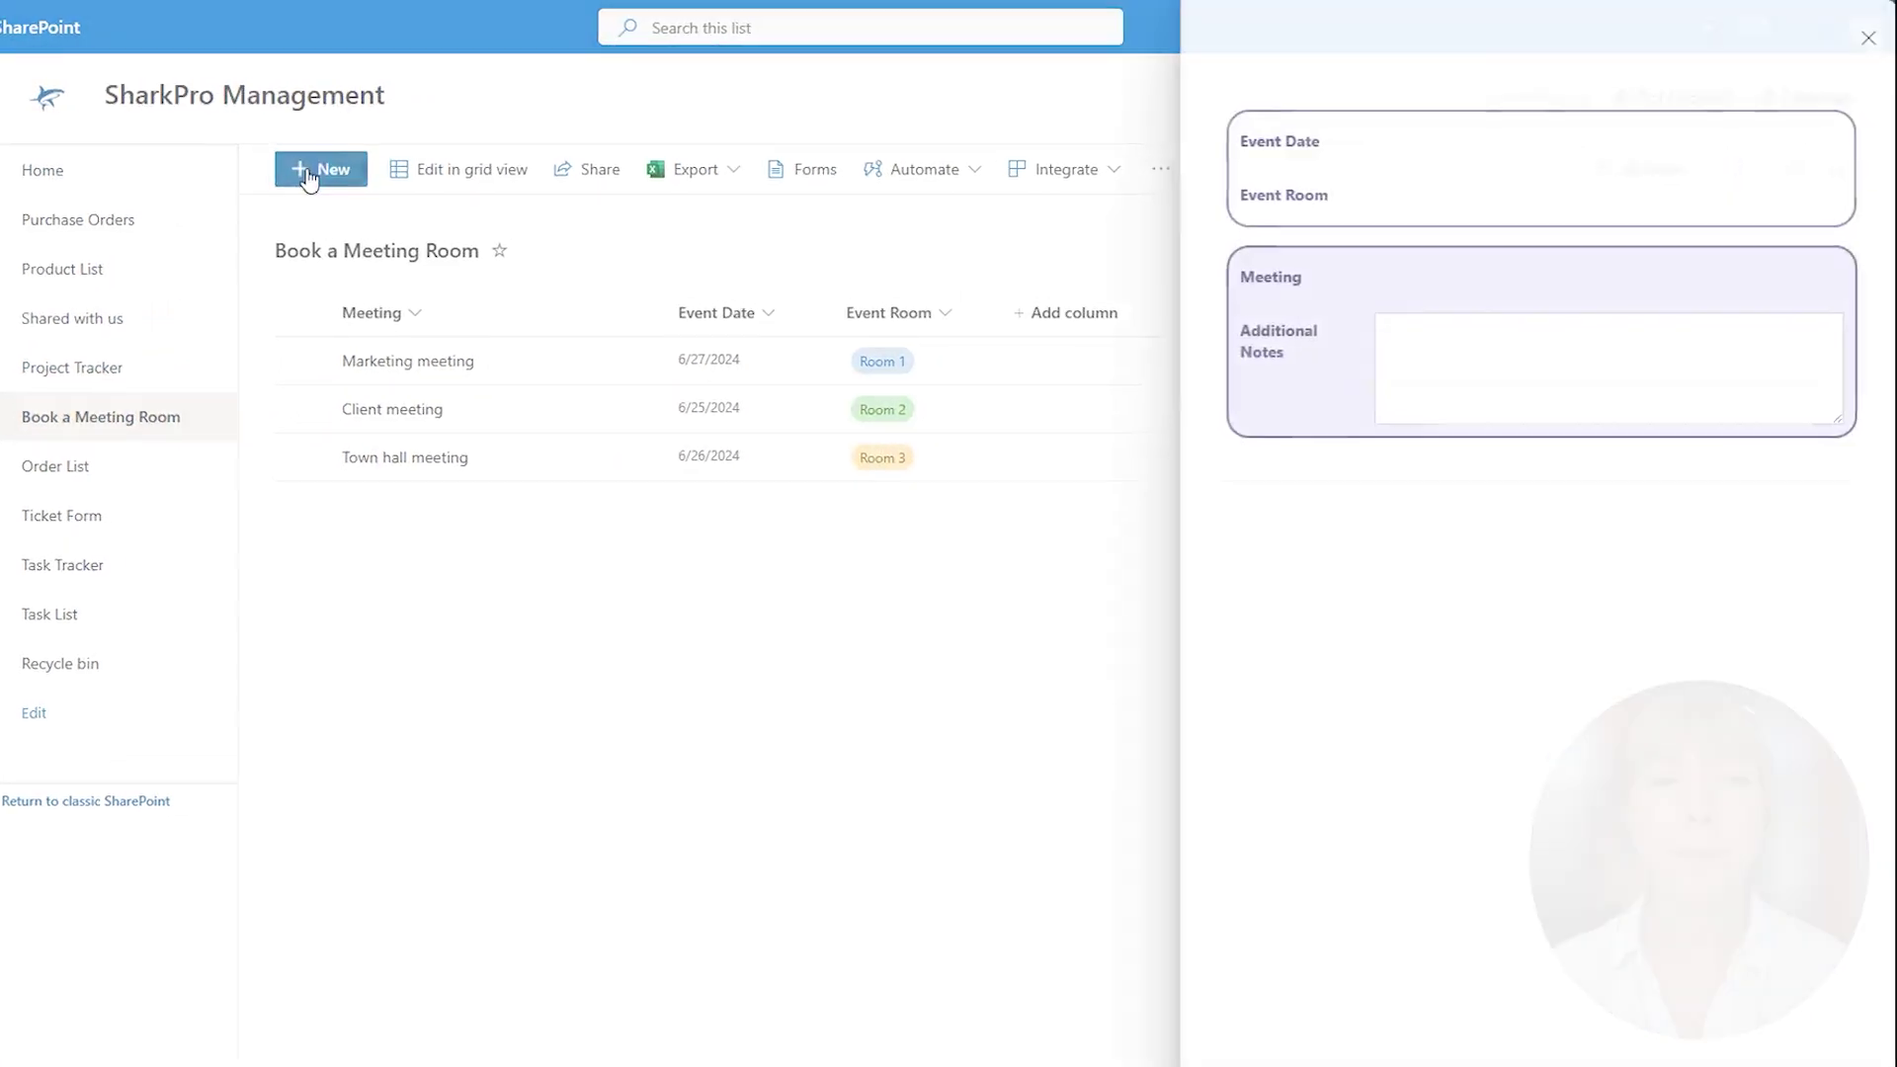
pyautogui.click(1823, 140)
pyautogui.click(1484, 440)
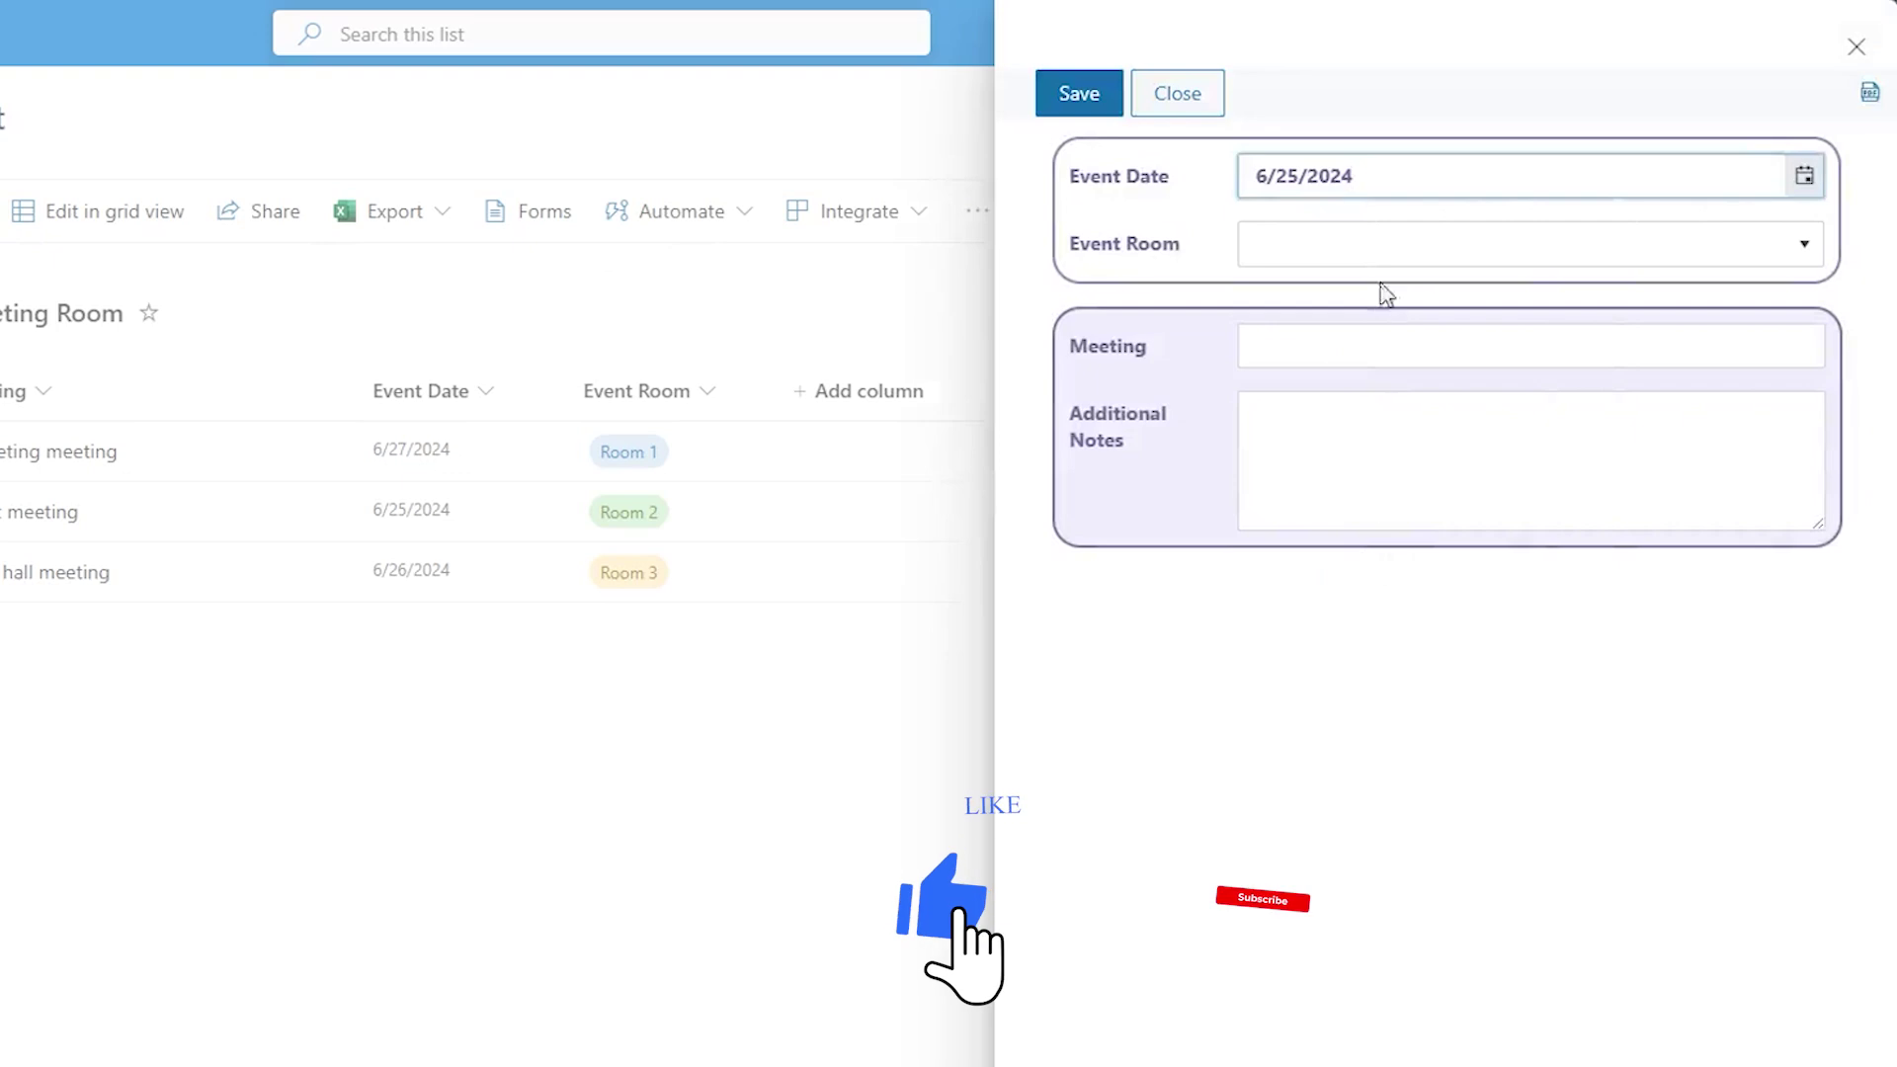
pyautogui.click(1486, 195)
pyautogui.click(1478, 280)
pyautogui.click(1374, 348)
pyautogui.write('Team training')
pyautogui.press('Tab')
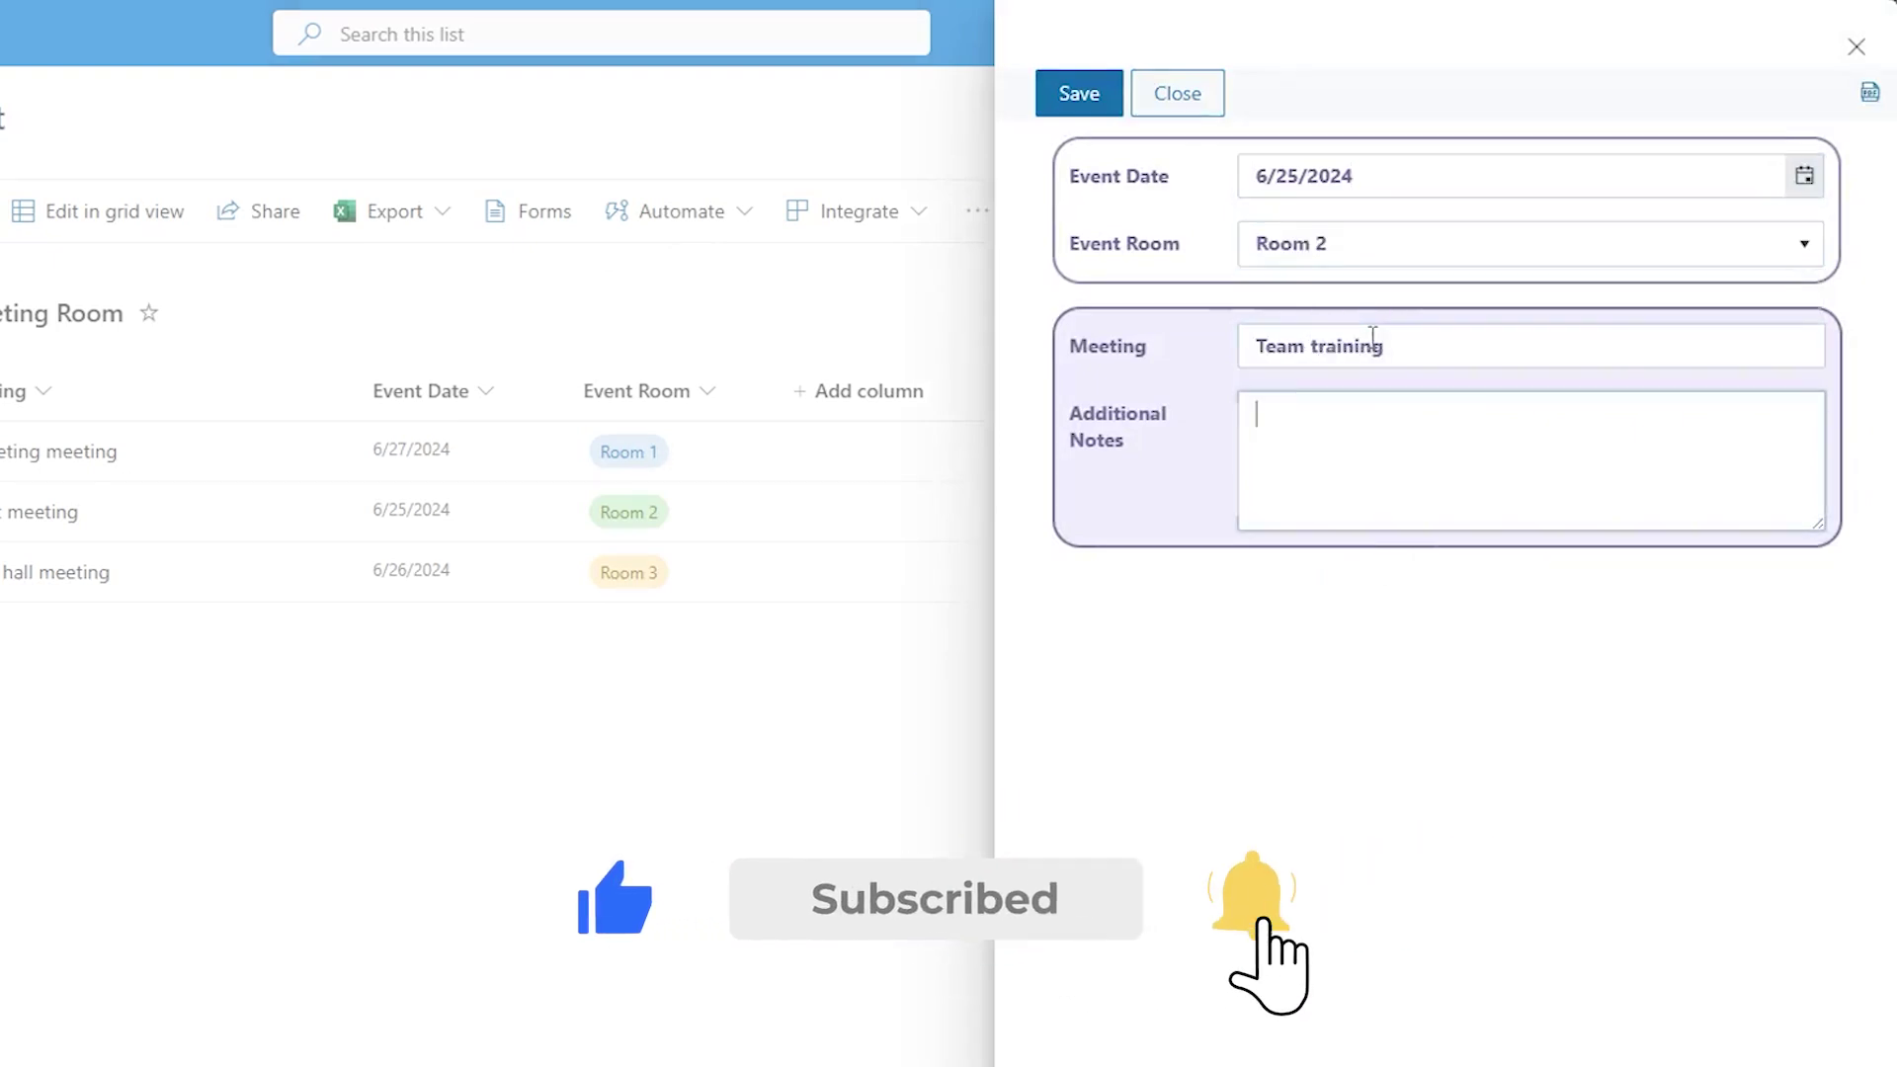
pyautogui.write('Attendance is required.')
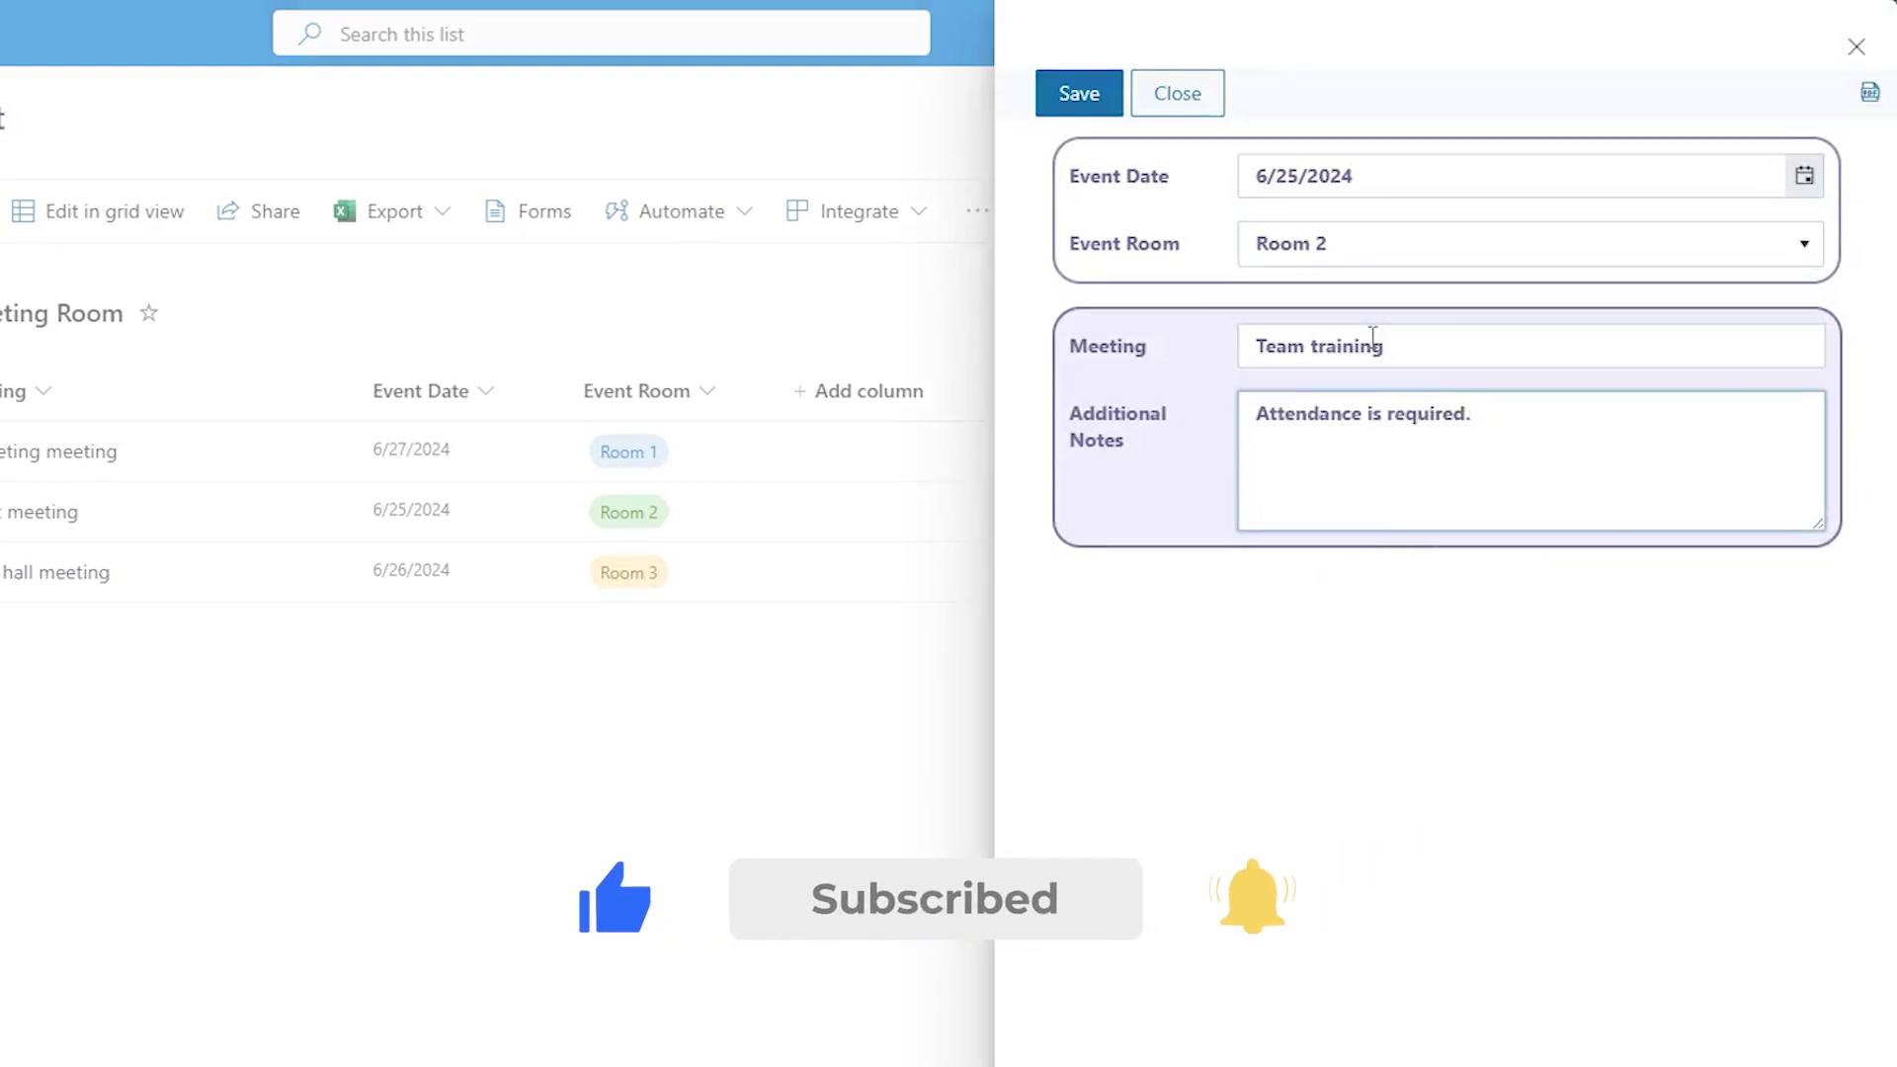
pyautogui.click(1085, 99)
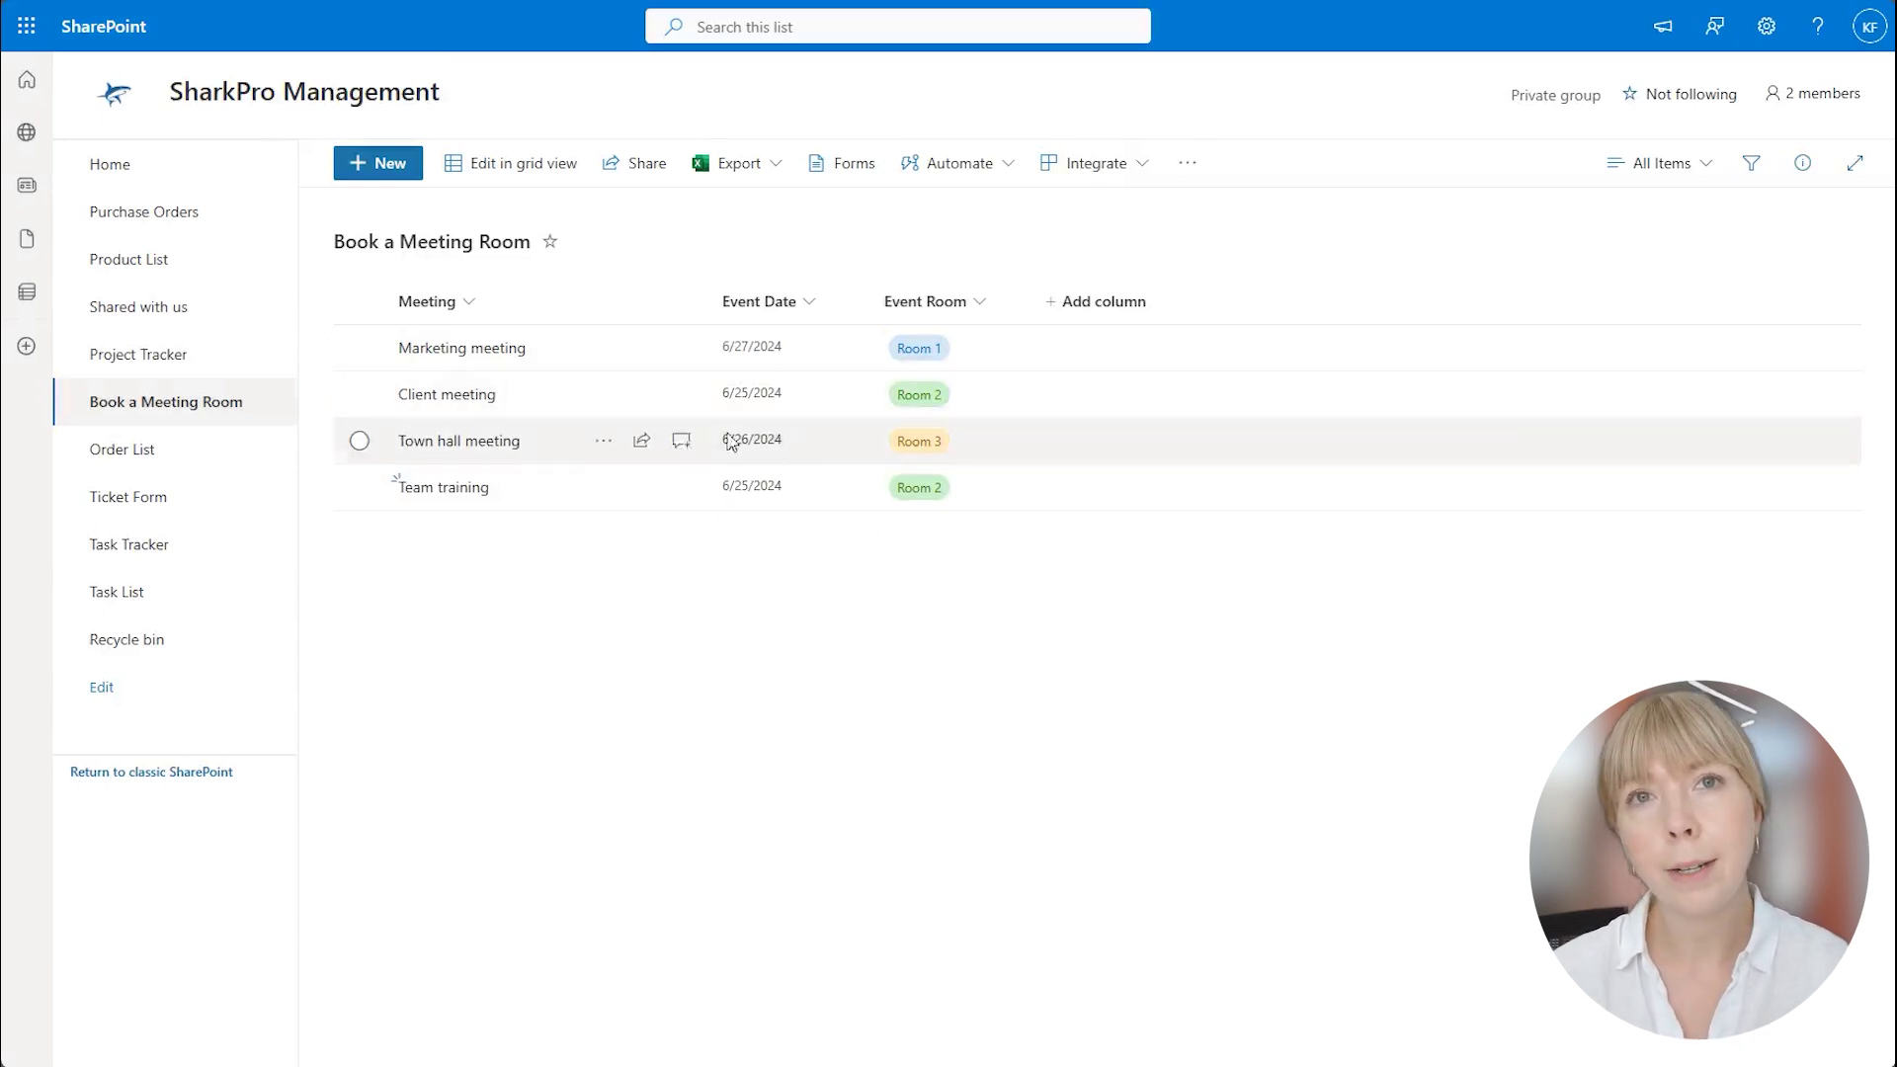
# Reschedule the Team training booking to 6/28/2024.
pyautogui.click(556, 498)
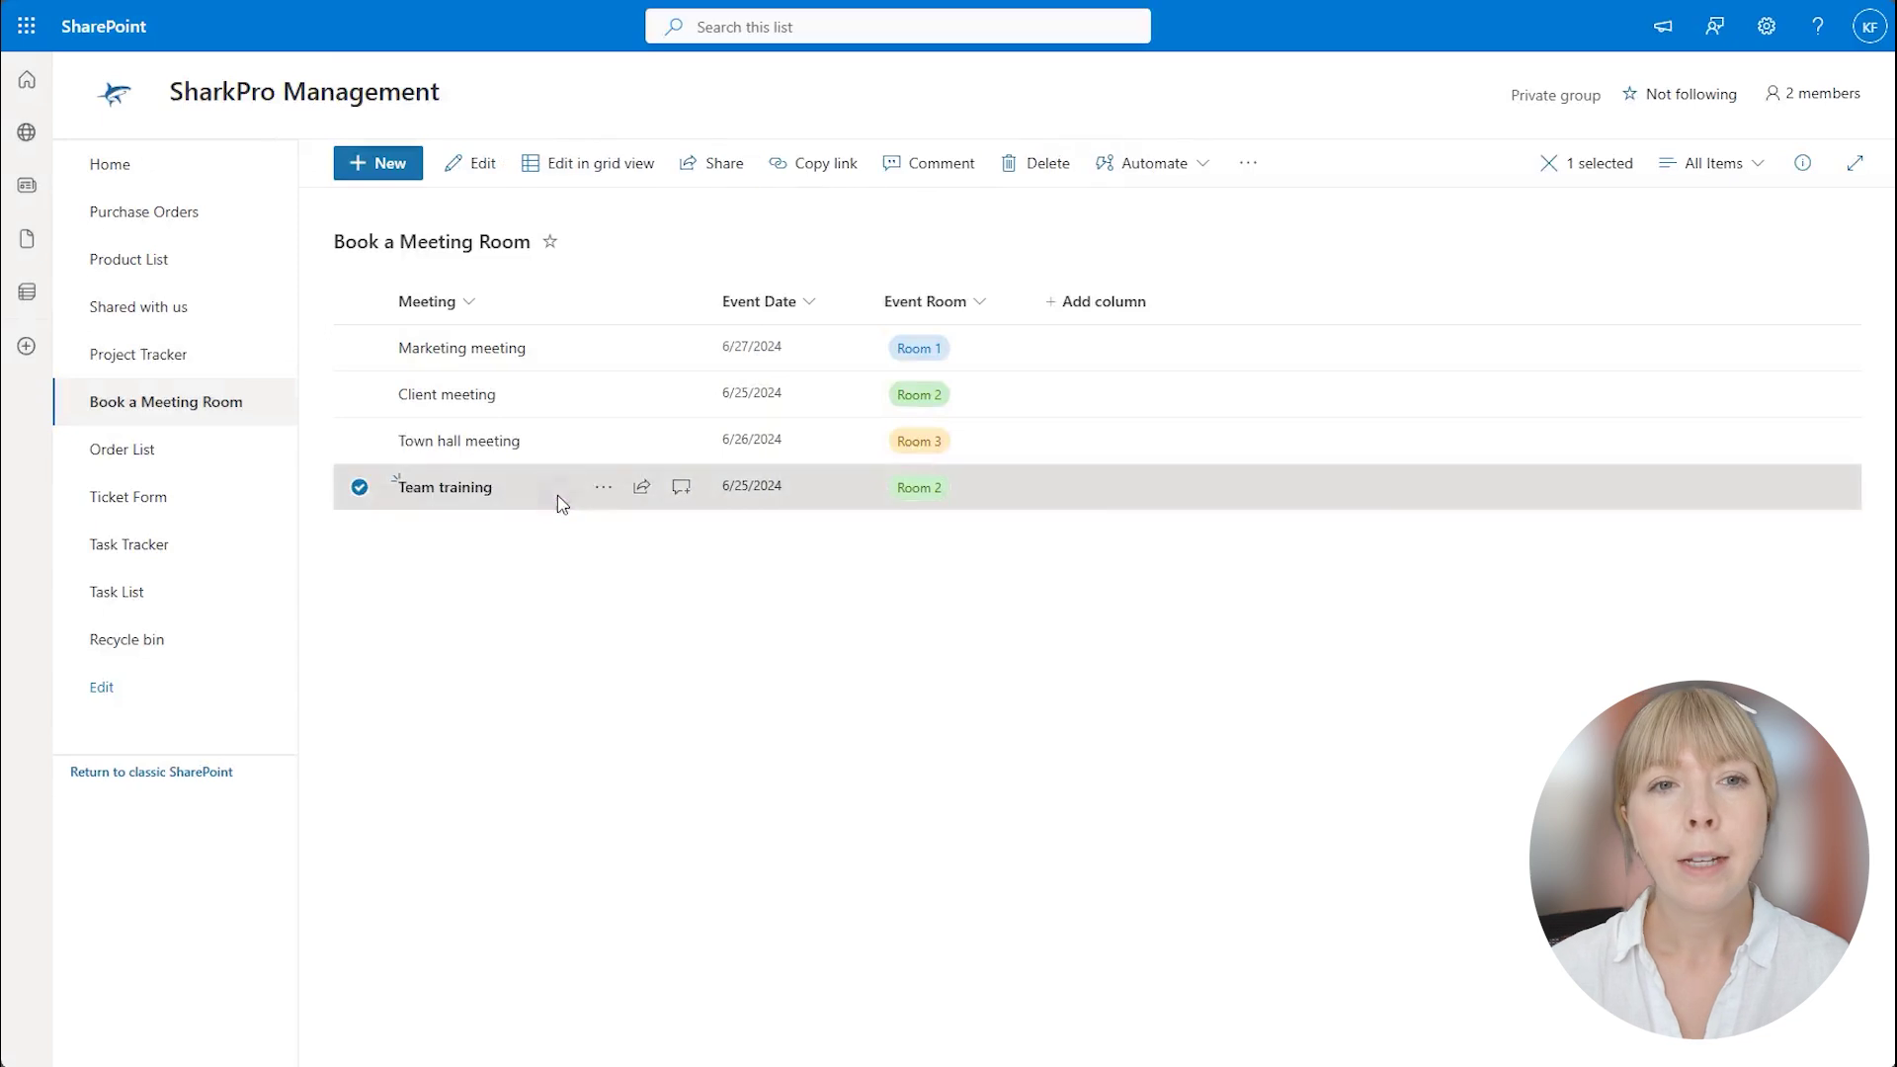
pyautogui.click(477, 166)
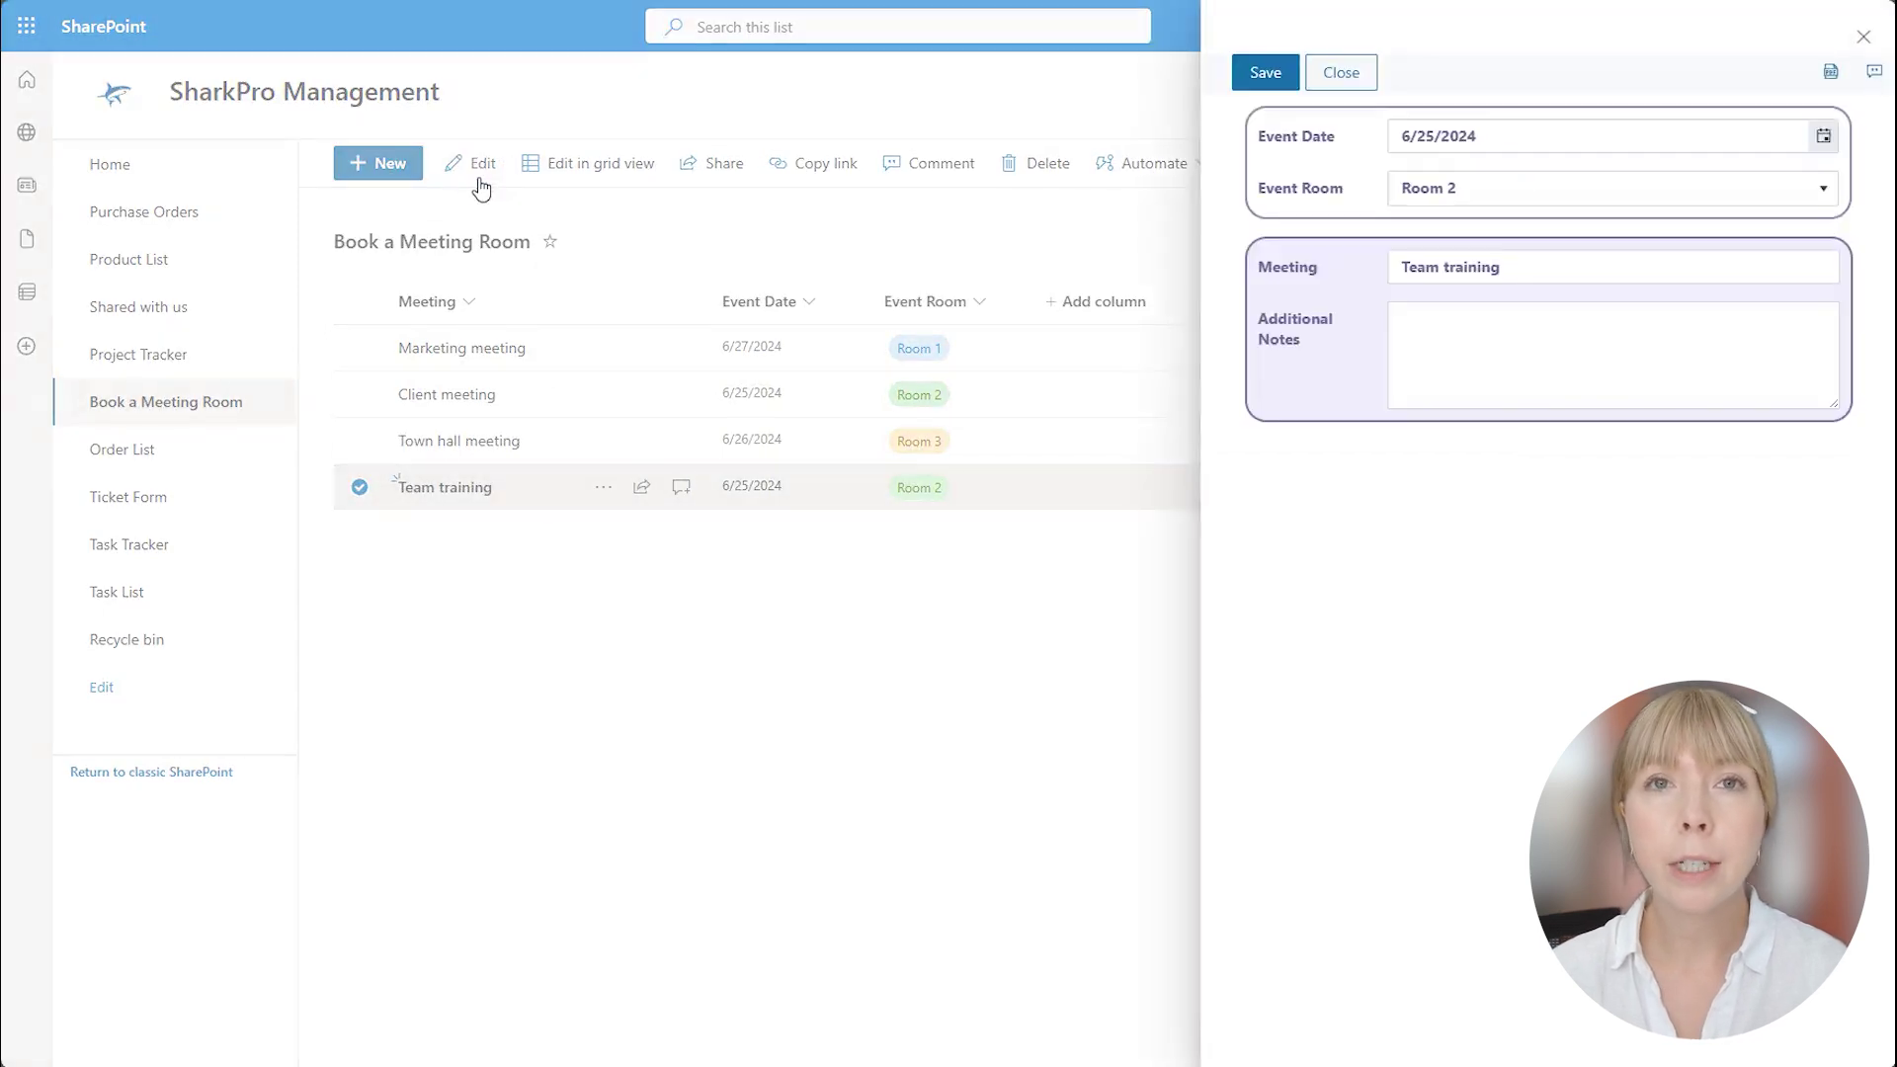
pyautogui.click(1822, 135)
pyautogui.click(1618, 425)
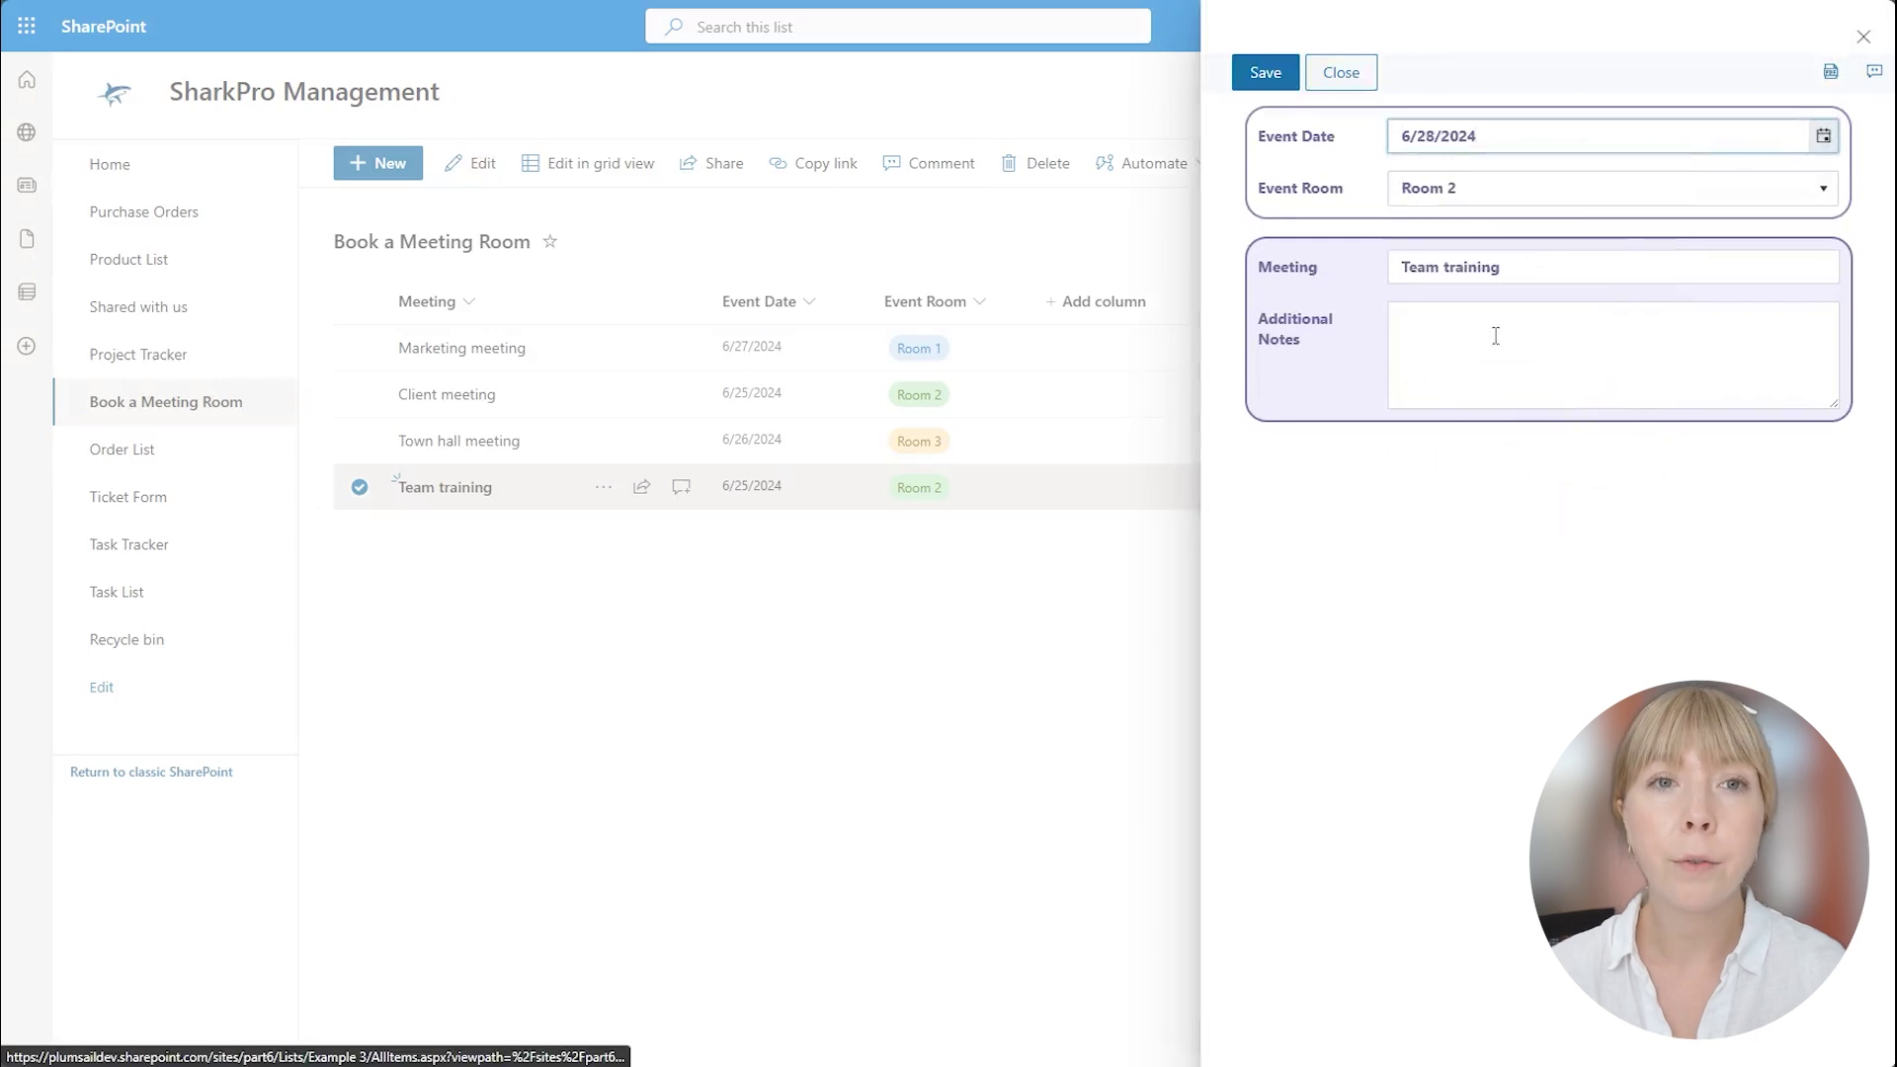
pyautogui.click(1263, 73)
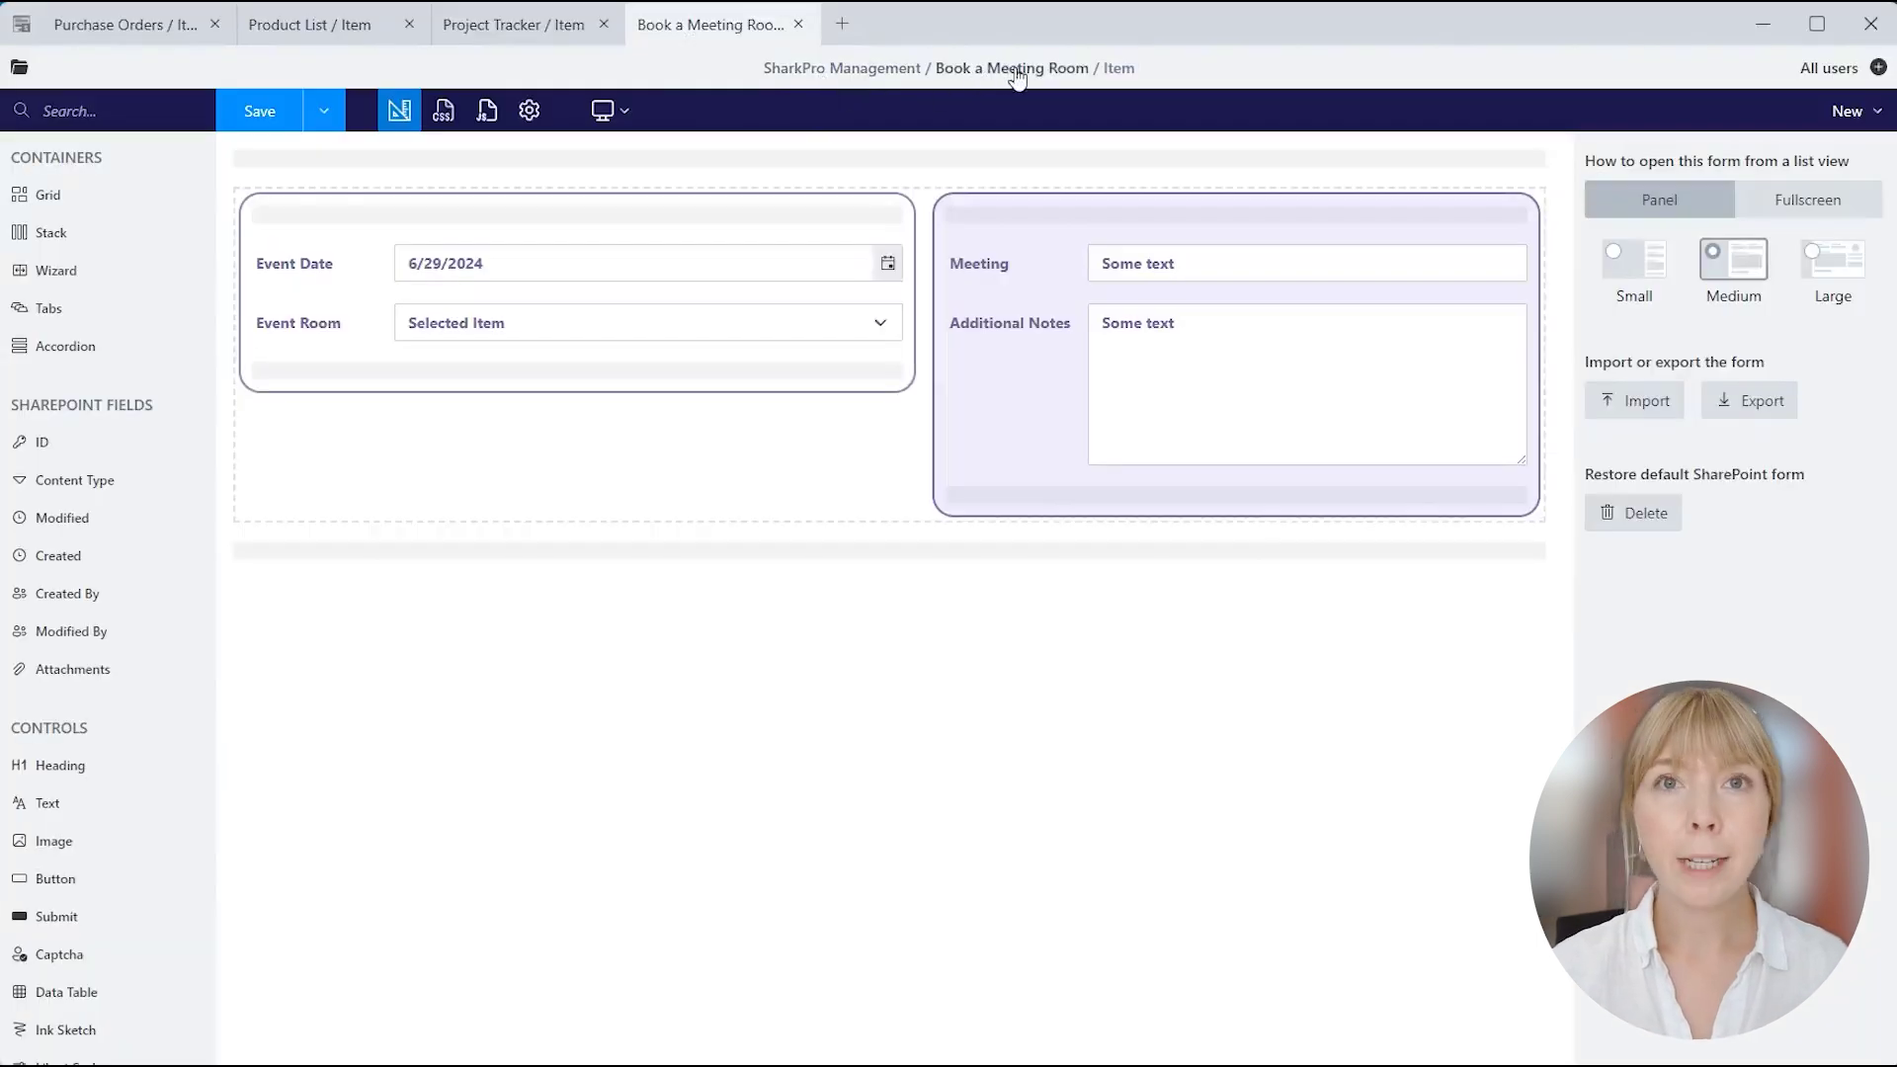
# Check the EventDate and EventRoom field names, then paste the DoubleBookingValidator code over the template JavaScript.
pyautogui.click(349, 270)
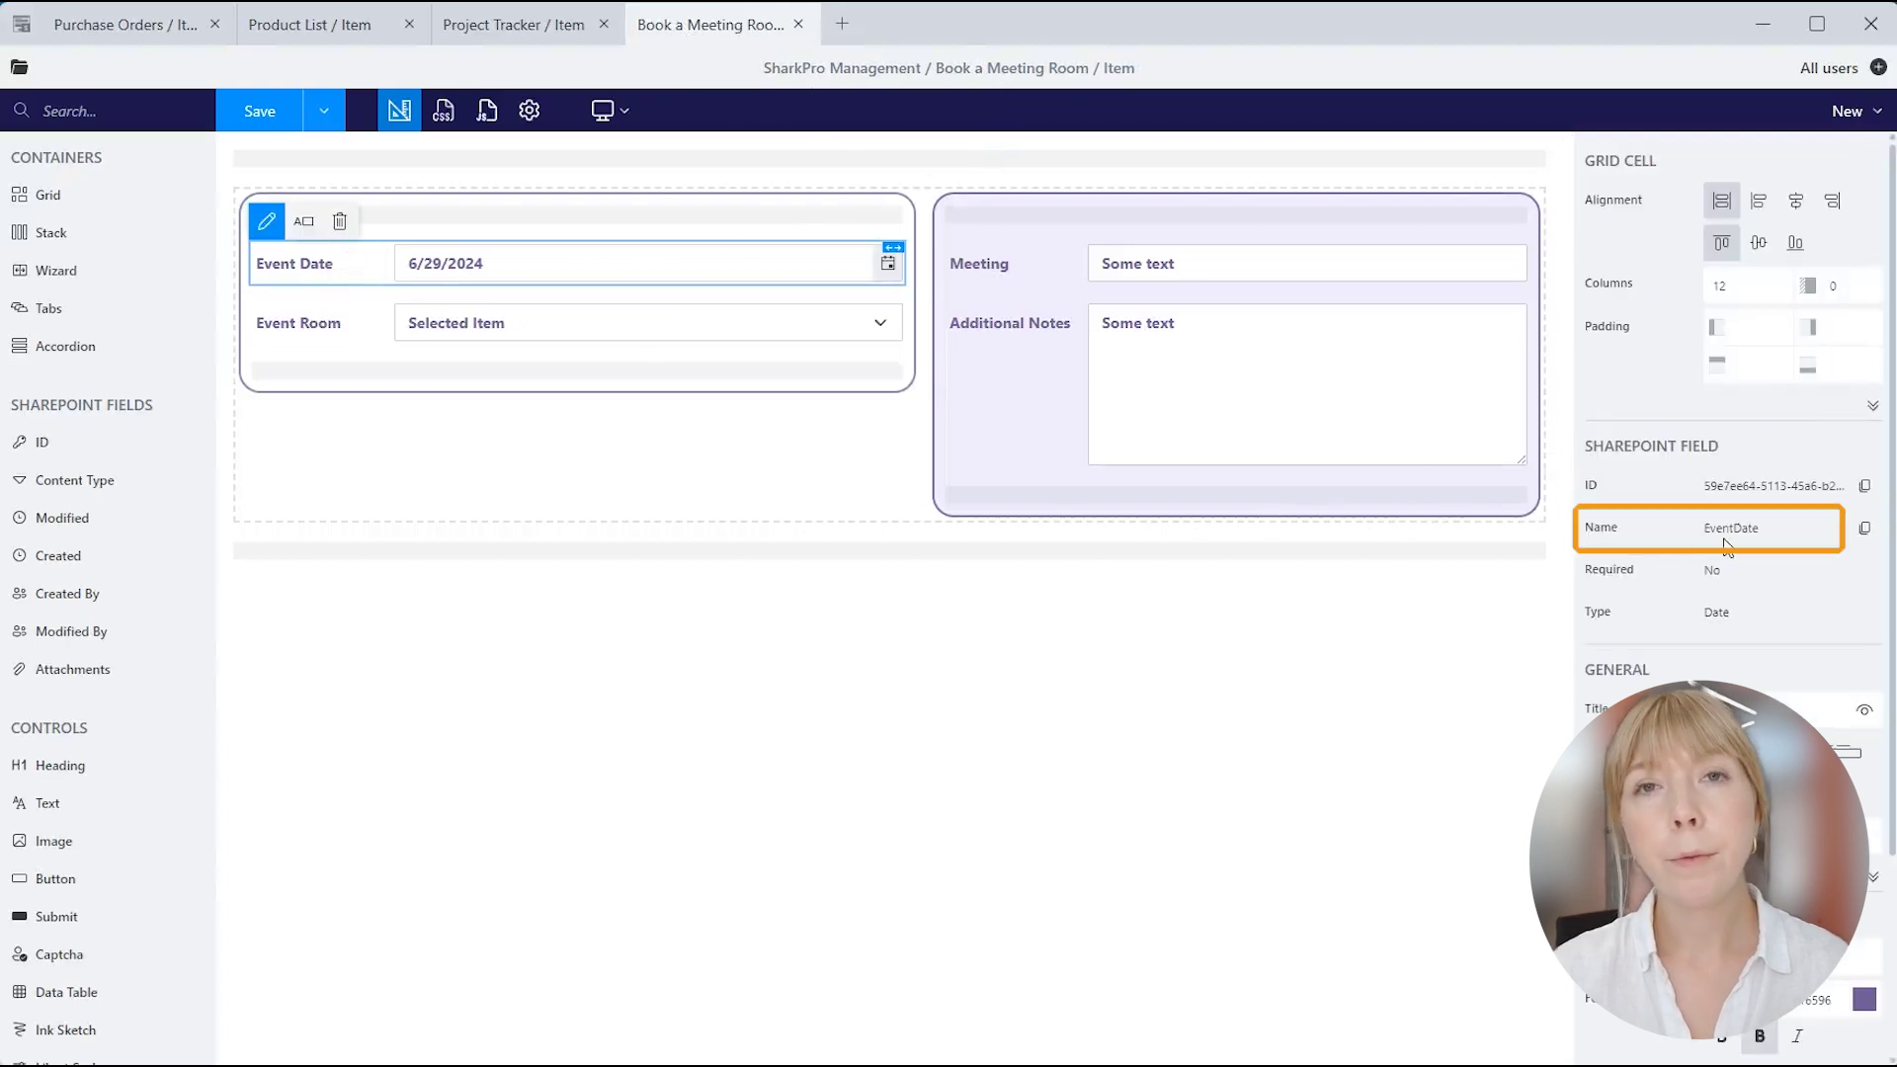
pyautogui.click(394, 324)
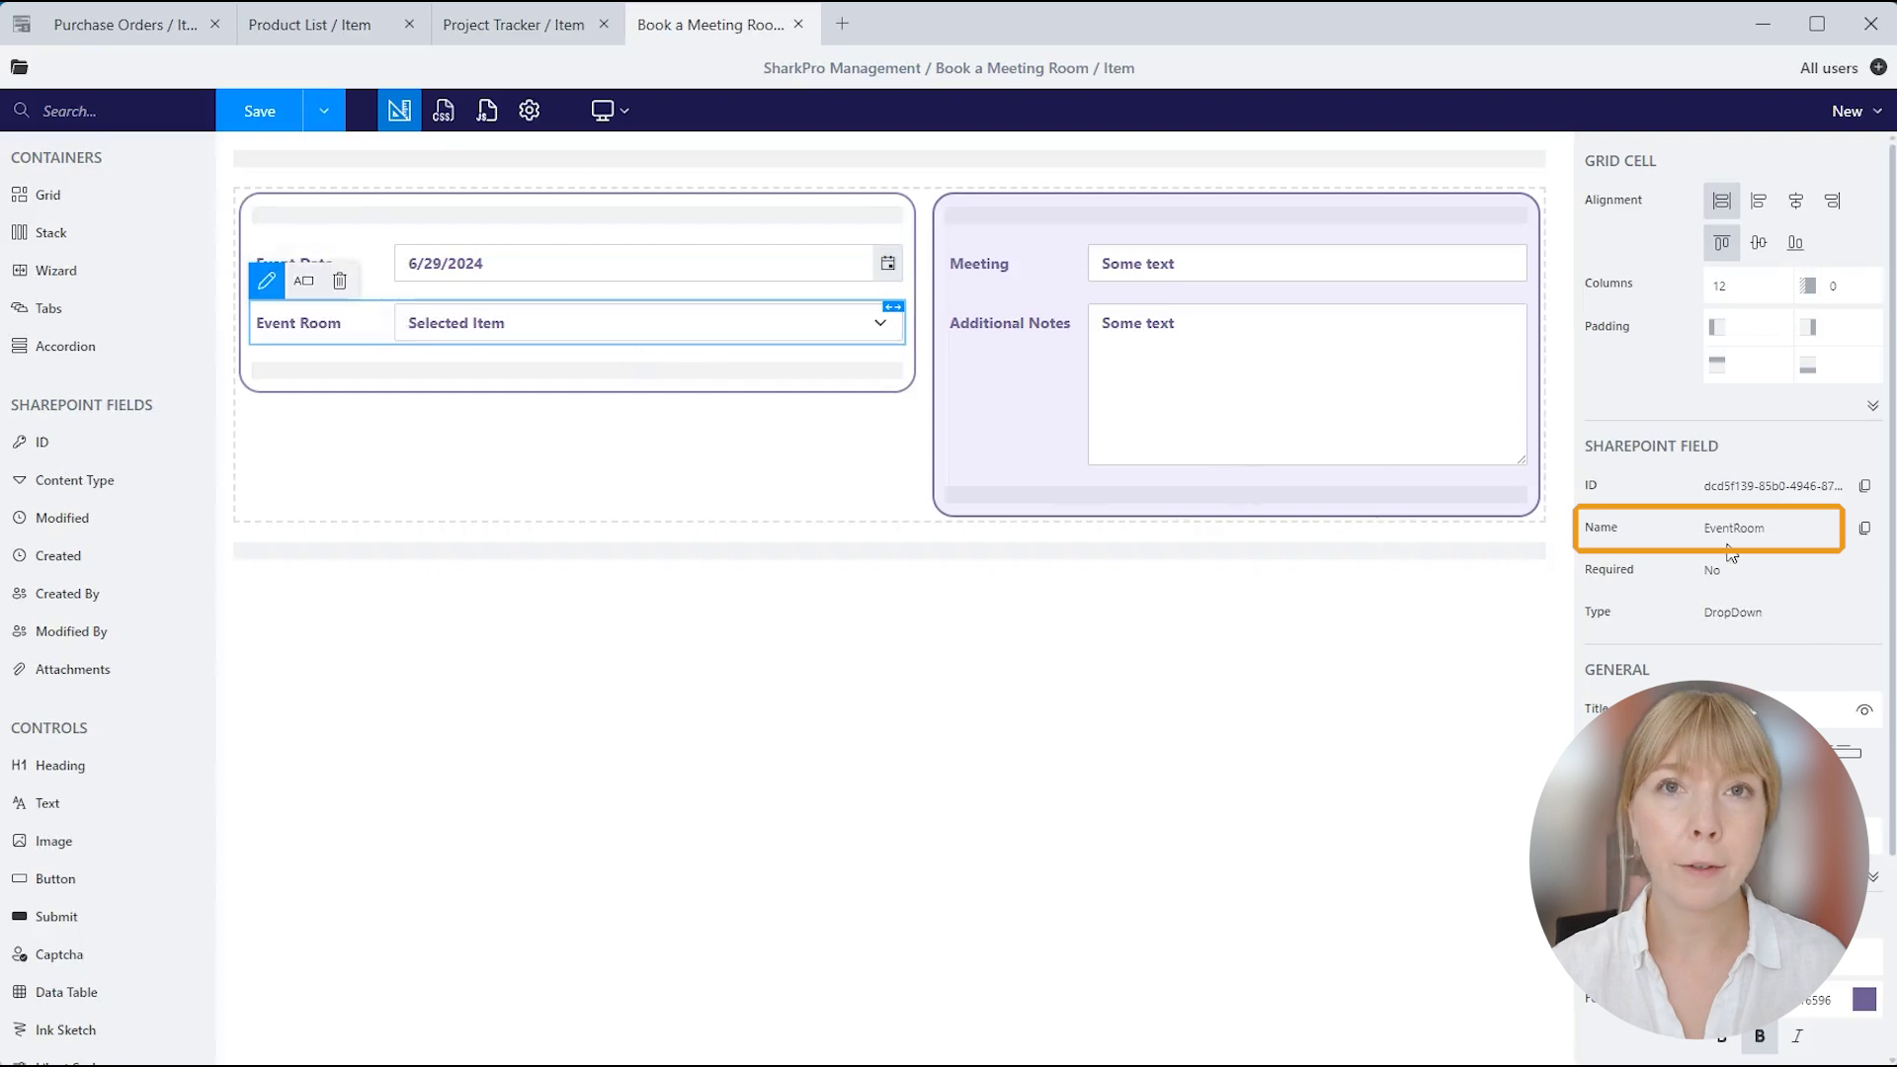
pyautogui.click(488, 111)
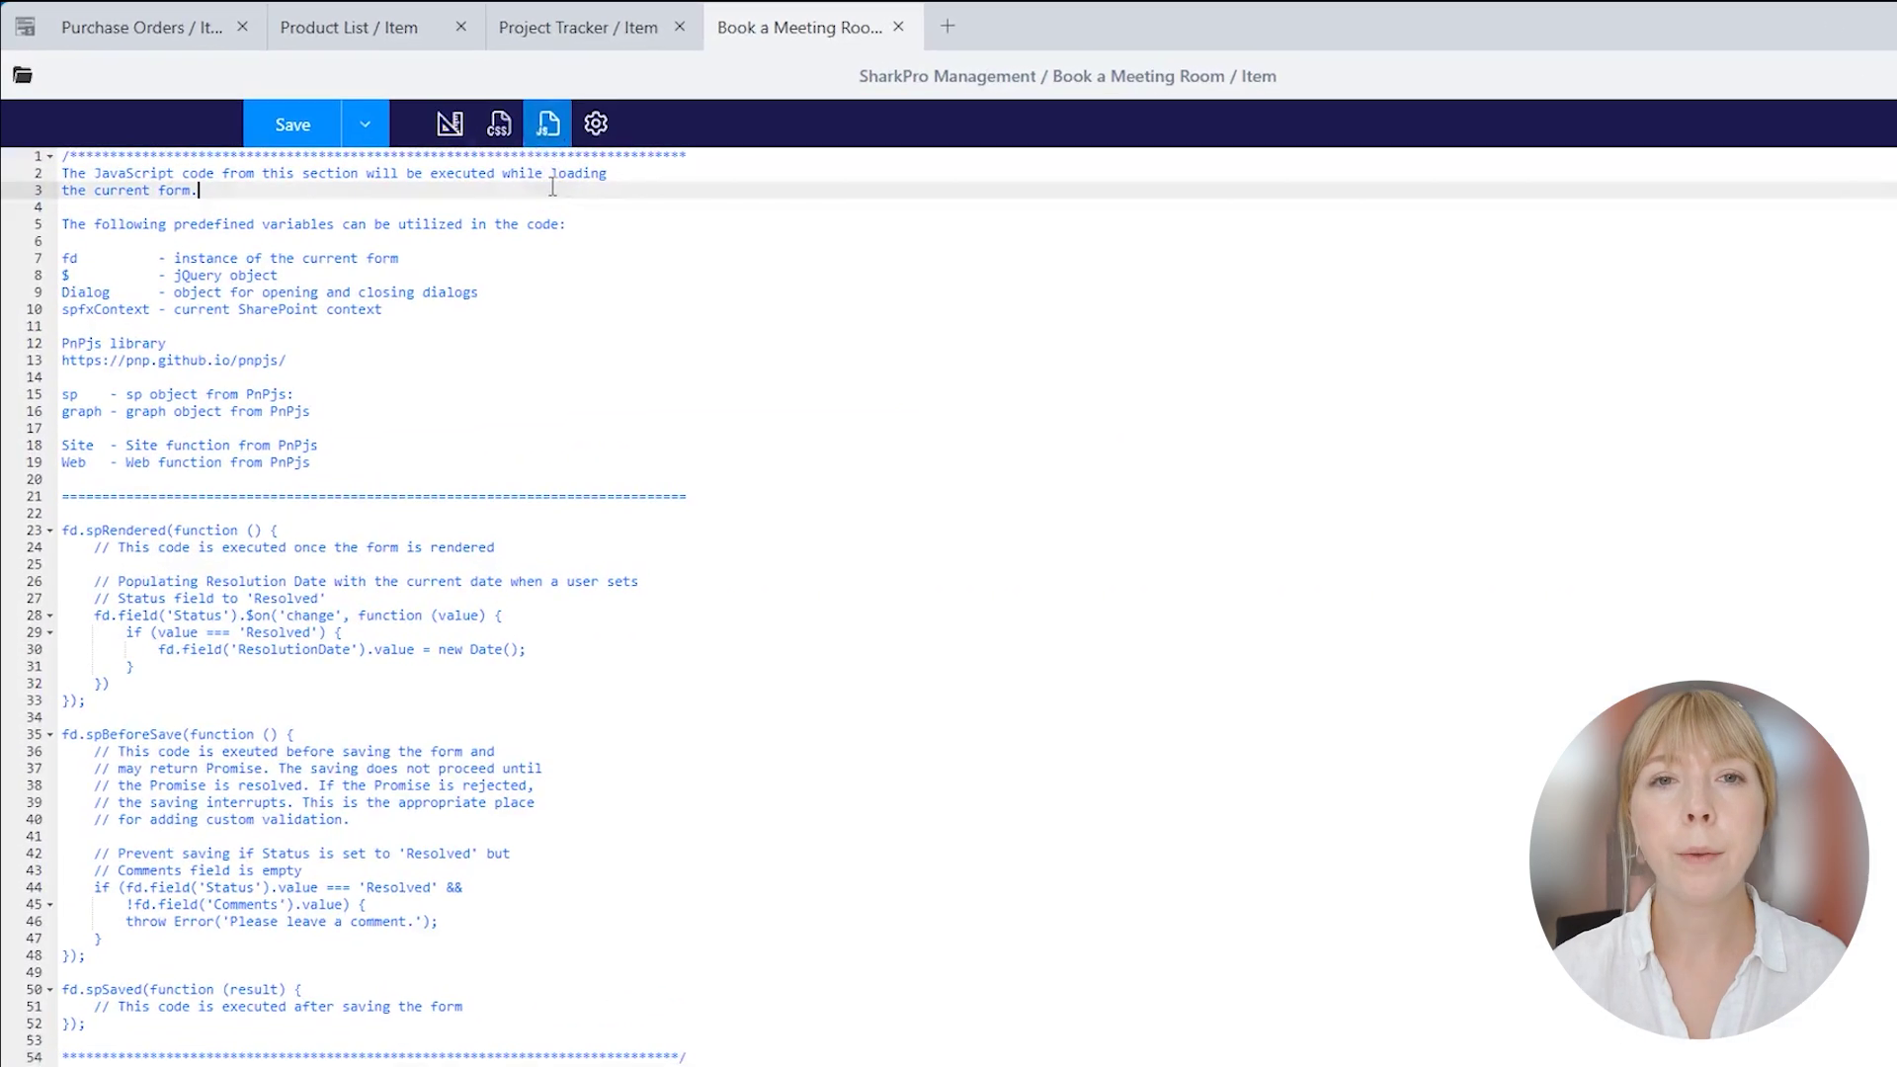
pyautogui.hotkey('ctrl', 'a')
pyautogui.write("fd.validators.push({     name: 'DoubleBookingValidator',     validate: async () => {         if (!fd.field('EventDate').value)             throw new Error('Select event date.');          if (!fd.field('EventRoom').value)             throw new Error('Select room.');          const from = fd.field('EventDate').value;         const to = new Date(from)         to.setDate(to.getDate() + 1);          const events = await sp.web.lists.getById(fd.spFormCtx.ListAttributes.Id).items.select('Title')             .filter(`EventRoom eq '${fd.field('EventRoom').value}' and EventDate ge datetime'${from.toISOString()}' and EventDate le datetime'${to.toISOString()}'`)             .get()          if (events.length) {             throw new Error(`'${events[0].Title}' is already scheduled for the selected date and room.`)         }          return true;     } });")
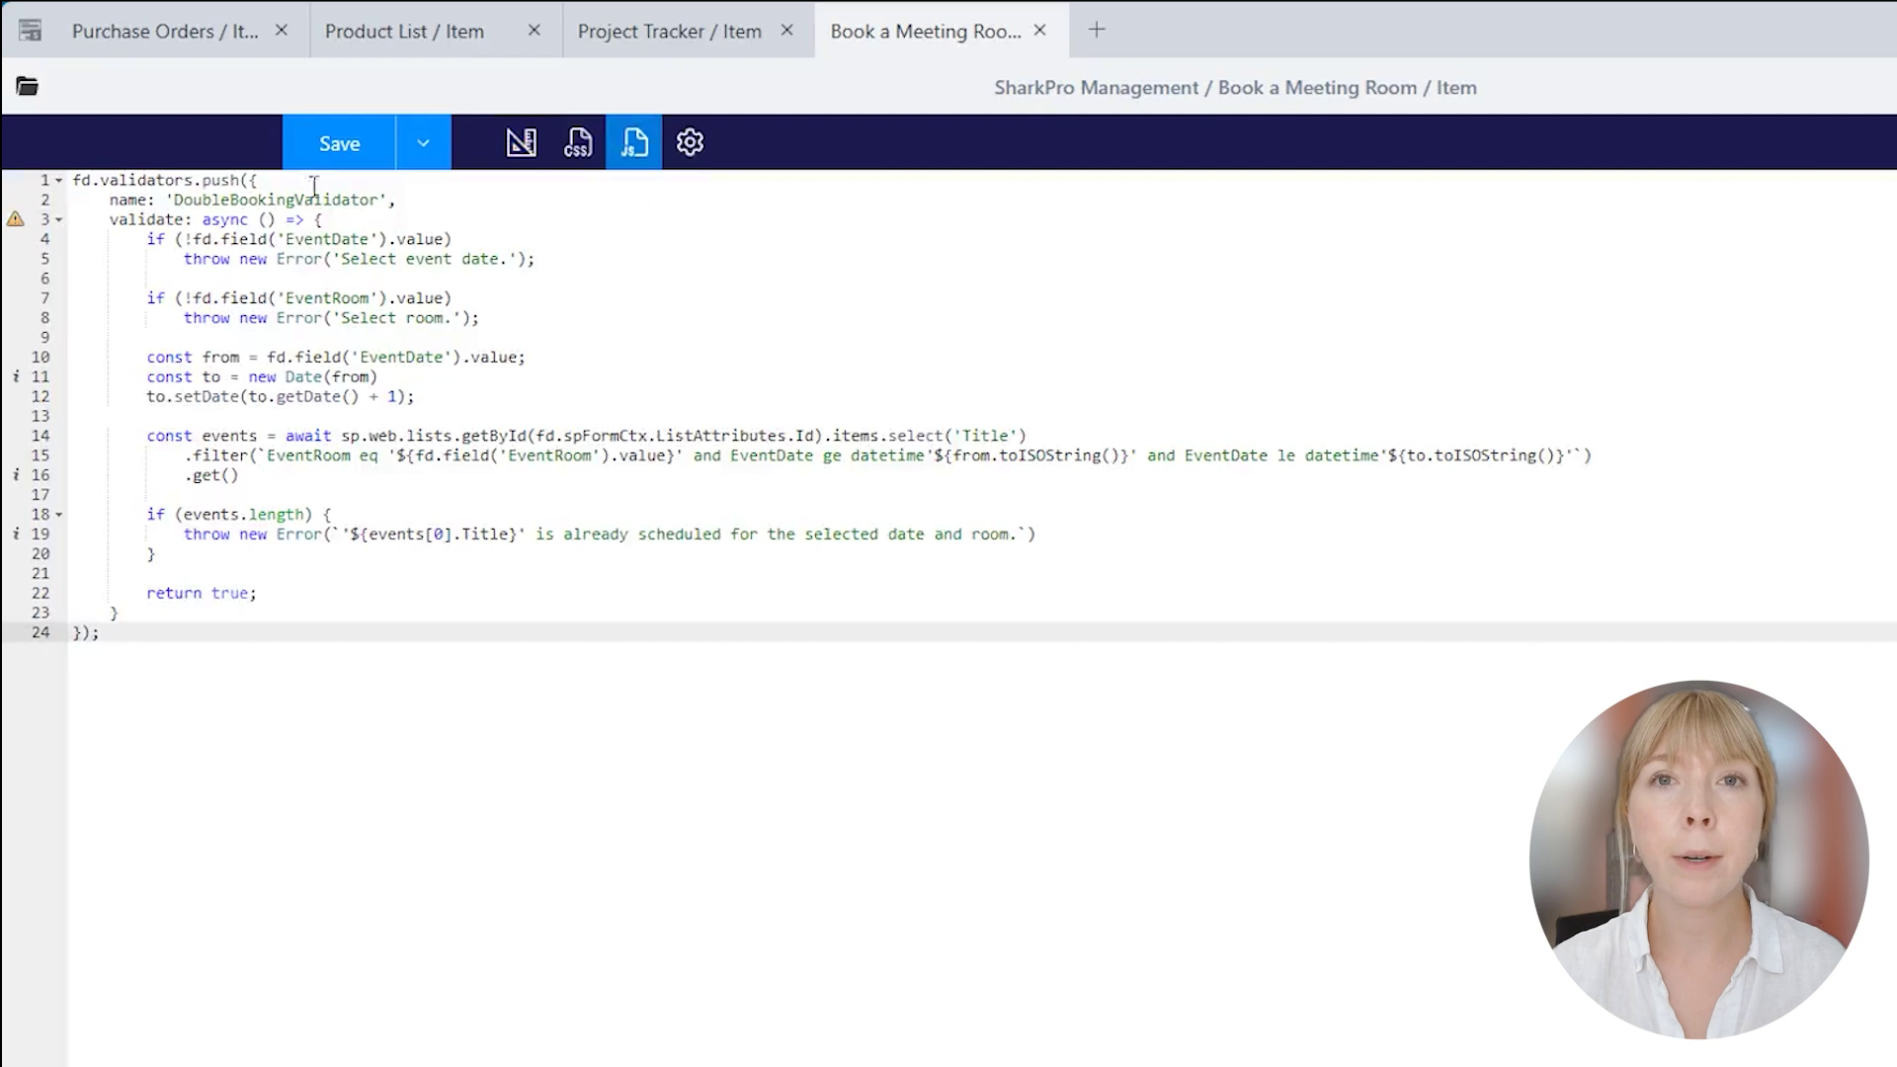
# Review the validator's EventDate/EventRoom checks and error messages, then save the form.
pyautogui.click(452, 197)
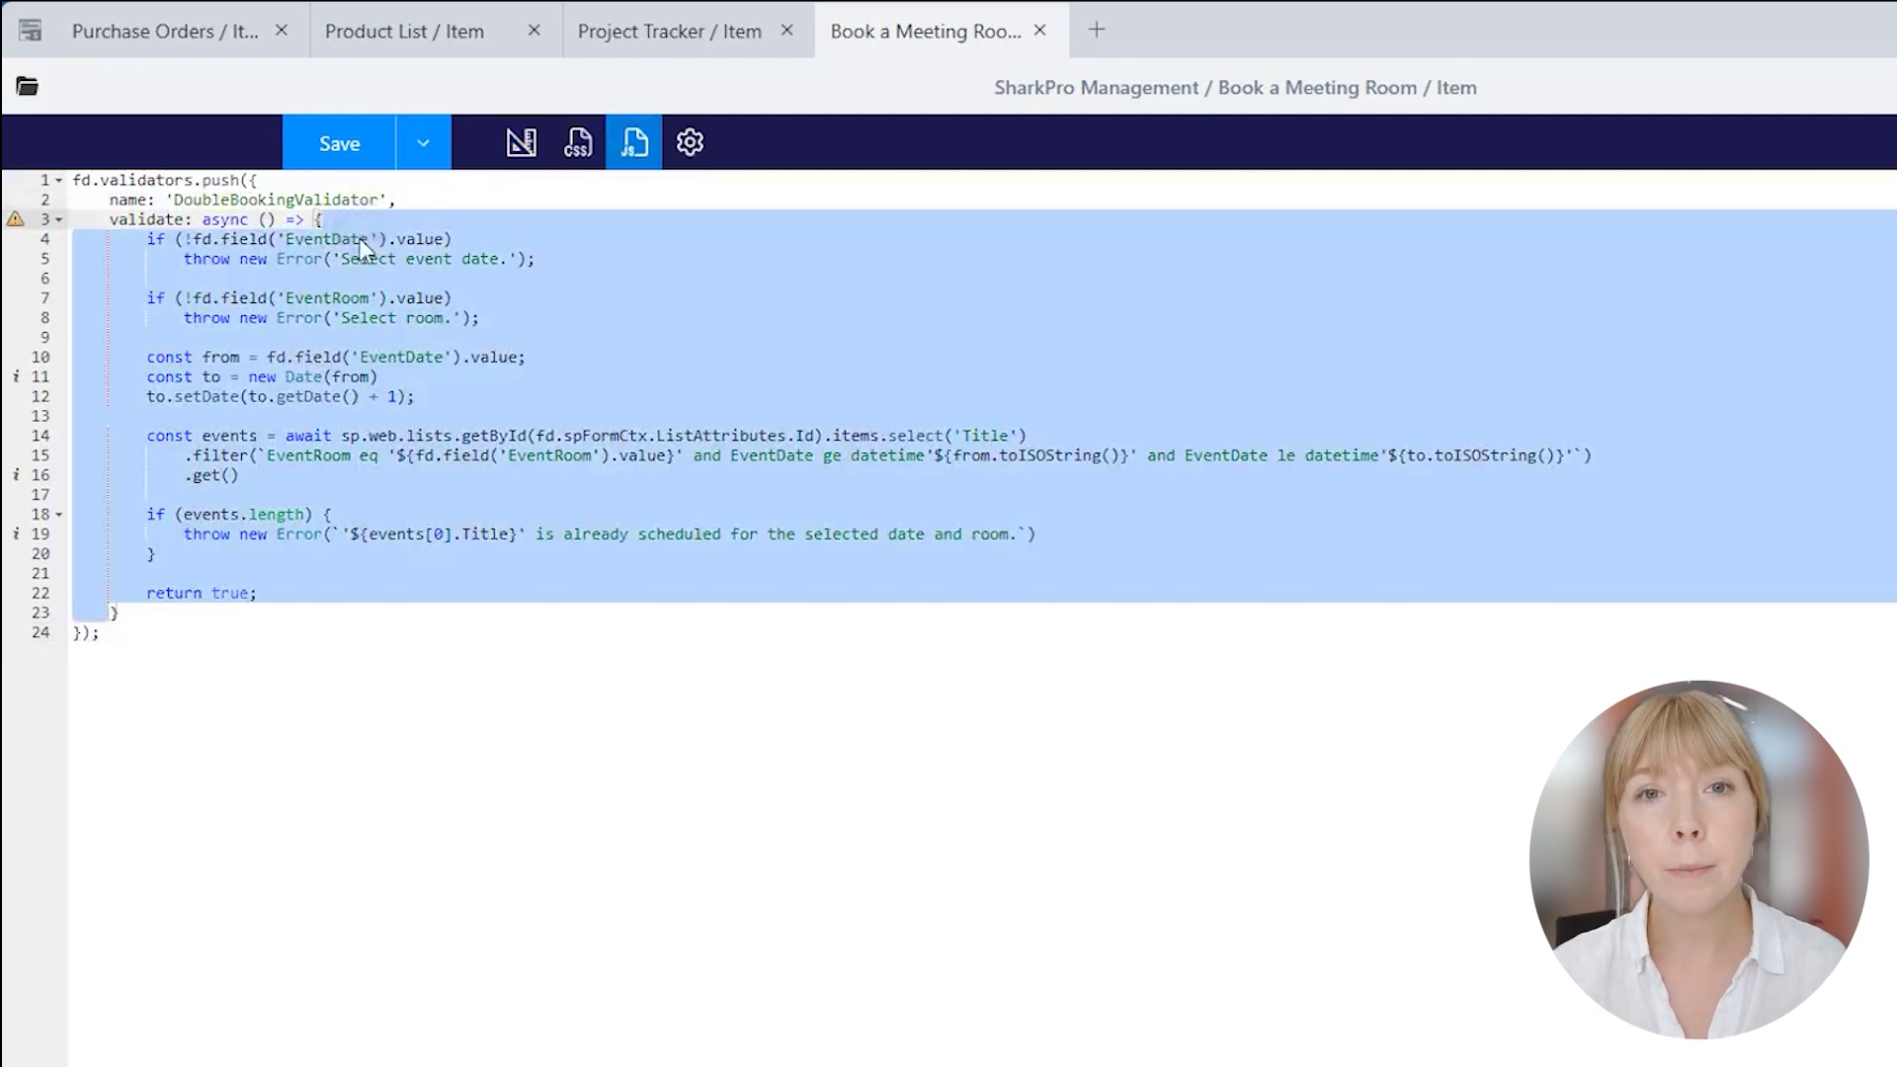
pyautogui.doubleClick(327, 239)
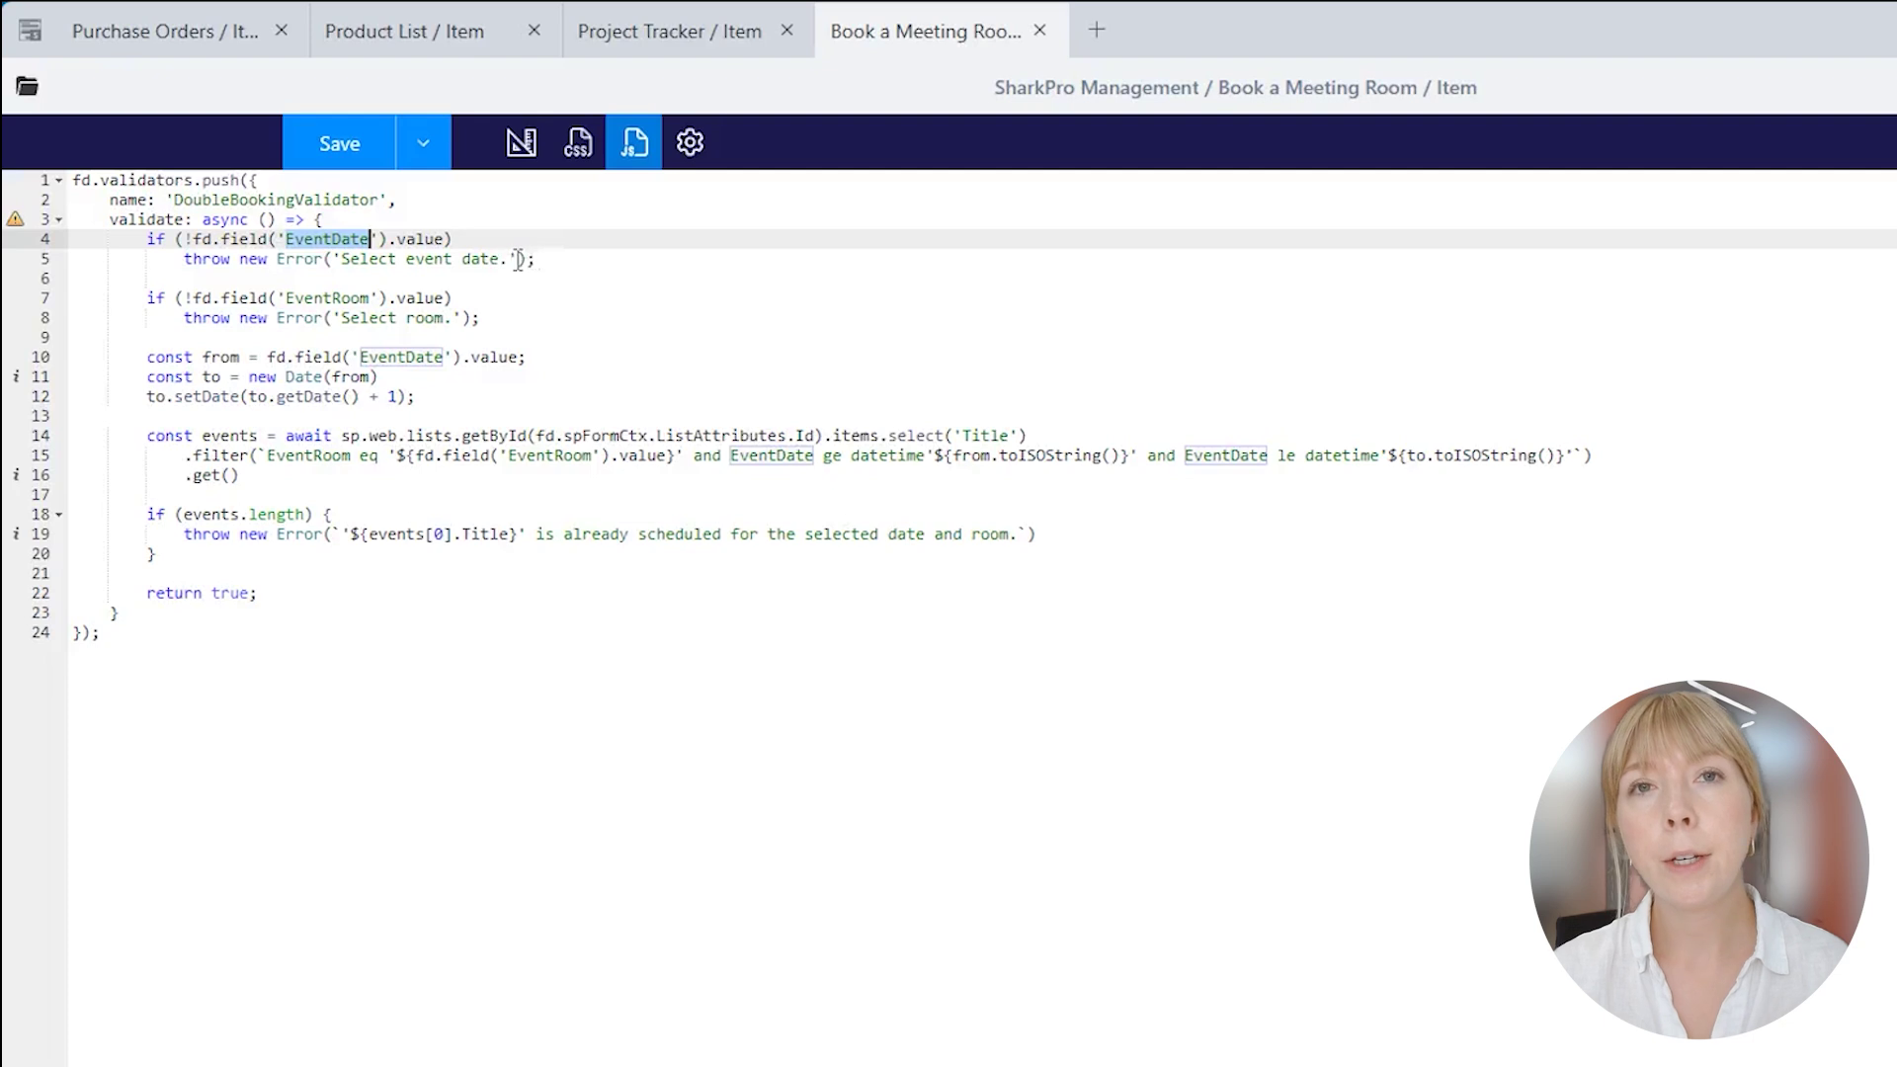
pyautogui.click(550, 261)
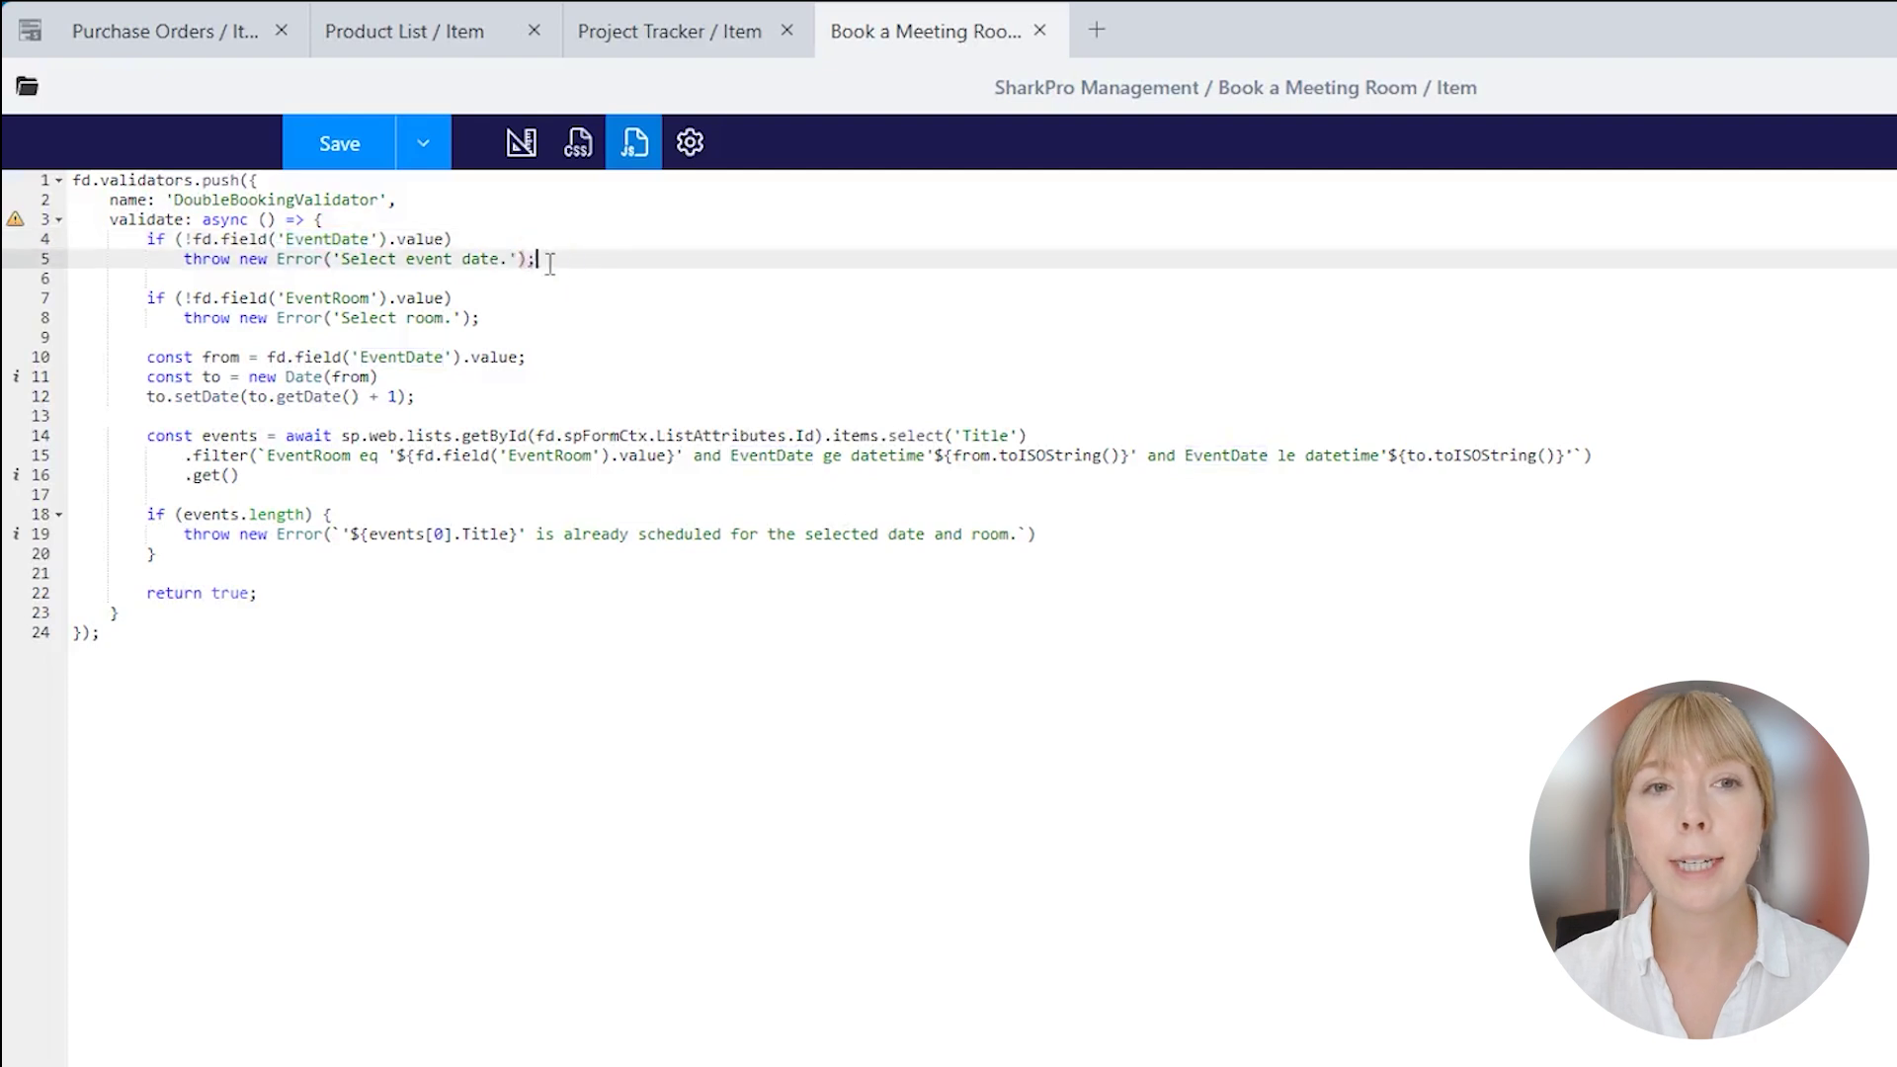
pyautogui.doubleClick(361, 299)
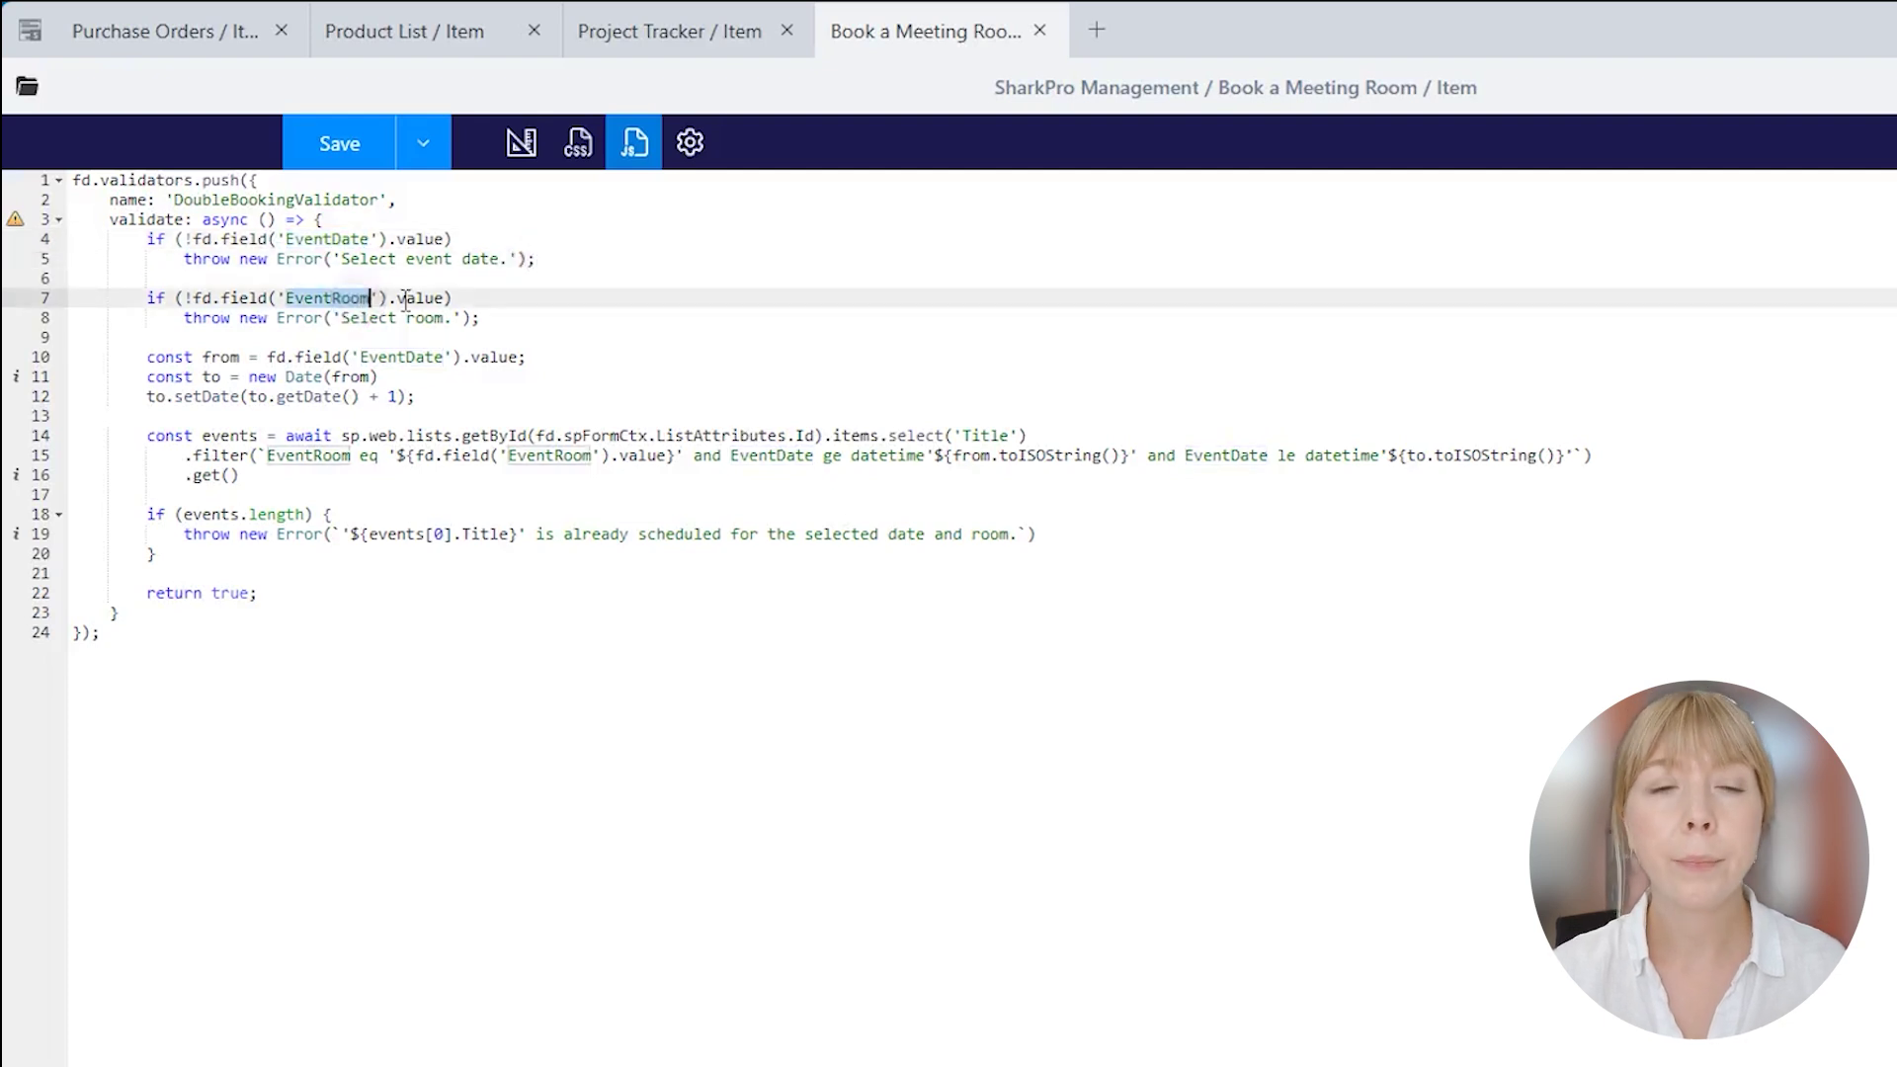
pyautogui.click(495, 319)
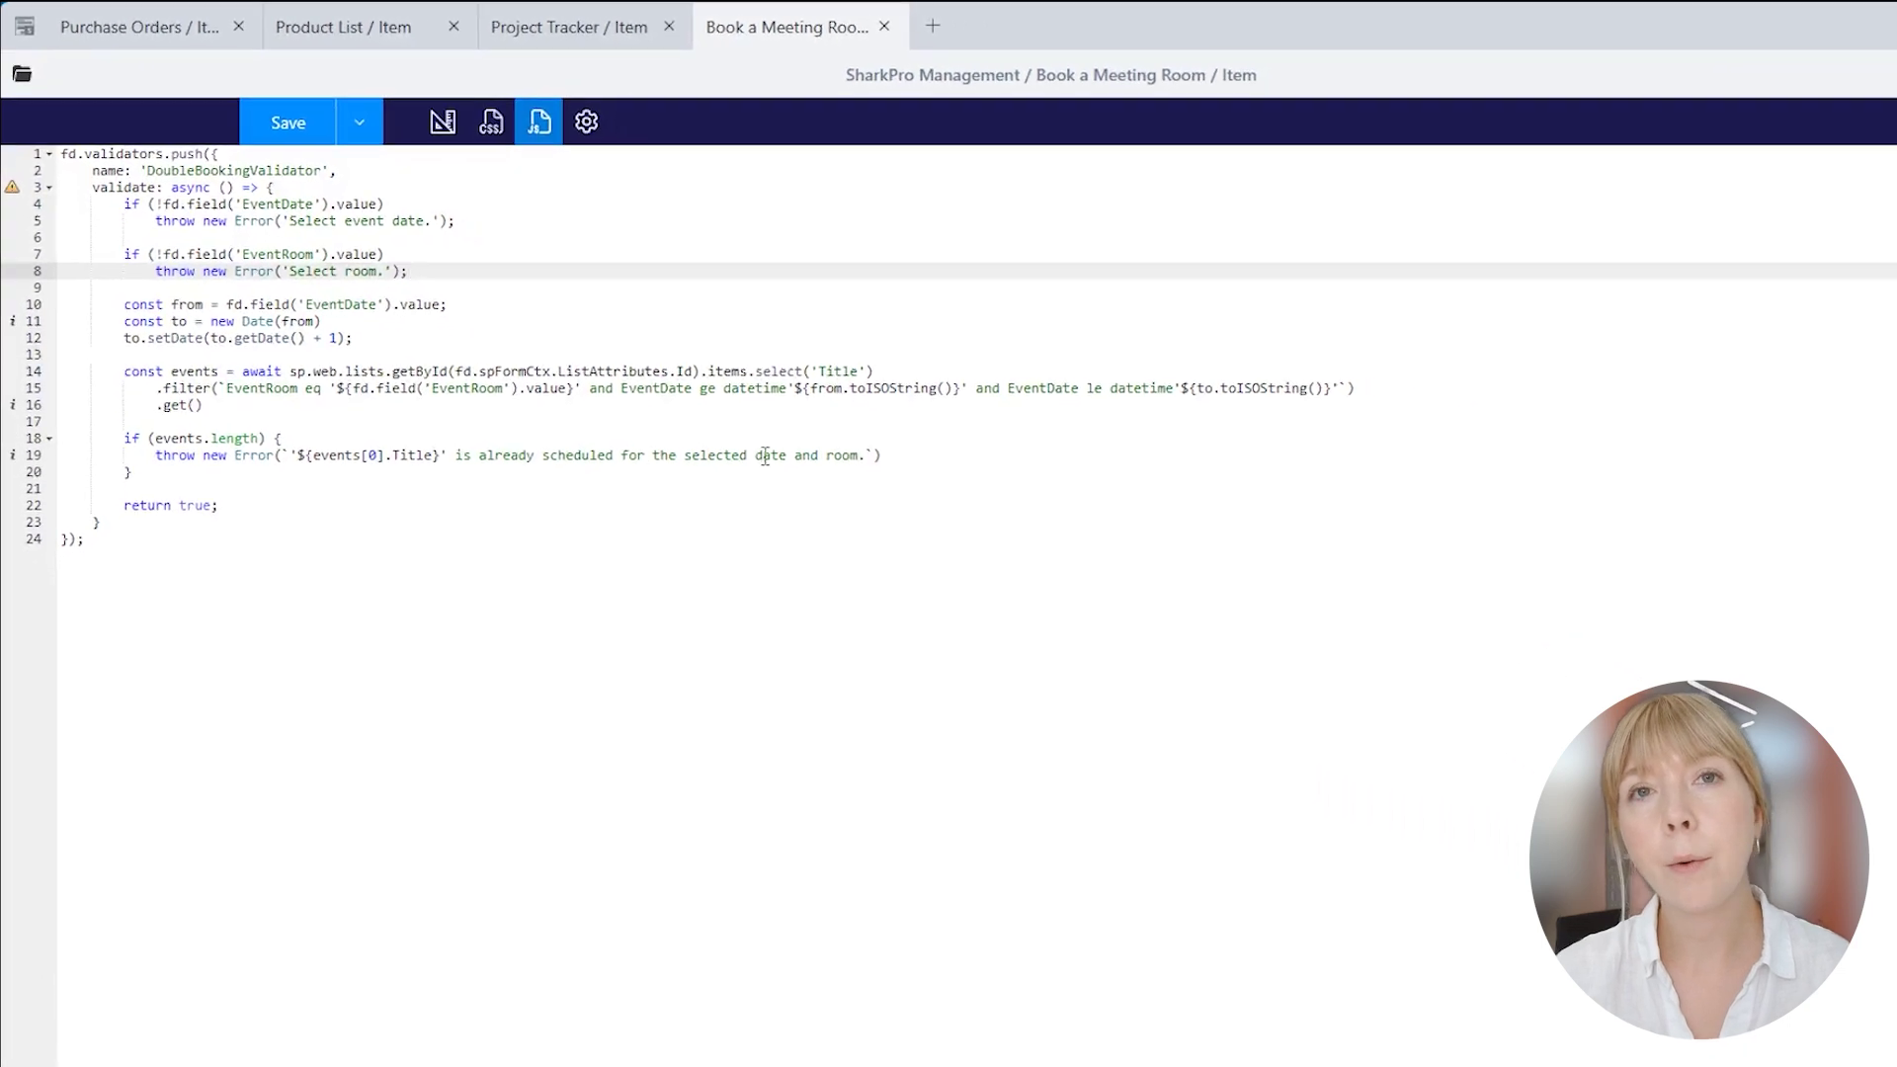
pyautogui.click(1043, 512)
pyautogui.click(323, 110)
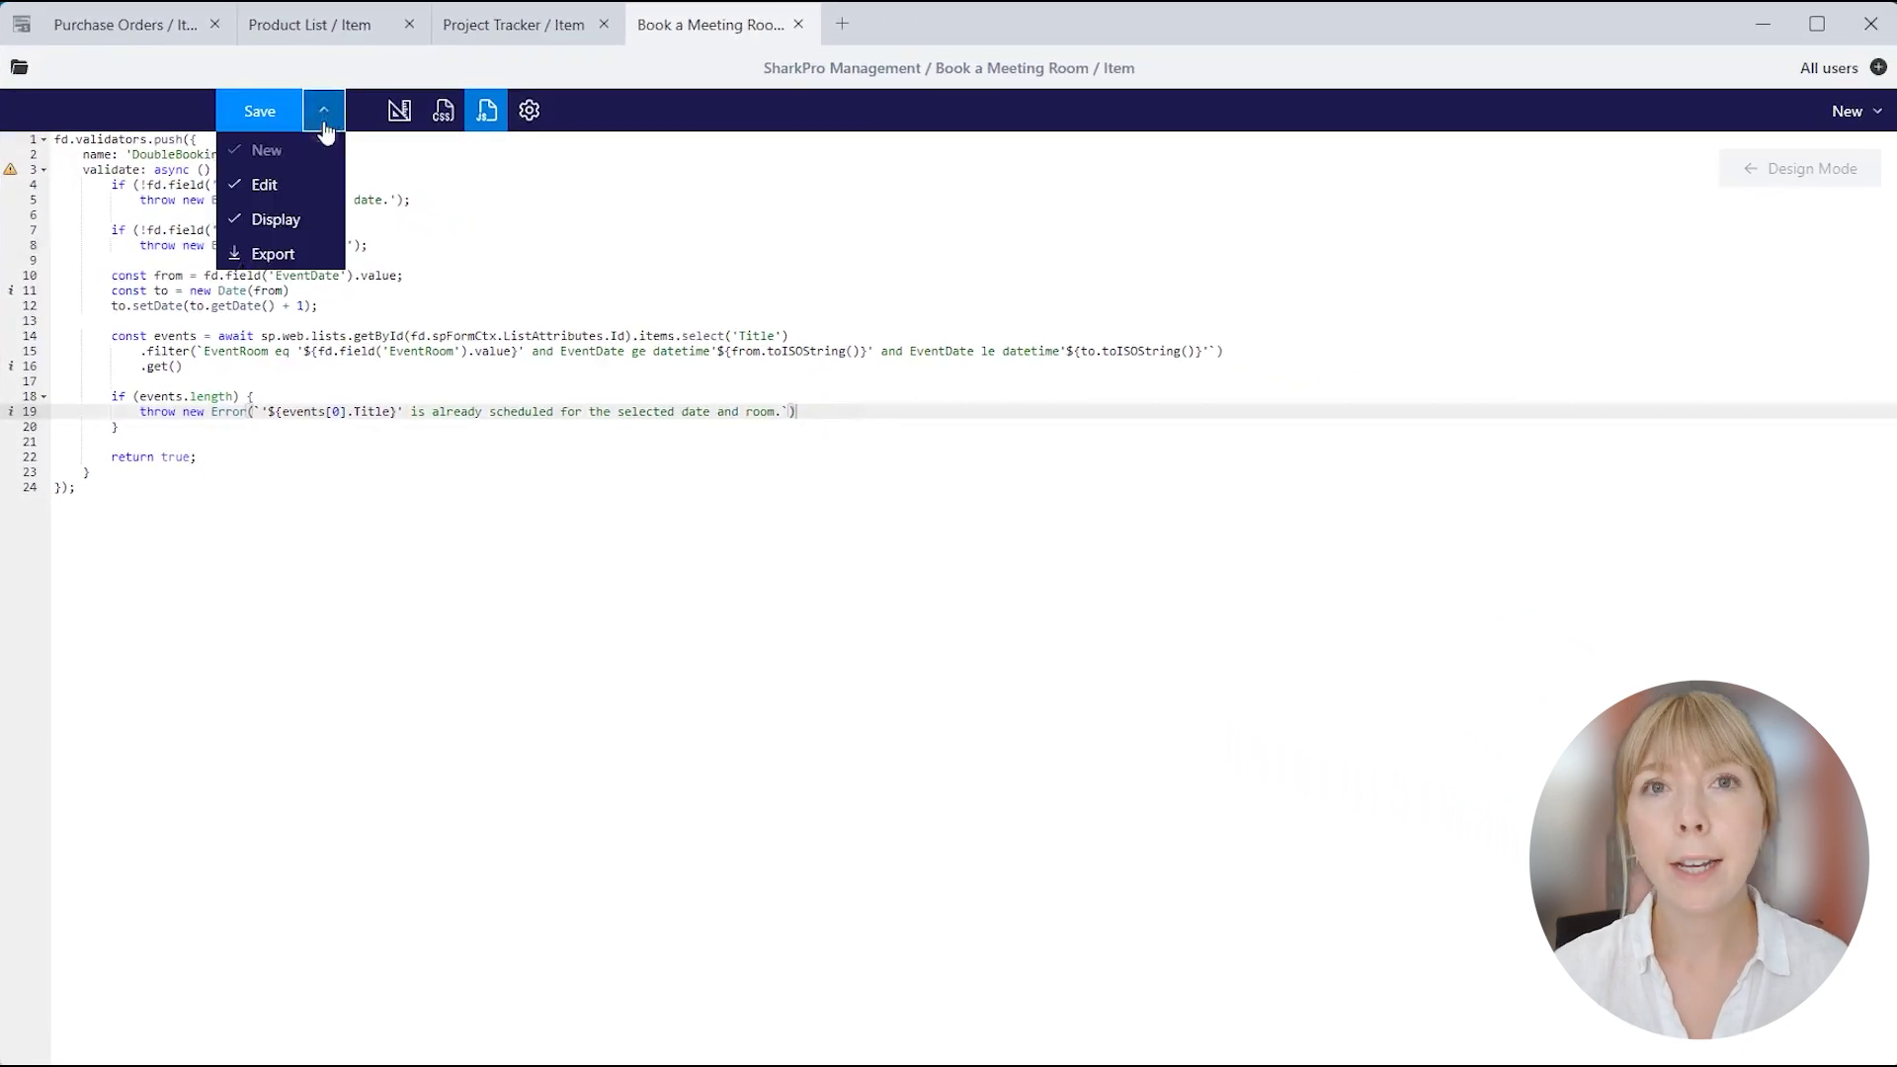
pyautogui.click(243, 113)
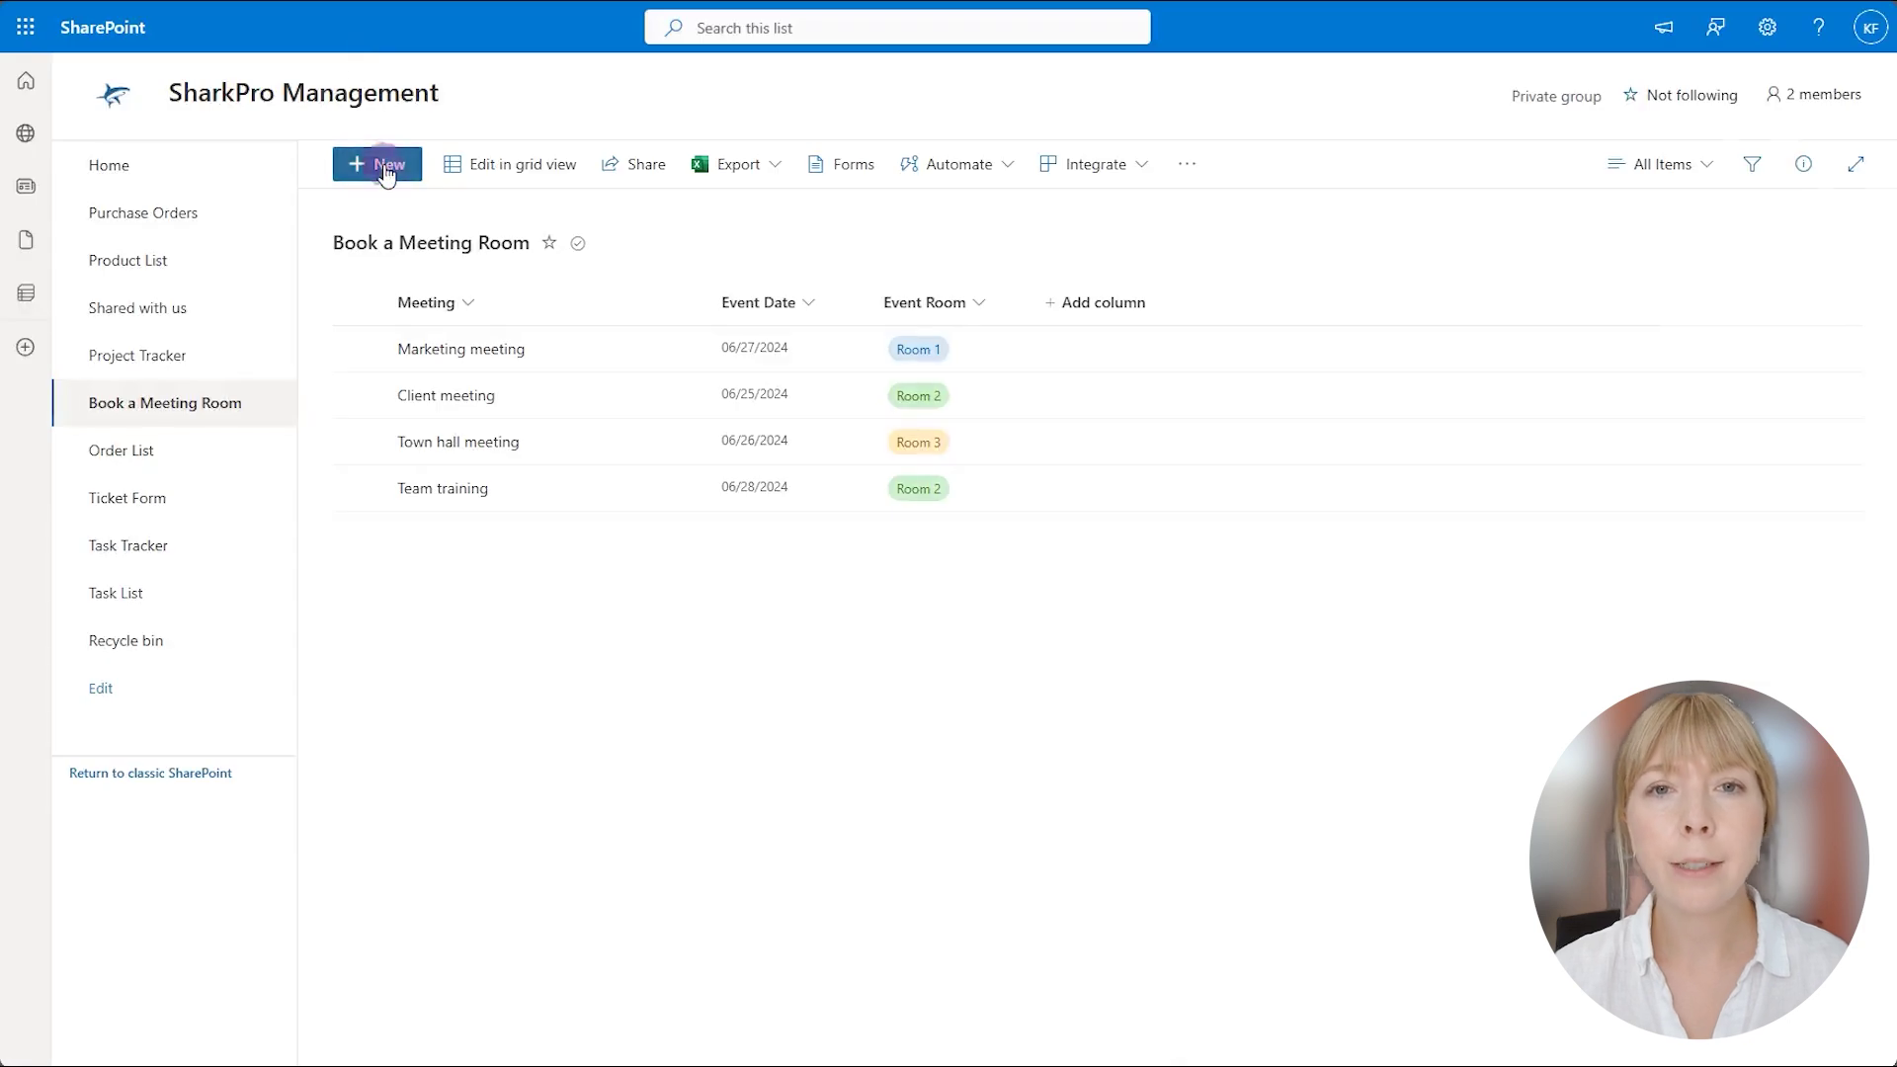
# Start a new booking titled 'Team brainstorming'.
pyautogui.click(385, 173)
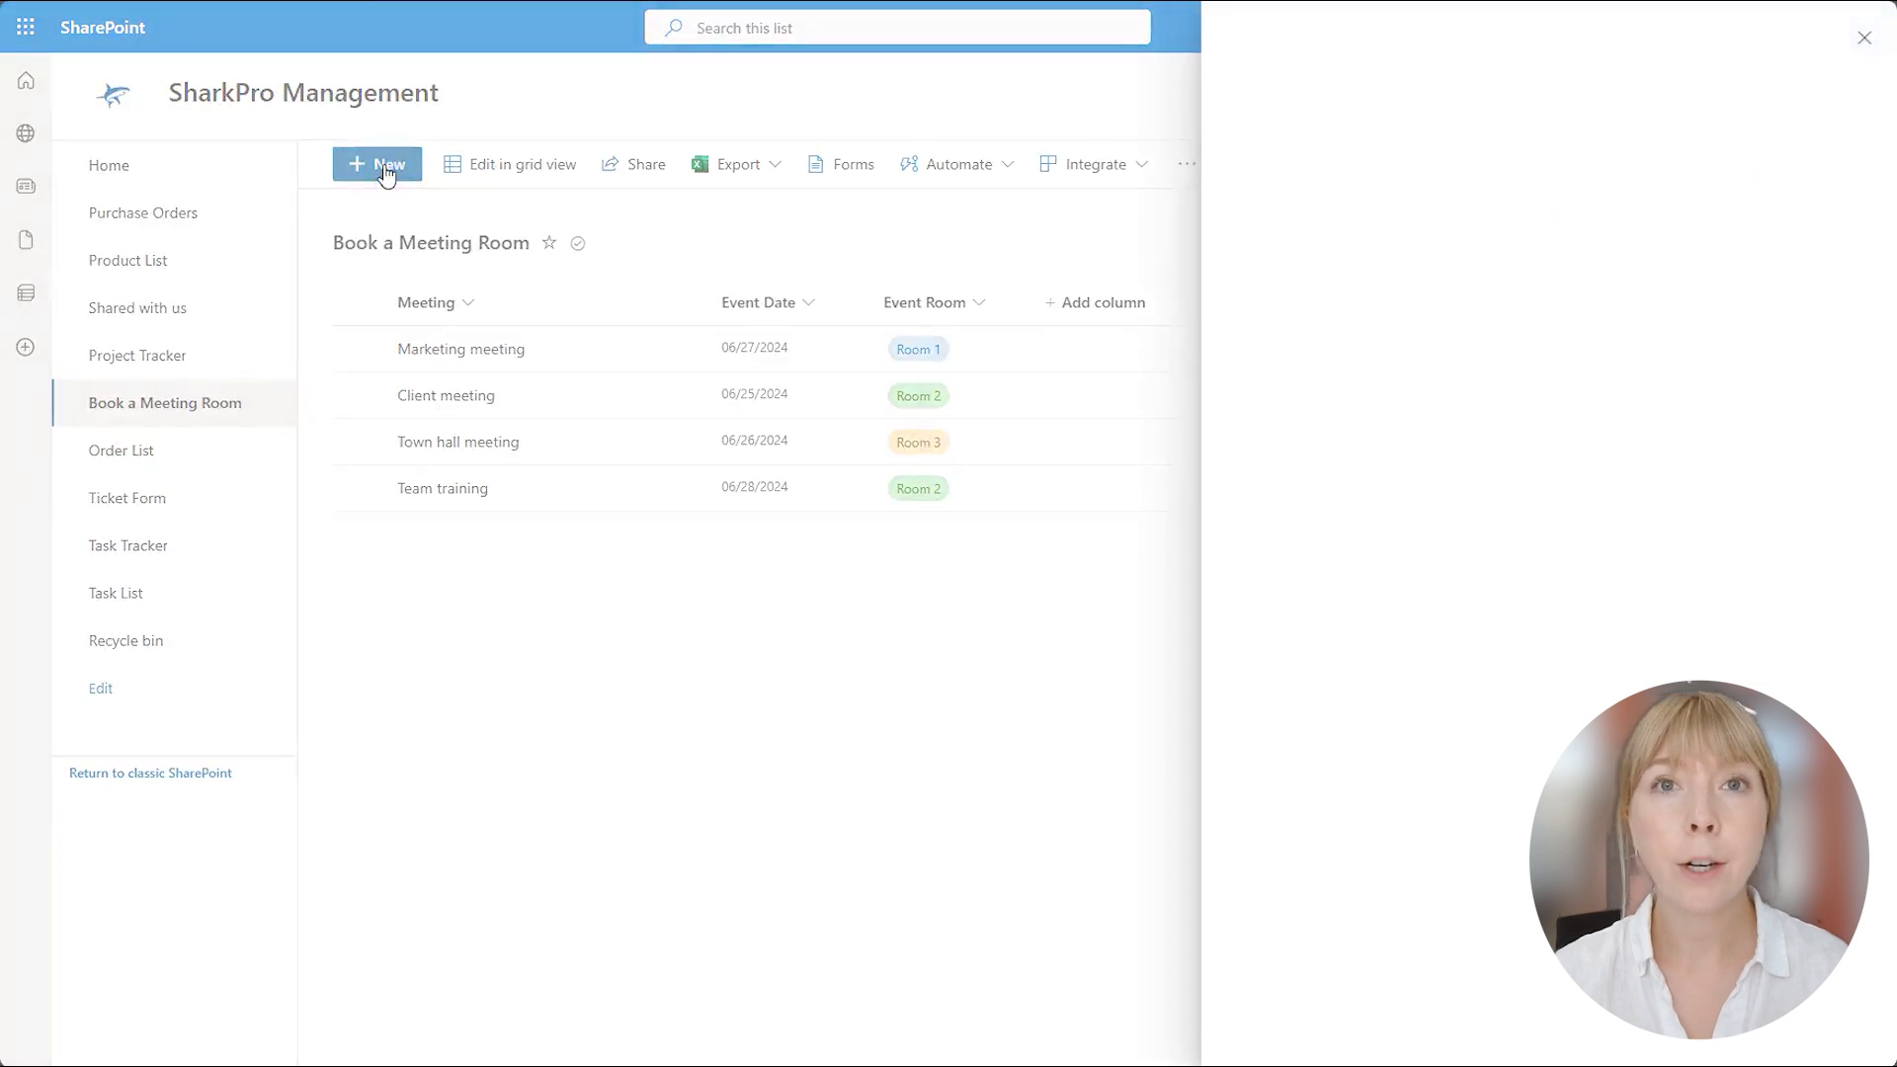
pyautogui.click(1402, 278)
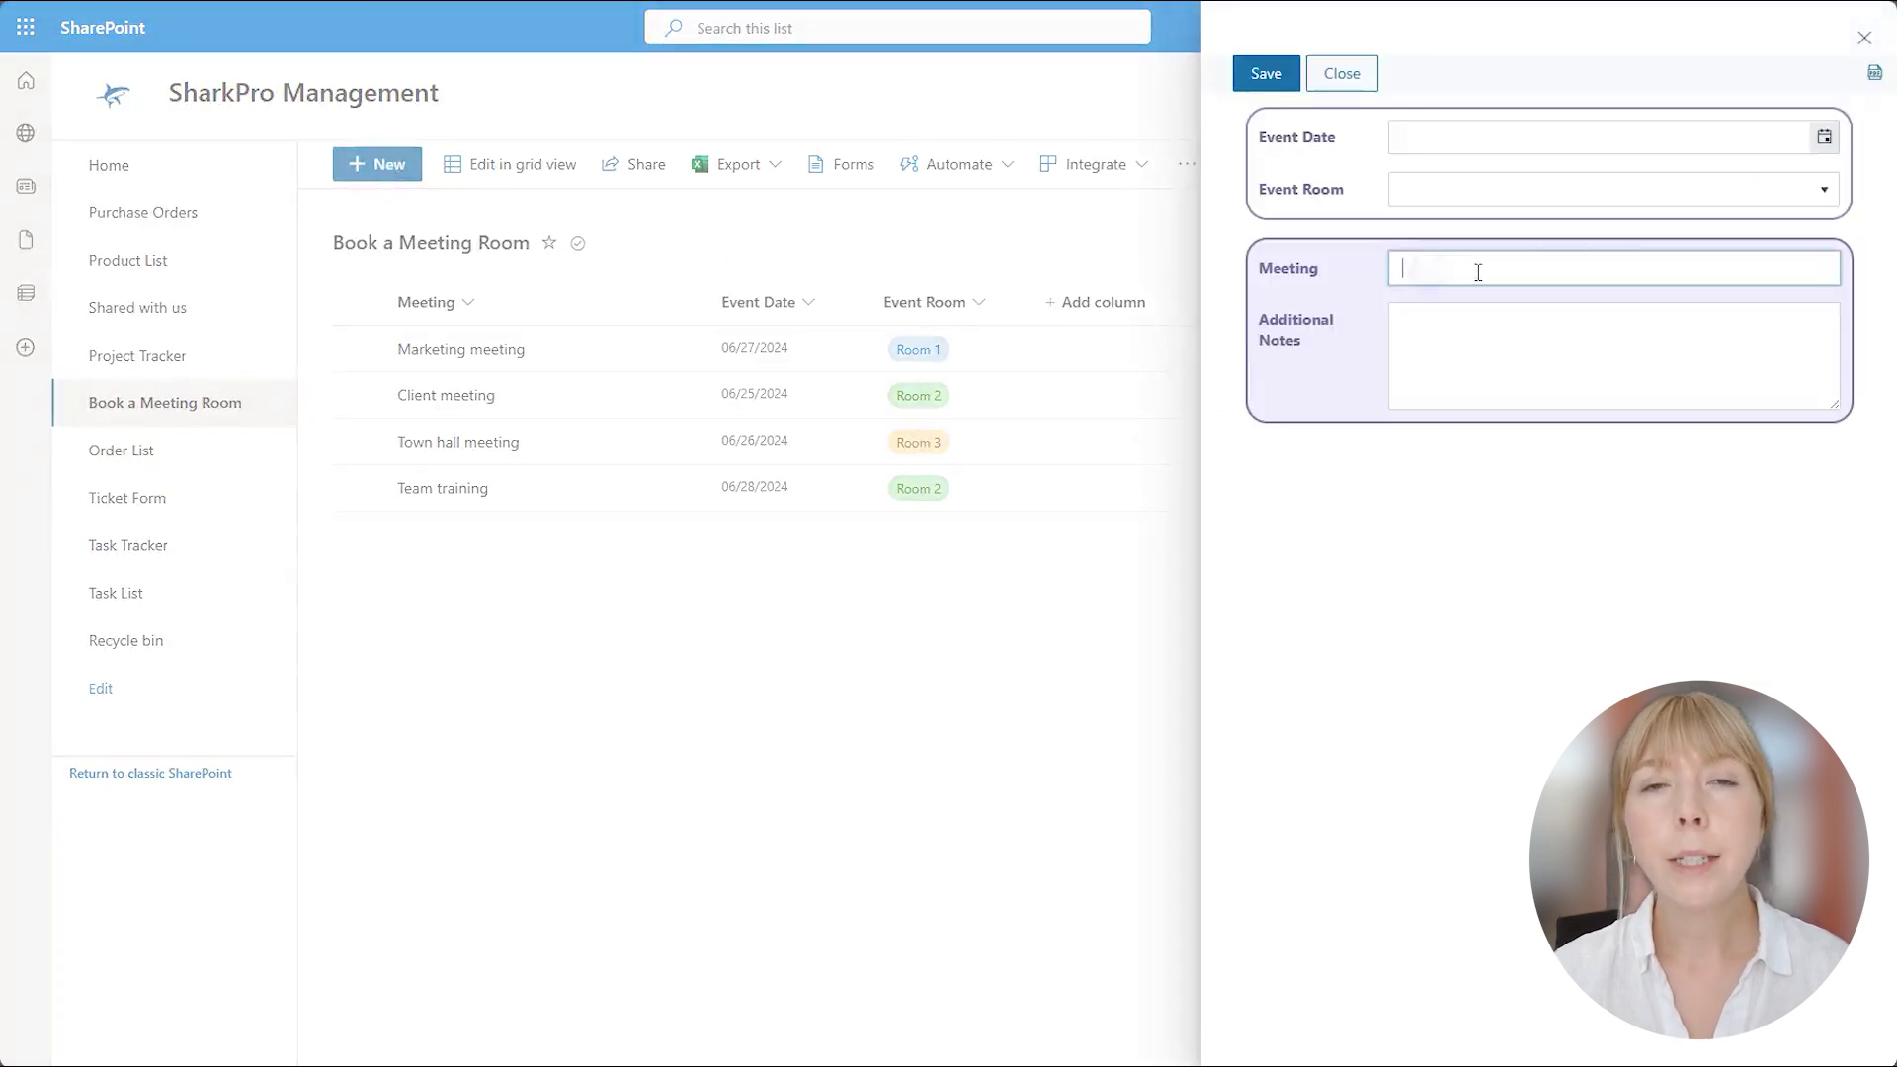
pyautogui.write('Team brainstorming')
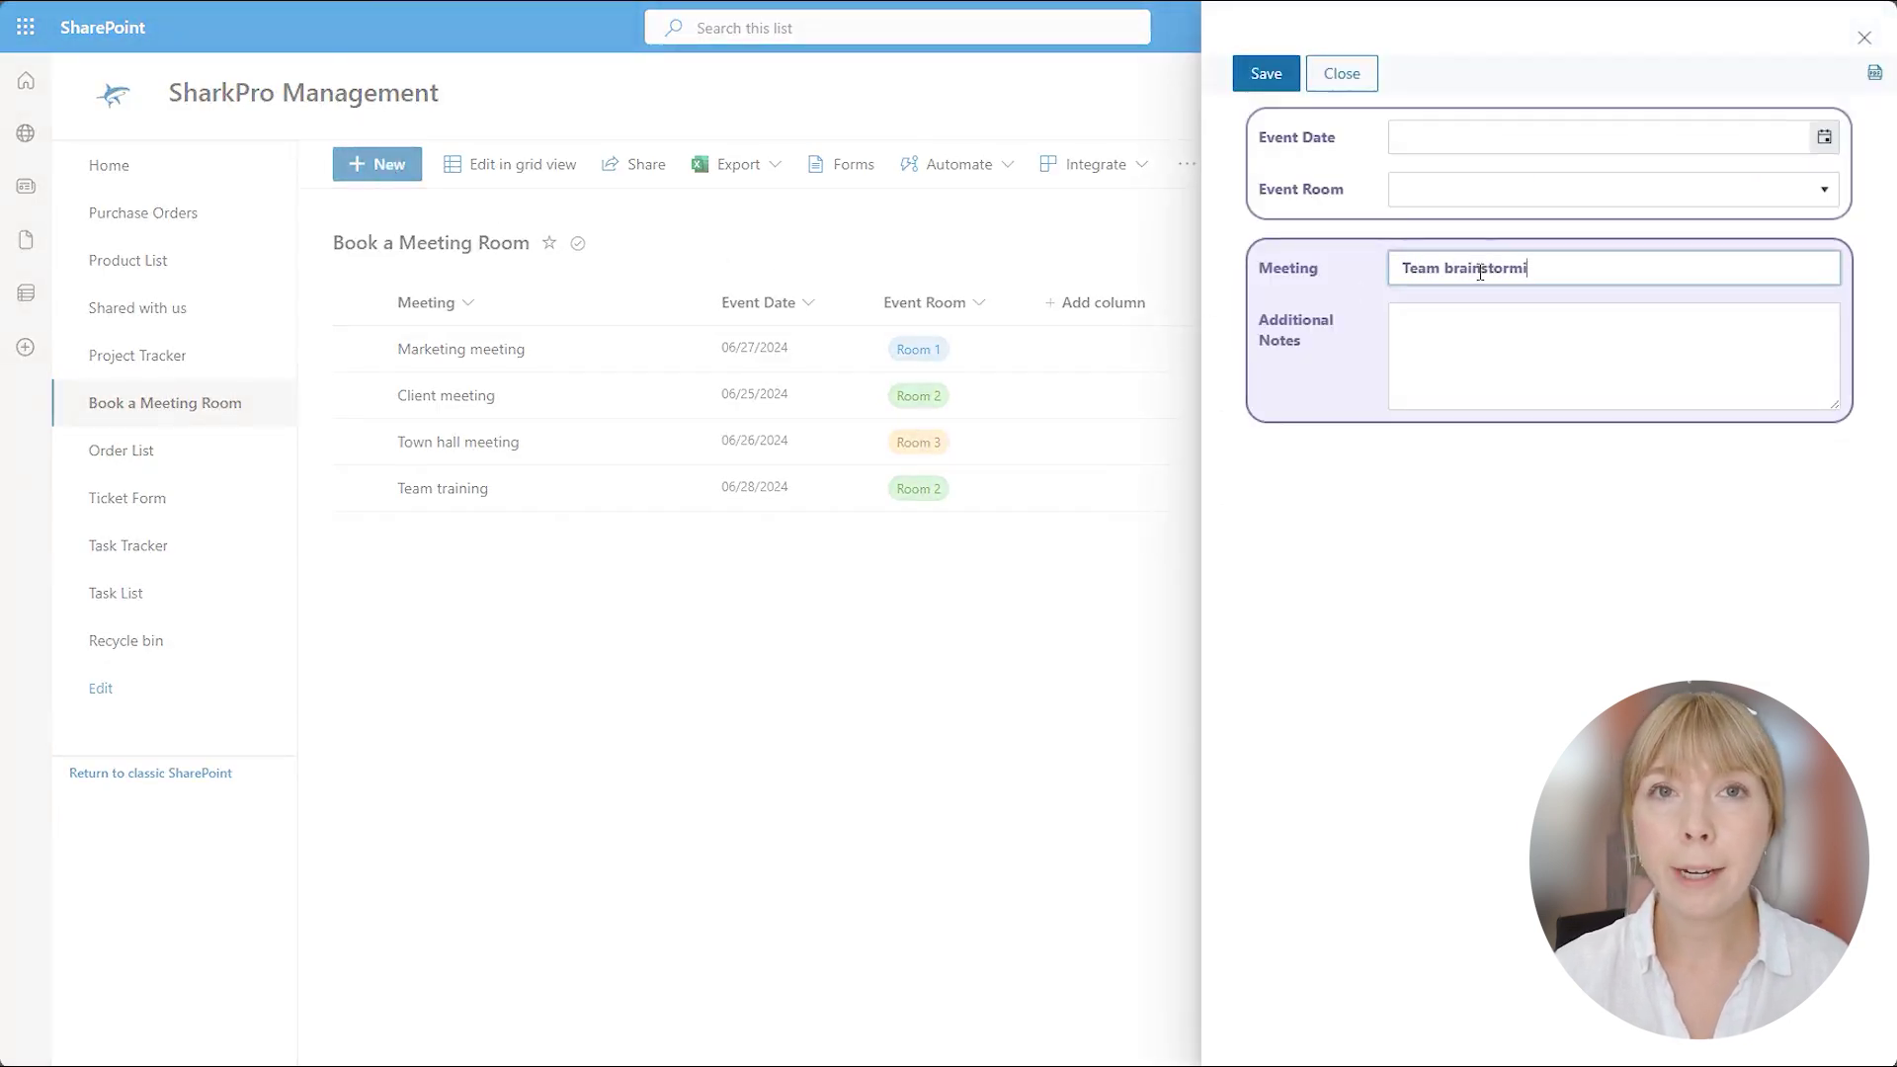
# Try saving the Team brainstorming booking in Room 1, then discard the form.
pyautogui.click(1469, 195)
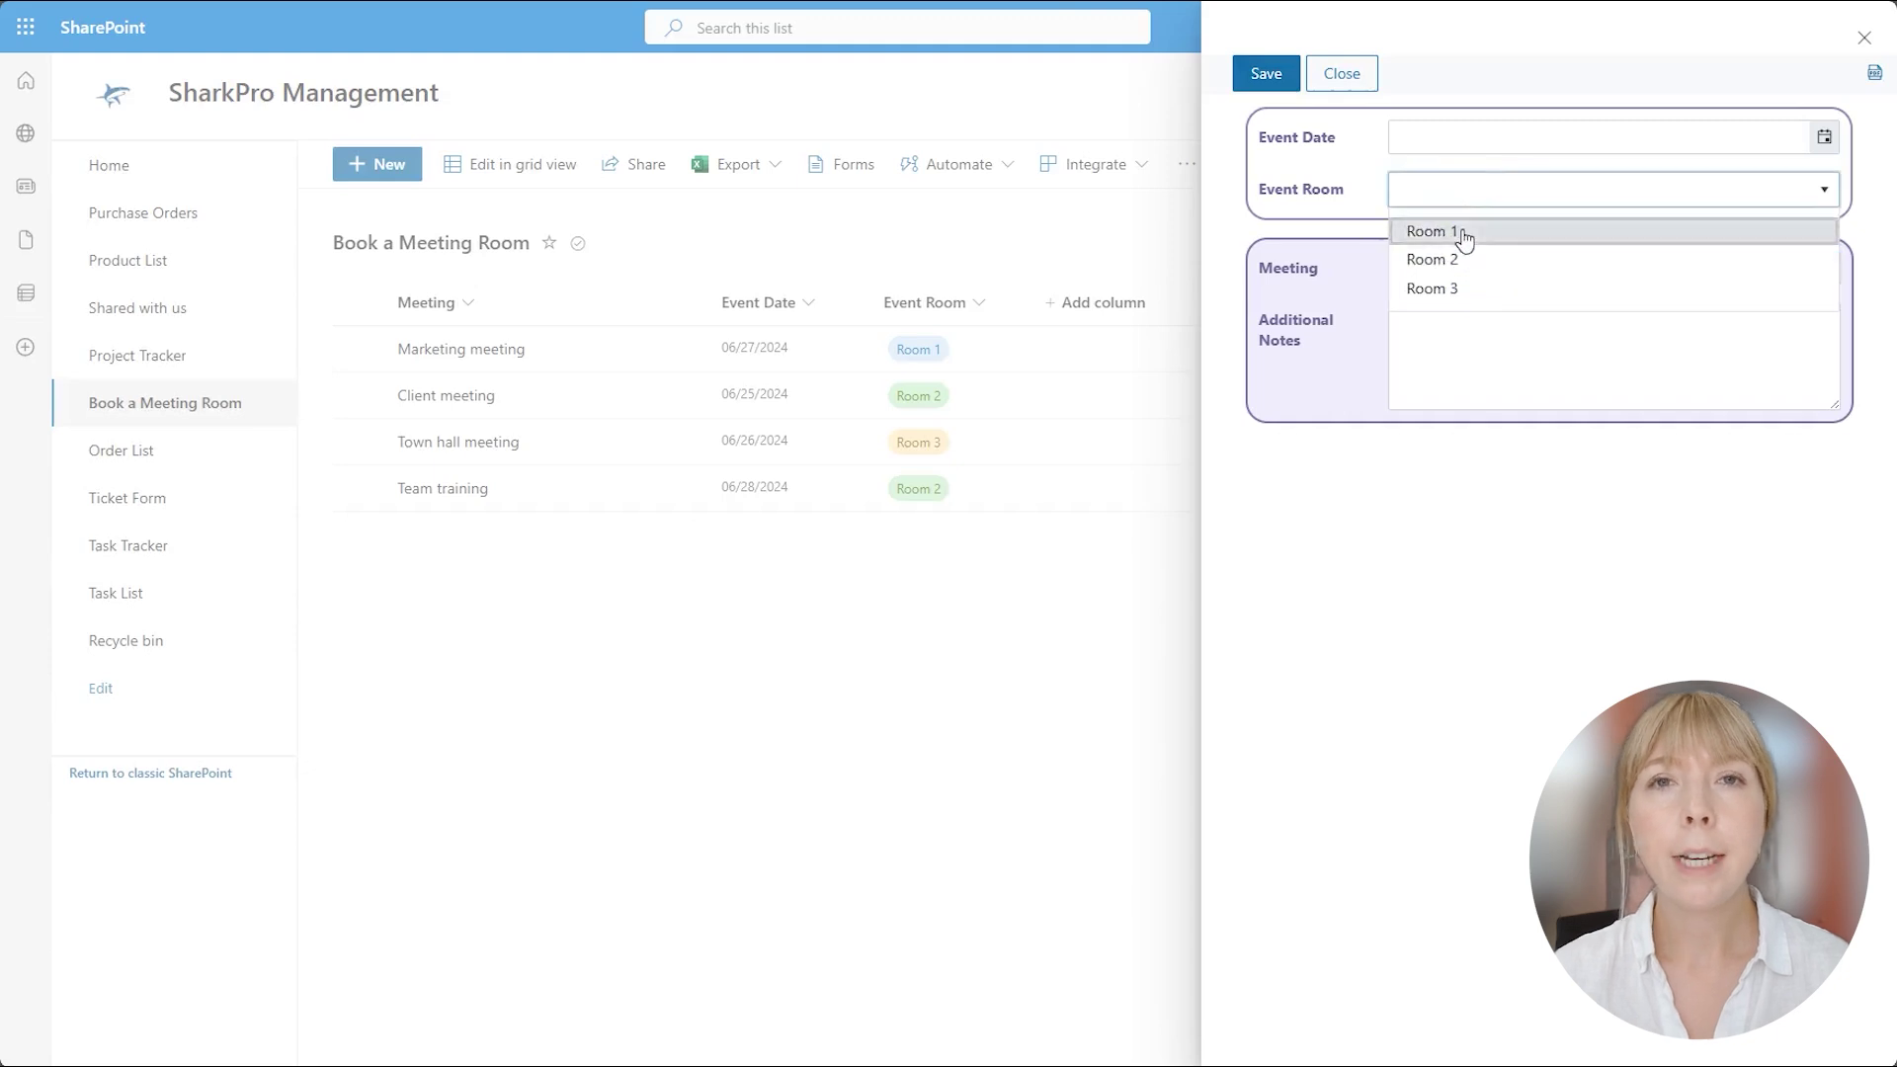
pyautogui.click(1461, 233)
pyautogui.click(1249, 87)
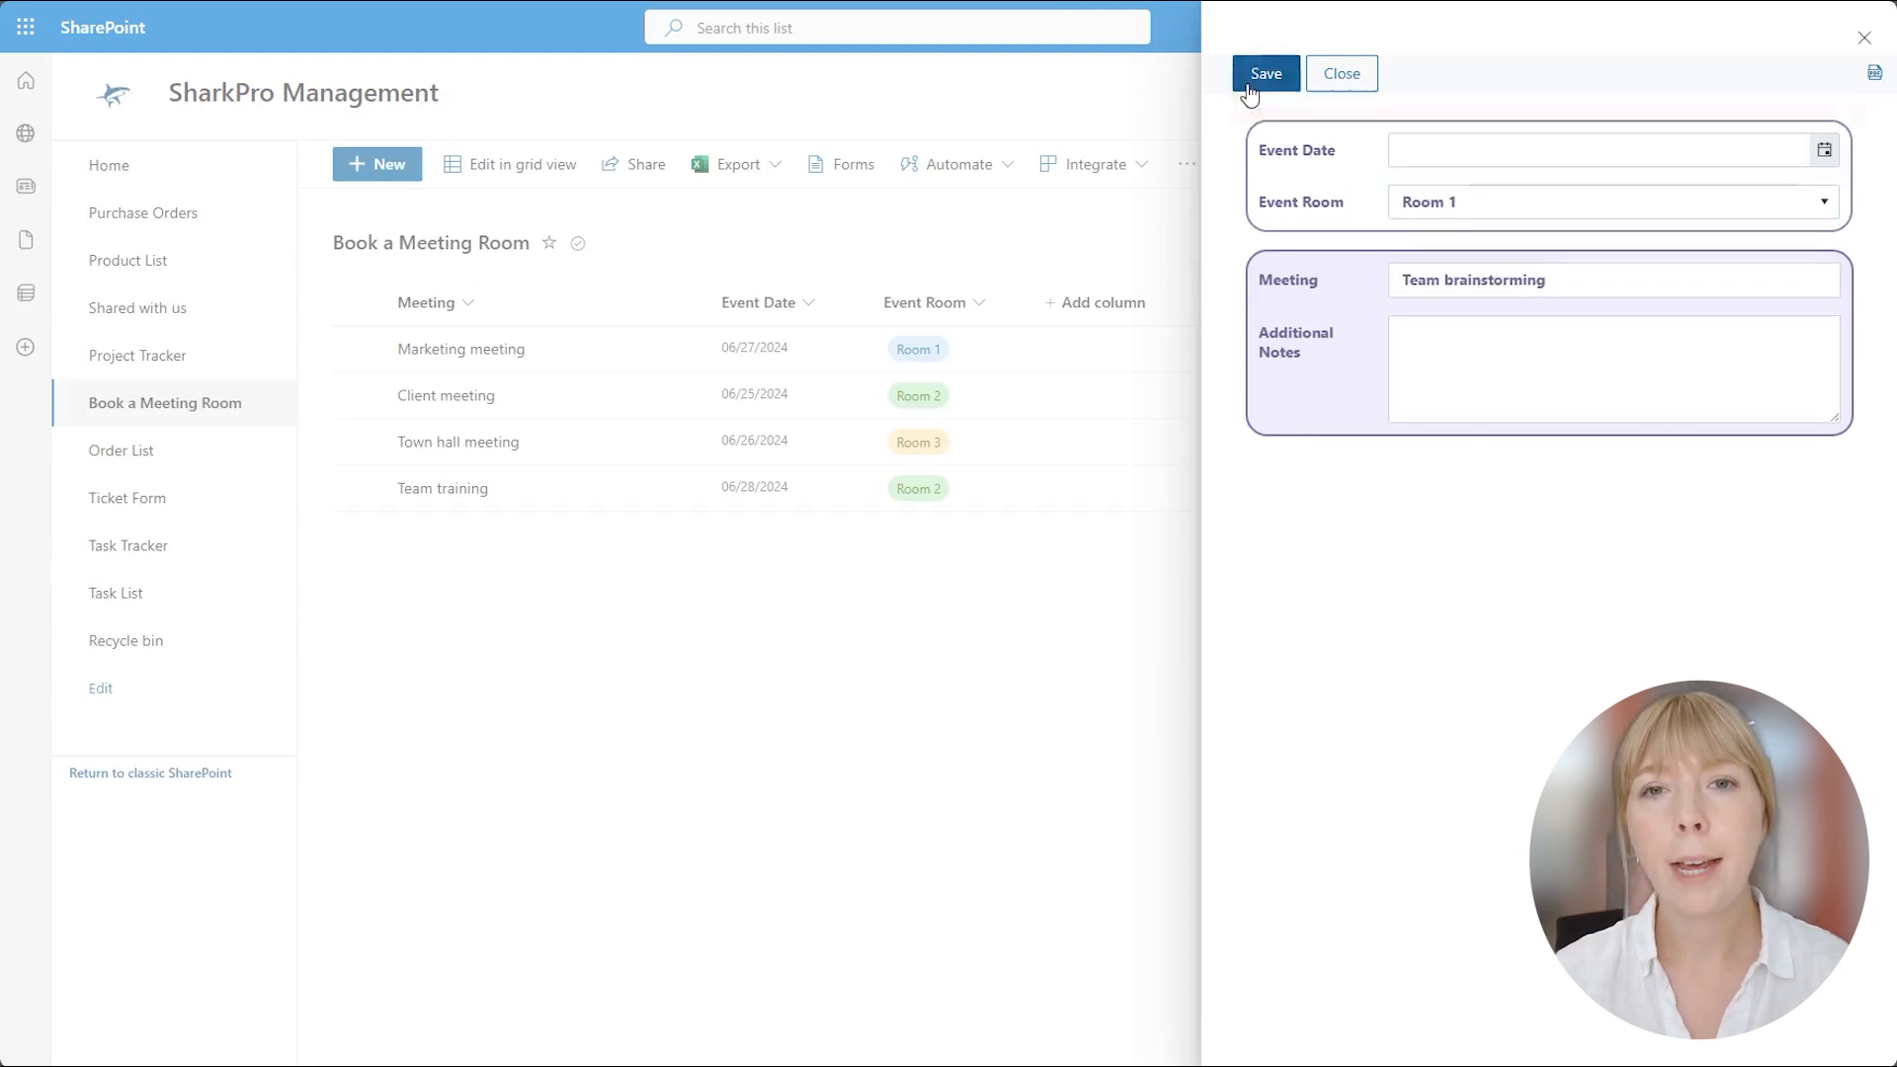
pyautogui.click(1343, 77)
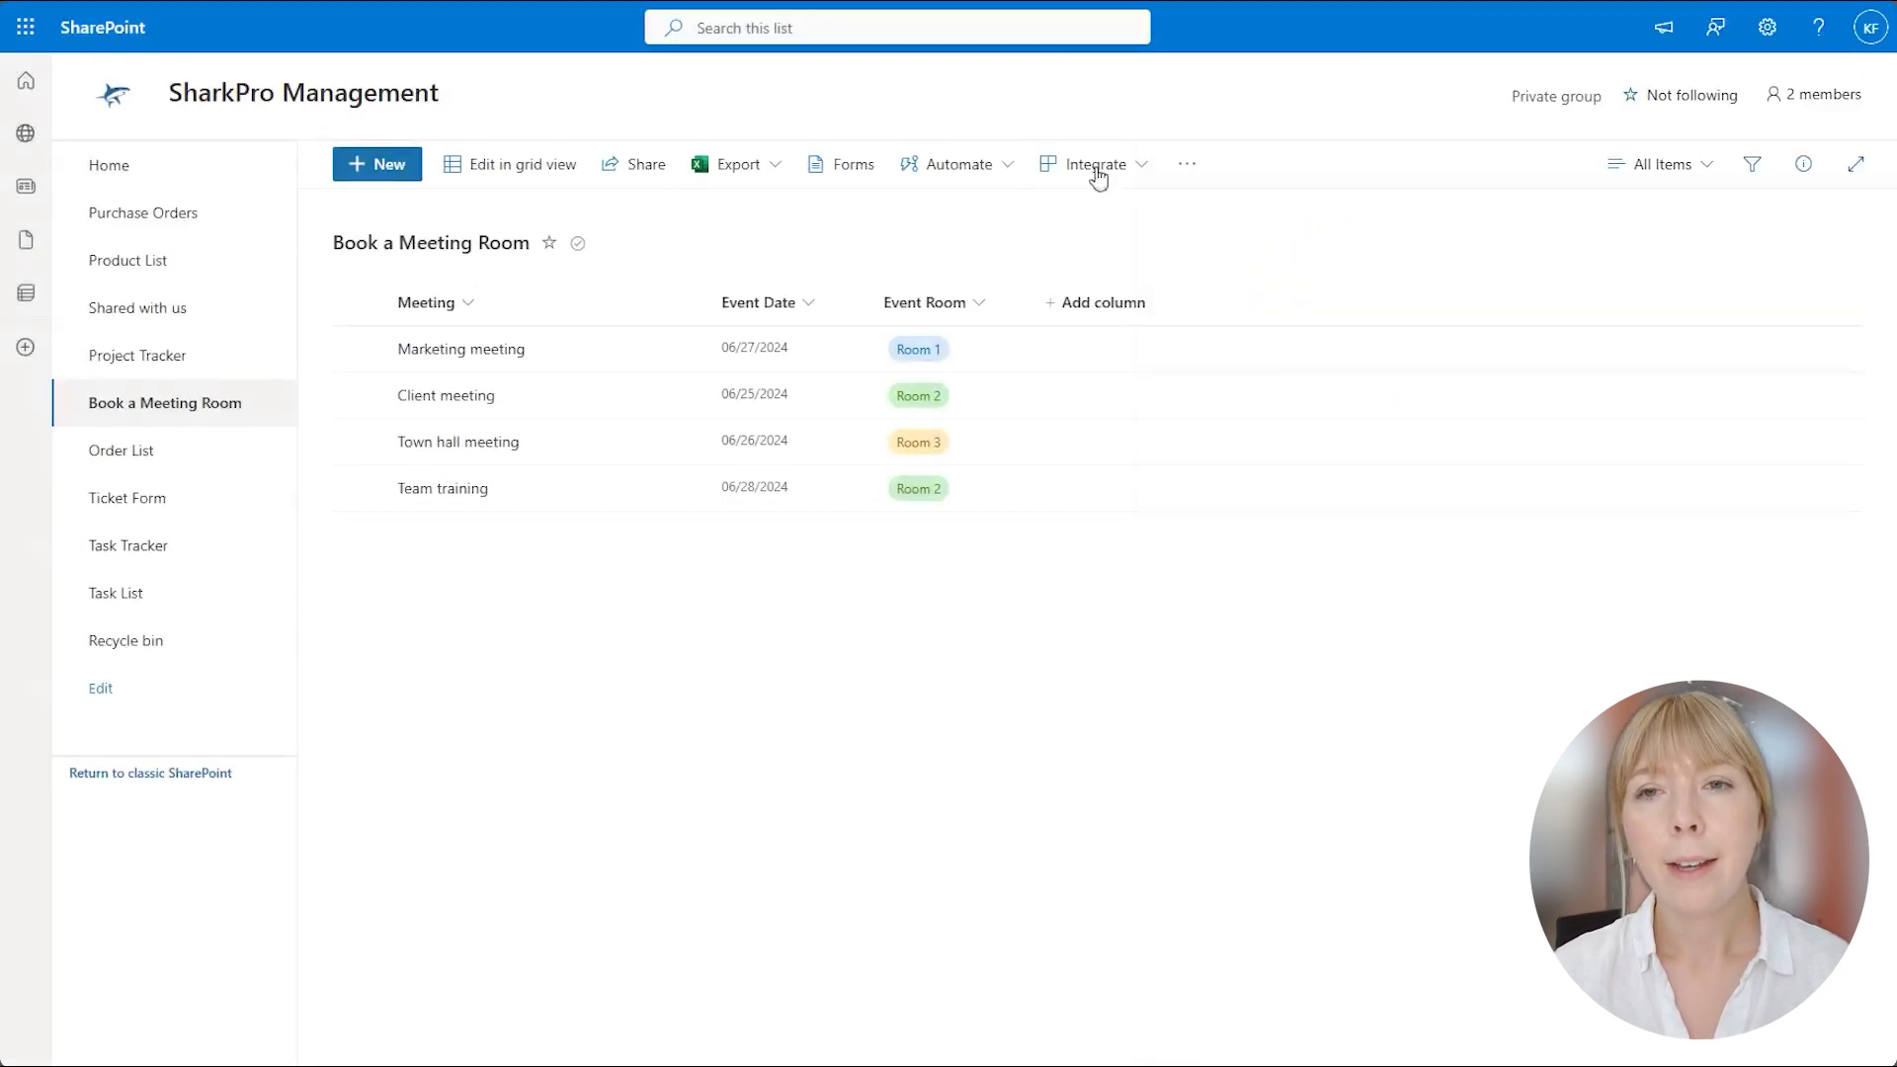
# Start a new booking dated June 27, 2024 and test saving it without a room.
pyautogui.click(376, 164)
pyautogui.click(1418, 138)
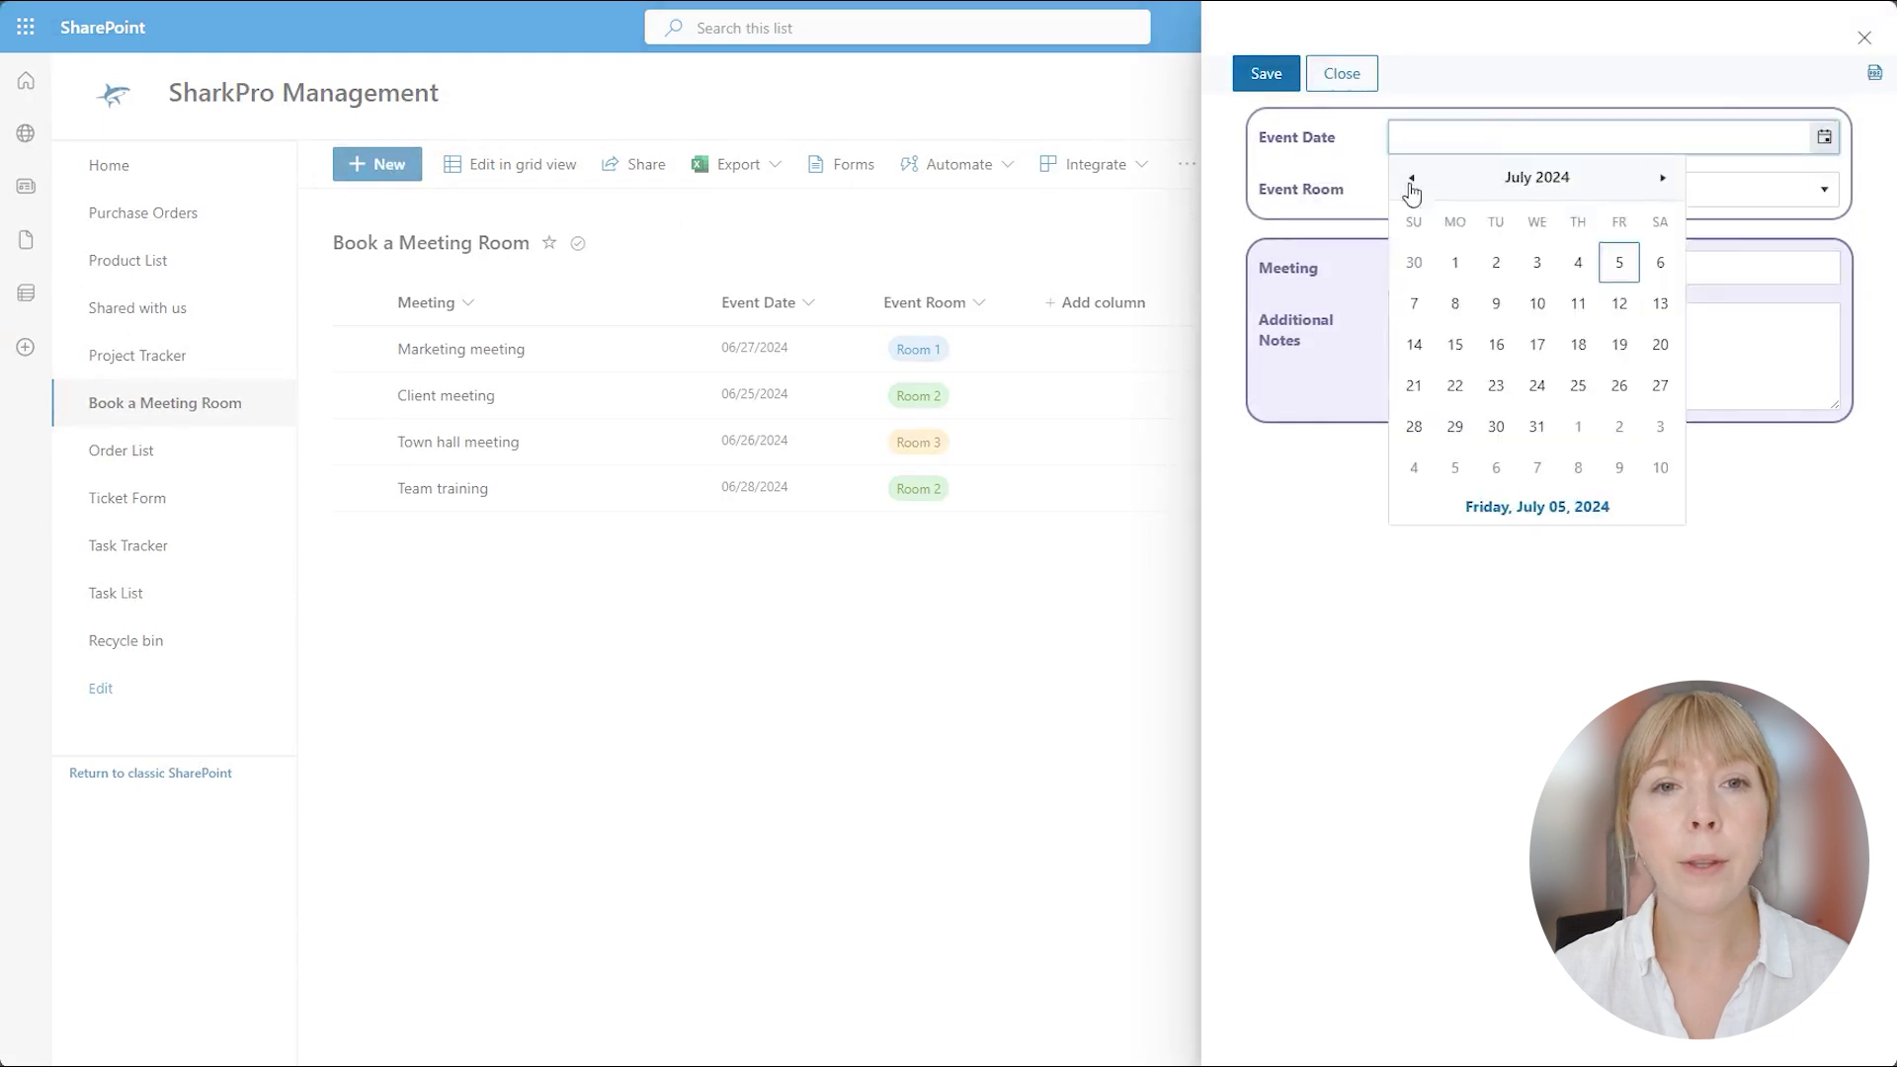
pyautogui.click(1410, 187)
pyautogui.click(1571, 425)
pyautogui.click(1473, 195)
pyautogui.click(1269, 74)
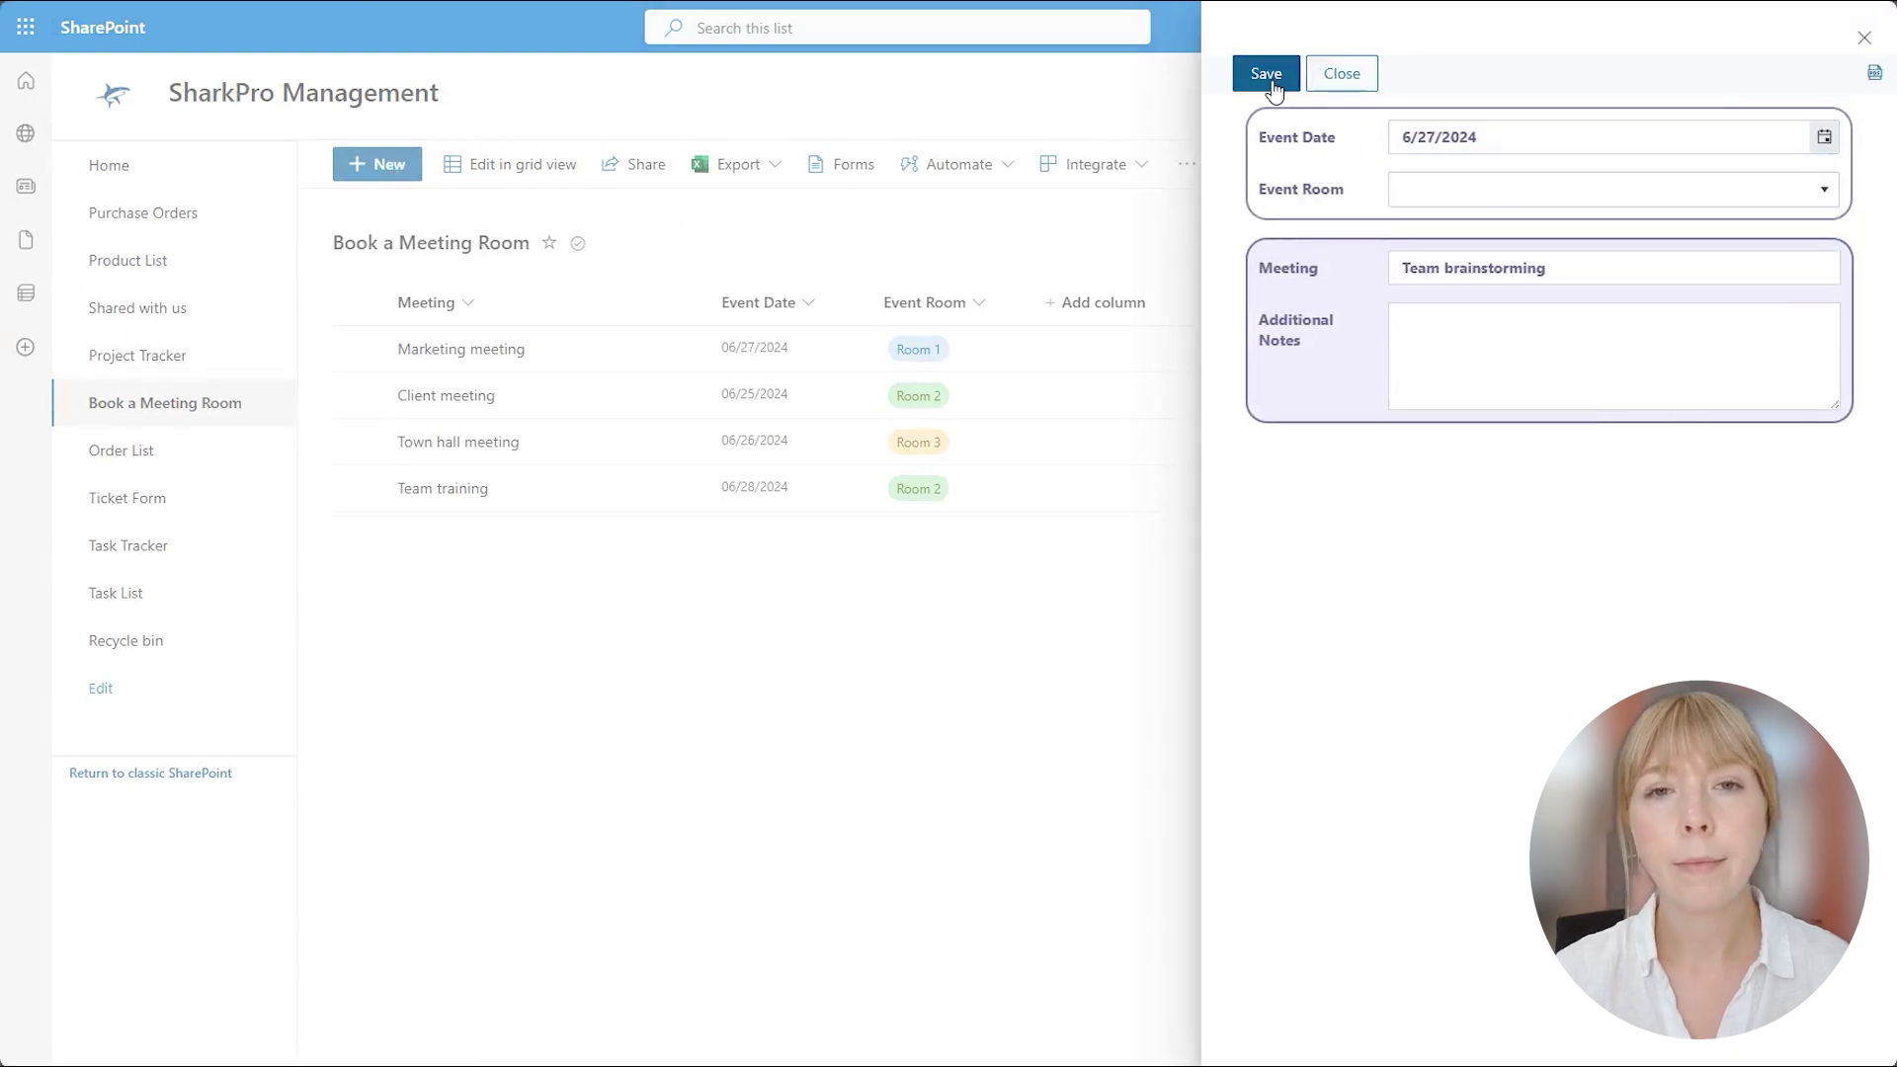
# Try Room 1, which is already taken, then save the booking in Room 2.
pyautogui.click(1511, 265)
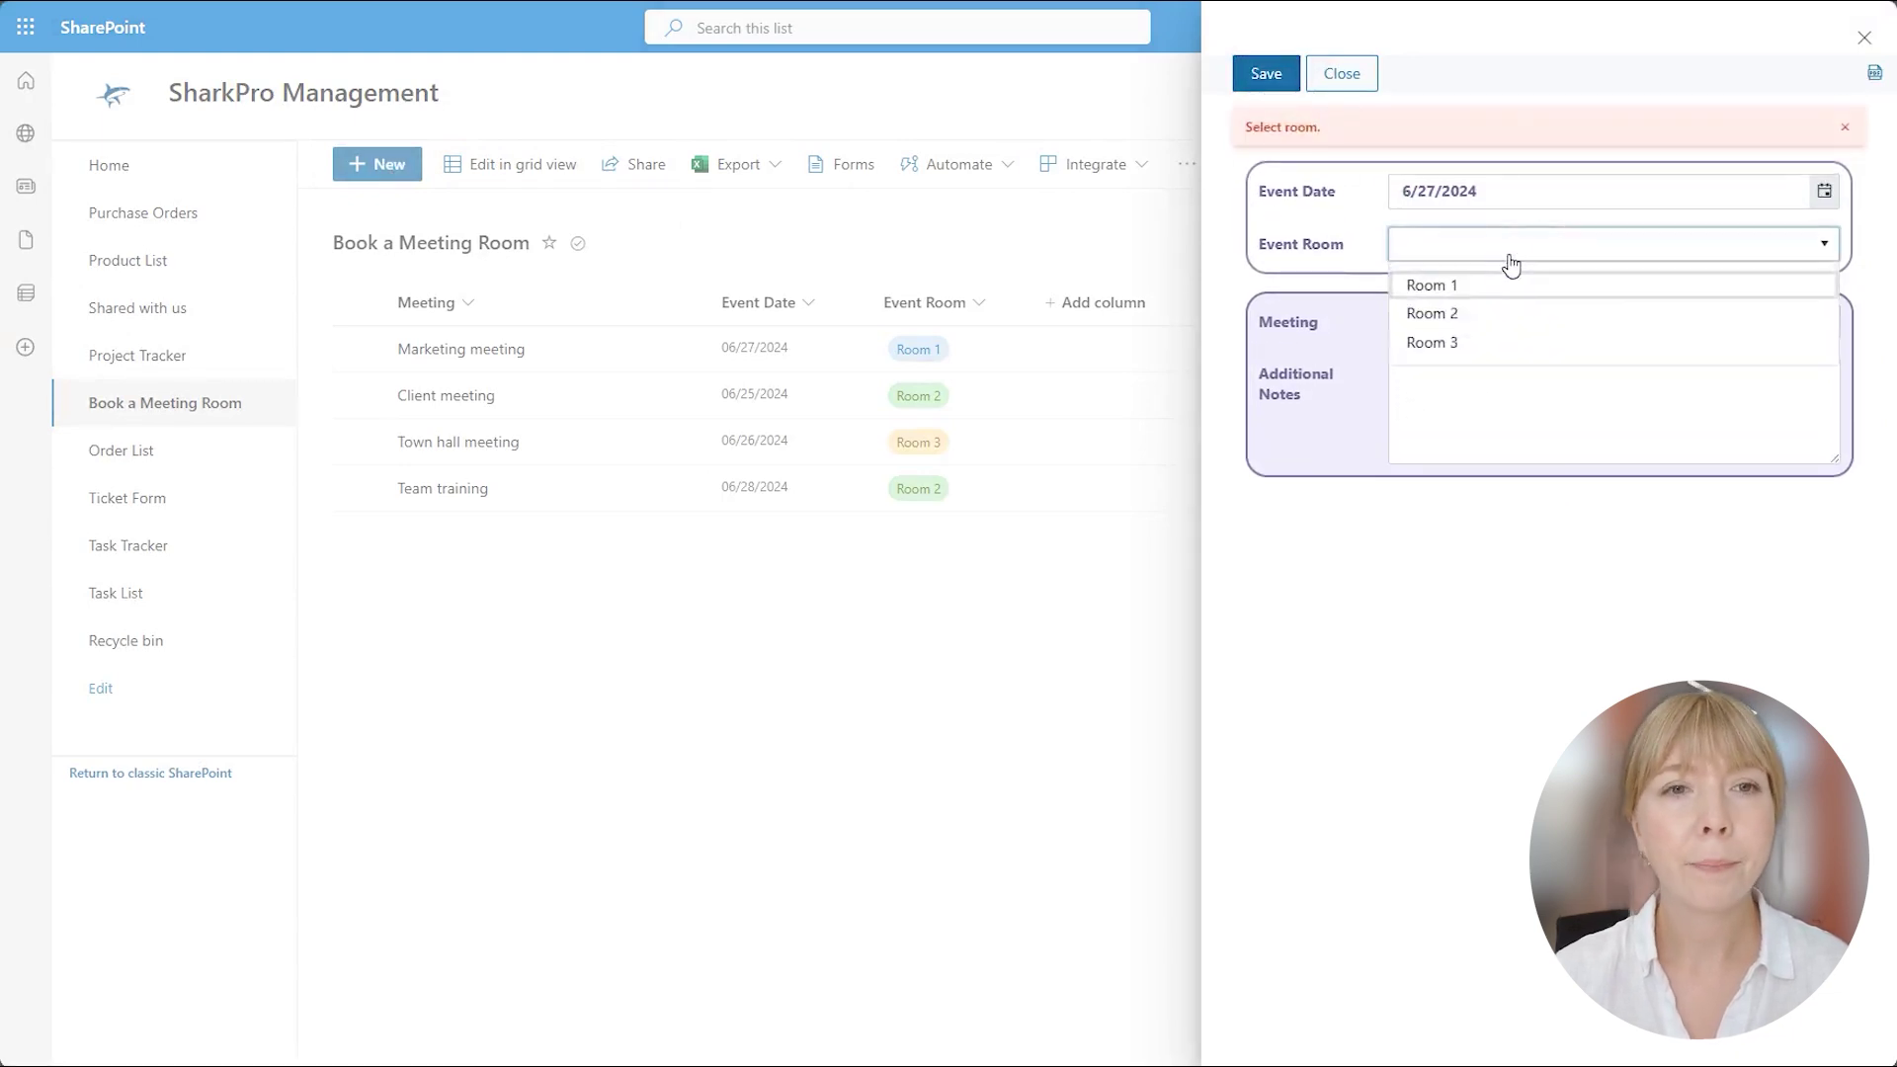
pyautogui.click(1462, 286)
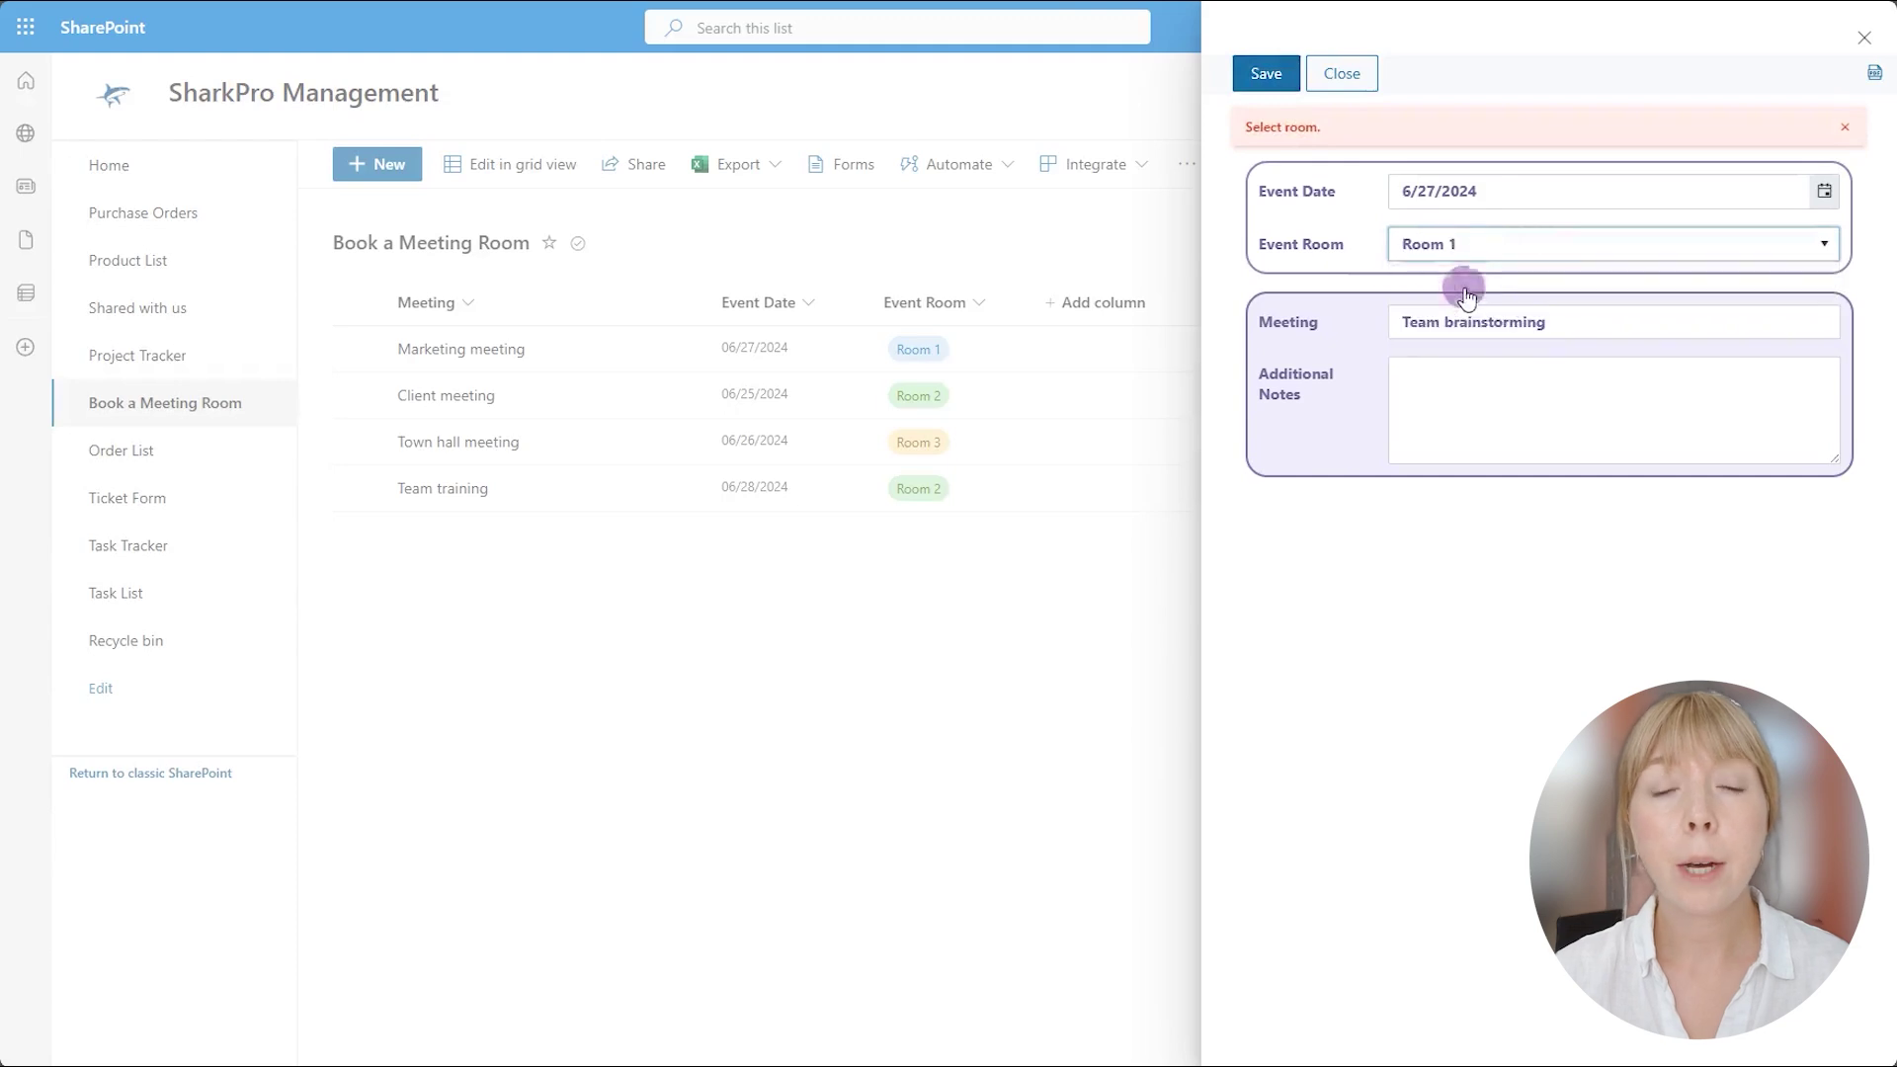
pyautogui.click(1277, 77)
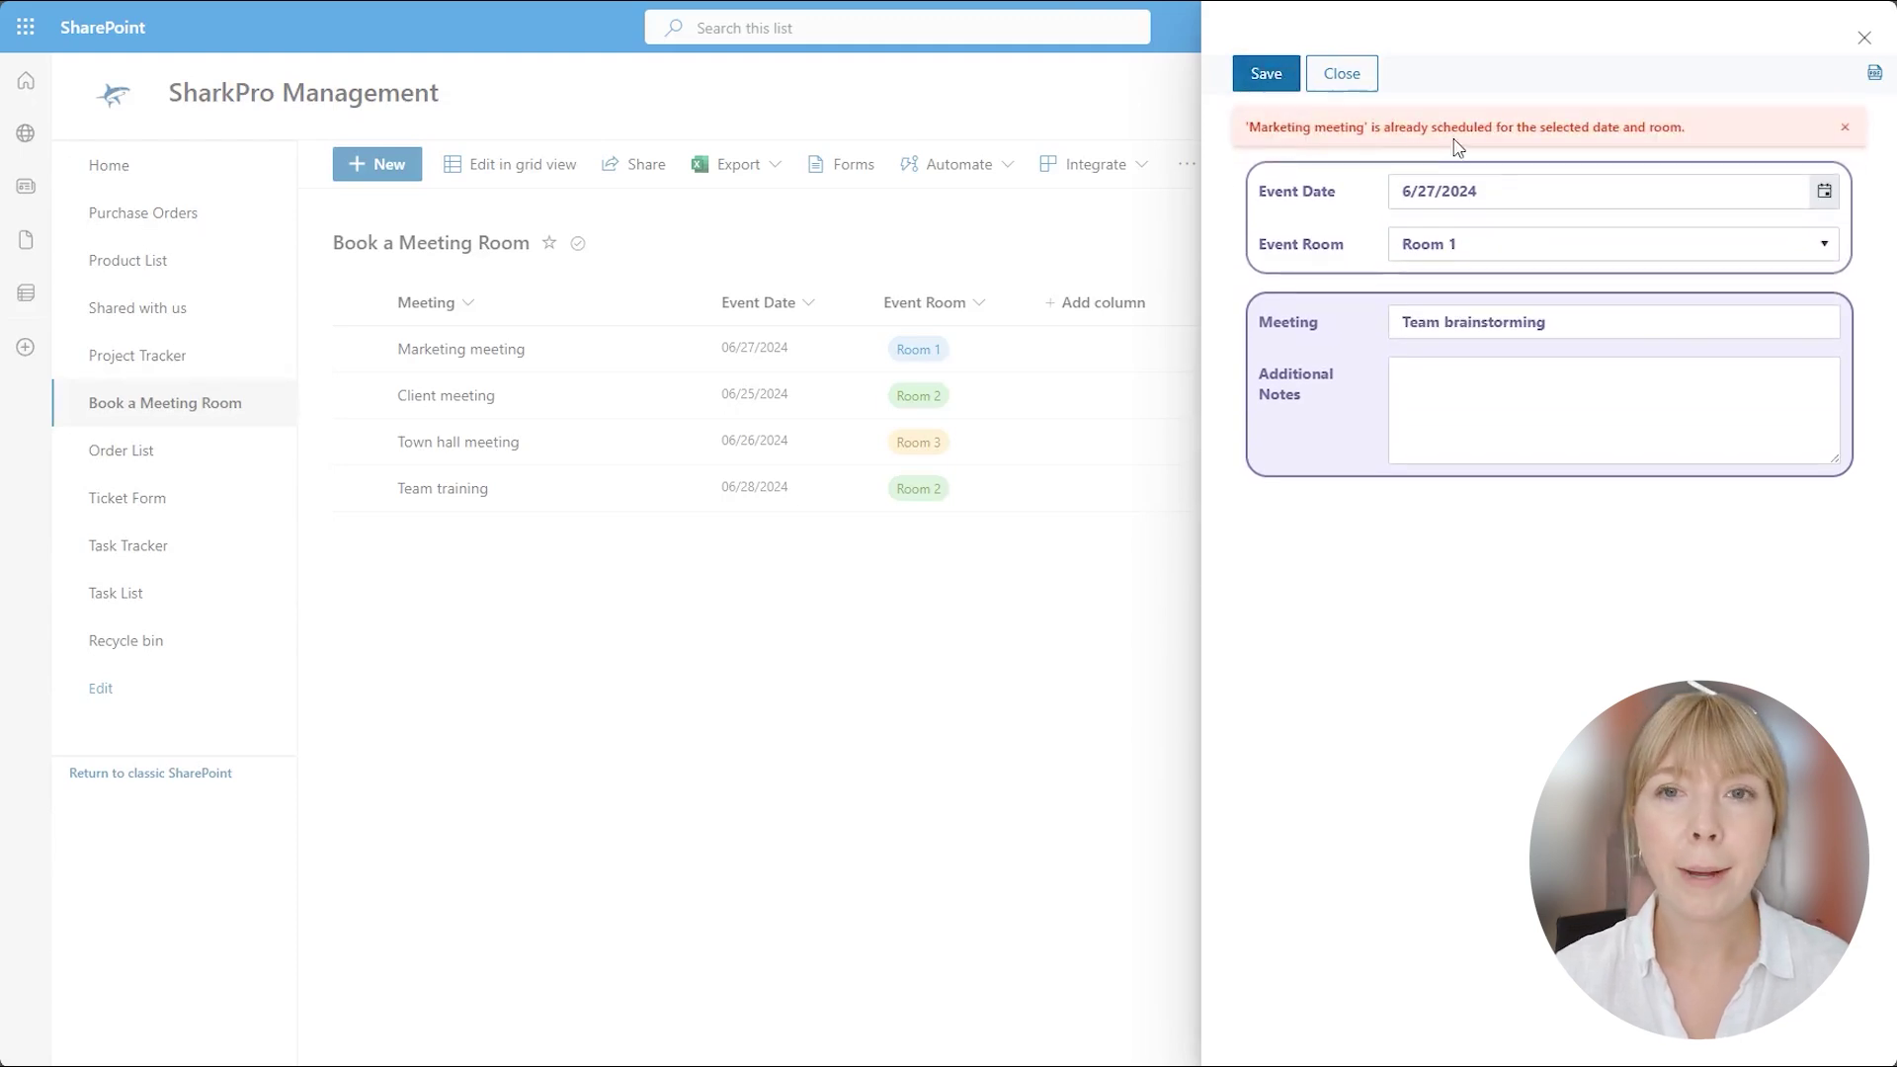
pyautogui.click(1530, 247)
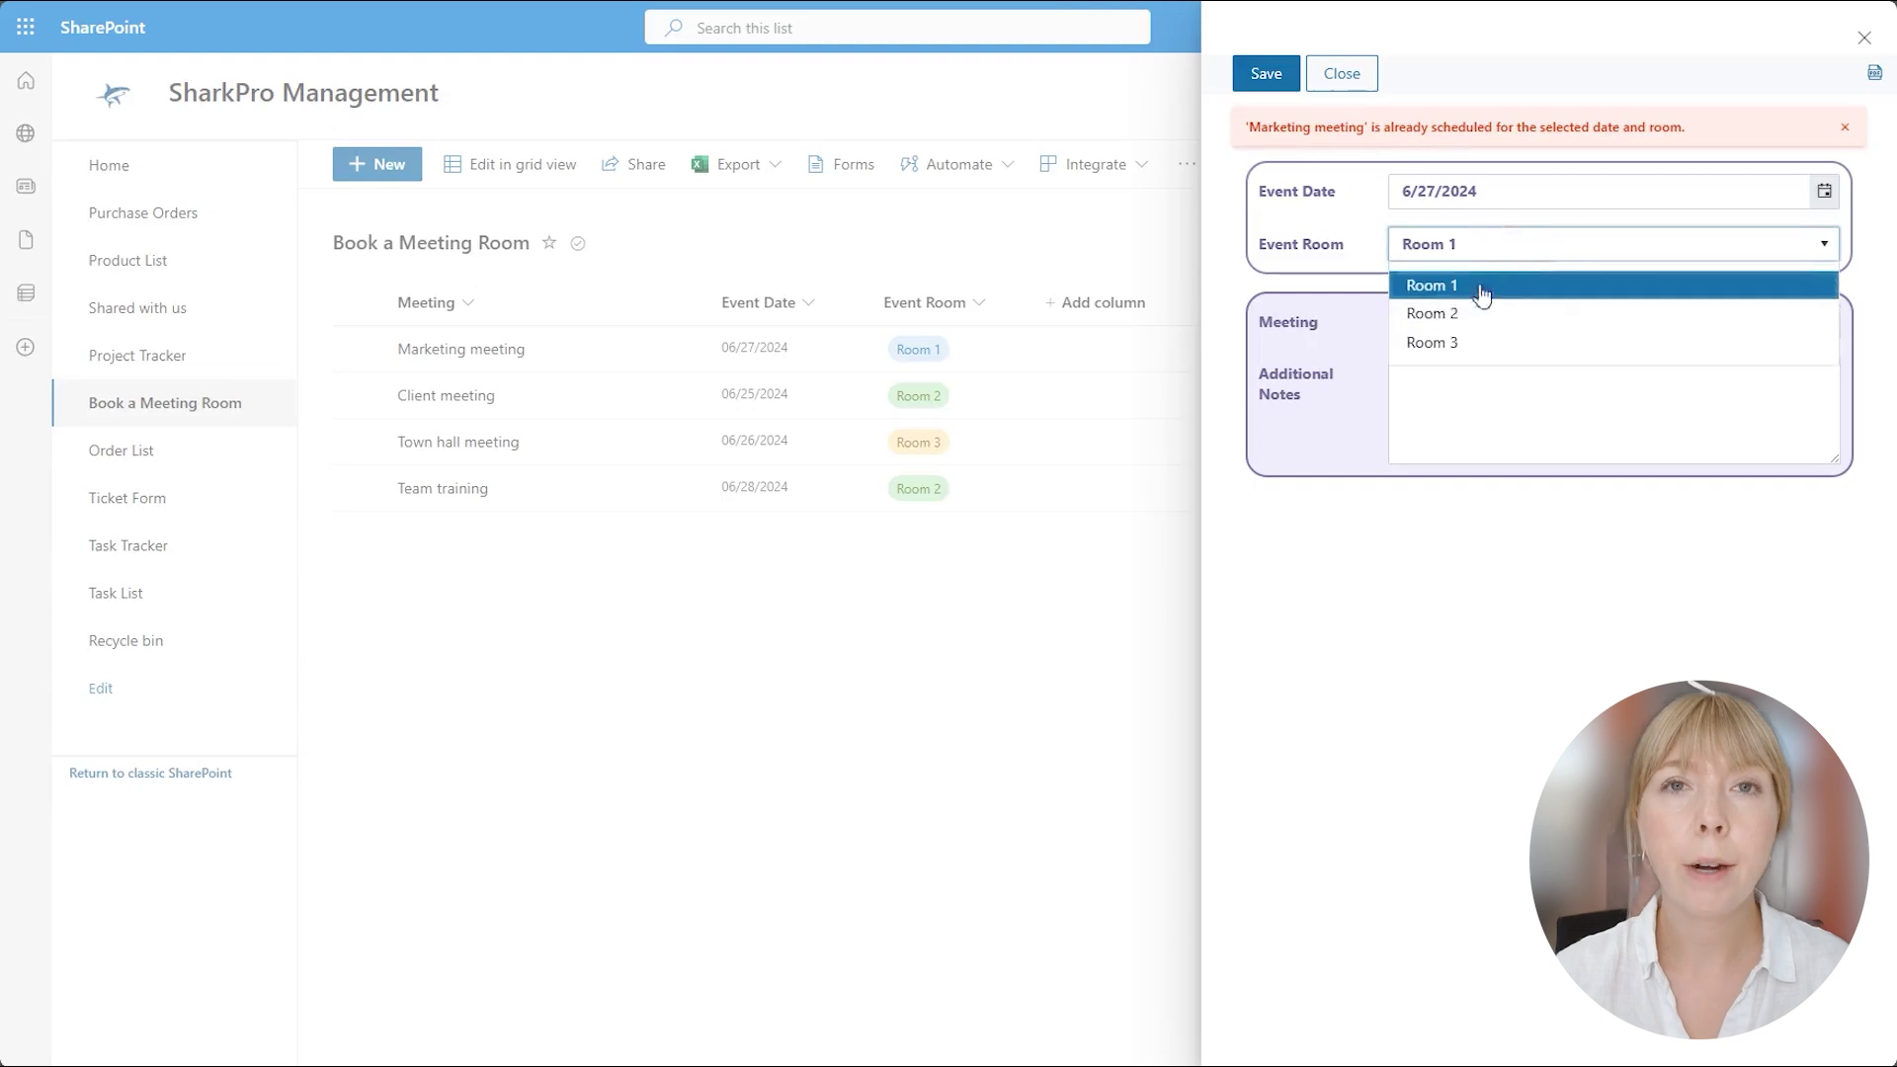
pyautogui.click(1475, 328)
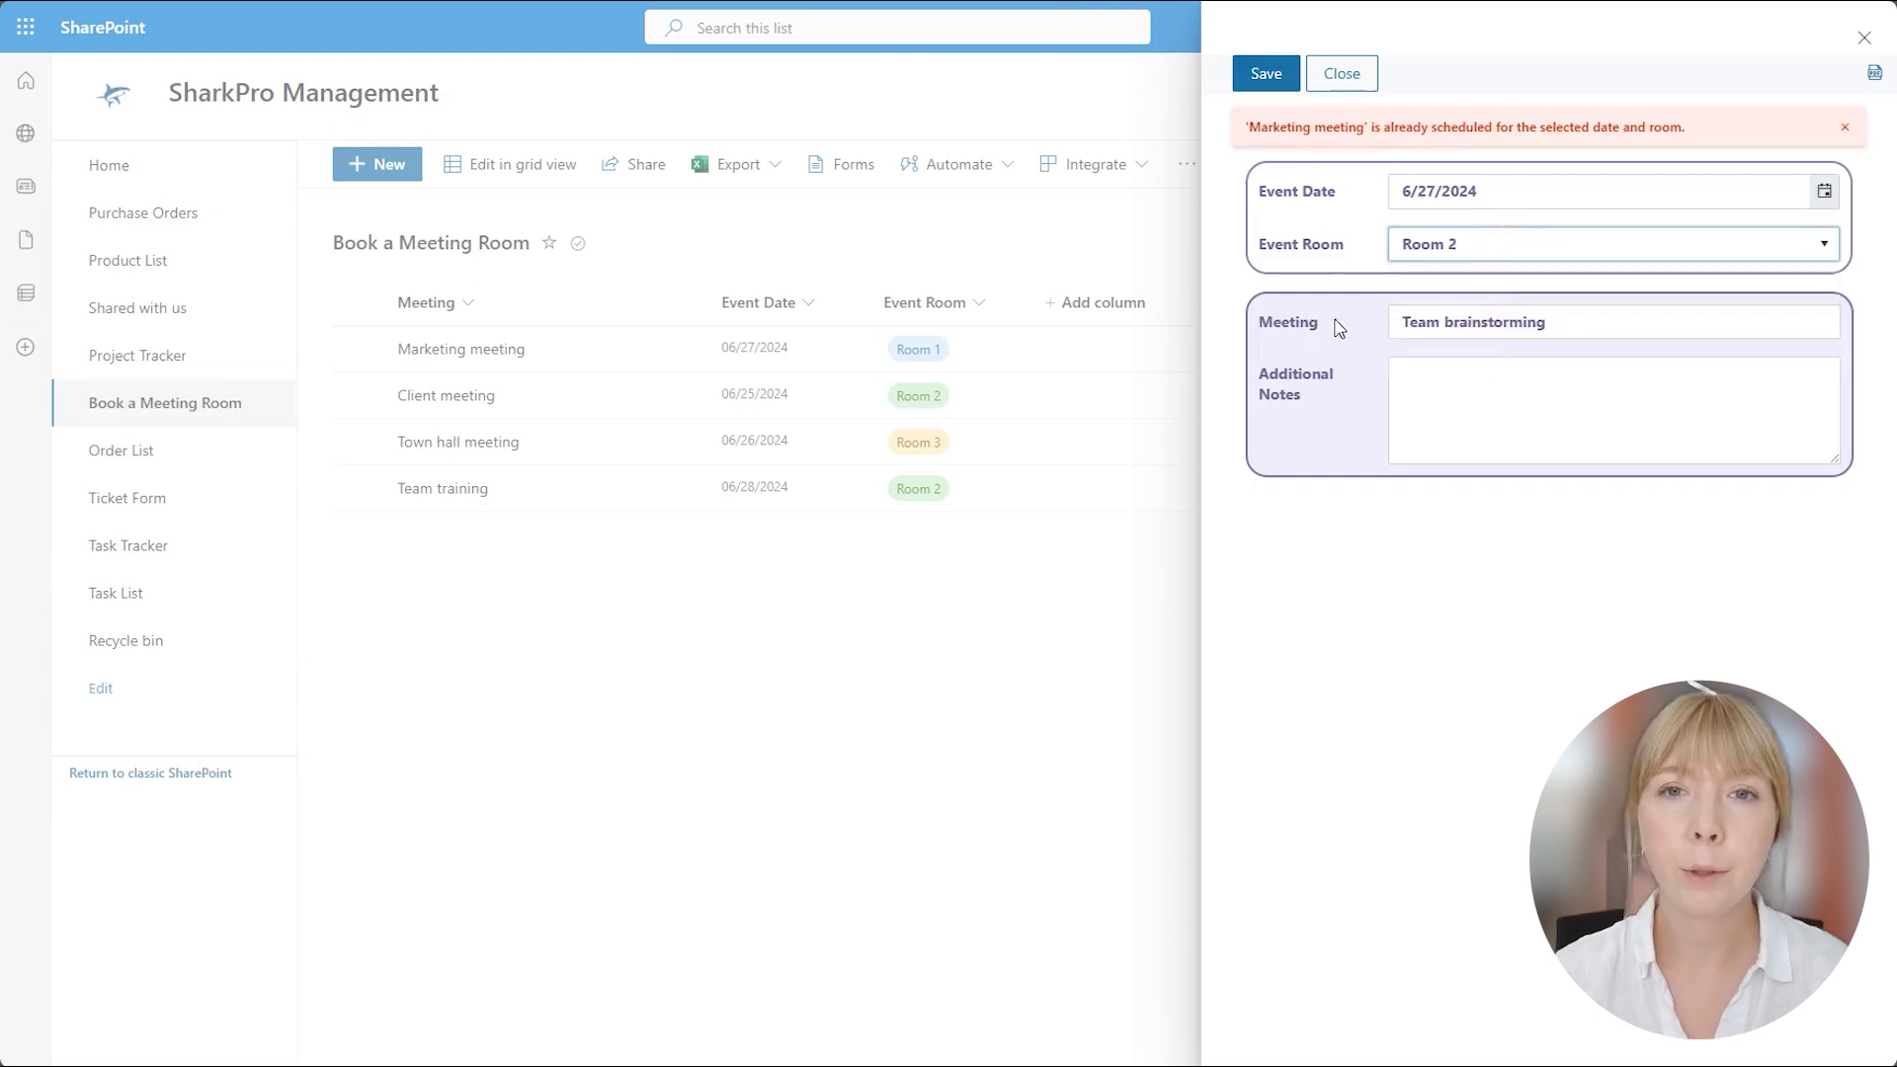
pyautogui.click(1260, 76)
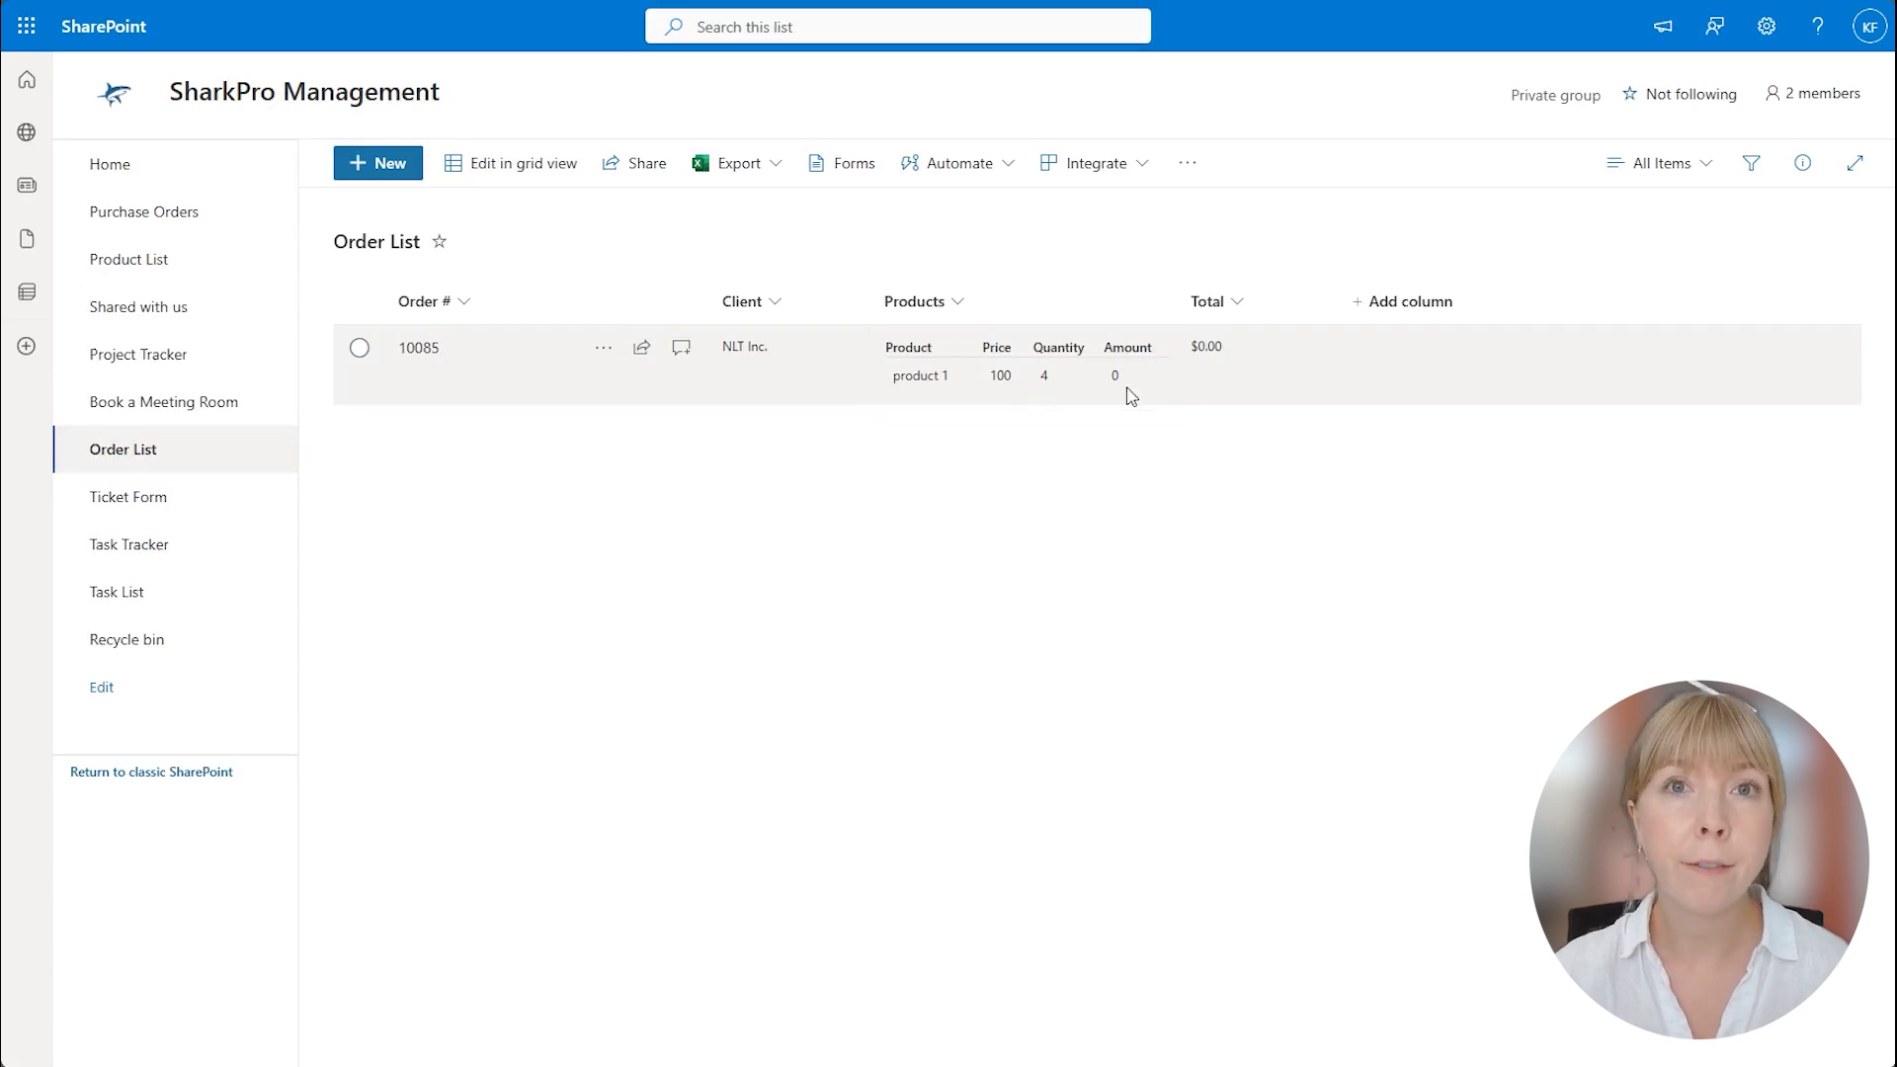
# Open order 10085 from the Order List.
pyautogui.click(427, 351)
# Change product 1 to quantity 5 and amount 500, with the order total at 500.
pyautogui.click(1265, 73)
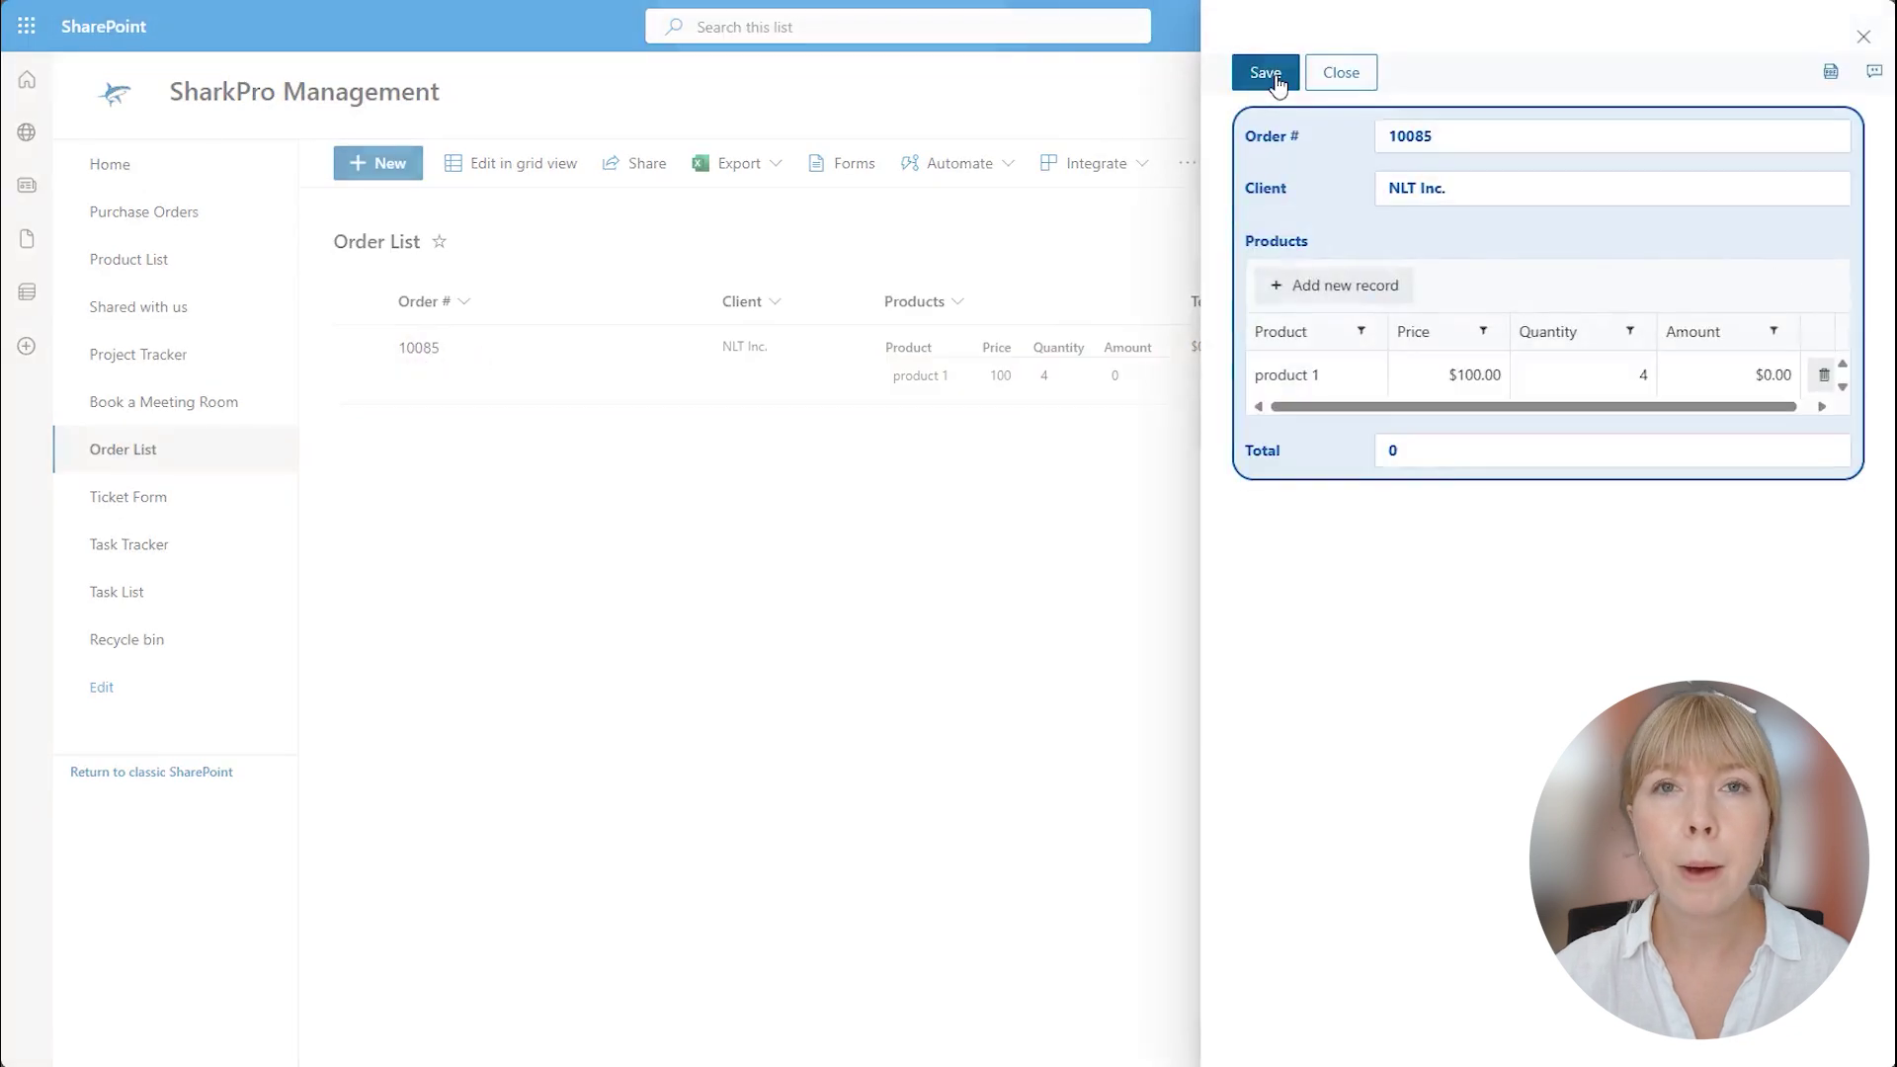
pyautogui.click(1617, 364)
pyautogui.write('5')
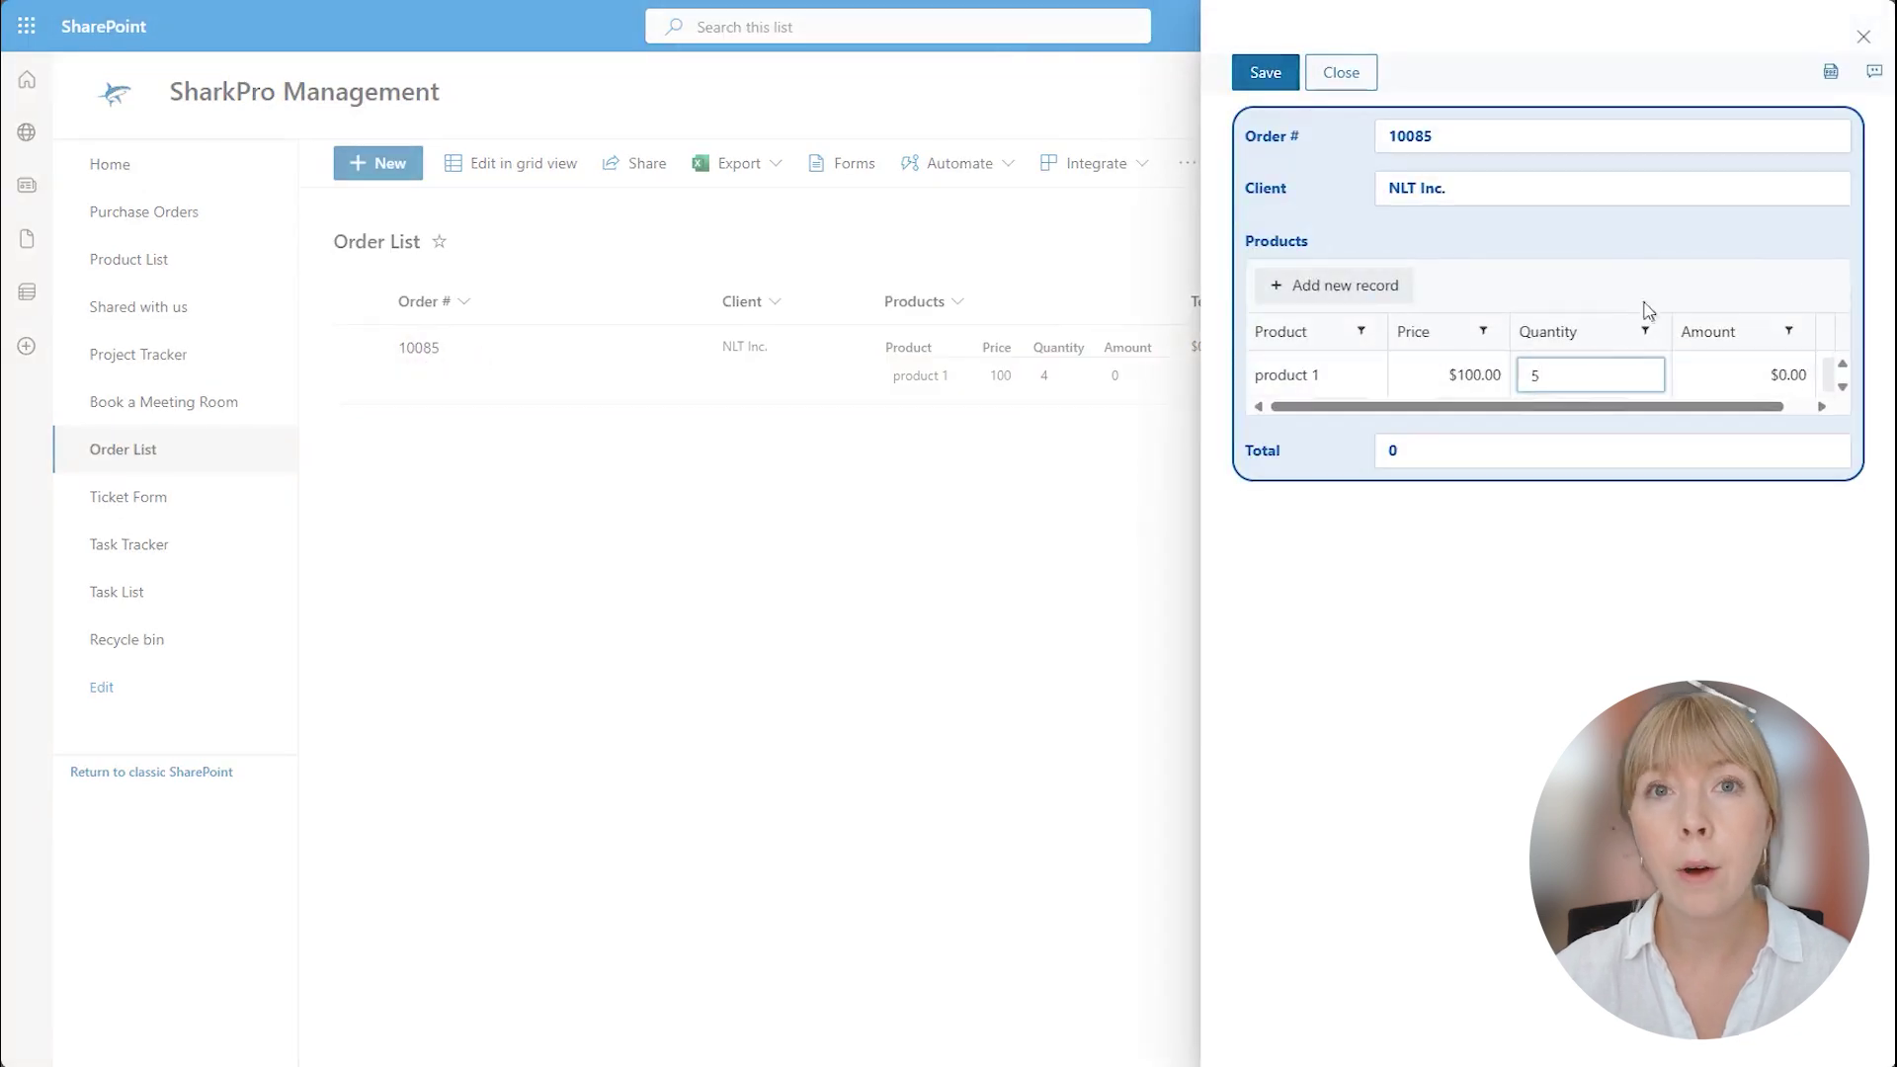
pyautogui.press('Tab')
pyautogui.write('500')
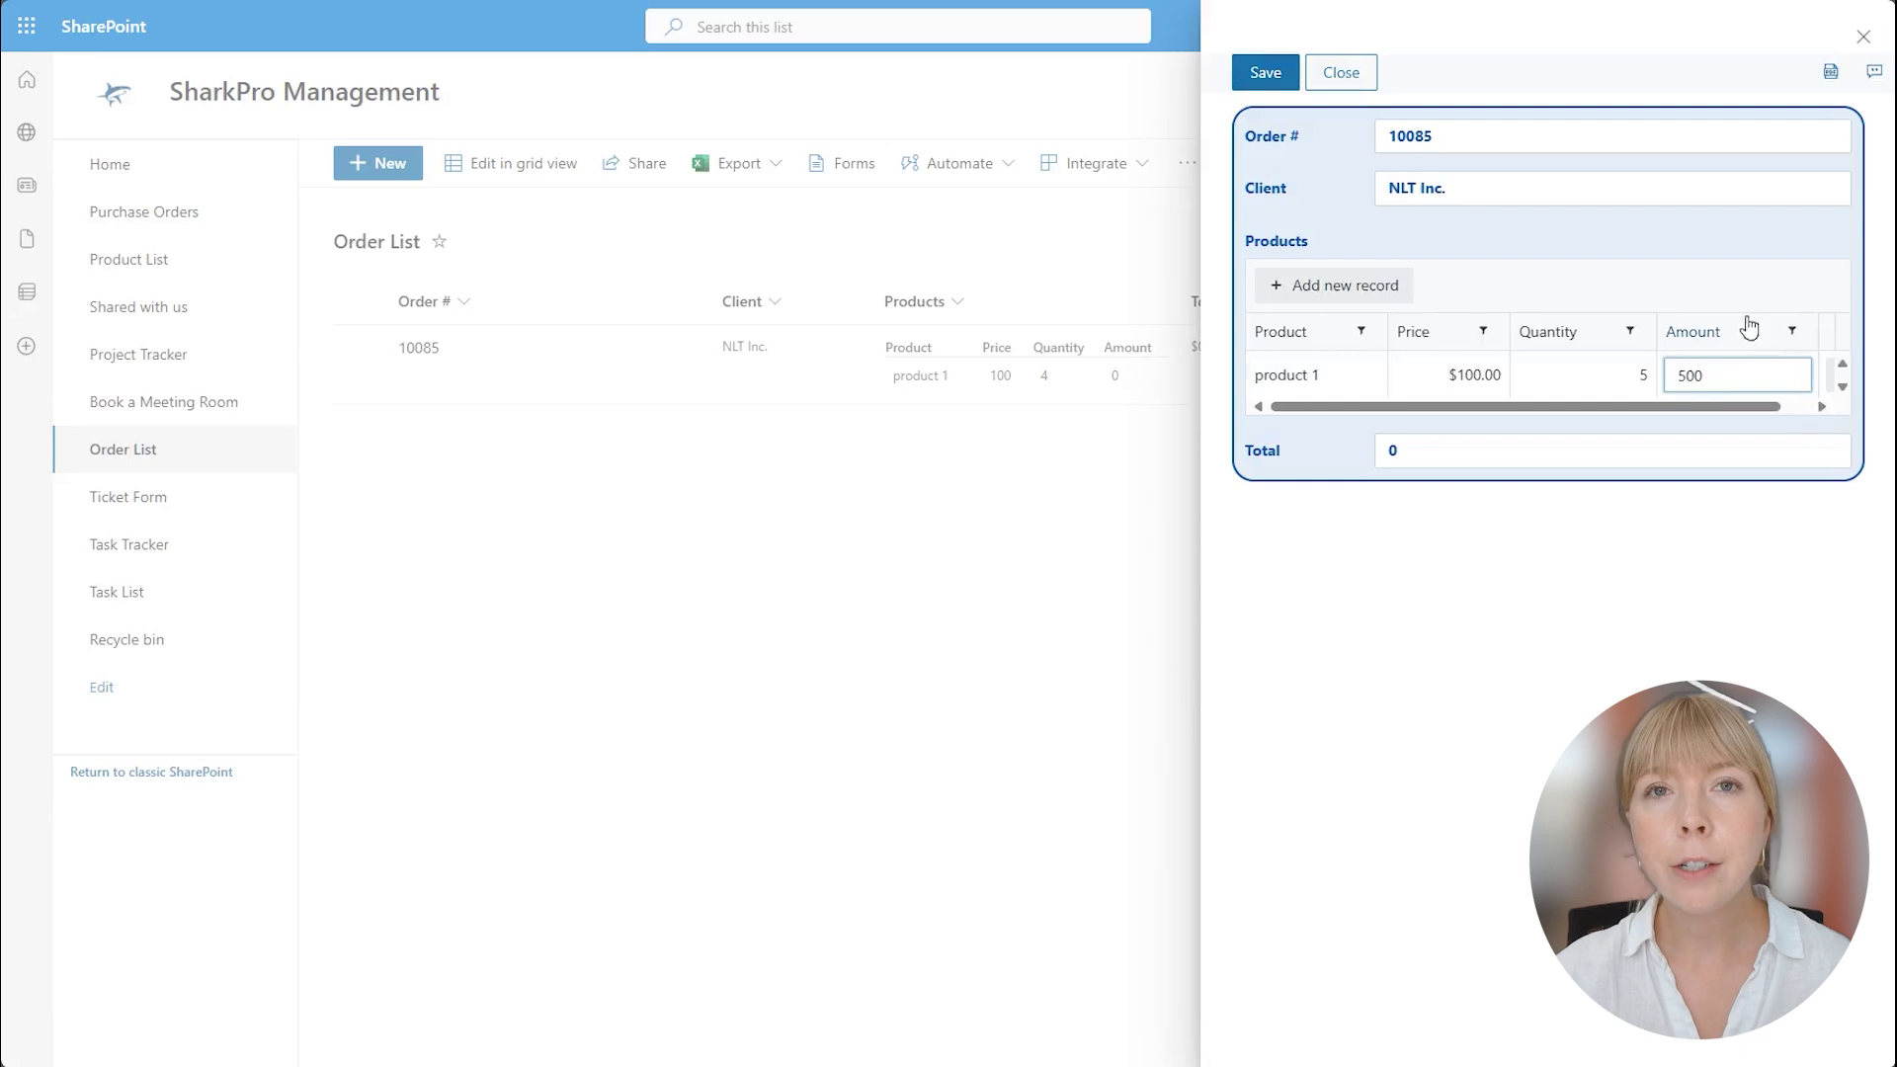
pyautogui.click(1734, 288)
pyautogui.click(1556, 450)
pyautogui.write('500')
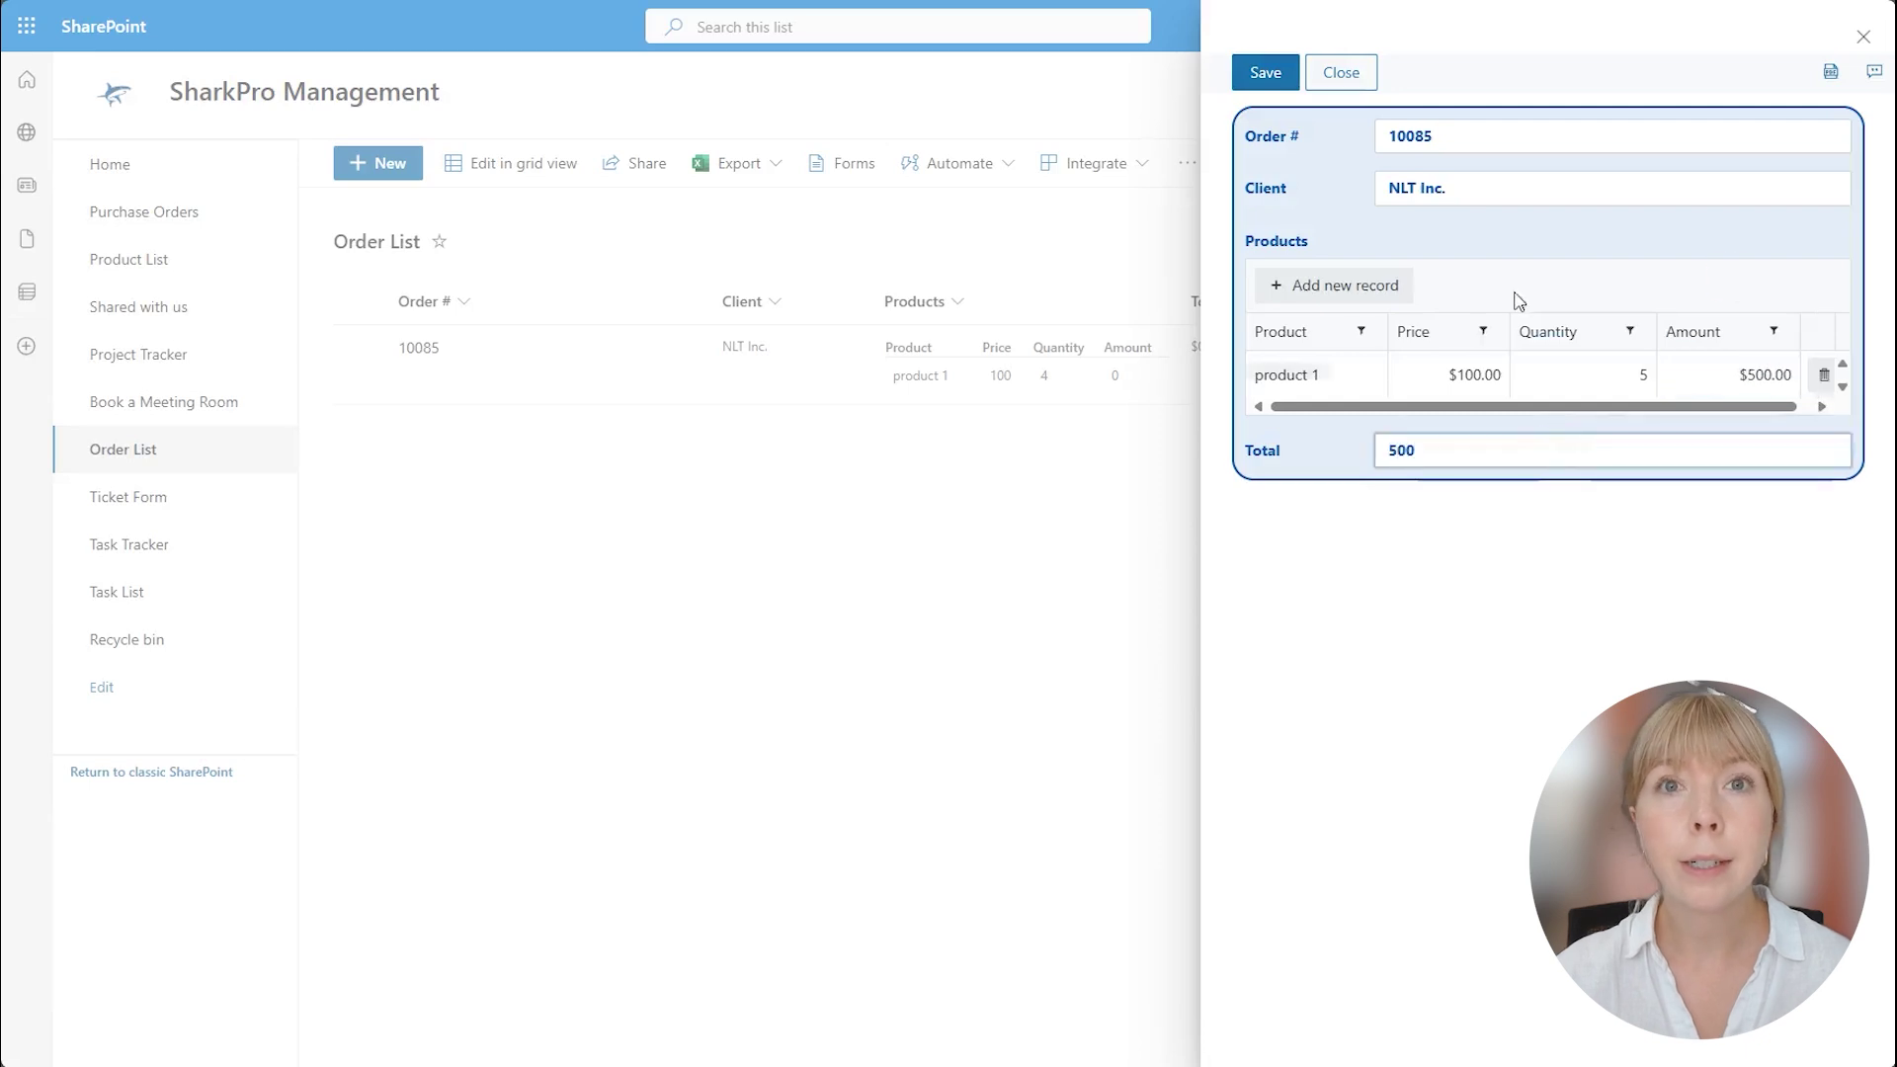
# Add product 2 at price 50 with amount 100, set the Total to 600, and save.
pyautogui.click(1377, 289)
pyautogui.write('pro')
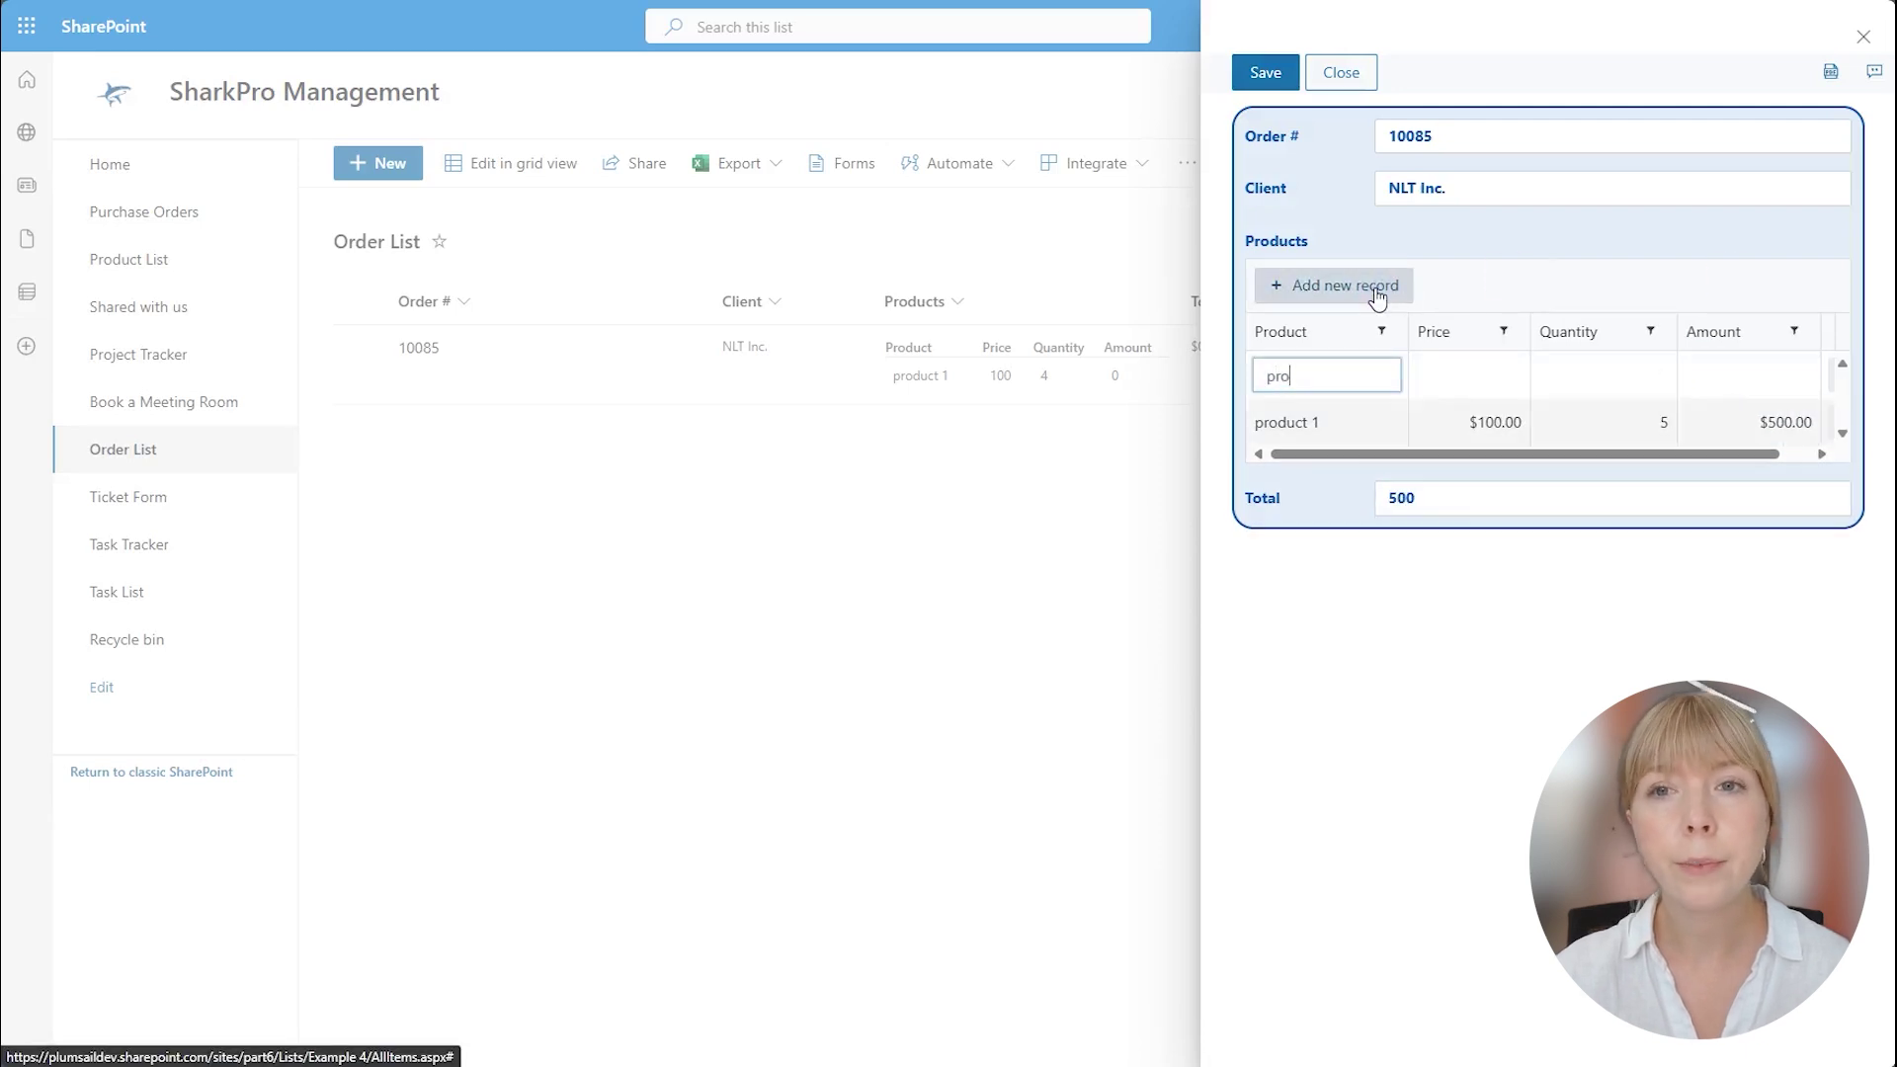
pyautogui.write('duct 2')
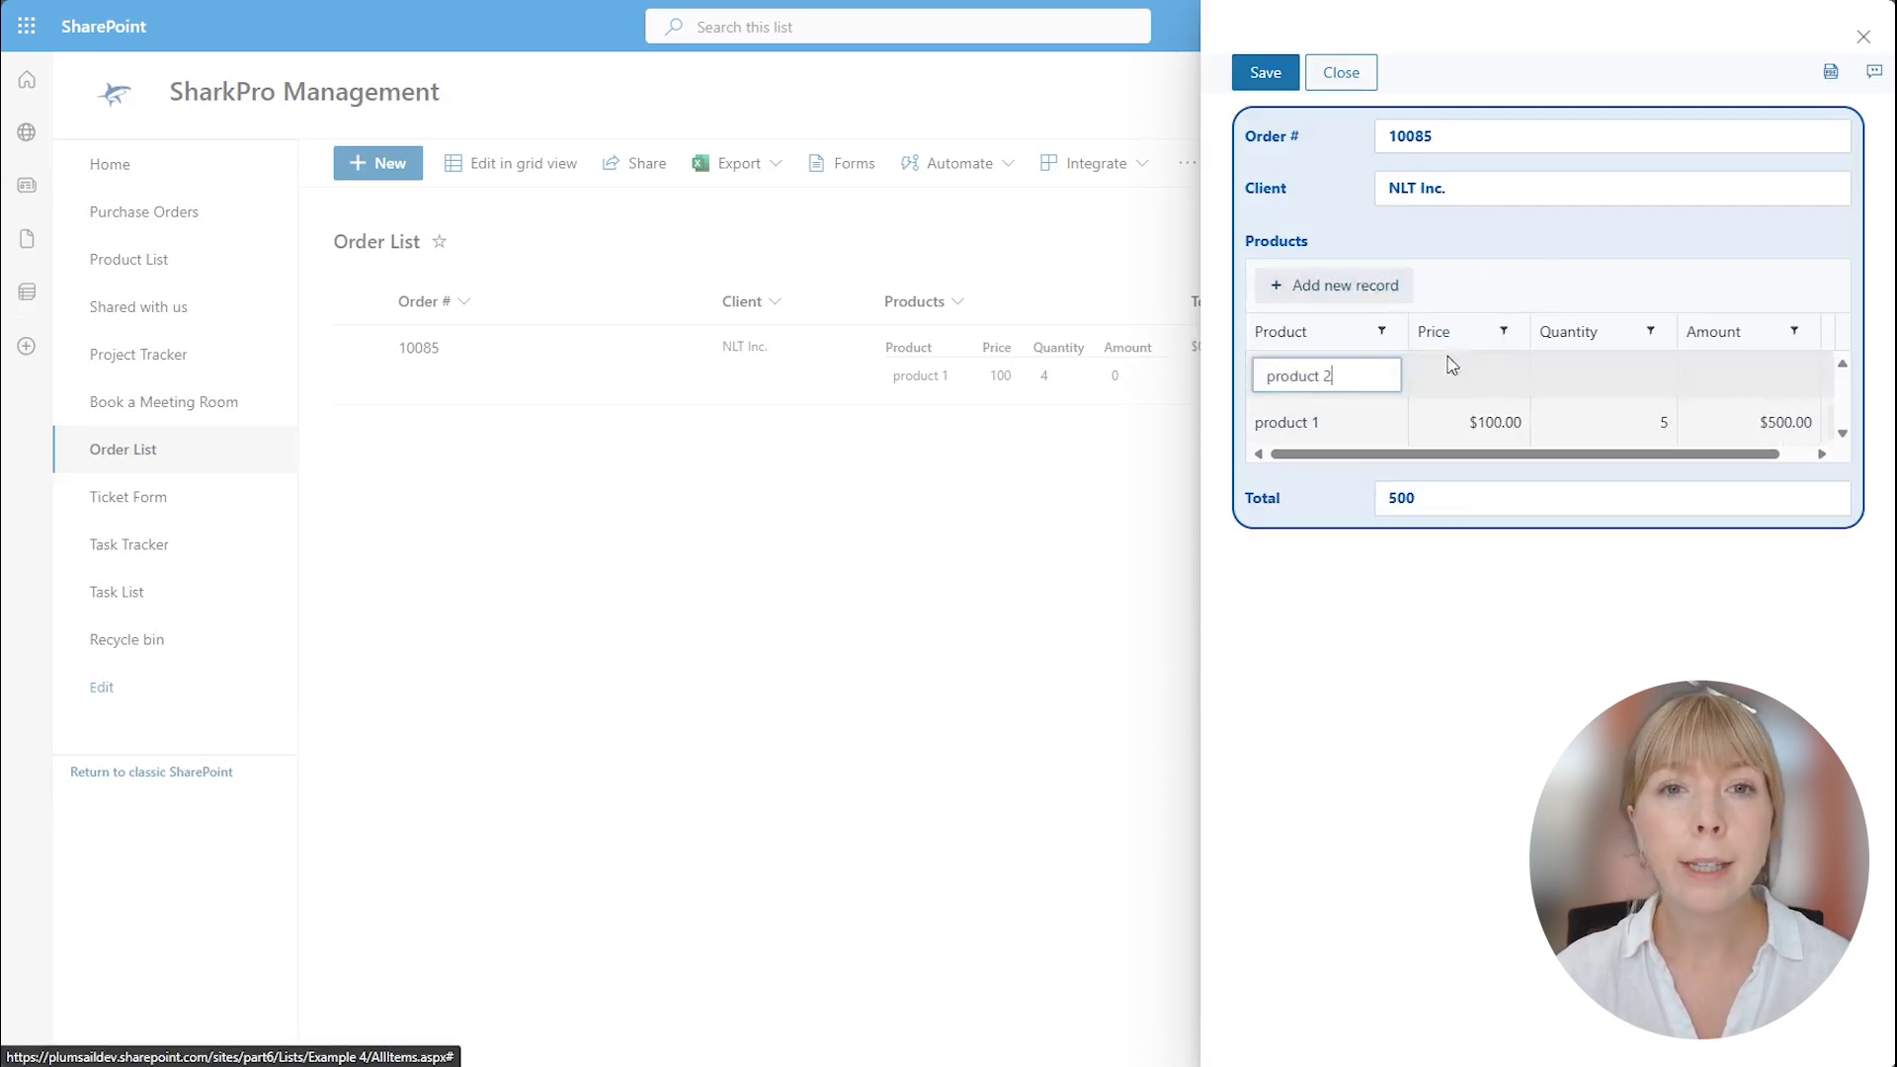
pyautogui.click(1429, 374)
pyautogui.write('50')
pyautogui.click(1601, 375)
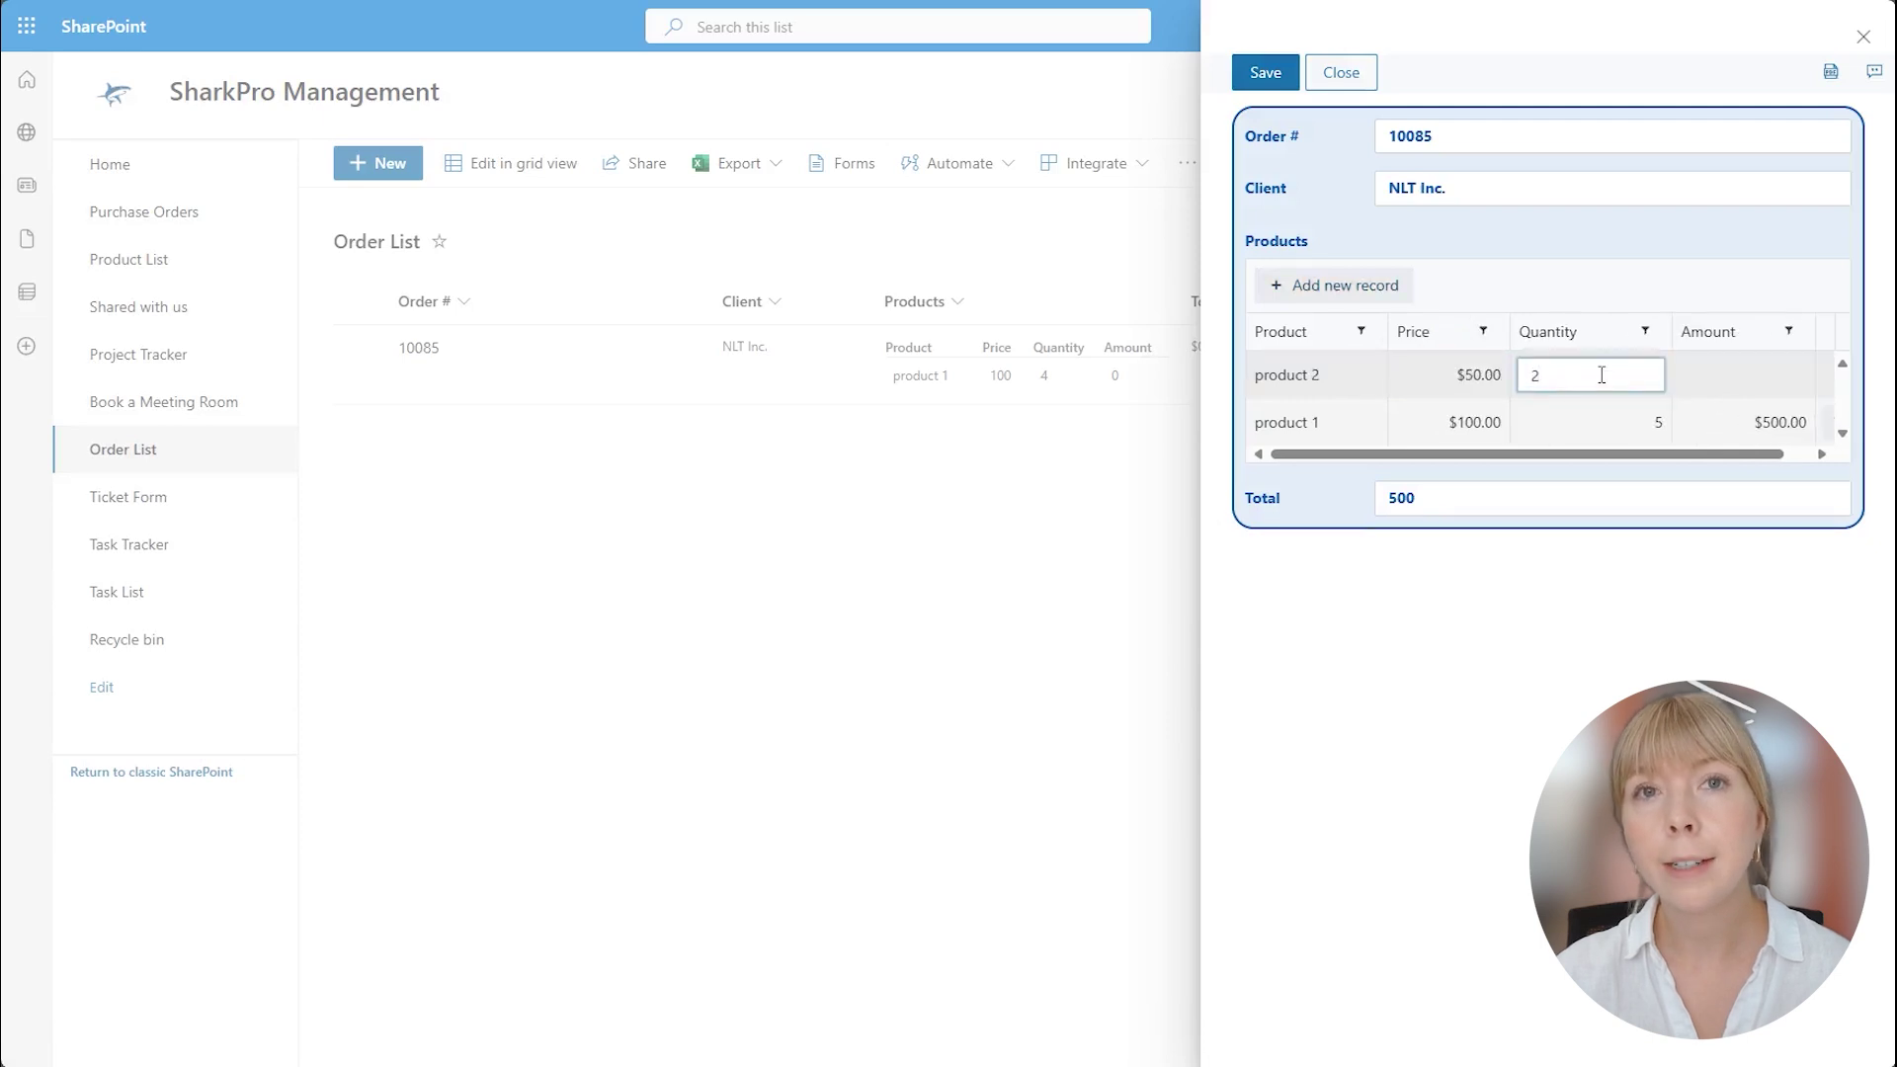
pyautogui.click(1737, 376)
pyautogui.write('100')
pyautogui.click(1729, 296)
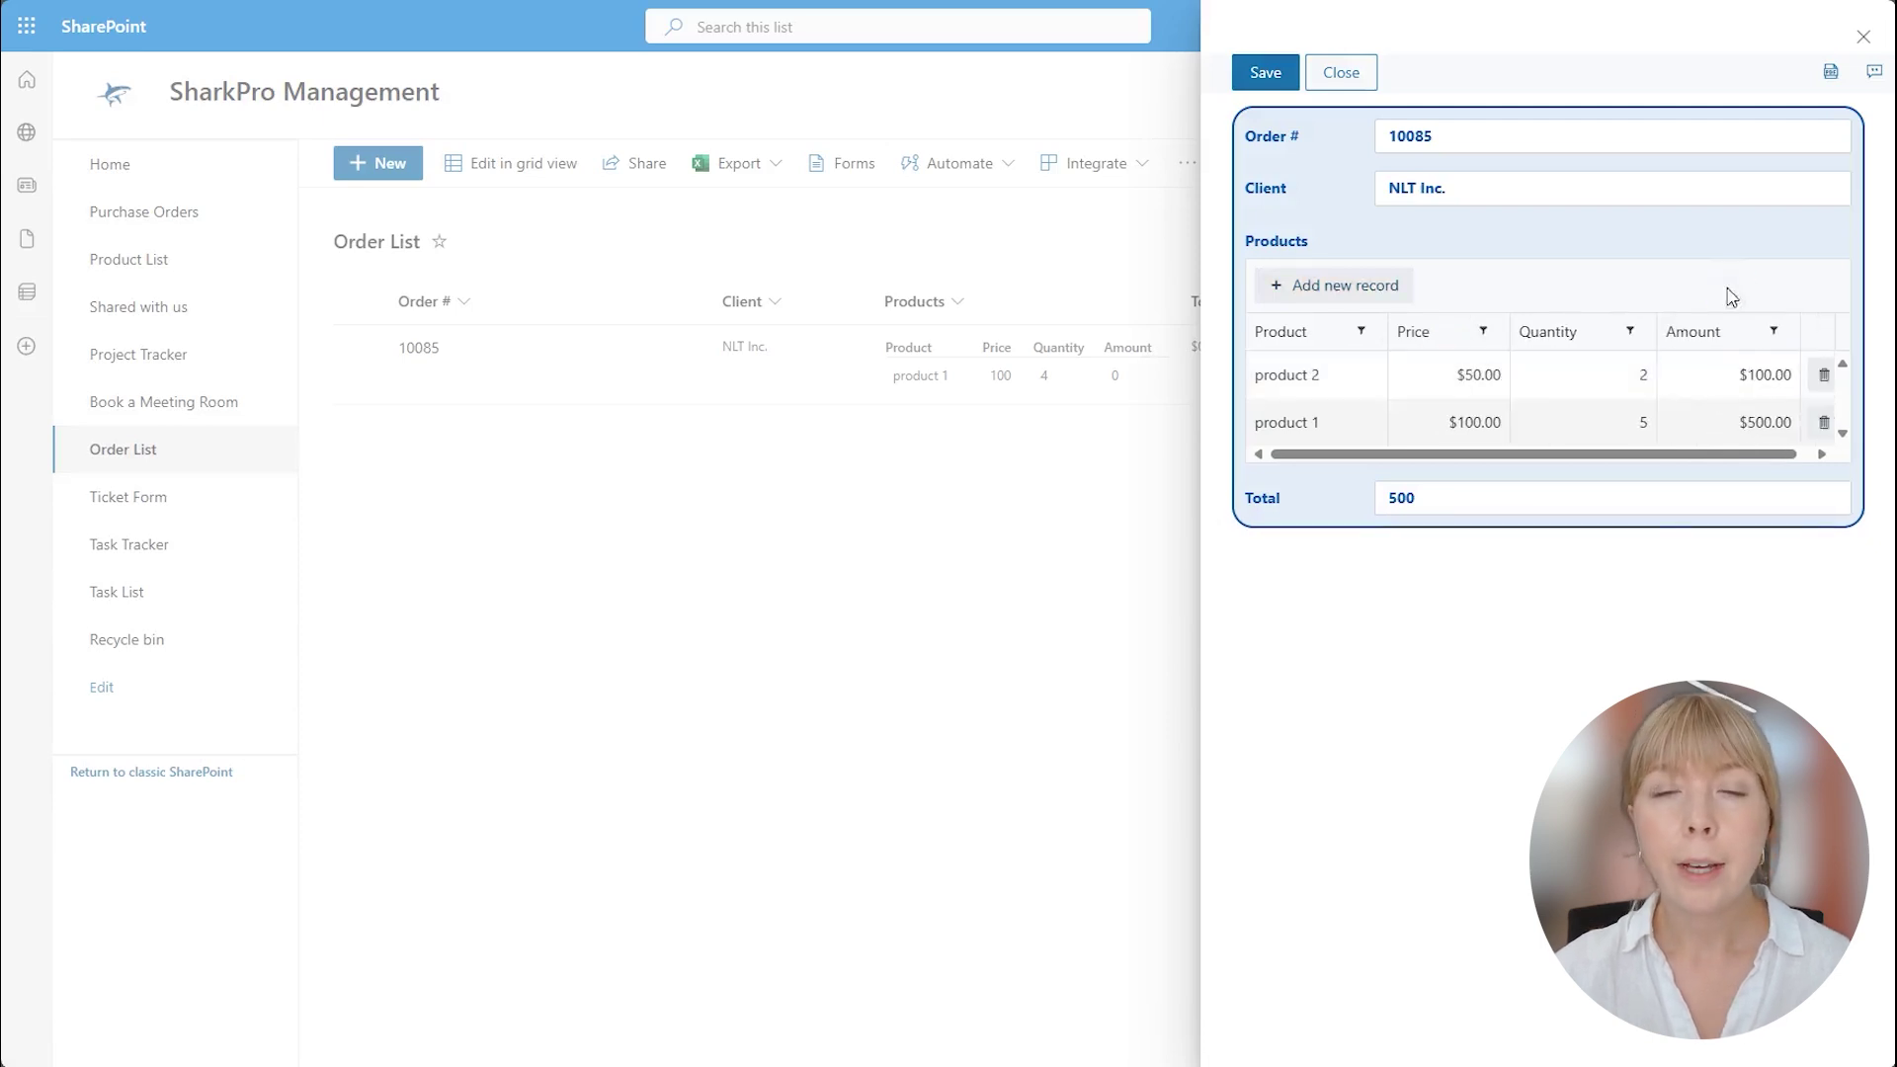
pyautogui.tripleClick(1664, 492)
pyautogui.write('6')
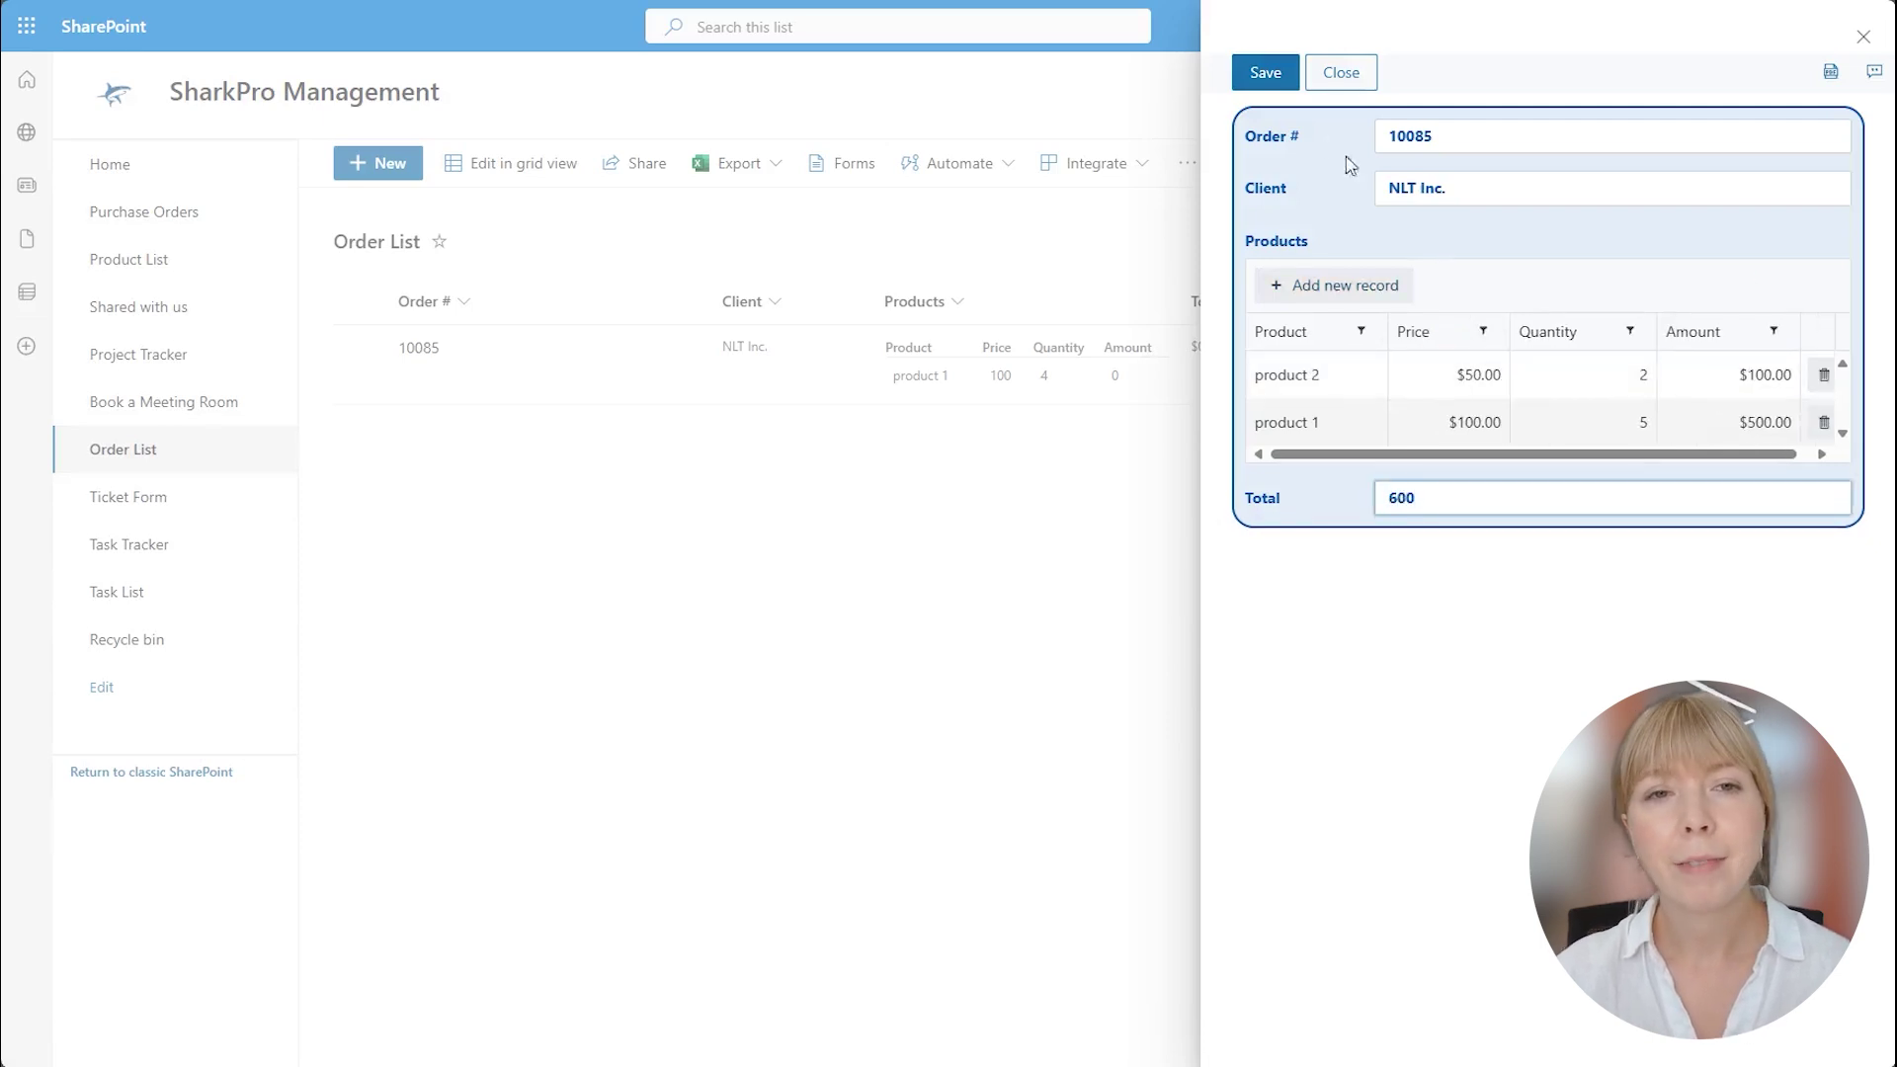
pyautogui.click(1256, 74)
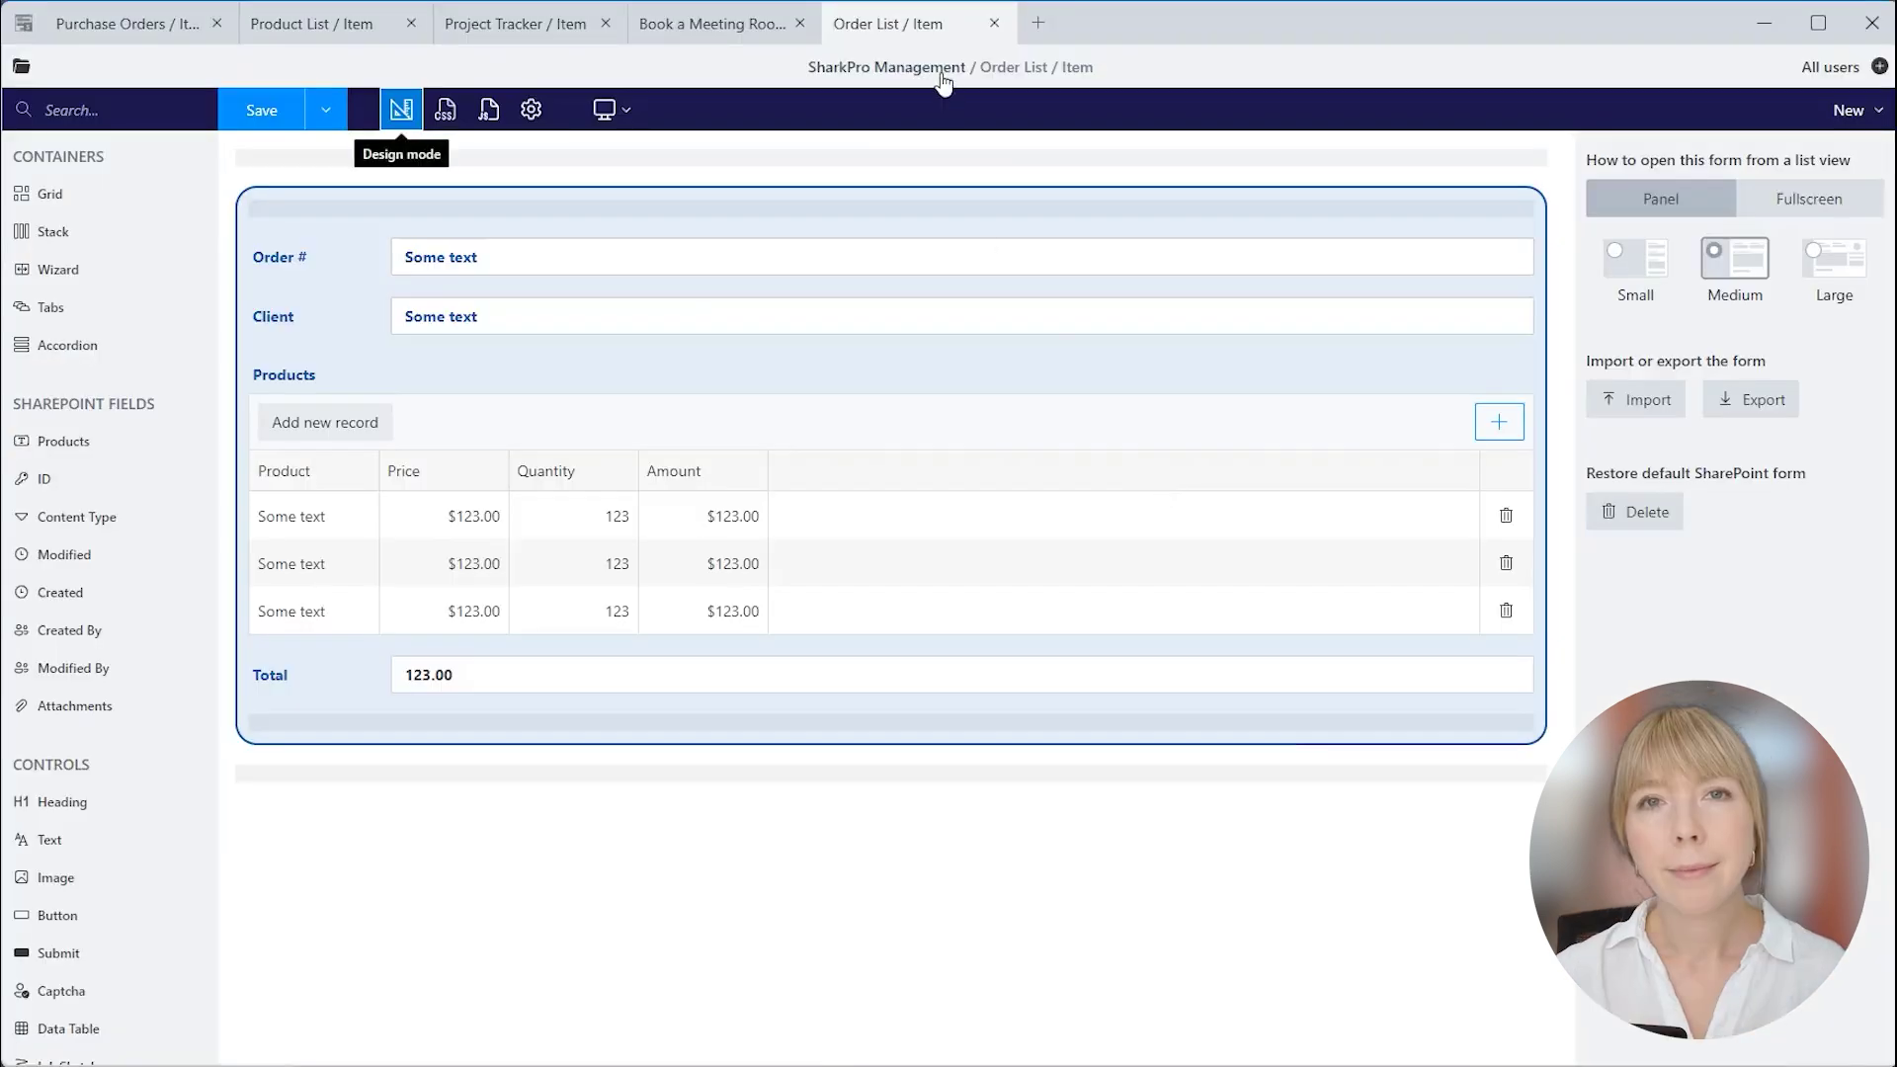
# Check the names of DataTable1, its Product, Price, Quantity and Amount columns, and the Total field.
pyautogui.click(1021, 203)
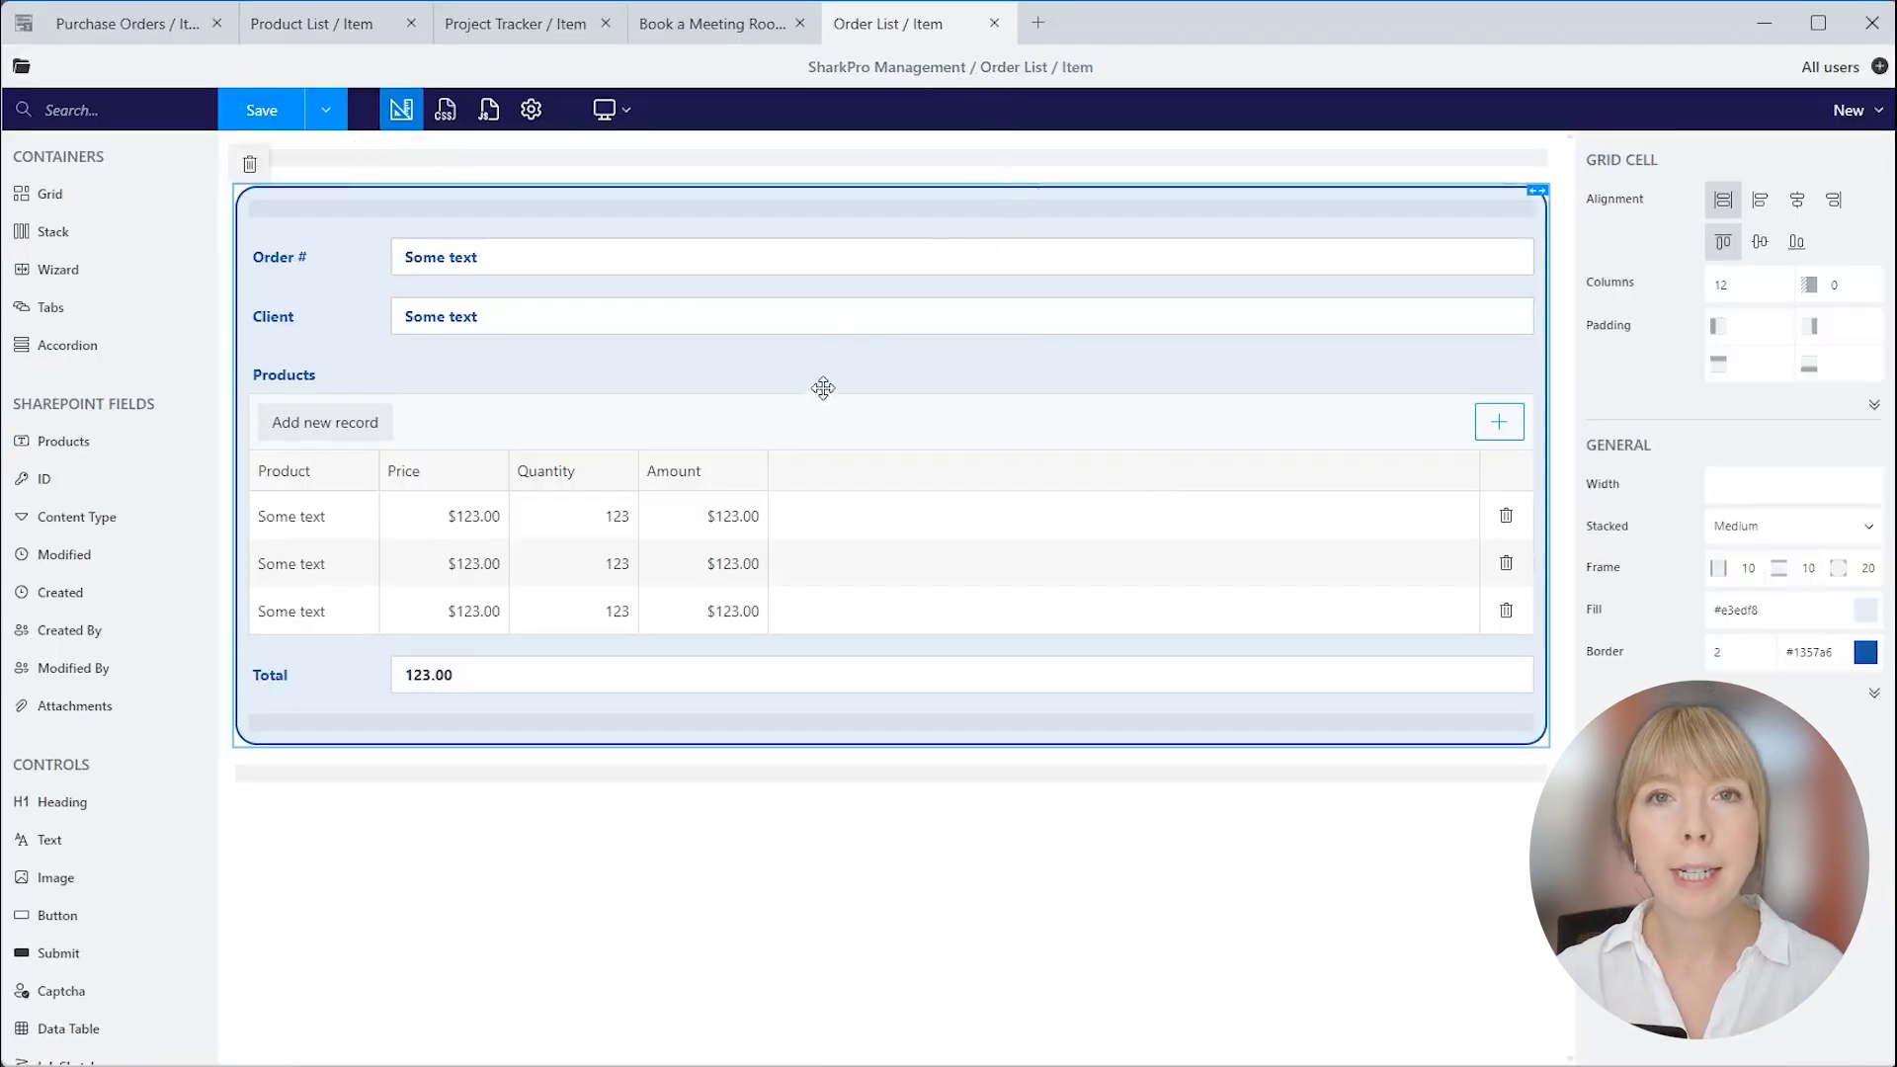
pyautogui.click(823, 388)
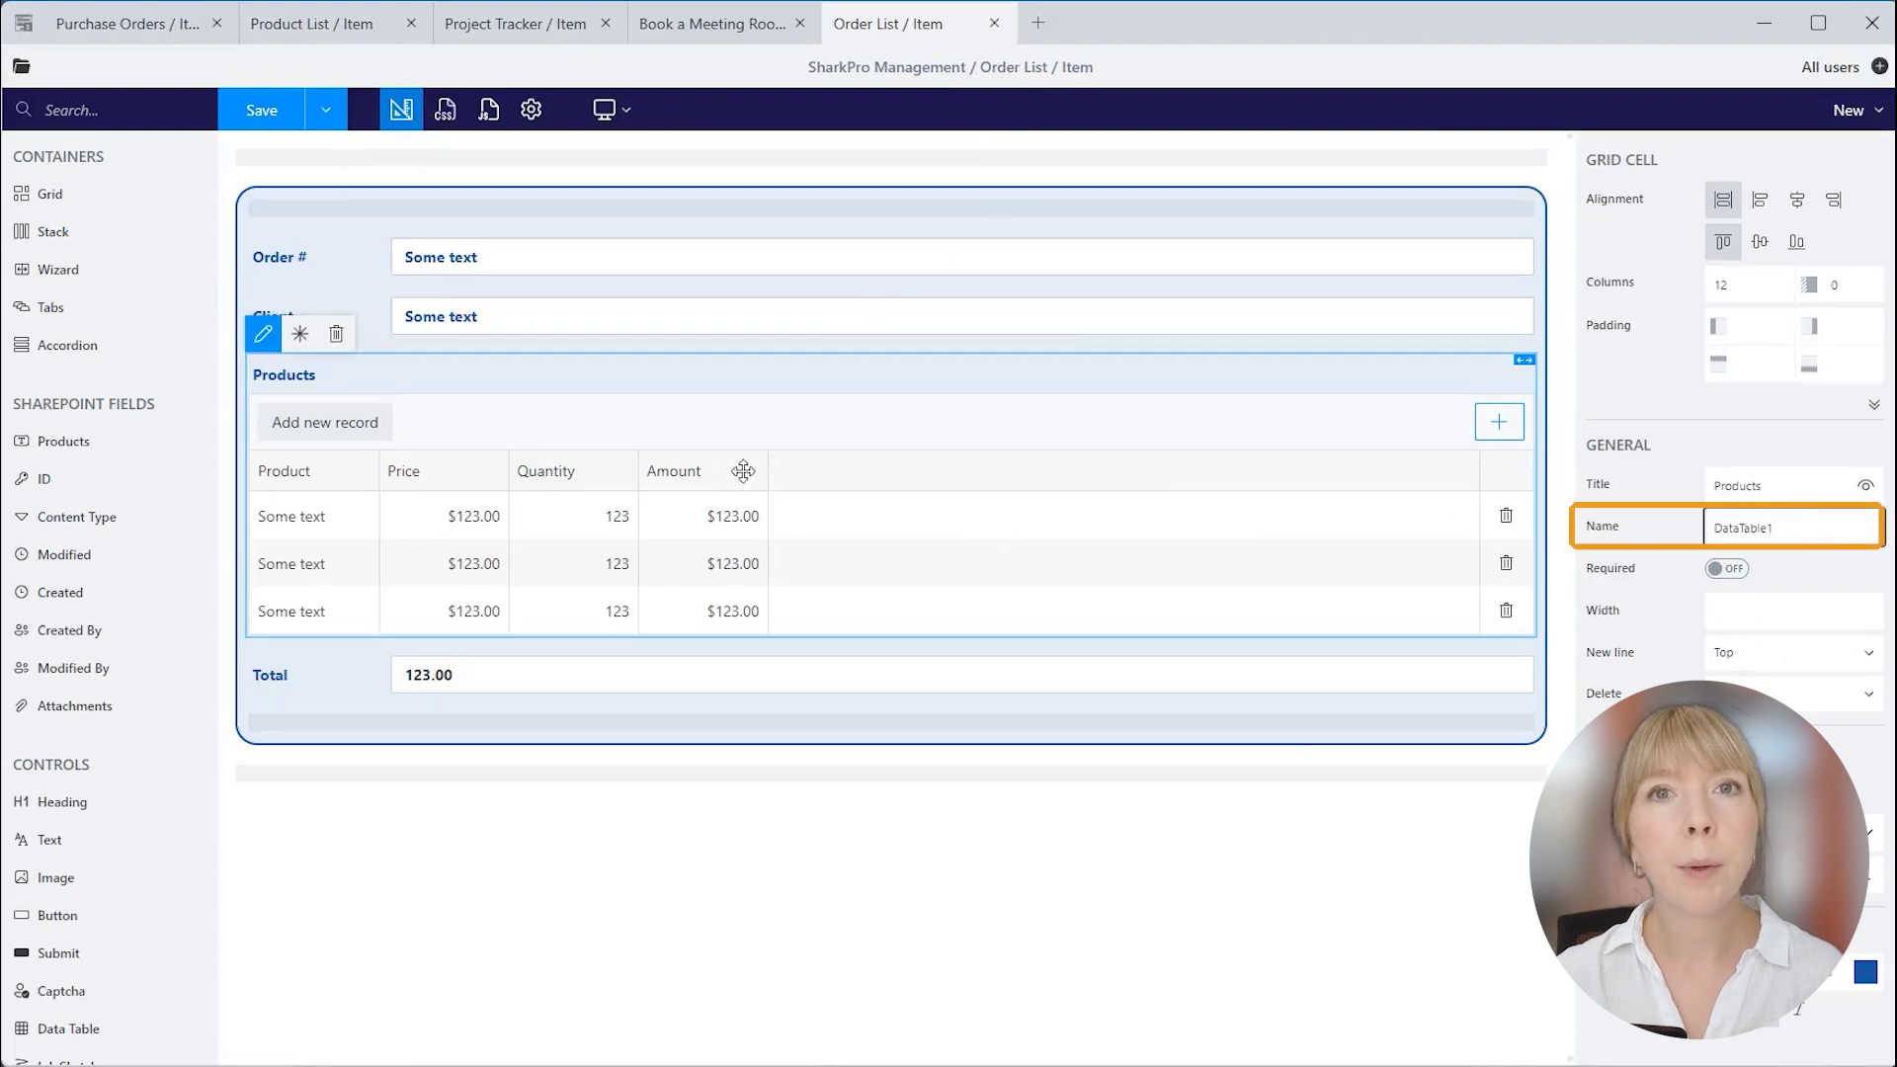
pyautogui.click(376, 472)
pyautogui.click(459, 472)
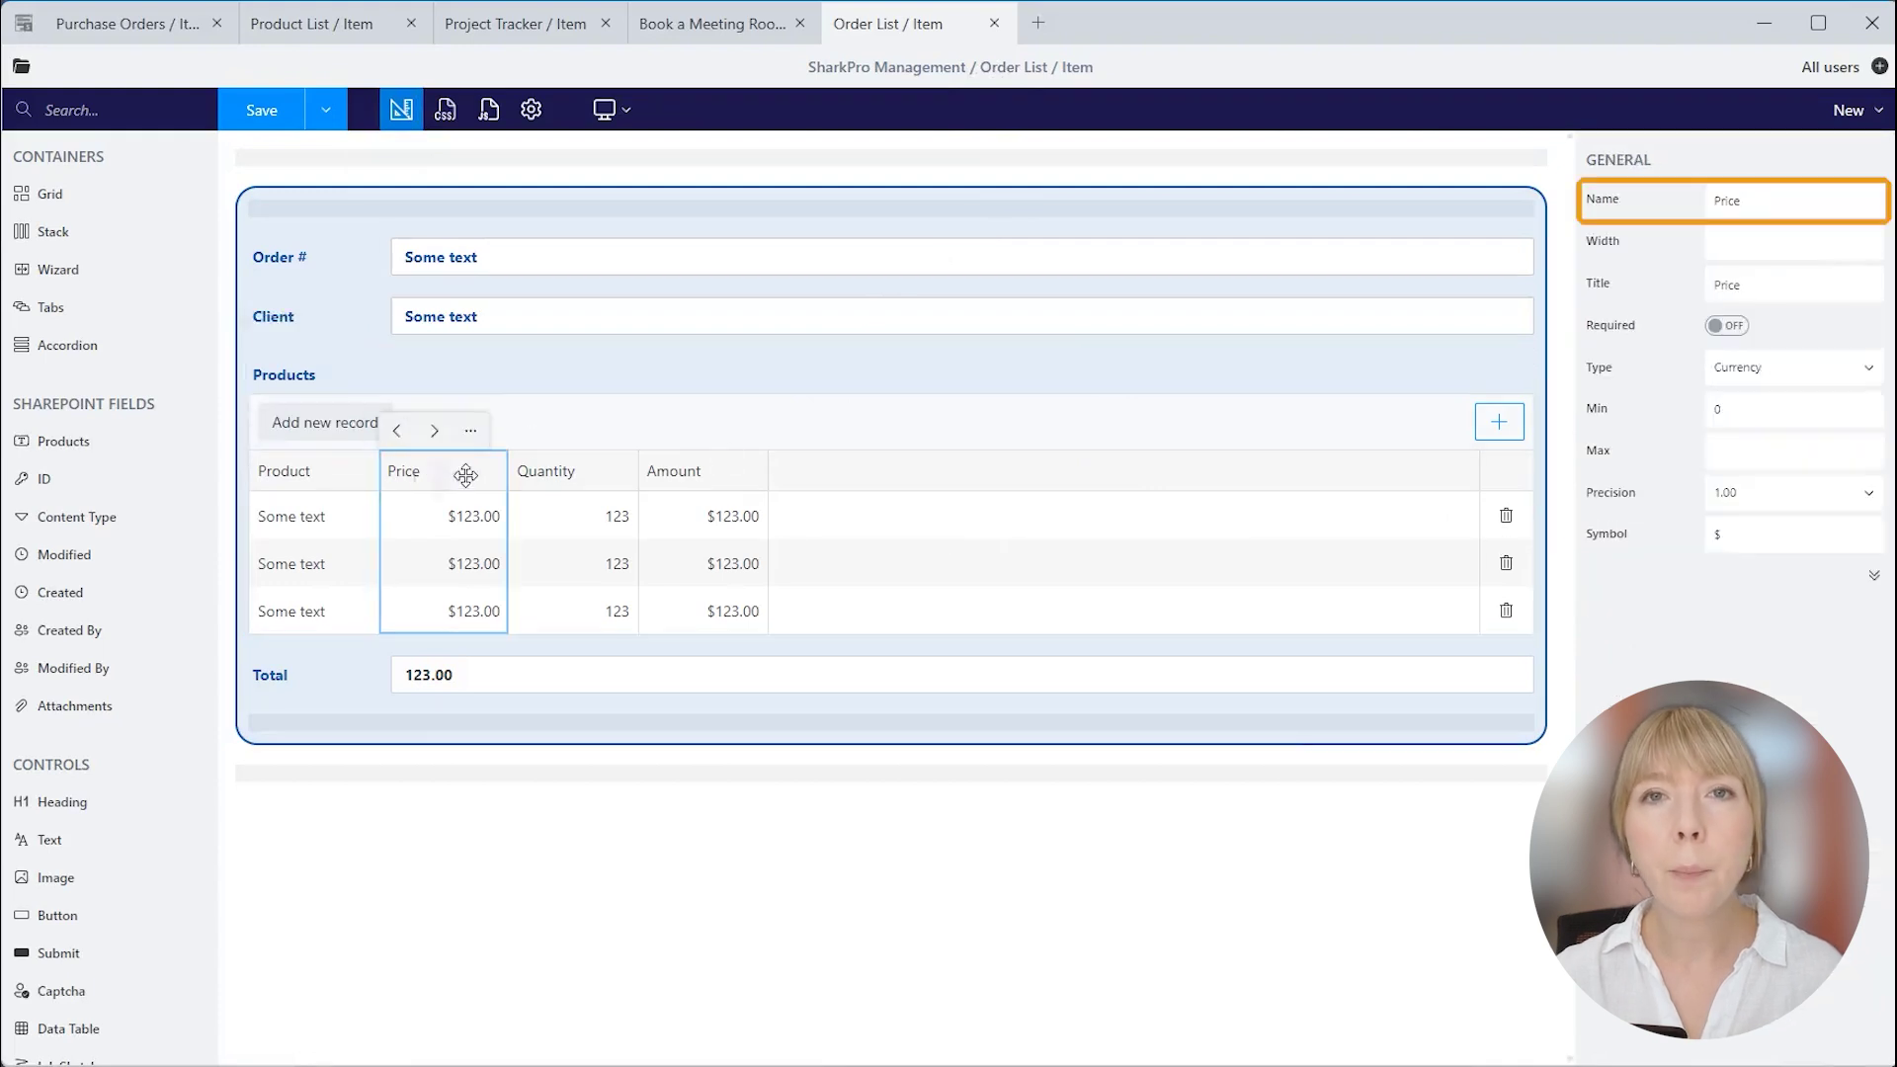
pyautogui.click(594, 471)
pyautogui.click(731, 471)
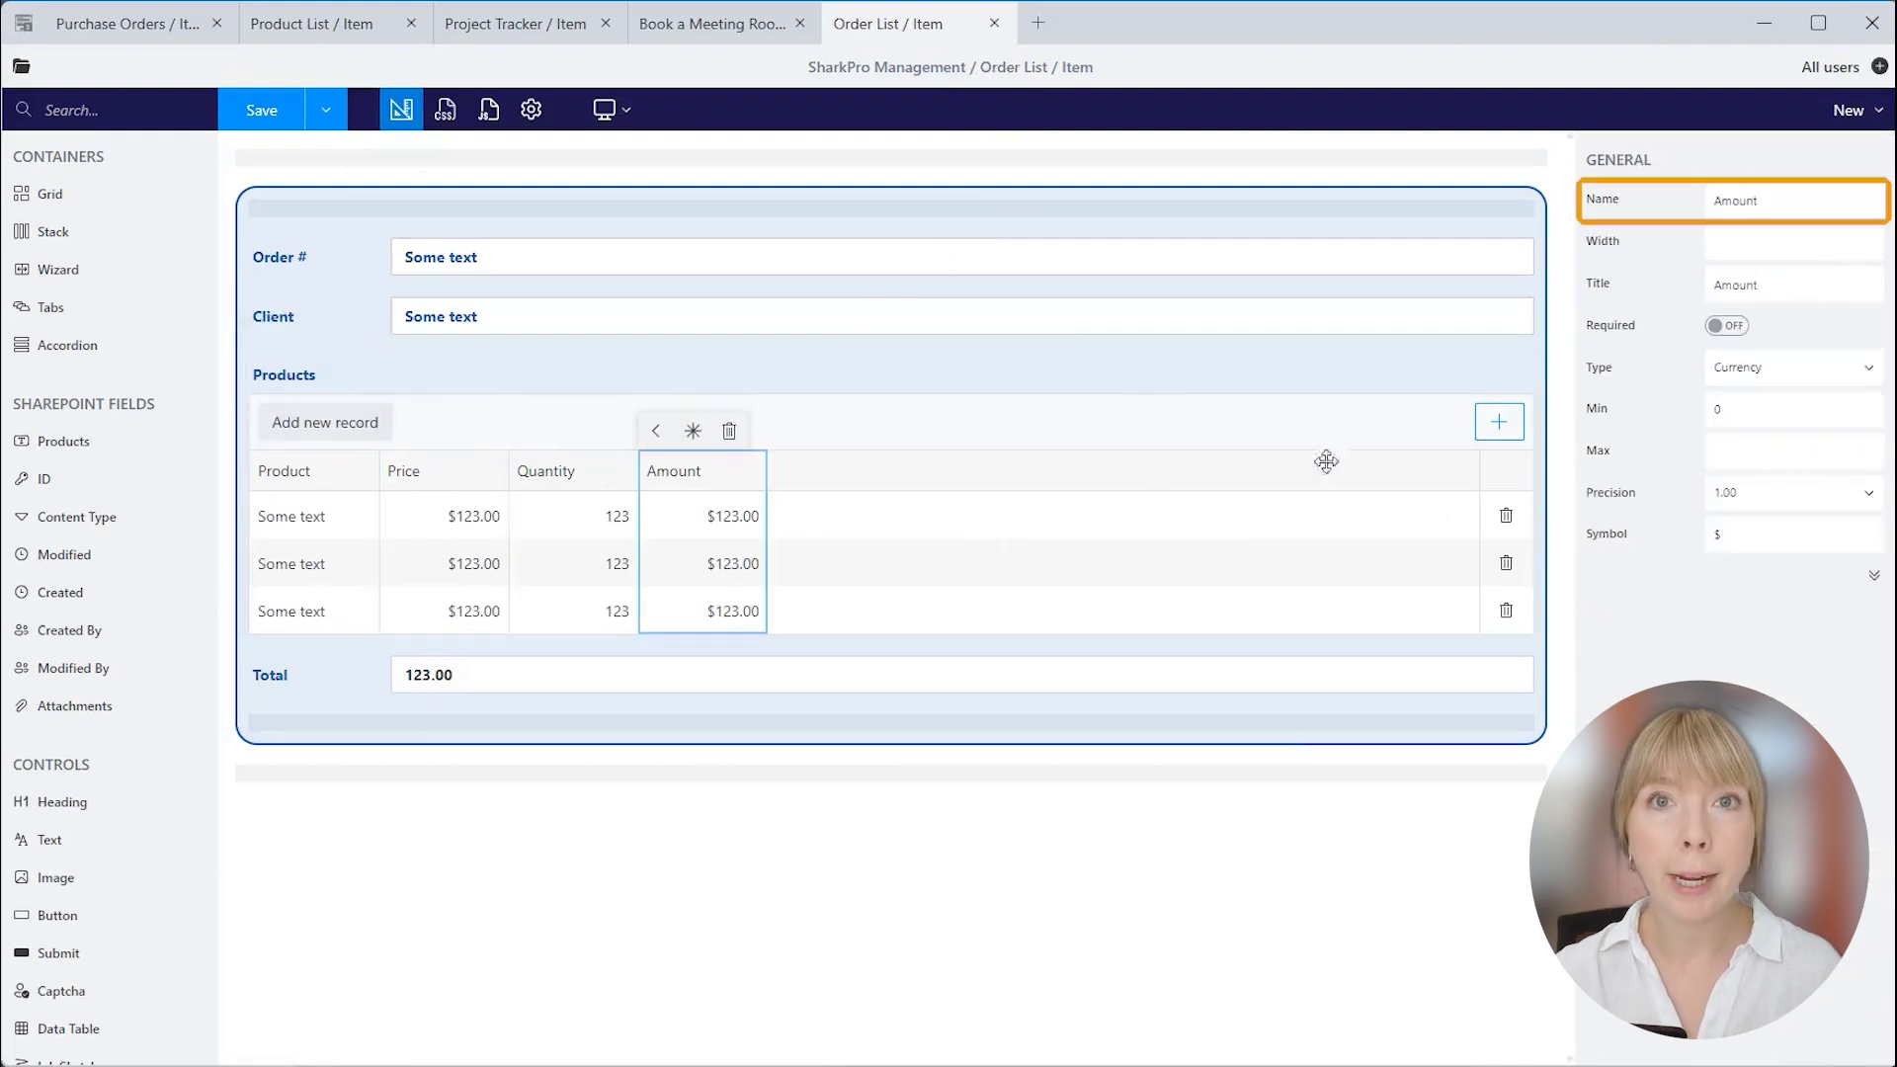
pyautogui.click(357, 670)
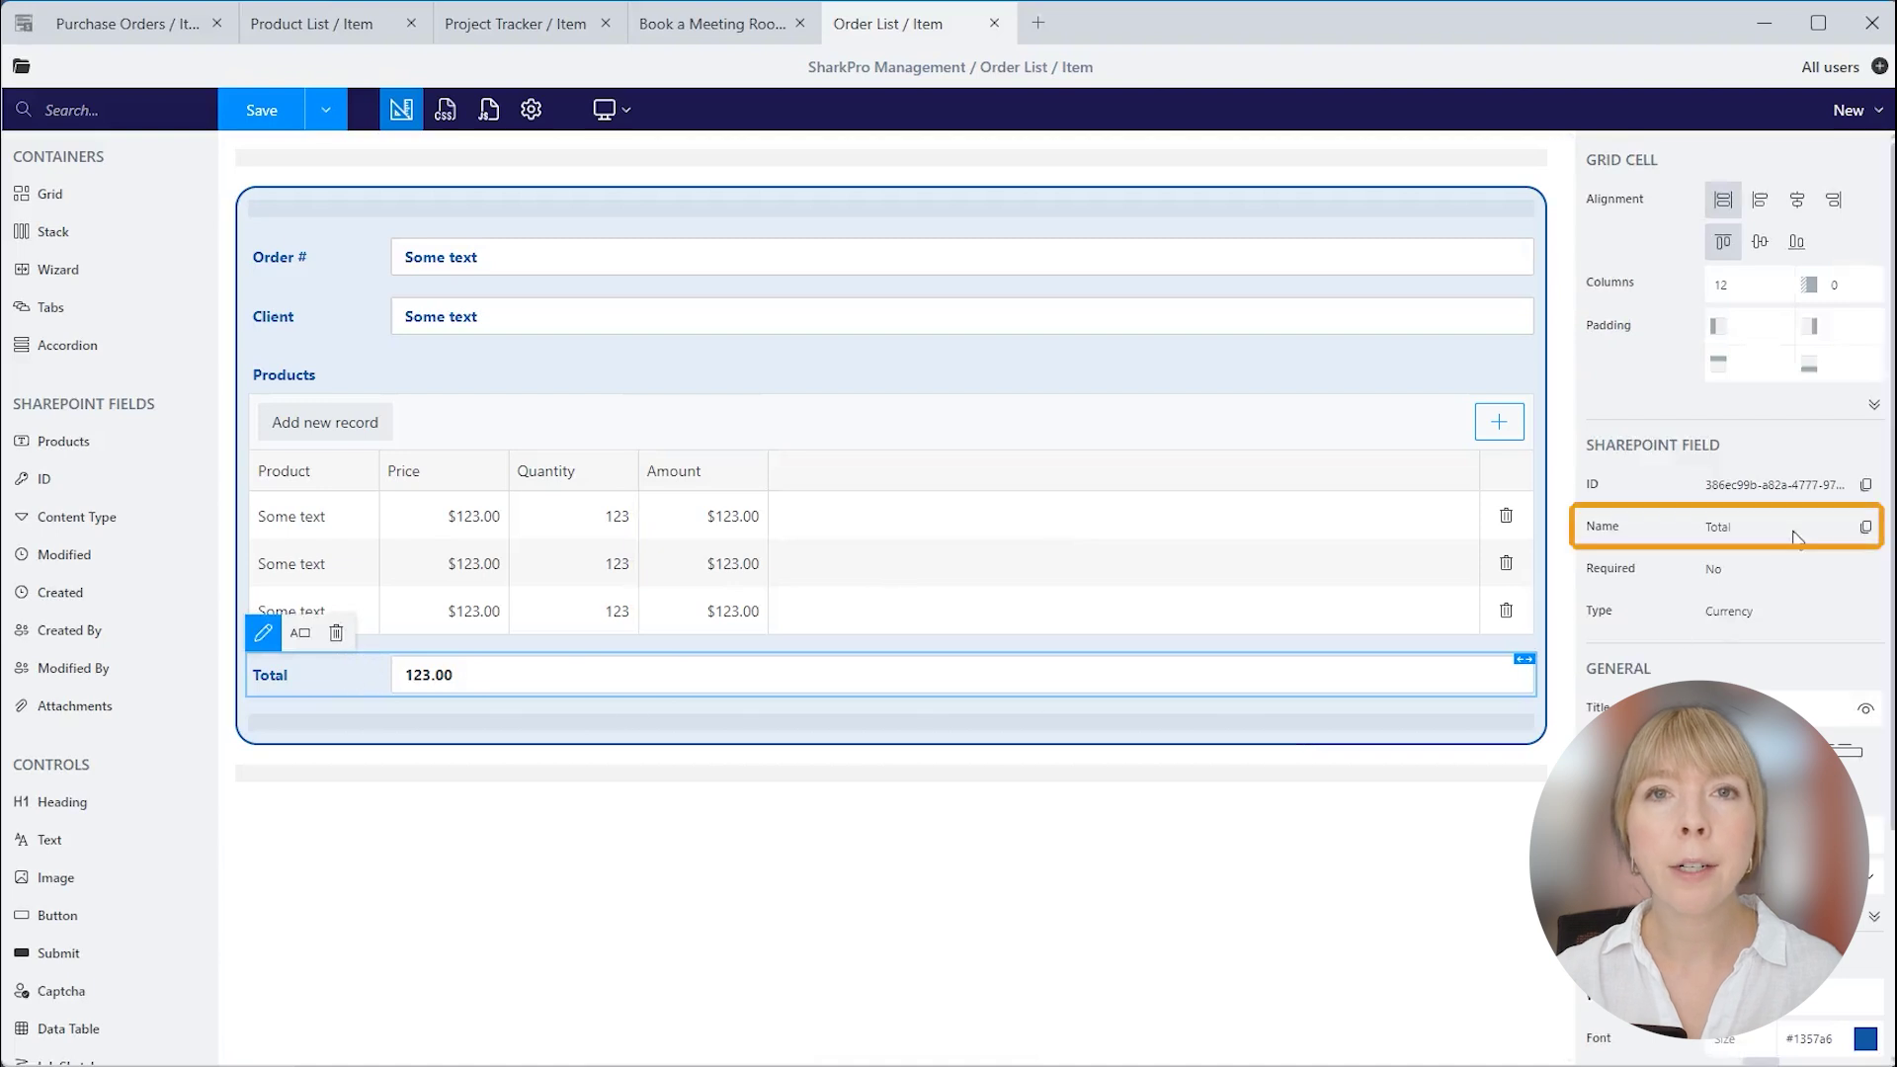
# Paste the DataTable1 change-handler code over the template JavaScript.
pyautogui.click(489, 110)
pyautogui.hotkey('ctrl', 'a')
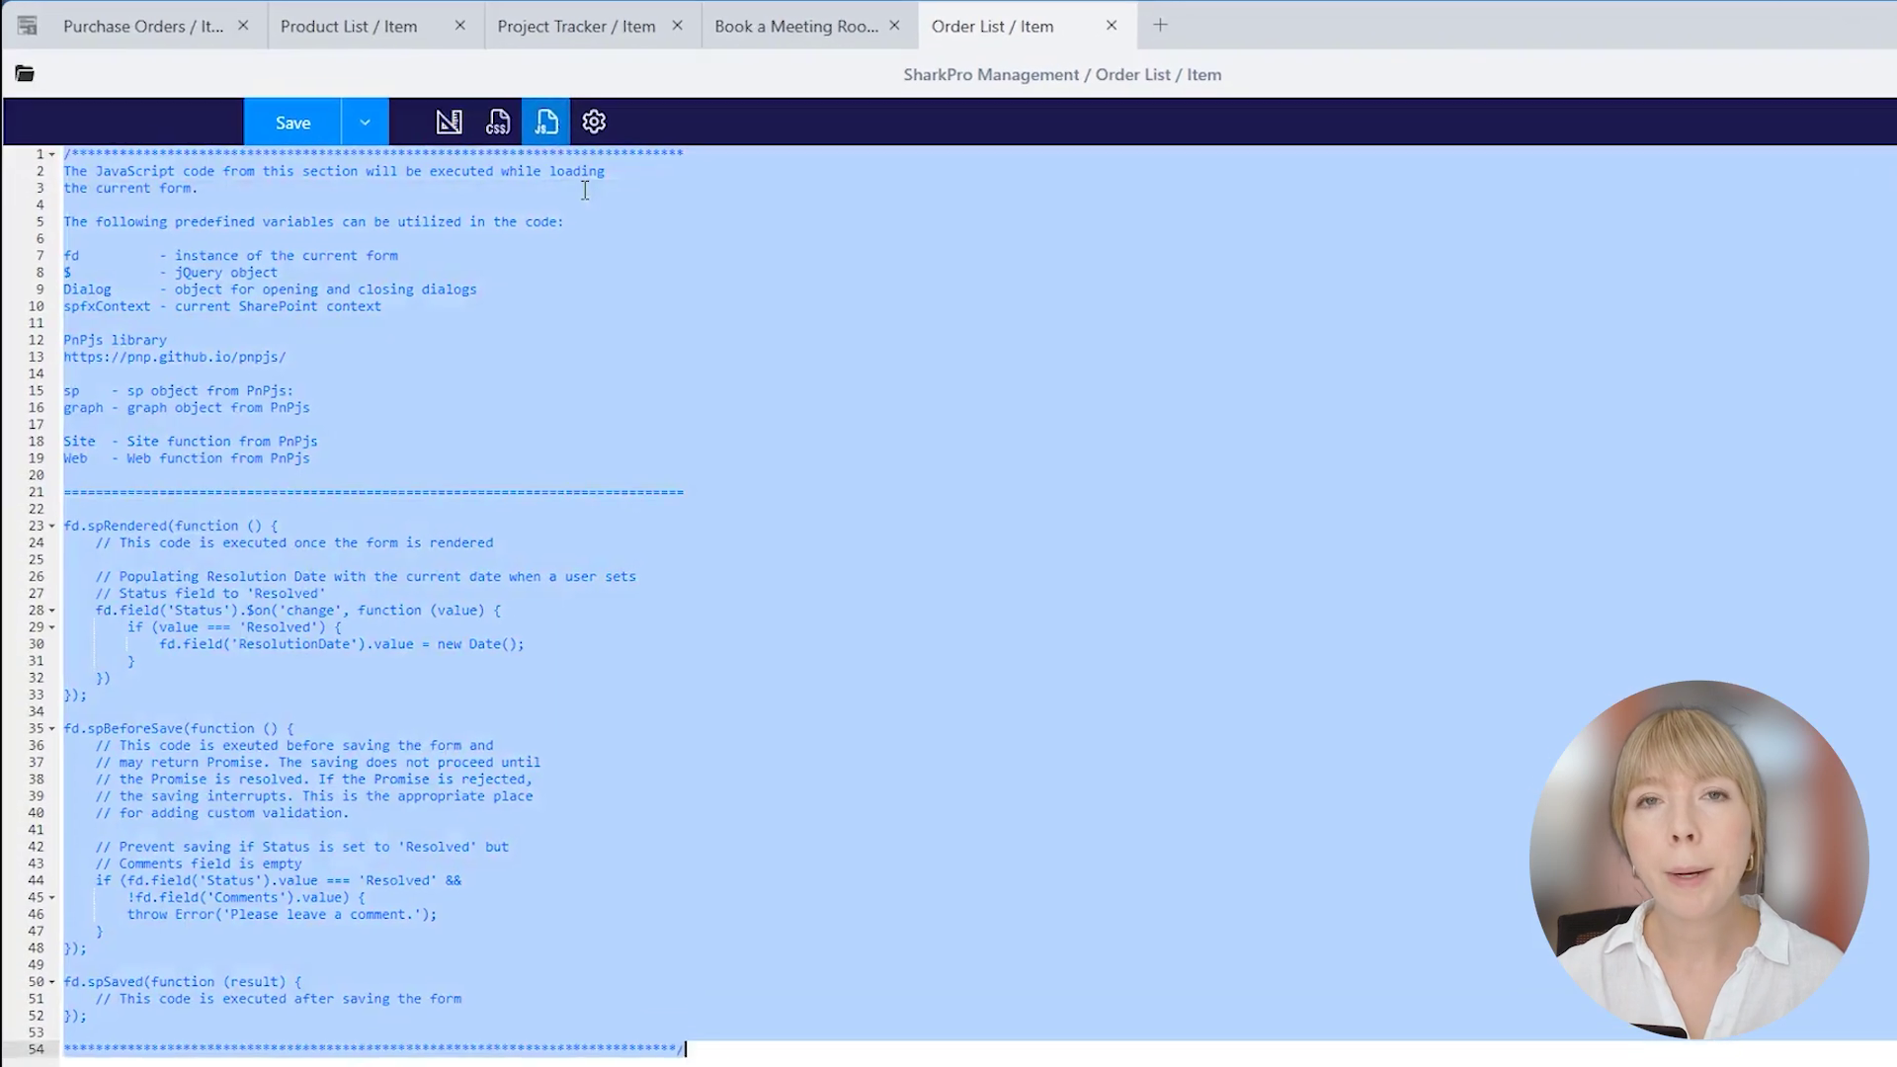
pyautogui.write("fd.spRendered(() => {      var dt = fd.control('DataTable1');      dt.$on('change', value => {         let total = 0;          if (value) {             for (var i = 0; i < value.length; i++) {                 // calculate total for the row                 const amount = (value[i].Quantity ?? 0) * (value[i].Price ?? 0);                 value[i].set('Amount', amount);                  // calculate total for entire table                 total += amount;             }         }          fd.field('Total').value = total;     }); });")
# Review how the code computes each row's Amount from Quantity × Price and the Total, then save.
pyautogui.click(367, 187)
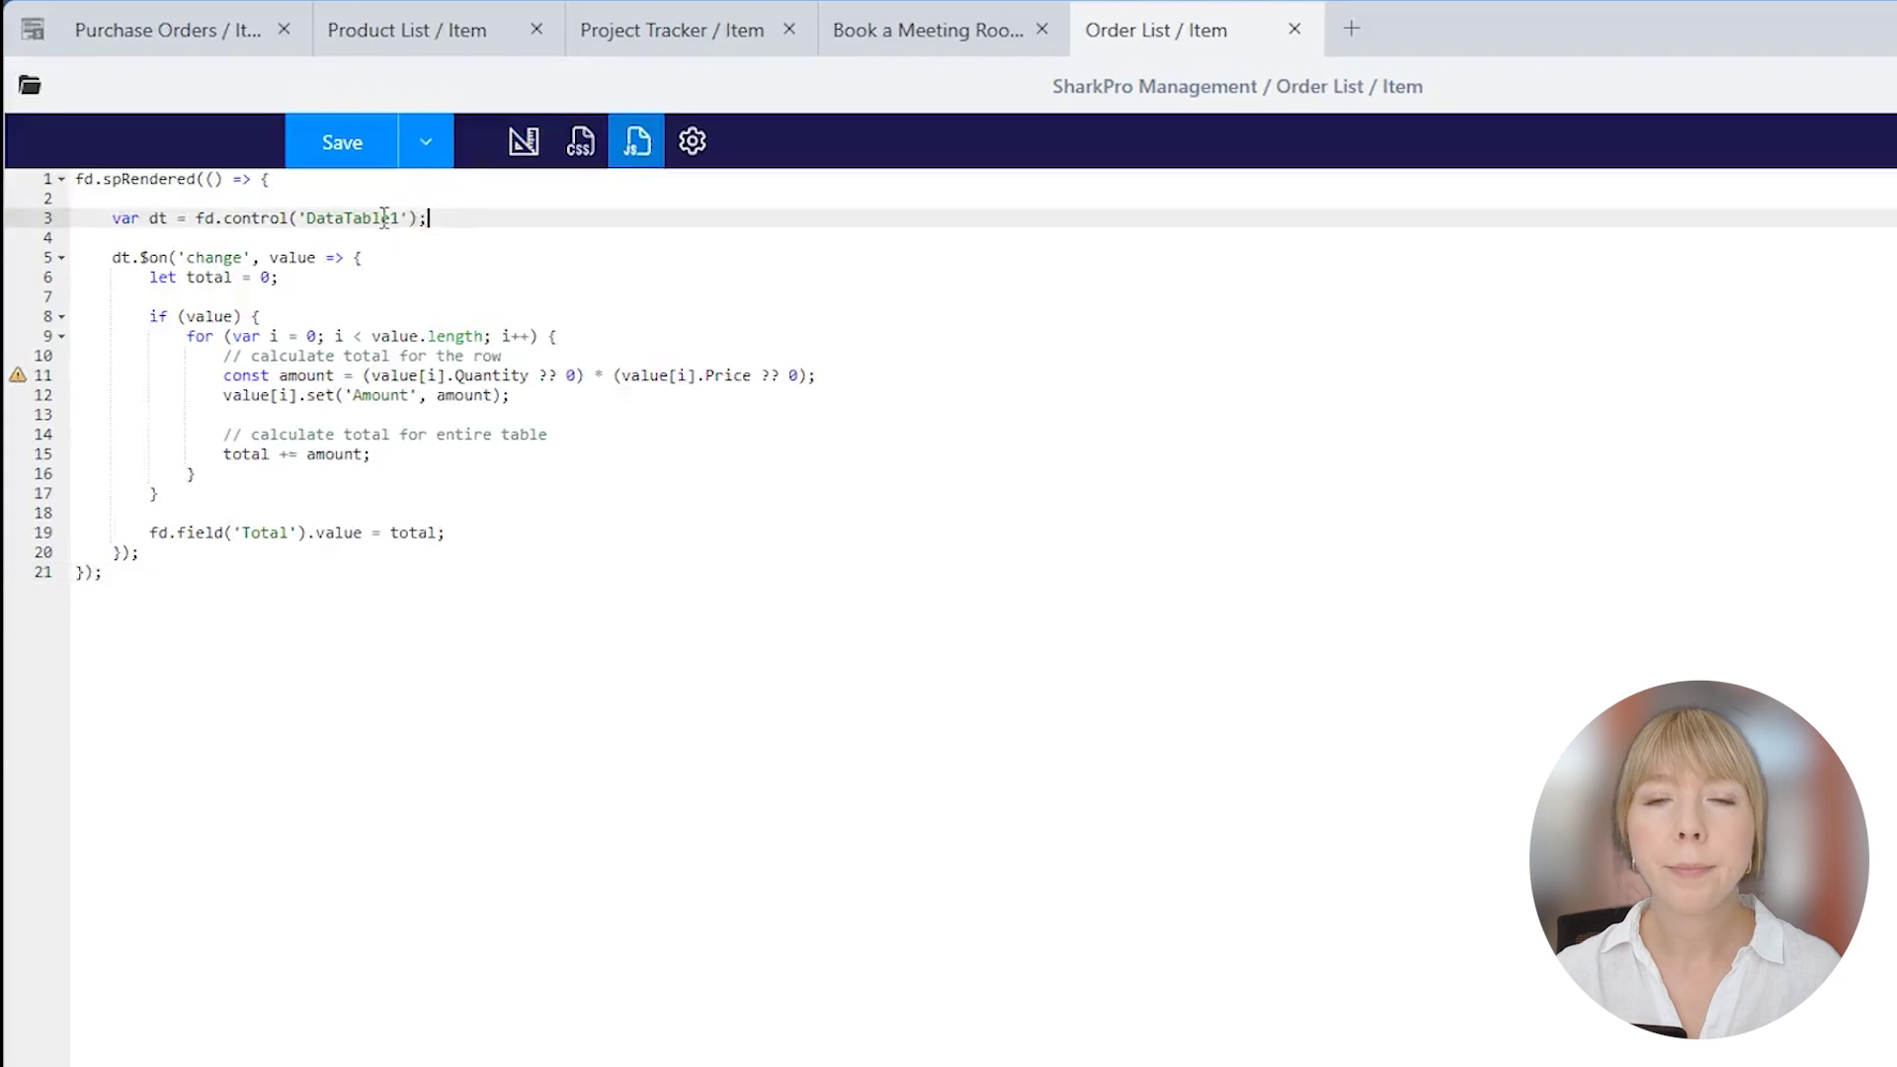
pyautogui.doubleClick(384, 217)
pyautogui.click(449, 259)
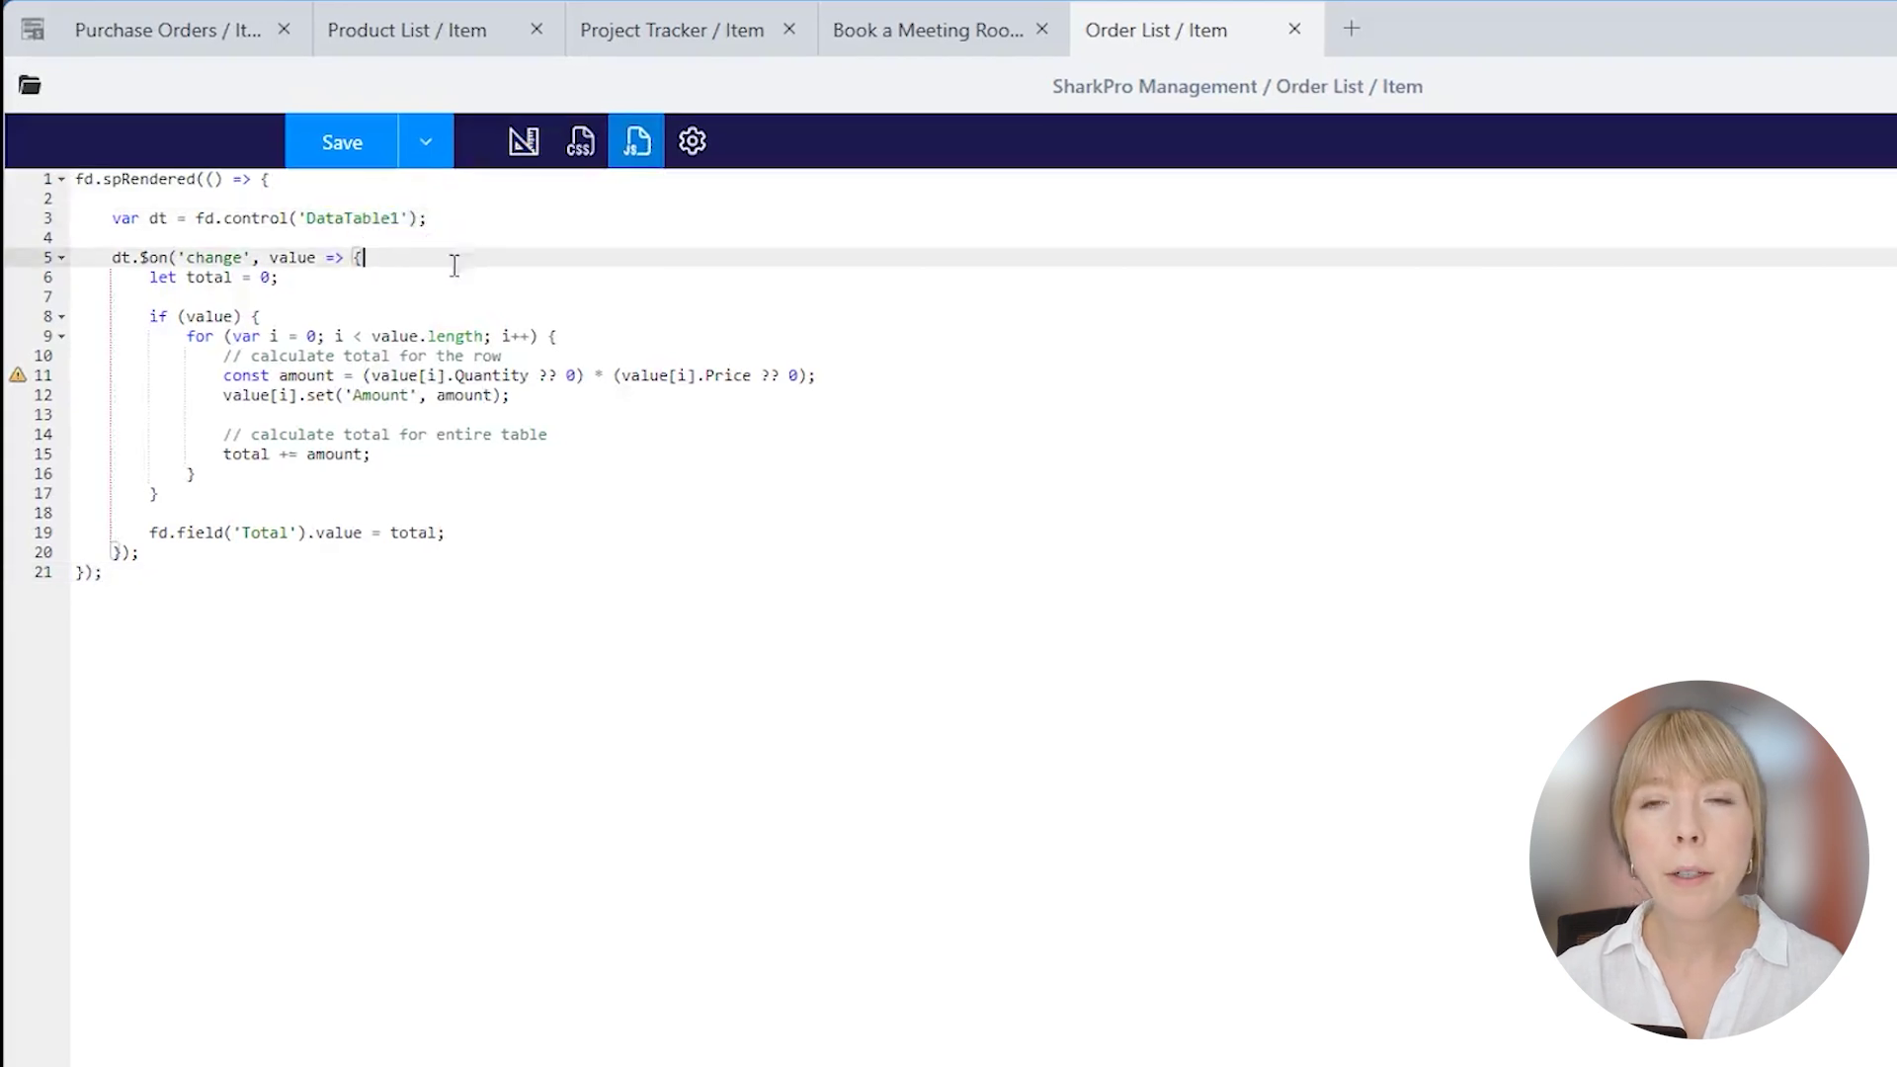
pyautogui.click(625, 356)
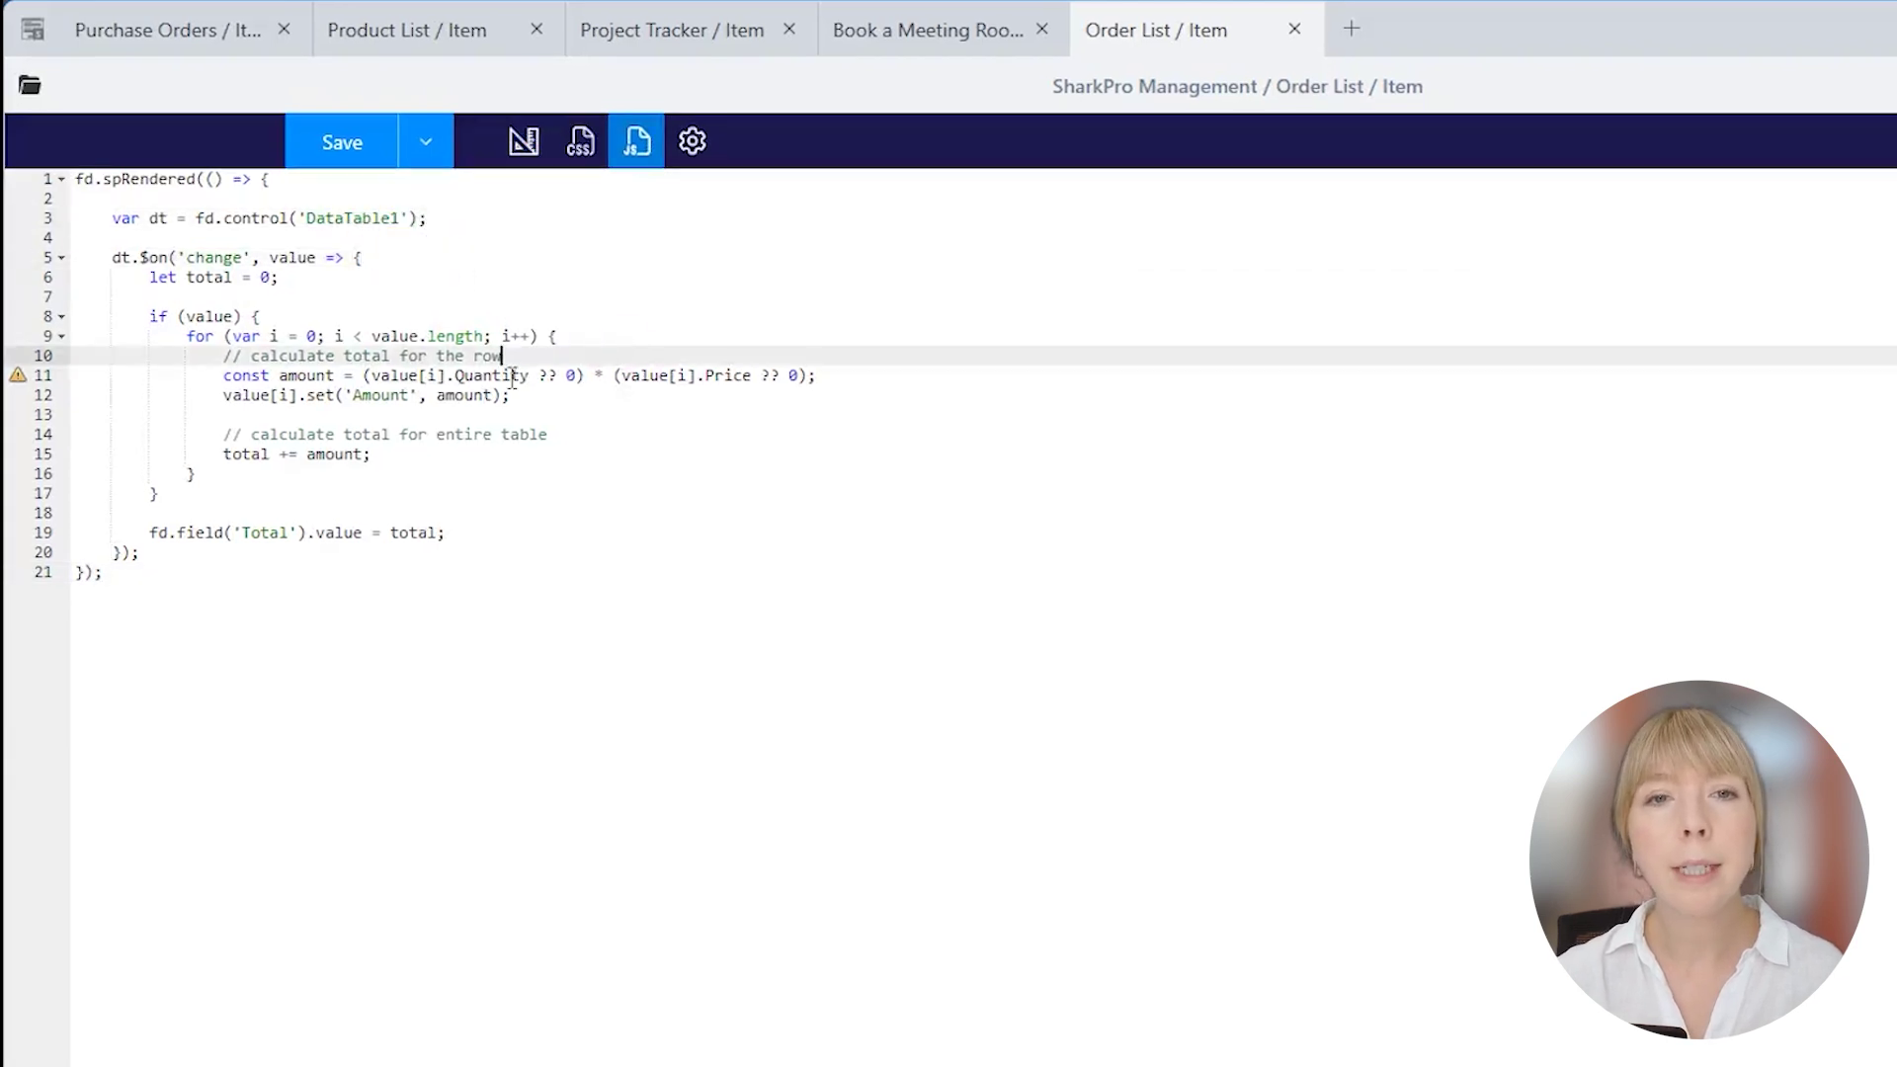
pyautogui.doubleClick(513, 378)
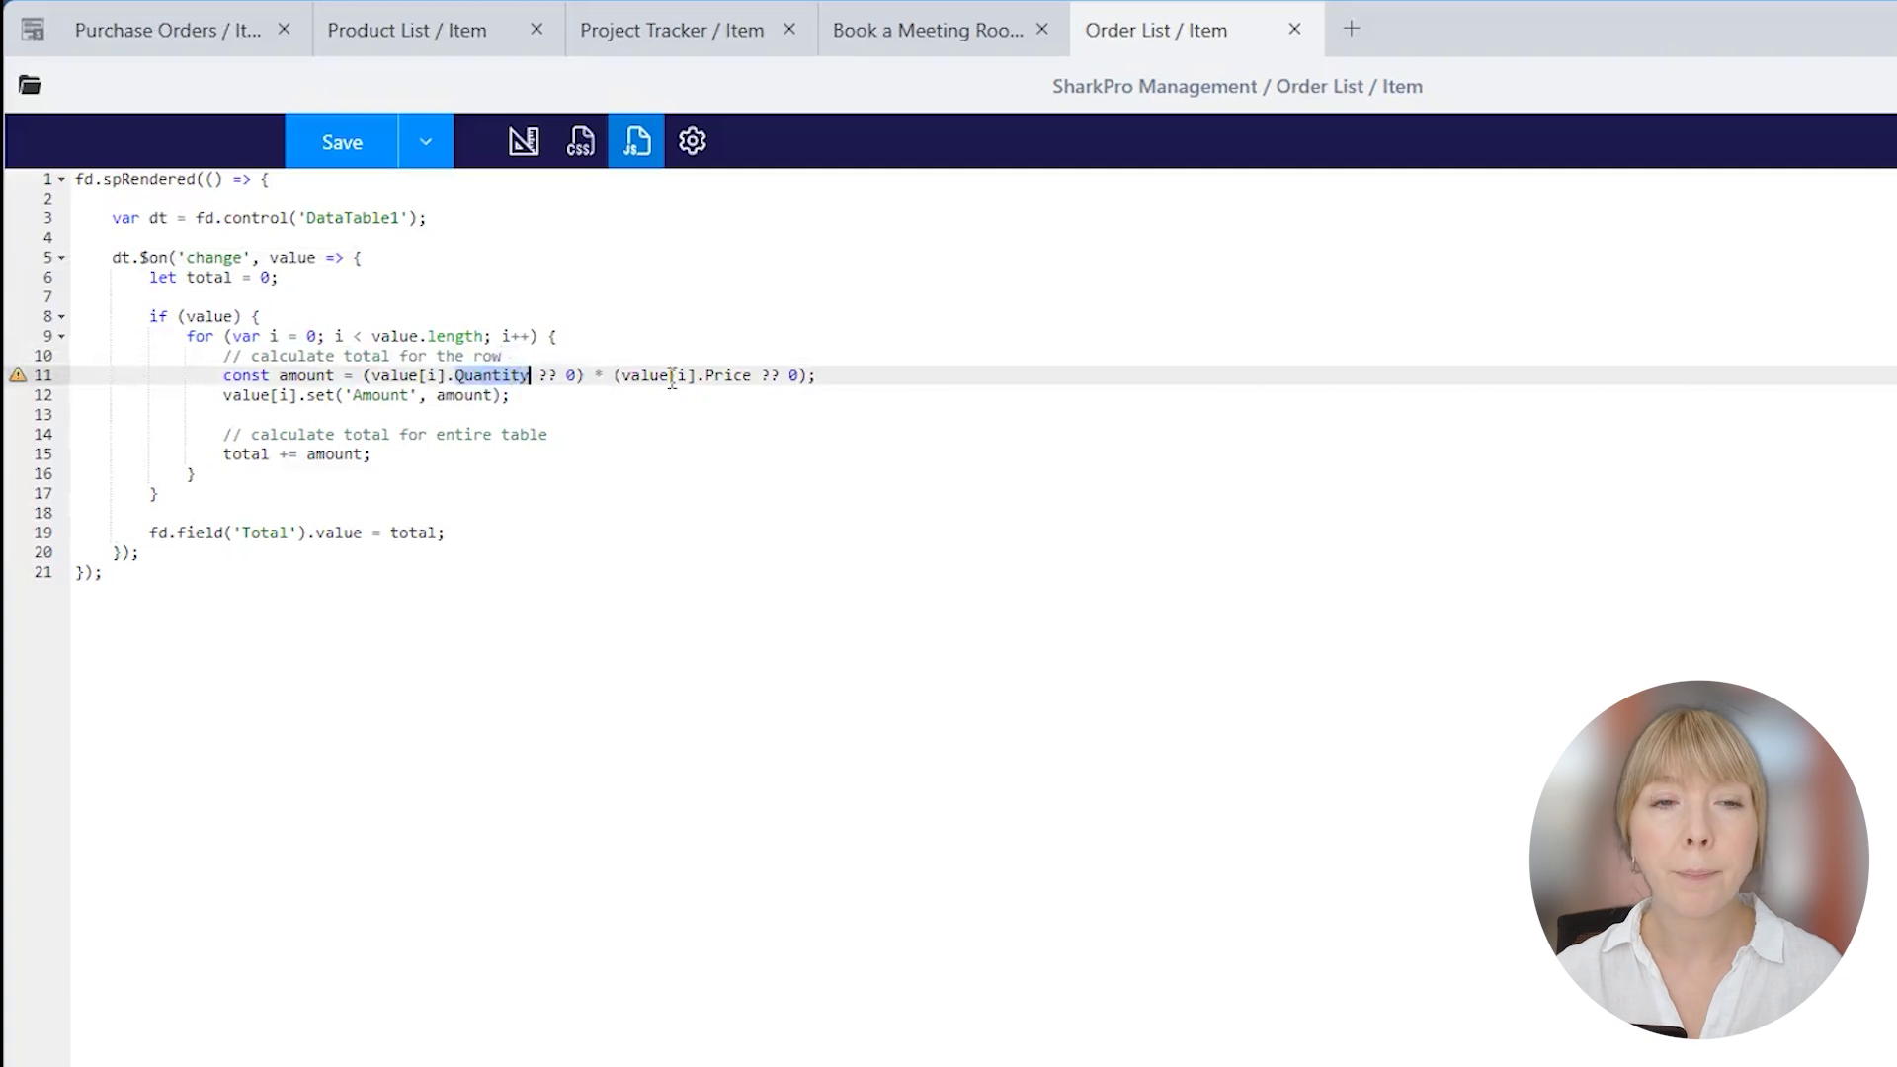
pyautogui.doubleClick(744, 377)
pyautogui.click(699, 392)
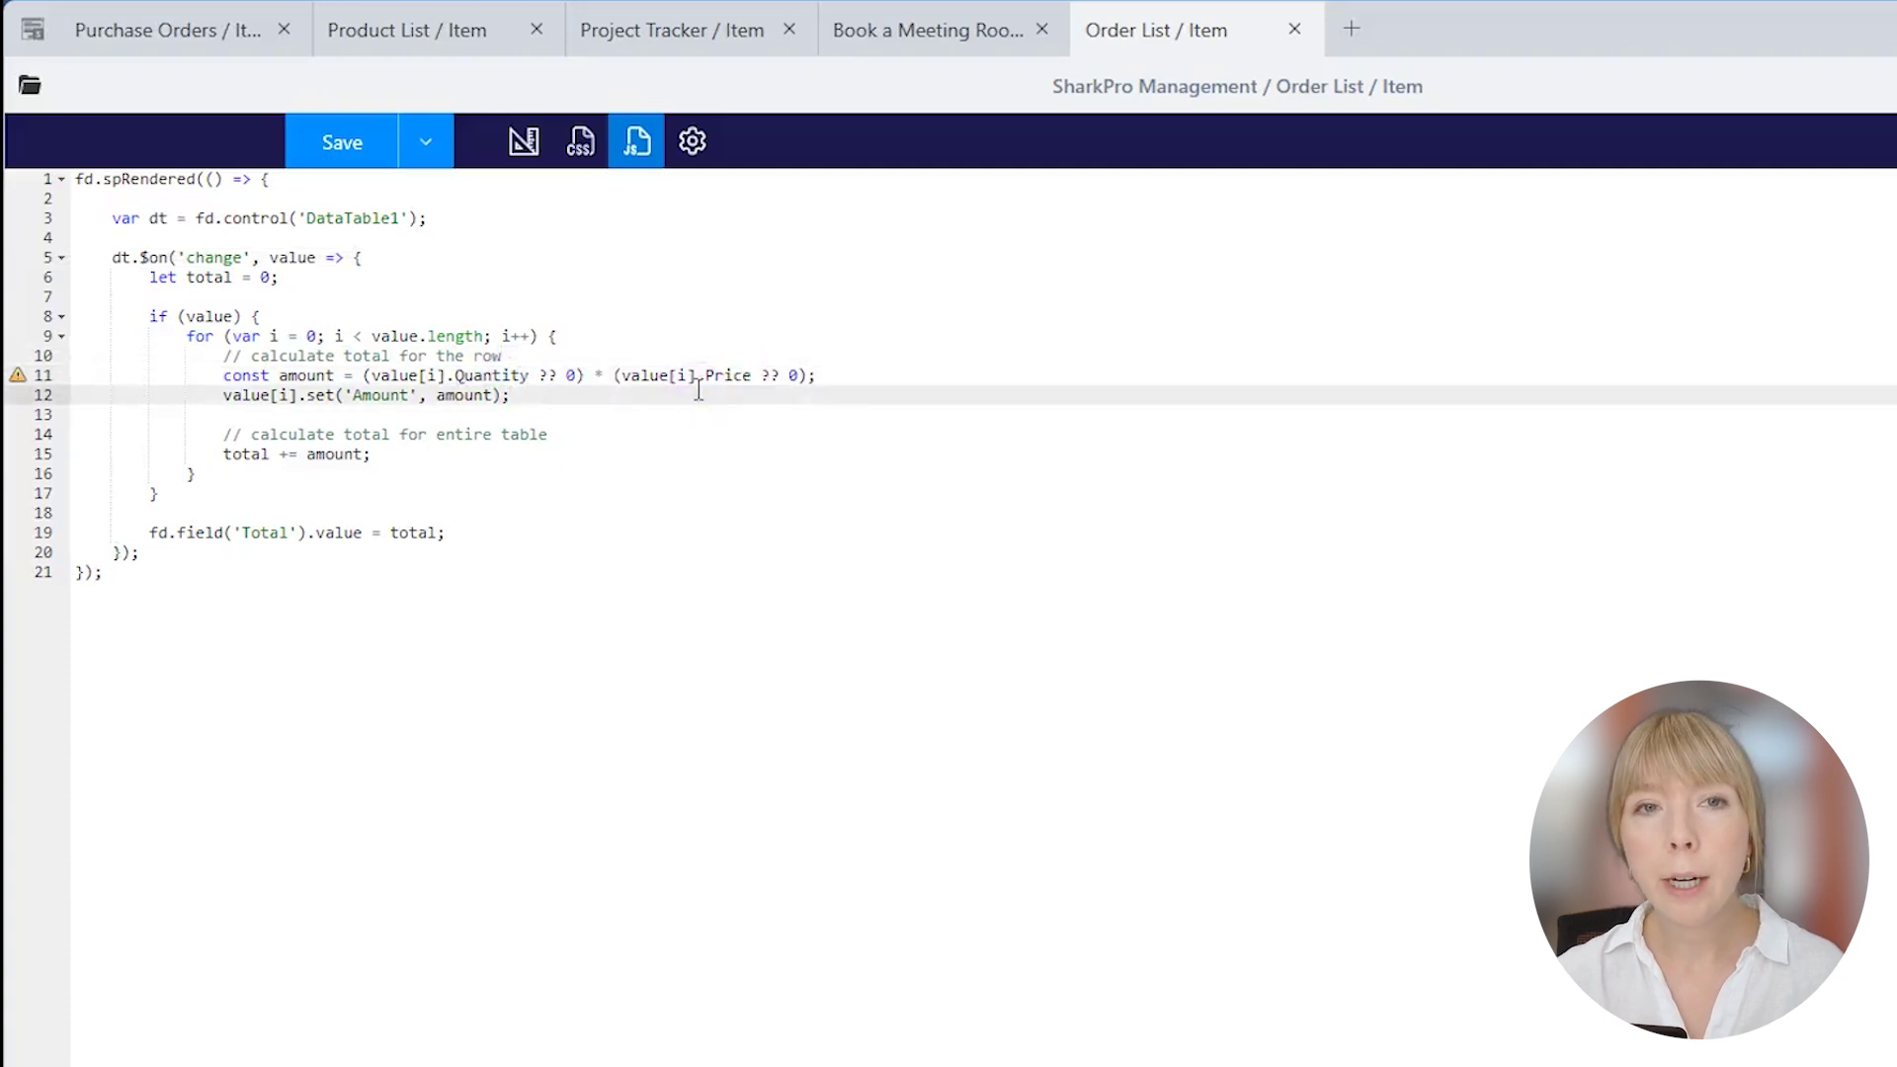
pyautogui.click(688, 435)
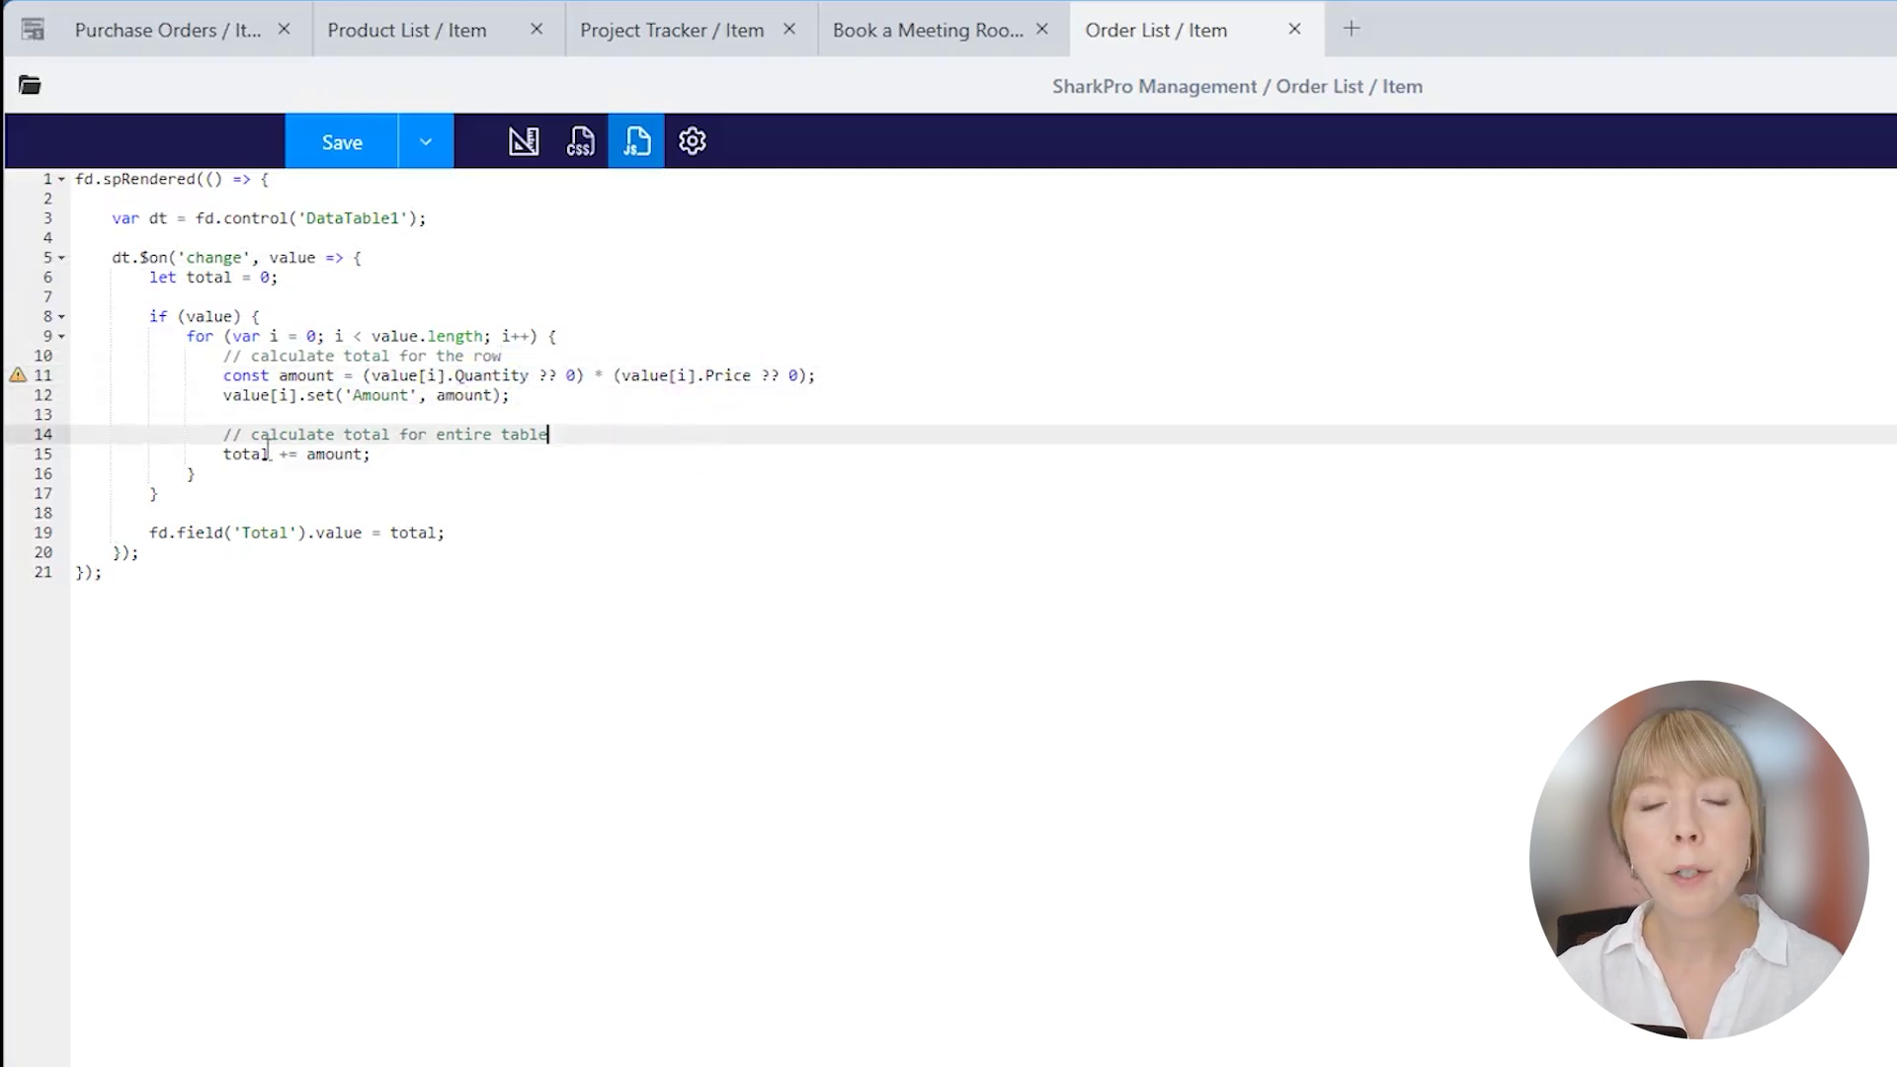
pyautogui.click(483, 535)
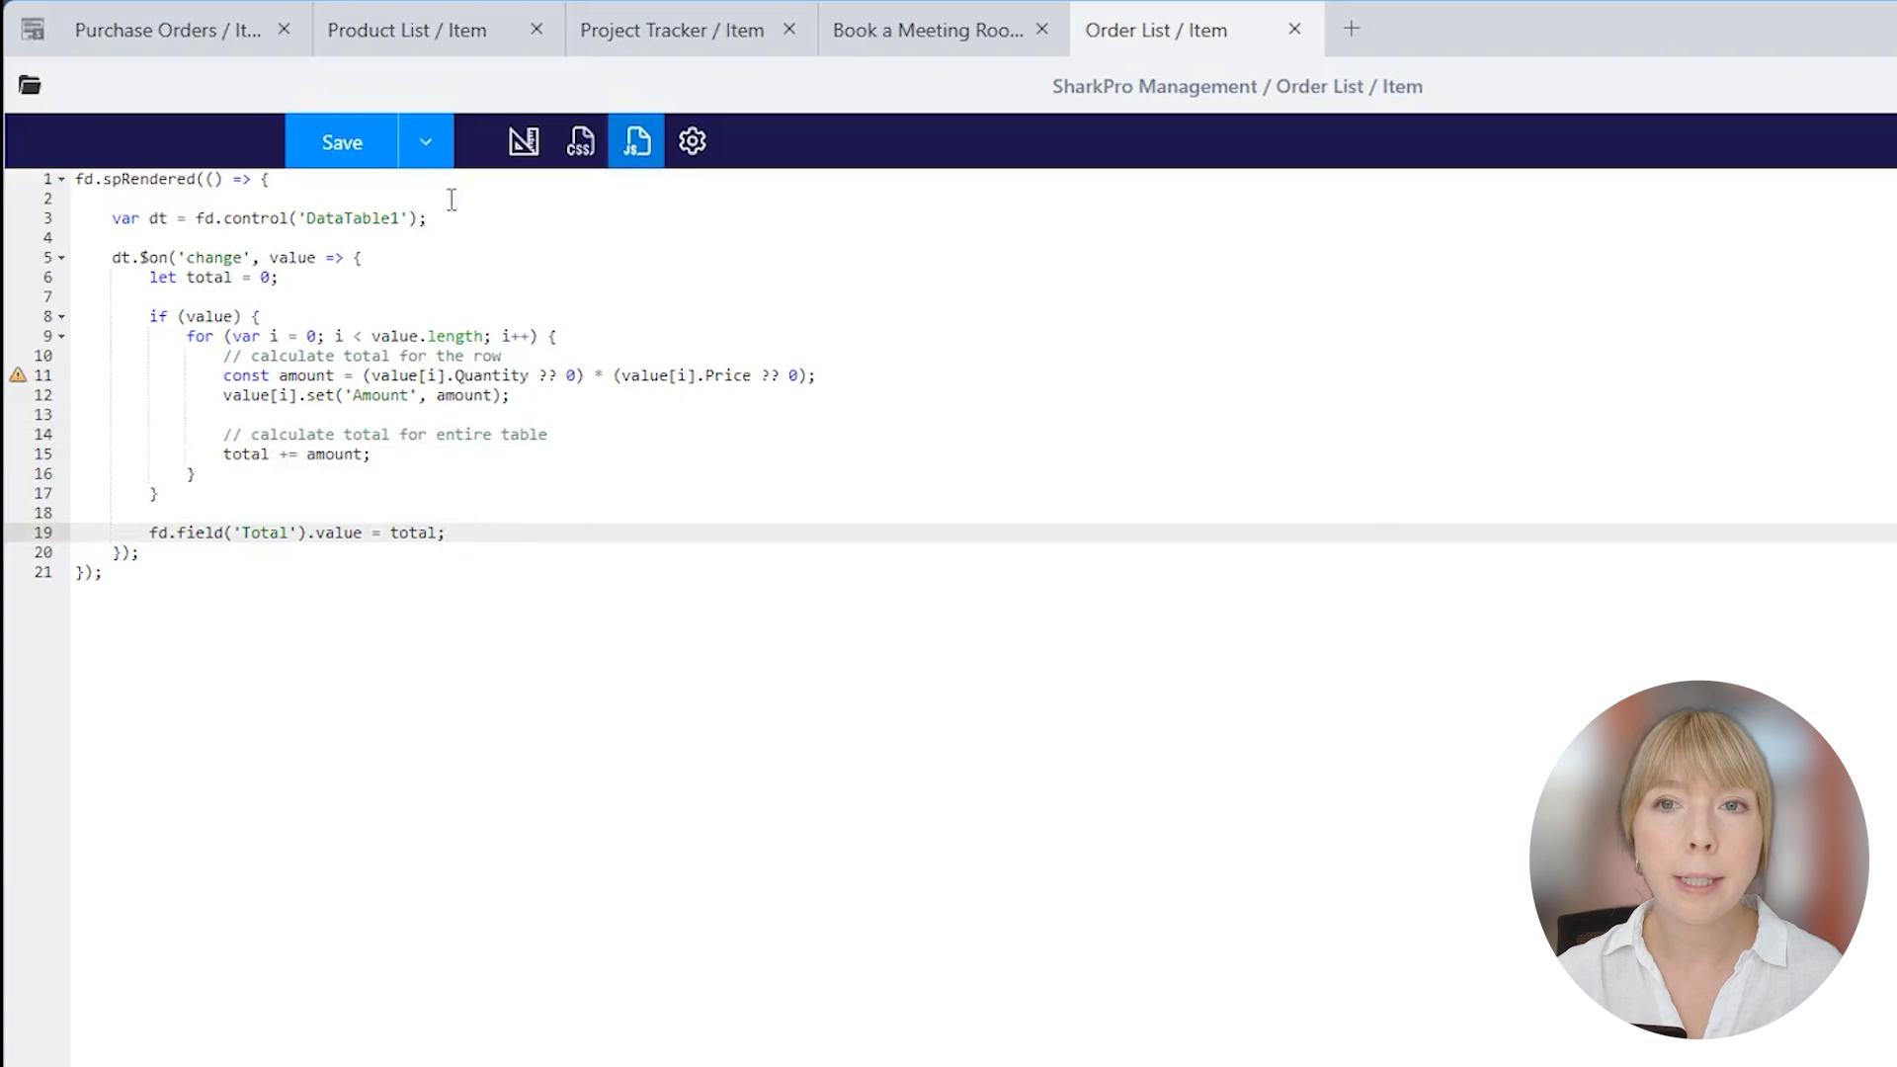
pyautogui.click(425, 144)
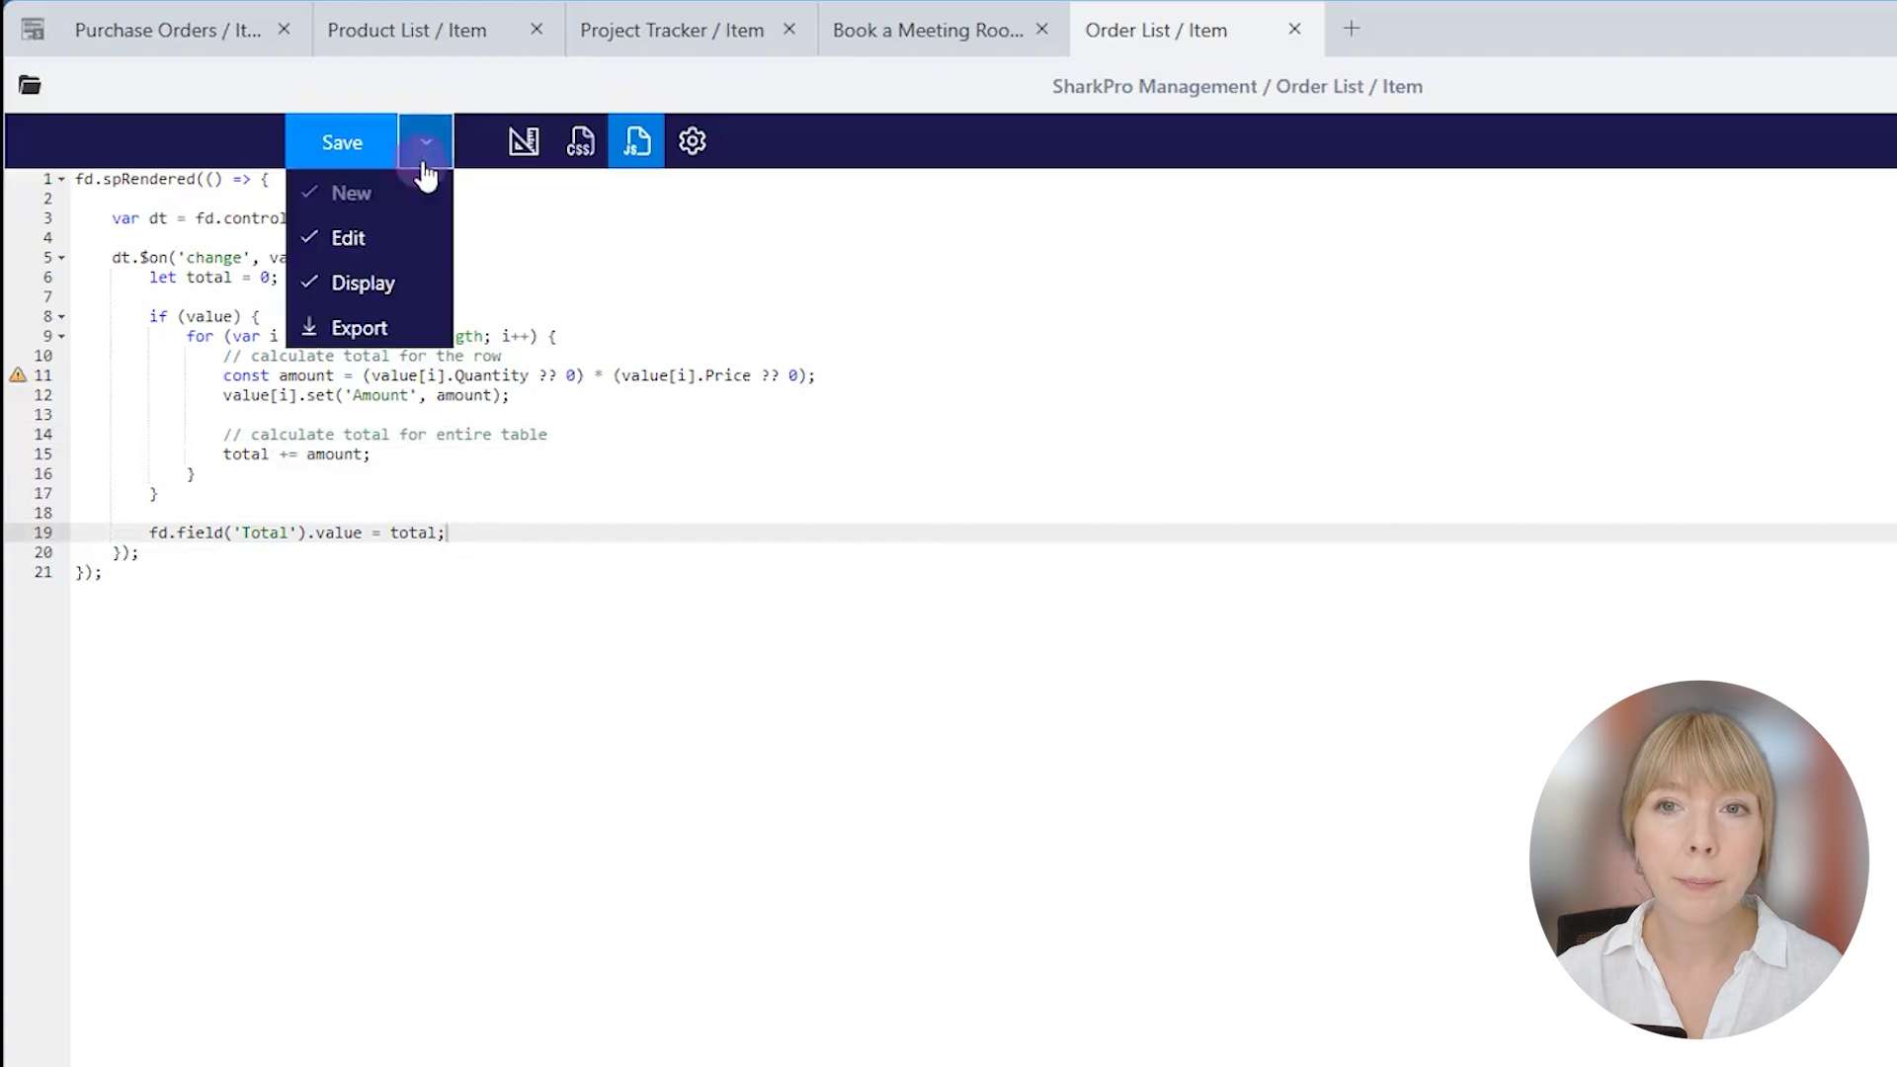
pyautogui.click(358, 155)
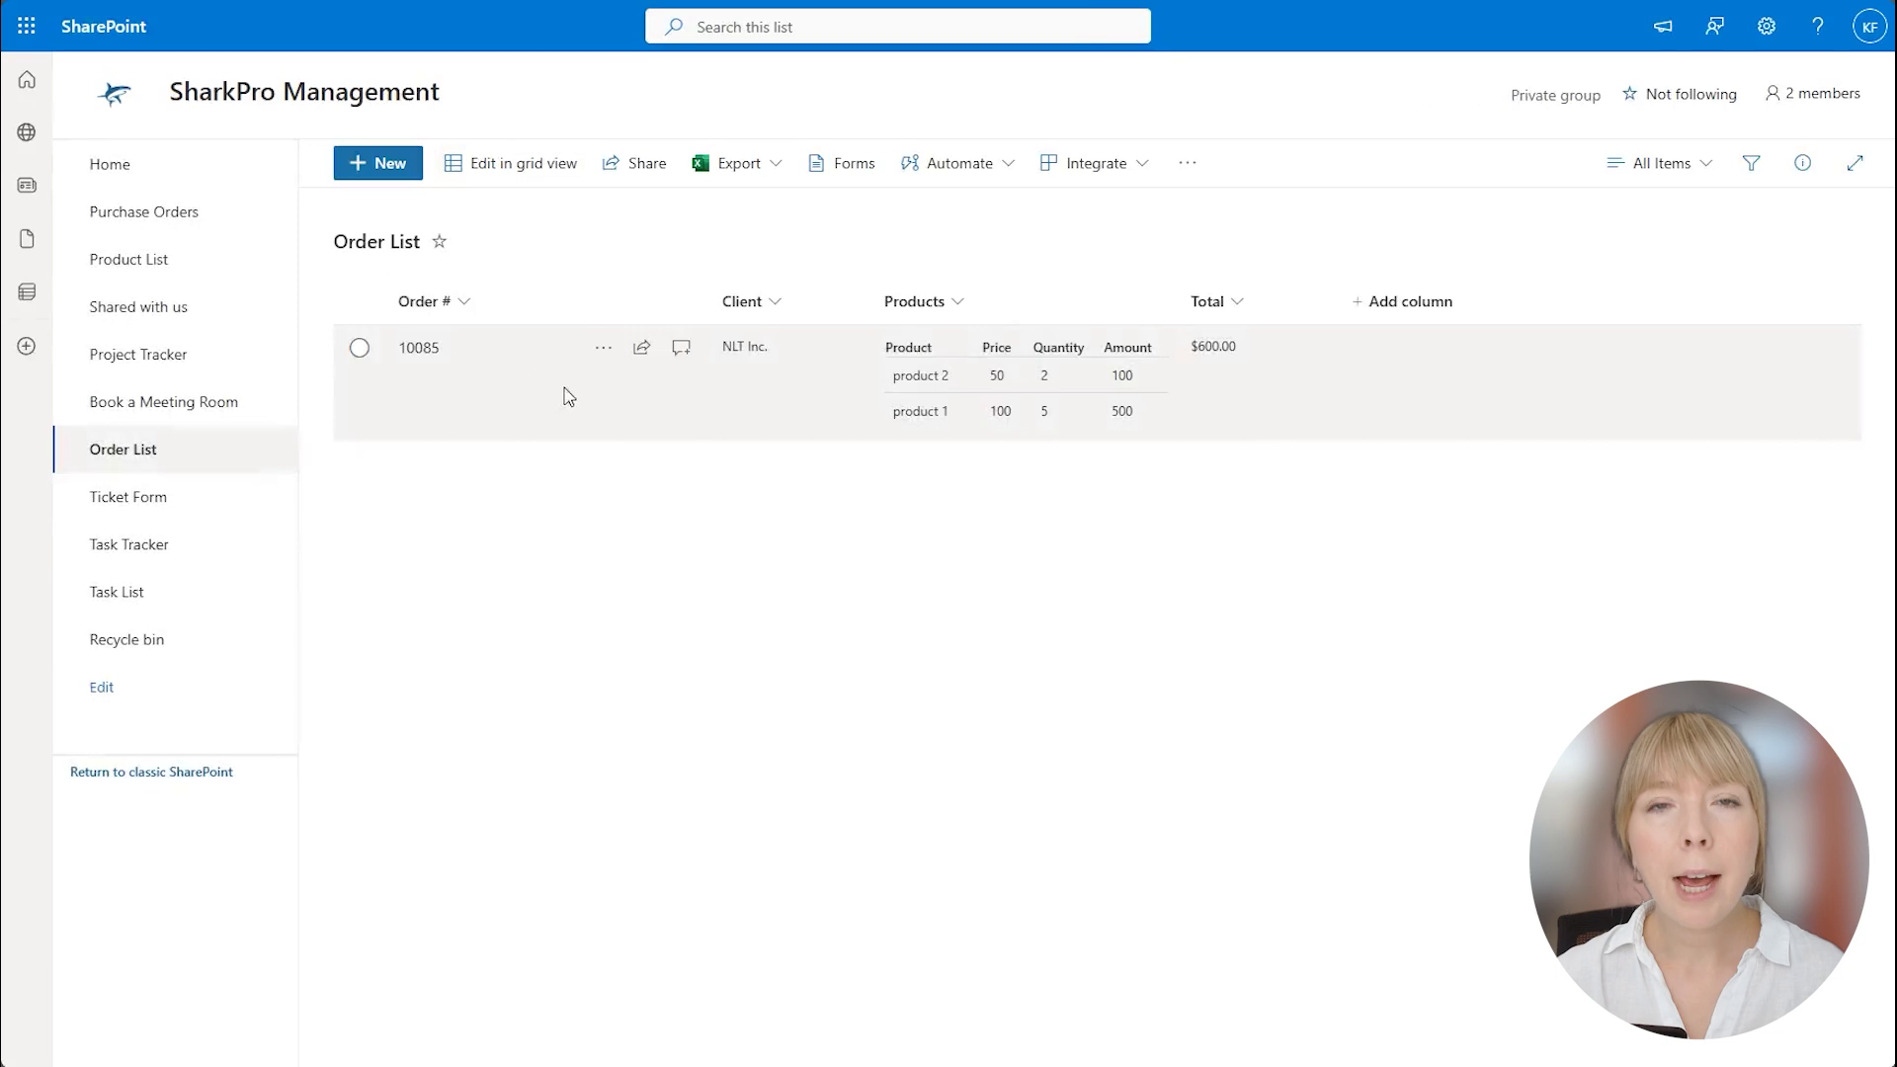
# Add a product 3 row at price 200, quantity 2 to order 10085 and save it.
pyautogui.click(569, 396)
pyautogui.click(478, 164)
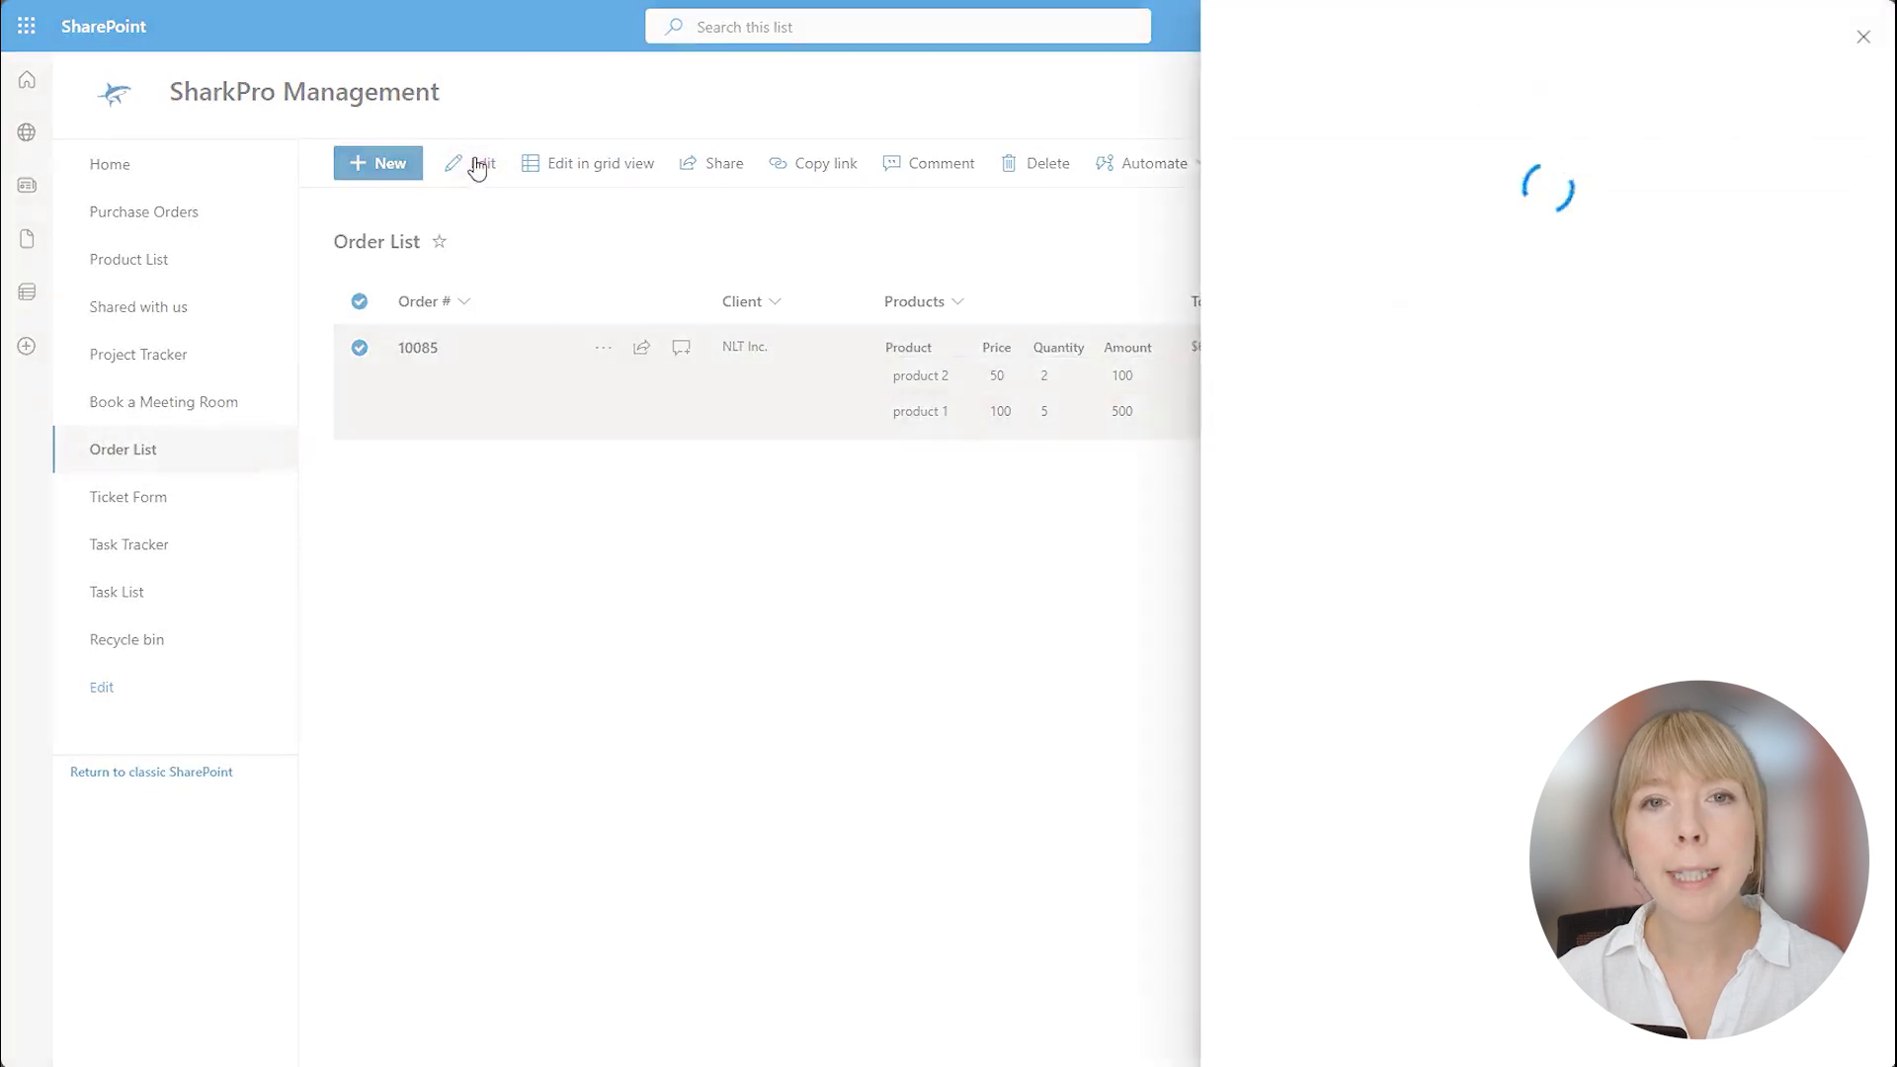
pyautogui.click(1291, 296)
pyautogui.write('product 3')
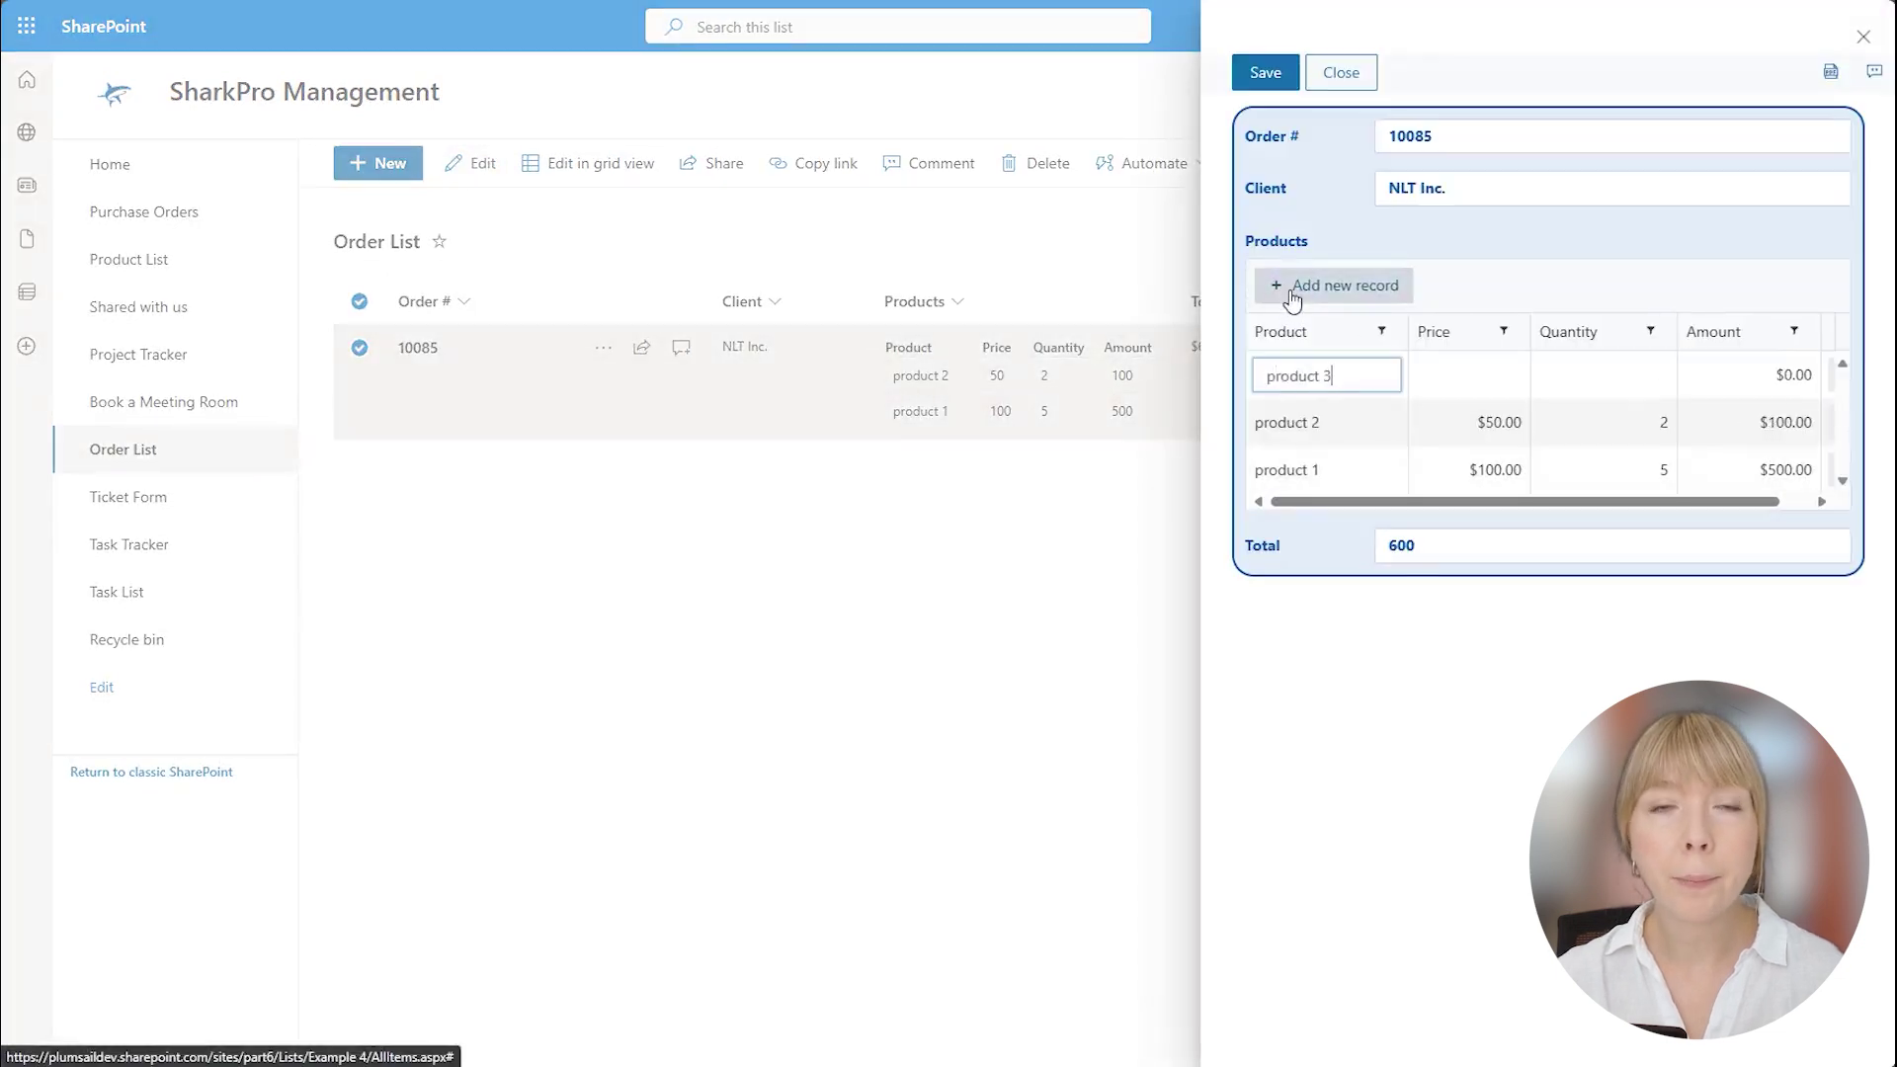
pyautogui.press('Tab')
pyautogui.write('200')
pyautogui.press('Tab')
pyautogui.write('2')
pyautogui.press('Return')
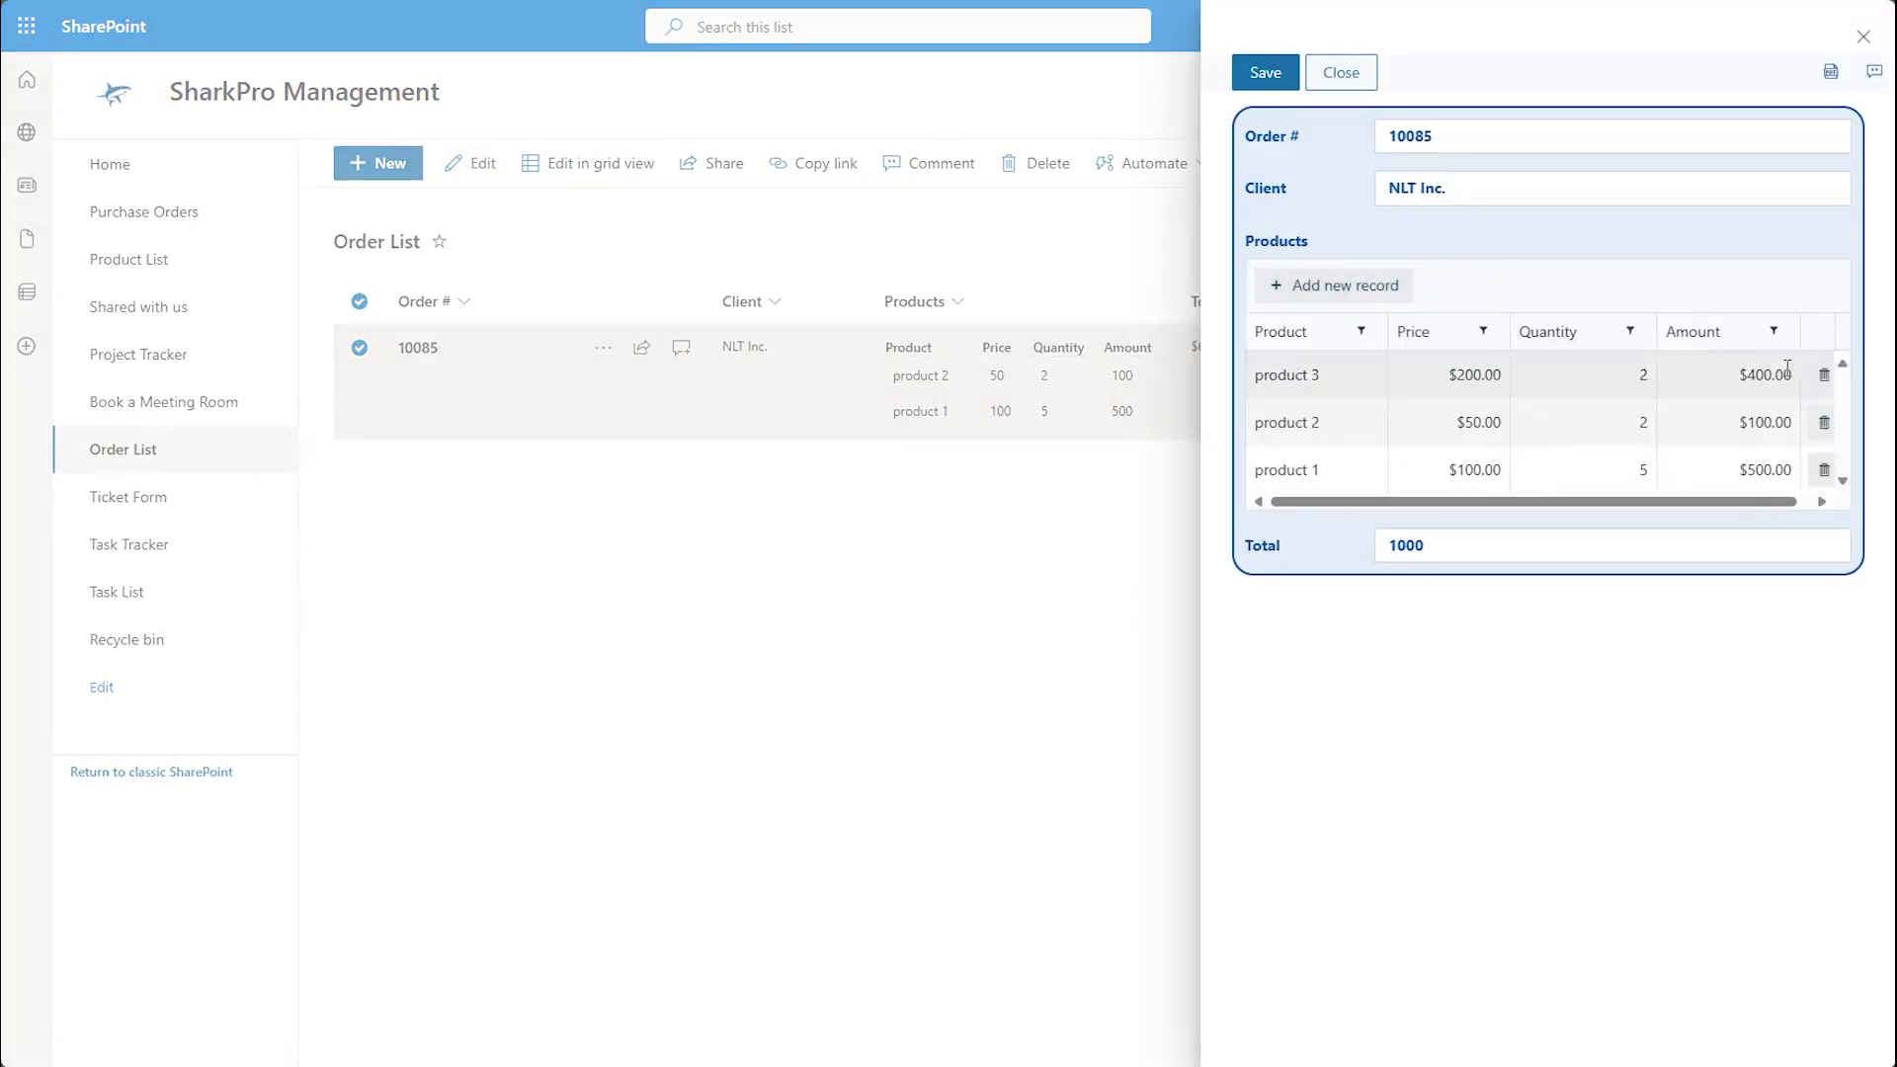
pyautogui.click(1283, 77)
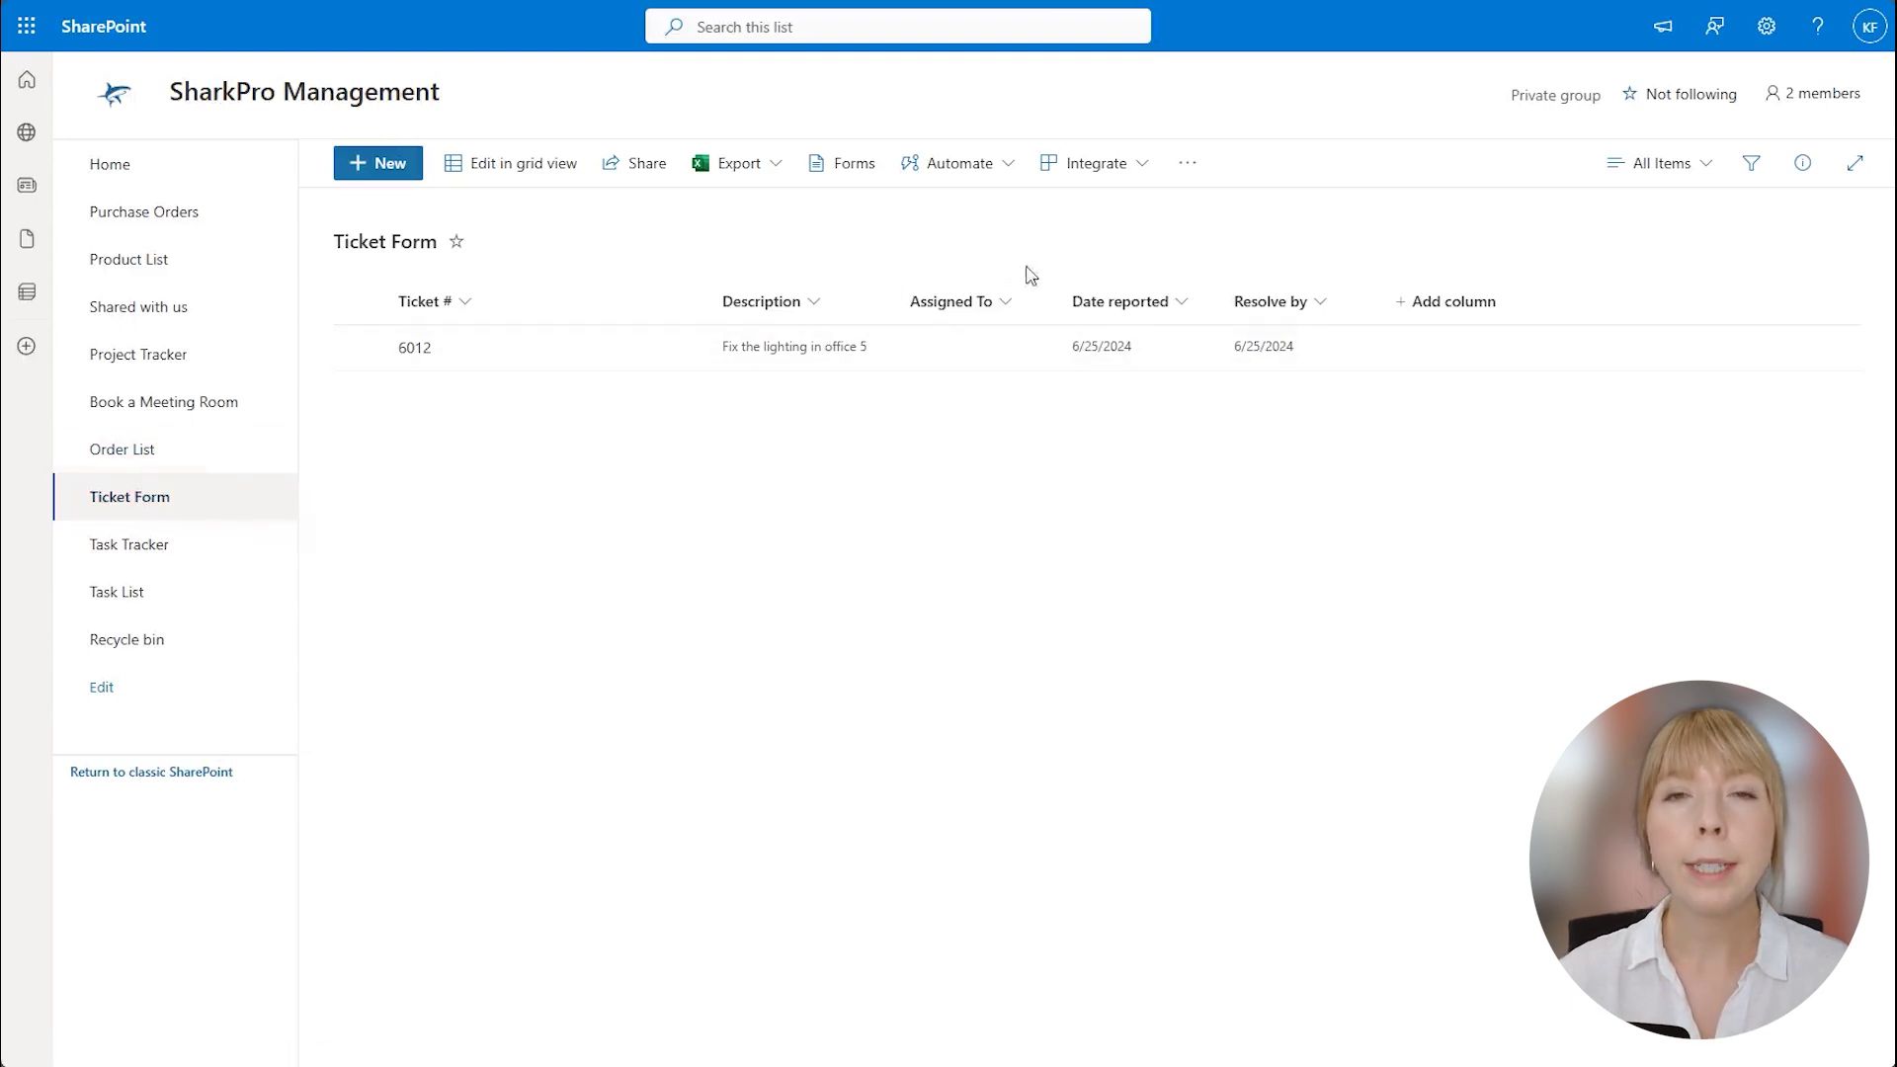
# Set ticket 6012's Assigned To to a colleague chosen from the people suggestions and save.
pyautogui.click(508, 336)
pyautogui.click(446, 172)
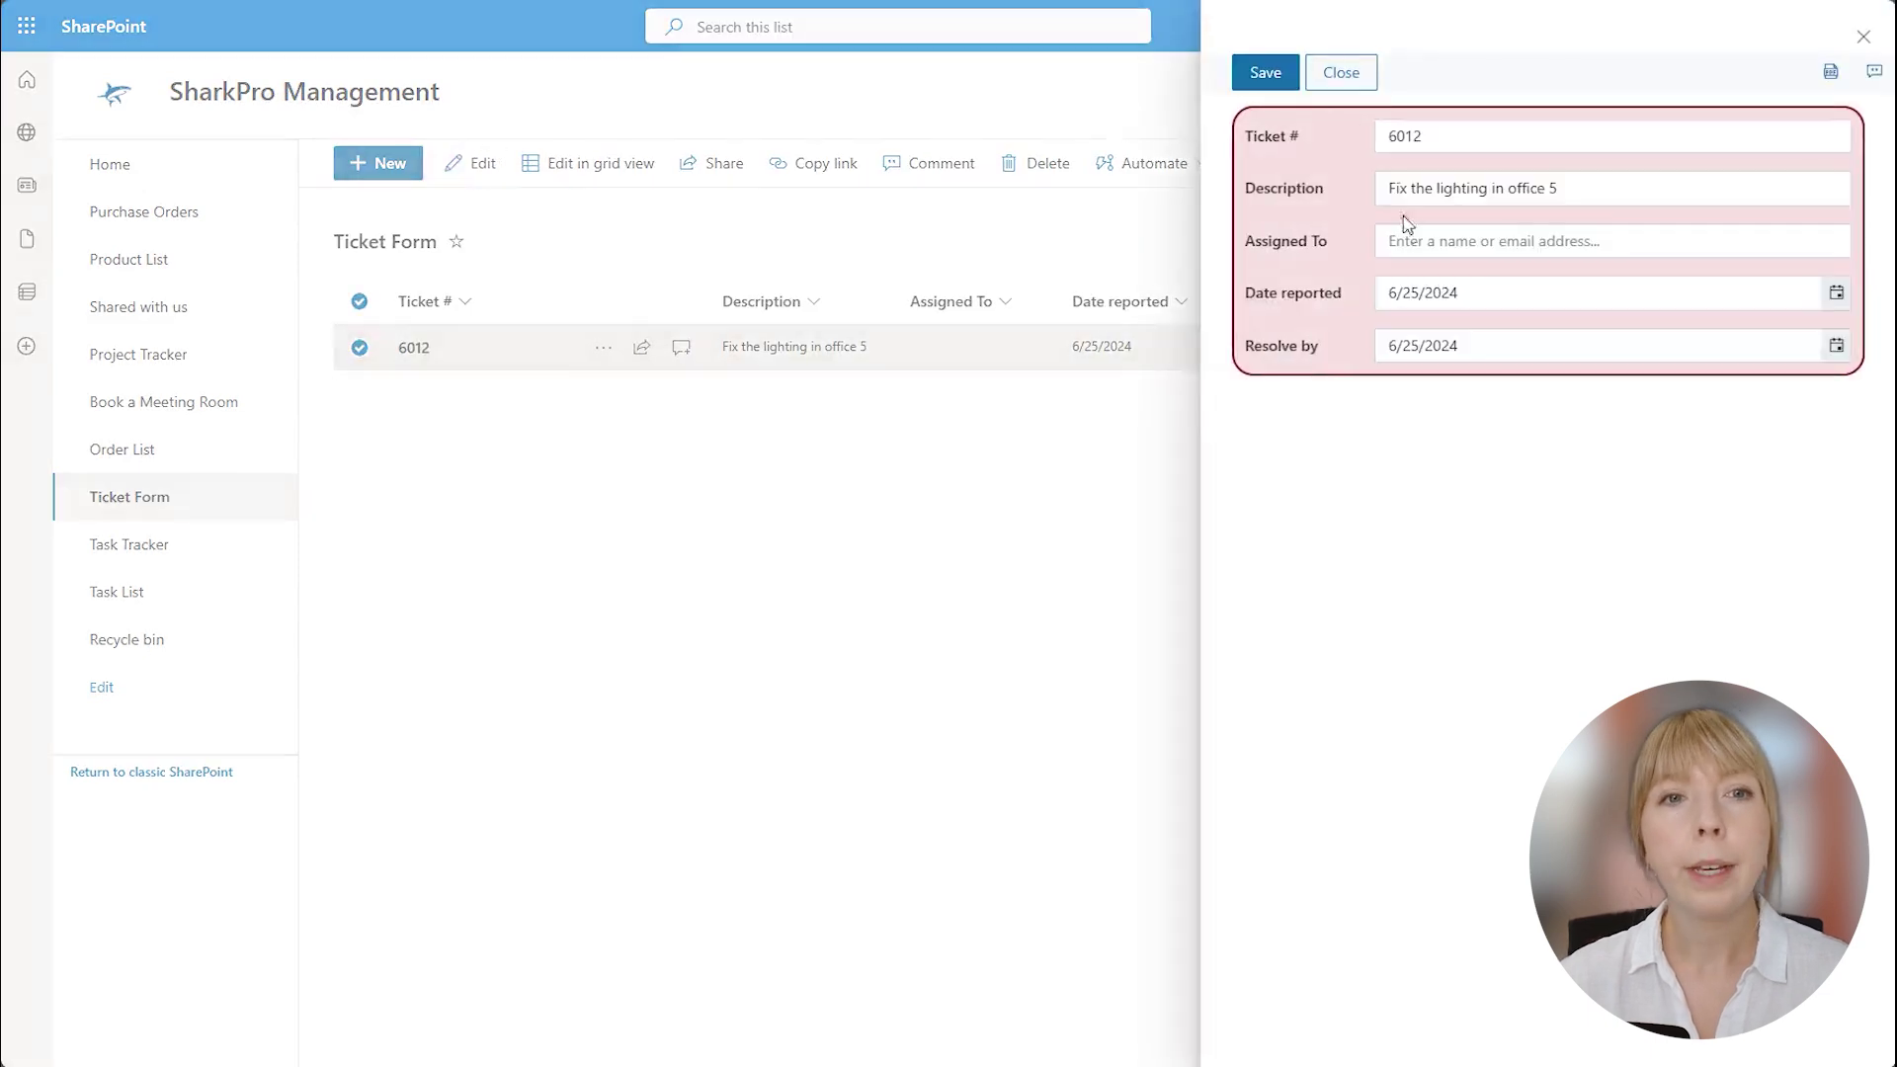
pyautogui.click(1408, 231)
pyautogui.write('jess')
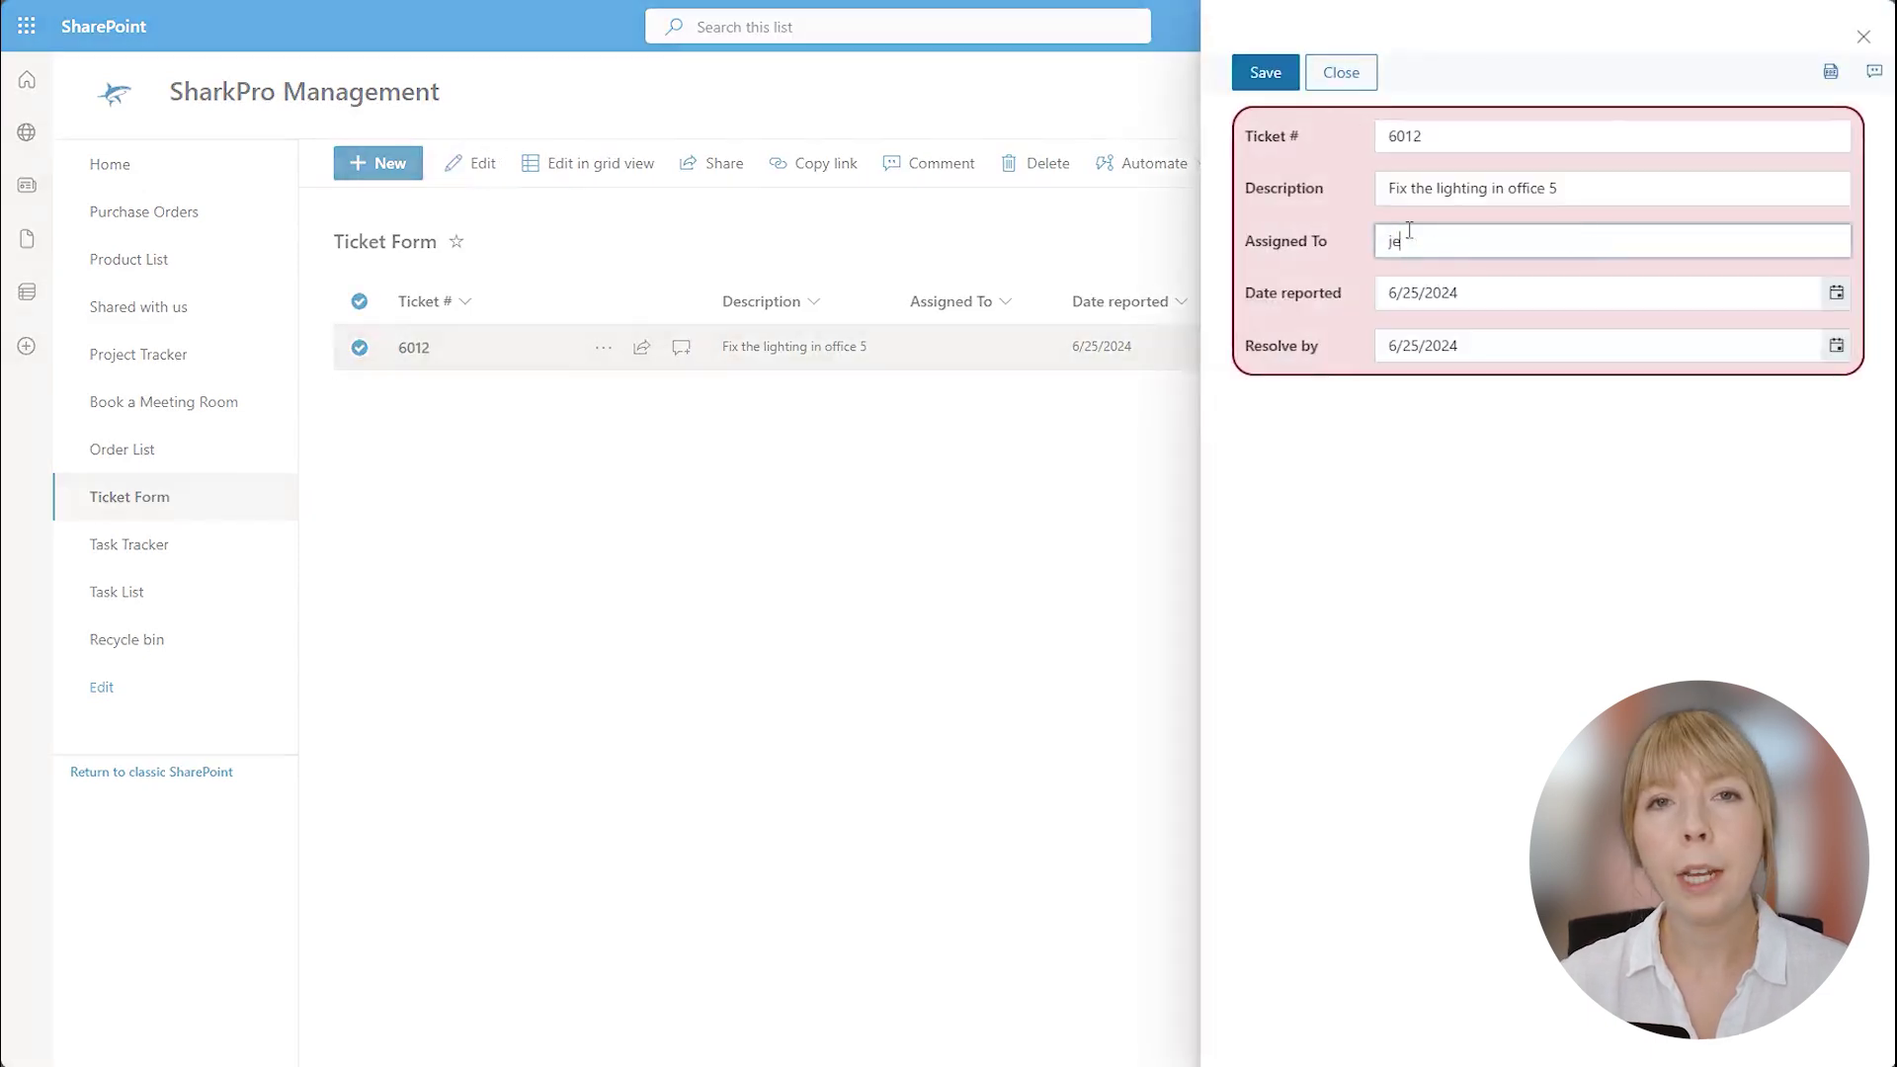
pyautogui.click(1455, 291)
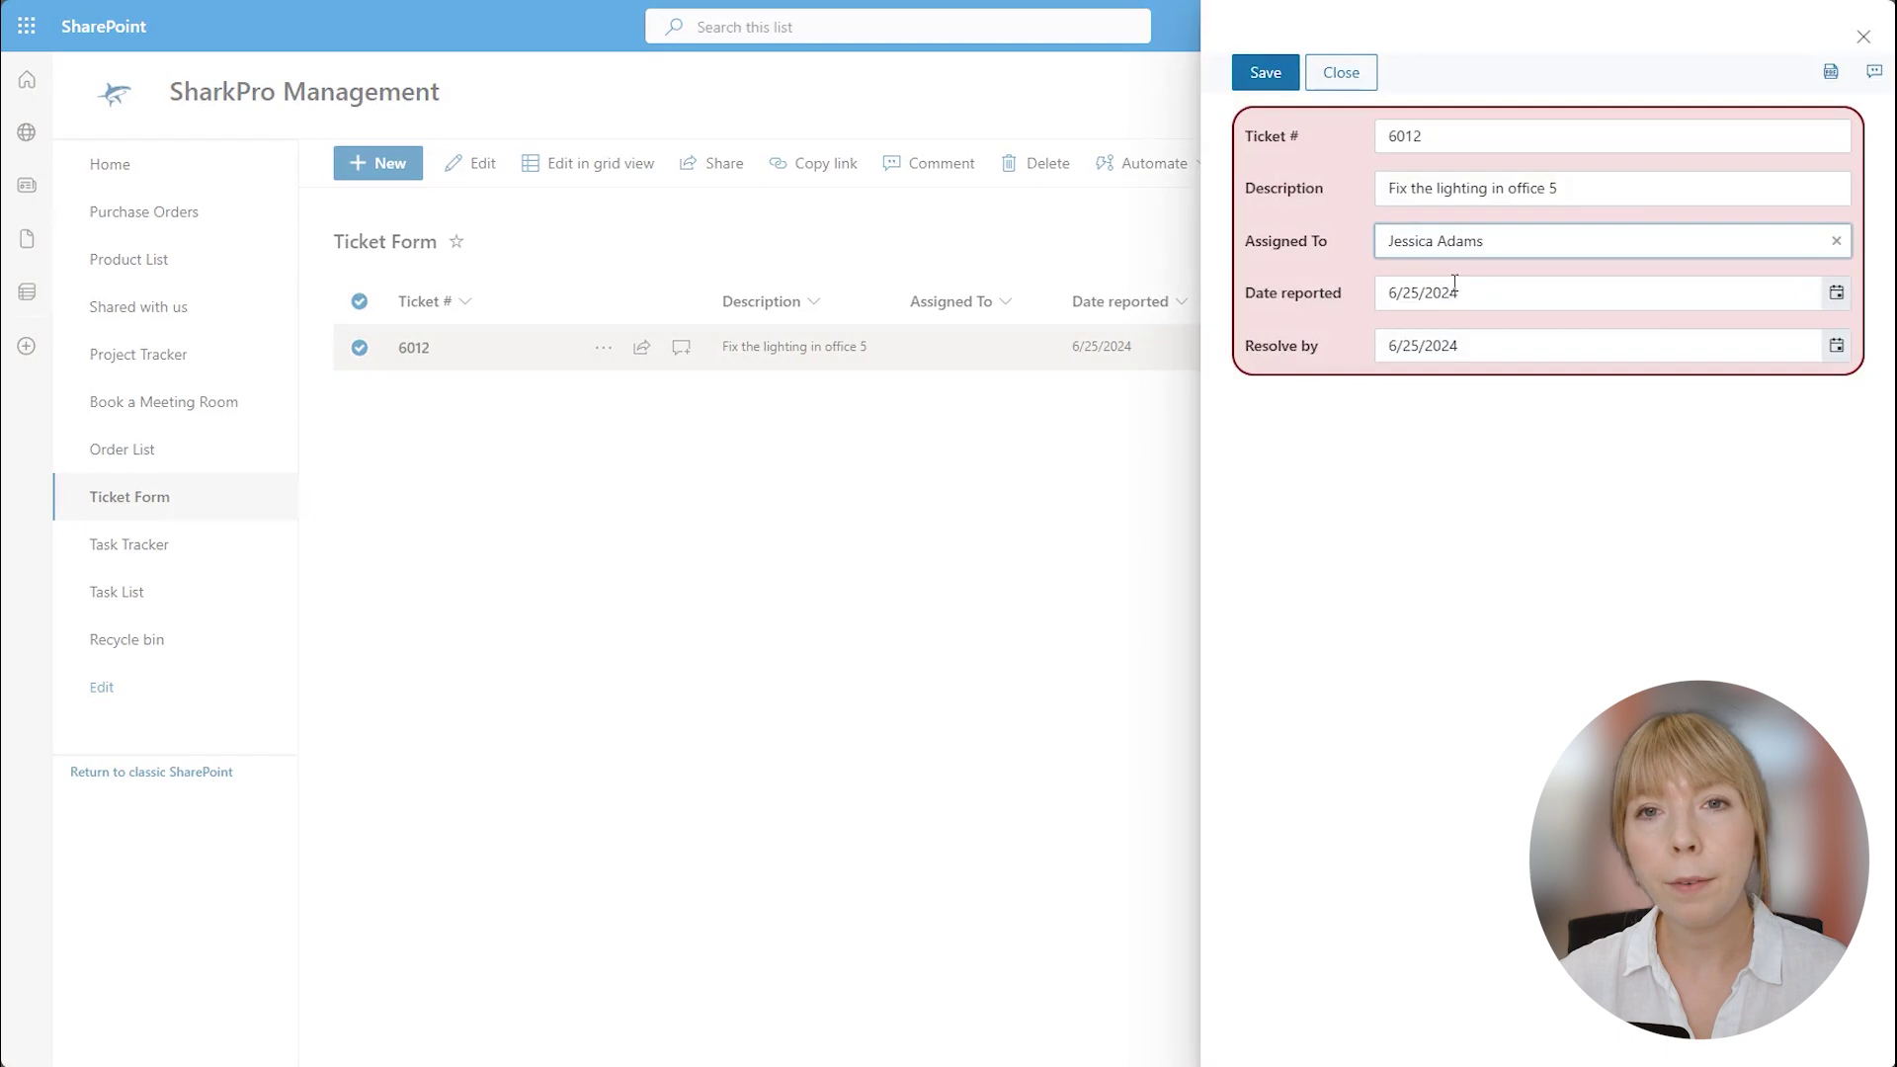
pyautogui.click(1286, 71)
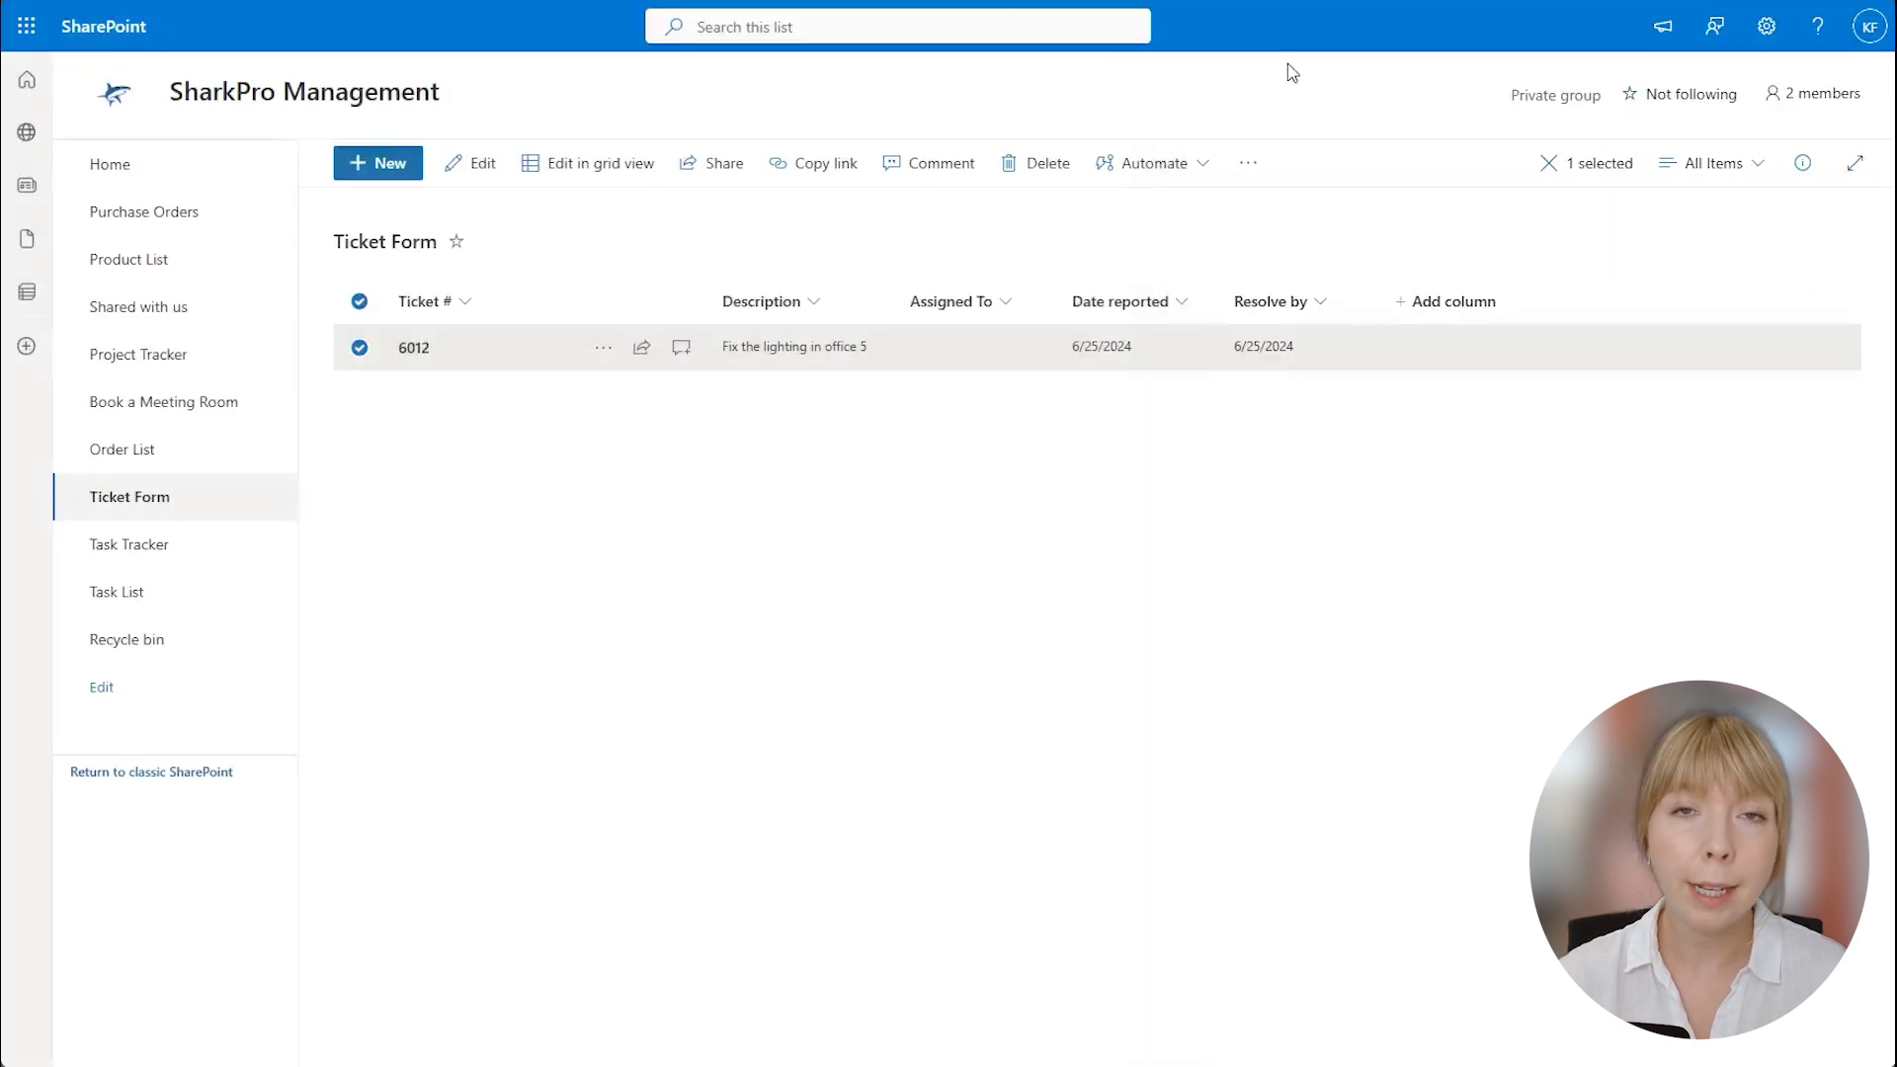
pyautogui.click(1314, 405)
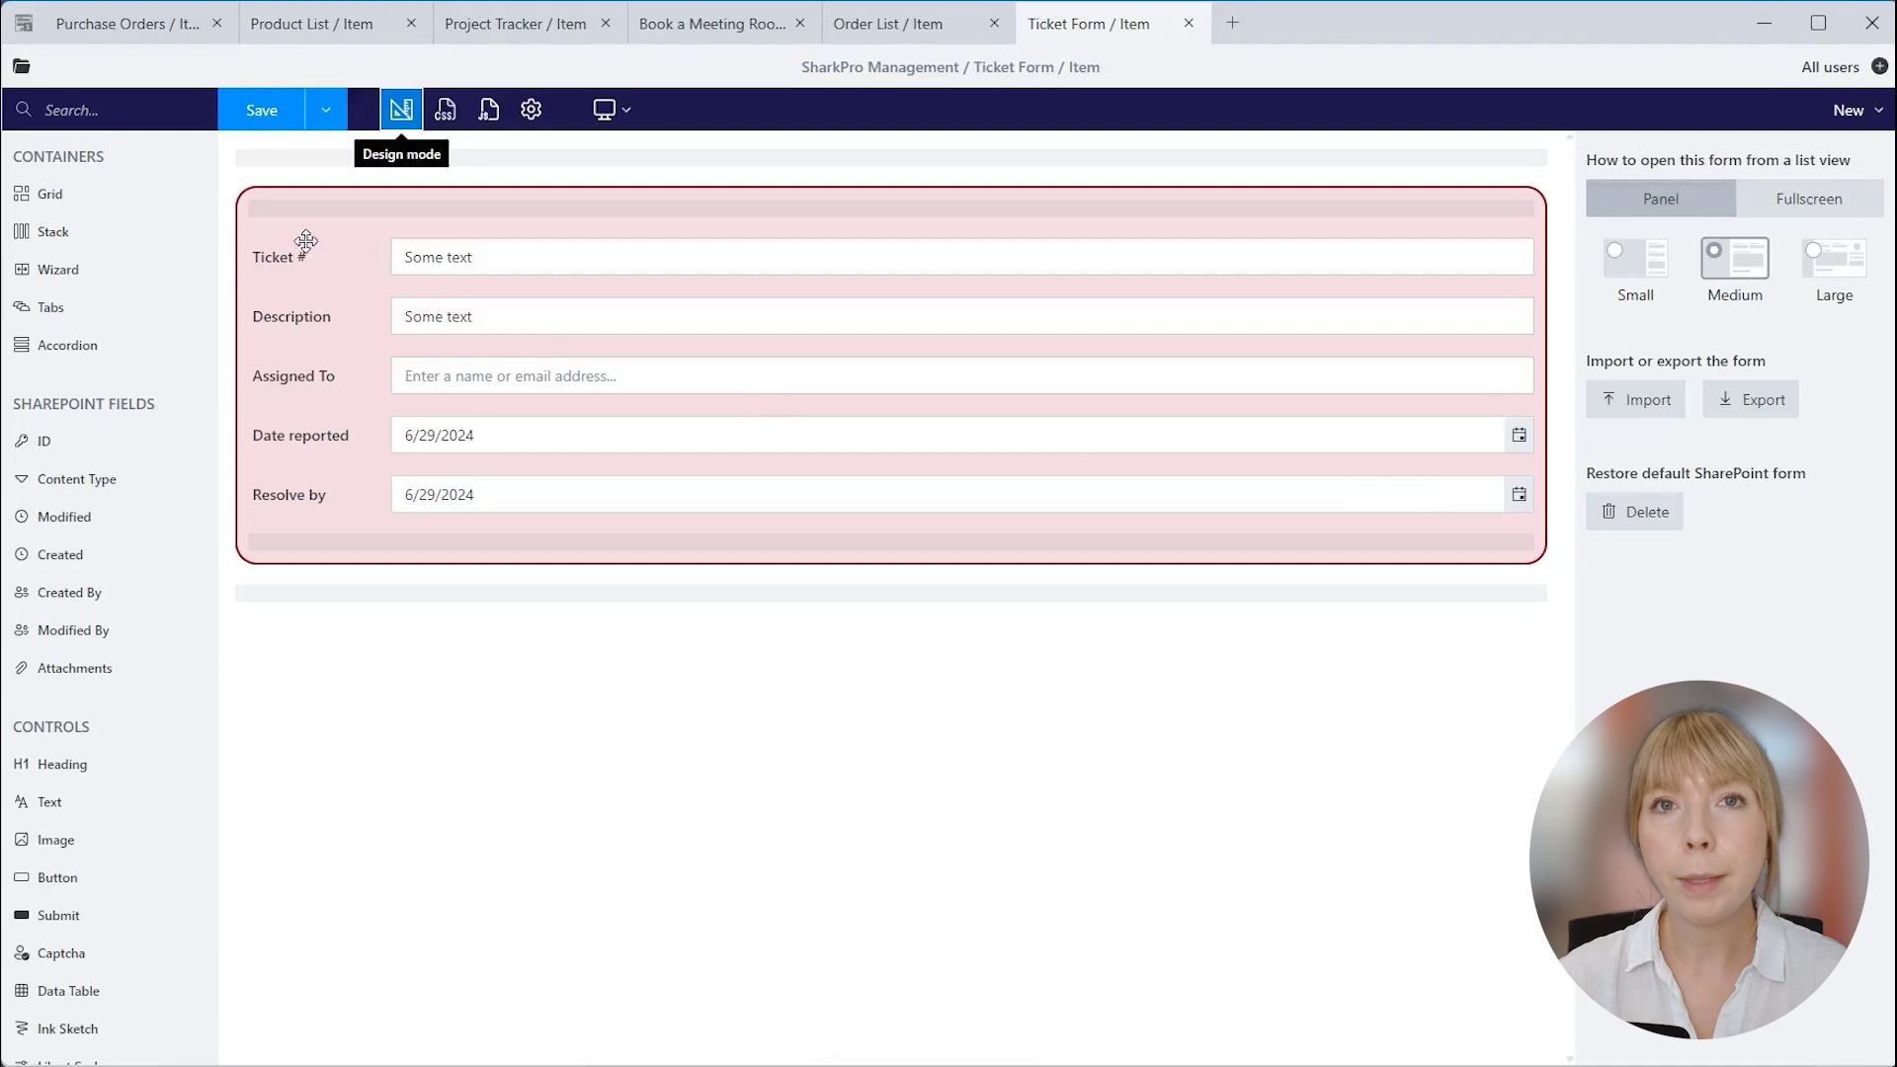
# Check the Assigned To field name and paste the 'Assign to me' toolbar code into the JavaScript editor.
pyautogui.click(302, 242)
pyautogui.click(348, 322)
pyautogui.click(379, 372)
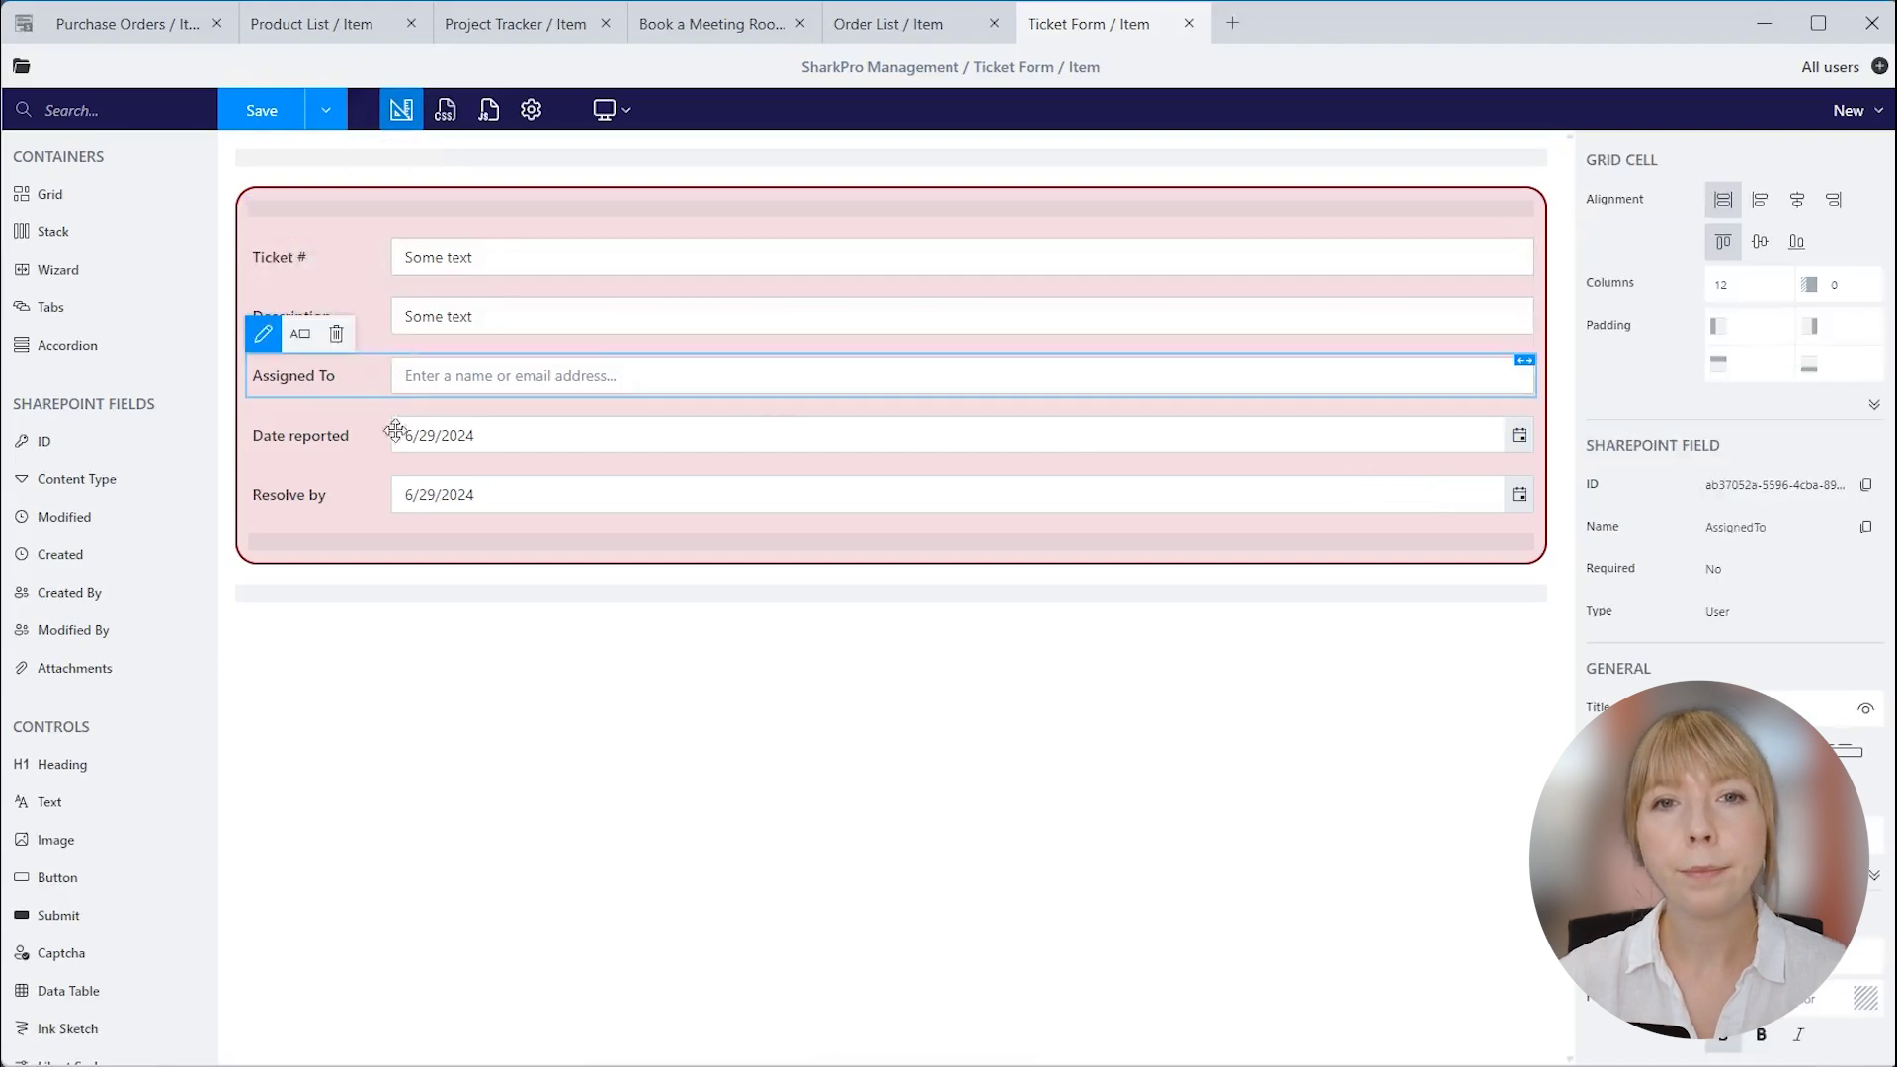
pyautogui.click(488, 108)
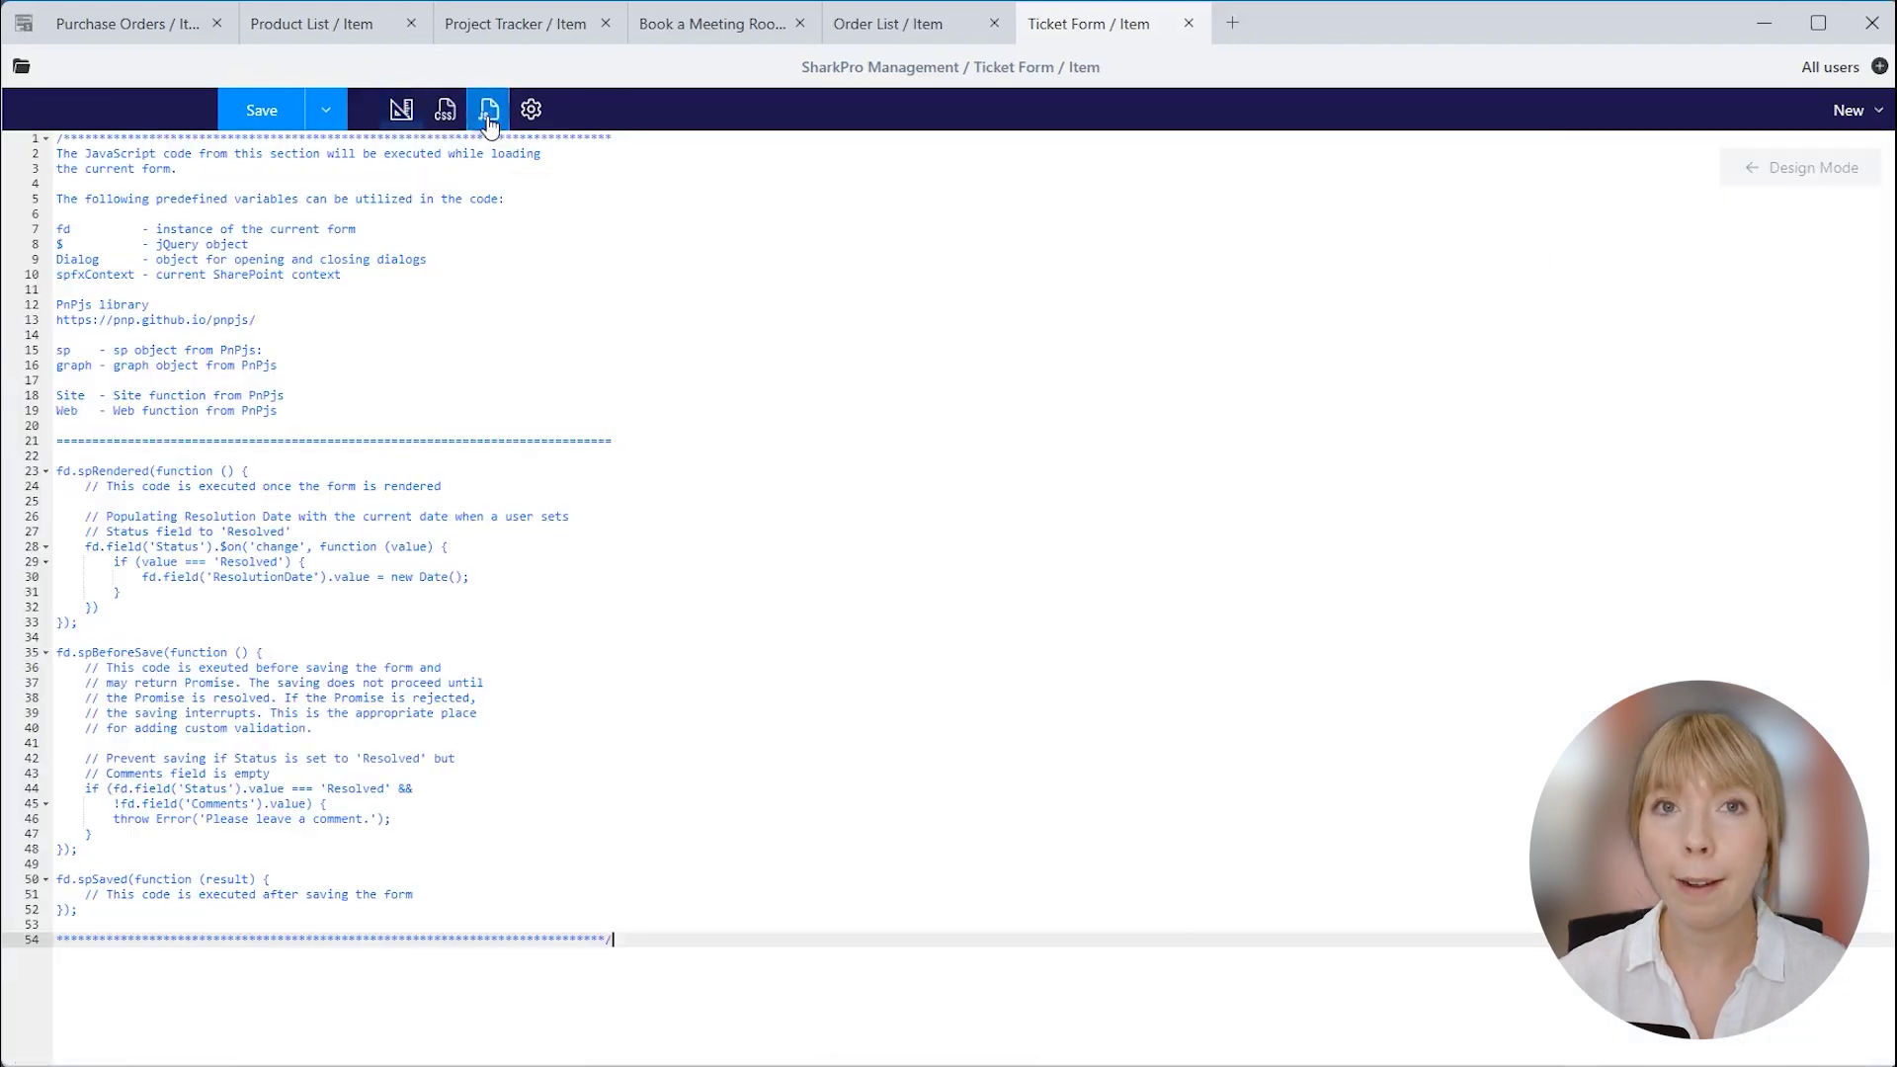
pyautogui.click(518, 207)
pyautogui.hotkey('ctrl', 'a')
pyautogui.write("fd.spRendered(() => {     fd.toolbar.buttons.push({         icon: 'UserFollowed',         class: 'btn-outline-primary',         text: 'Assign to me',         location: 0,         click: function() {             fd.field('AssignedTo').value = _spPageContextInfo.userLoginName;         }     }); })")
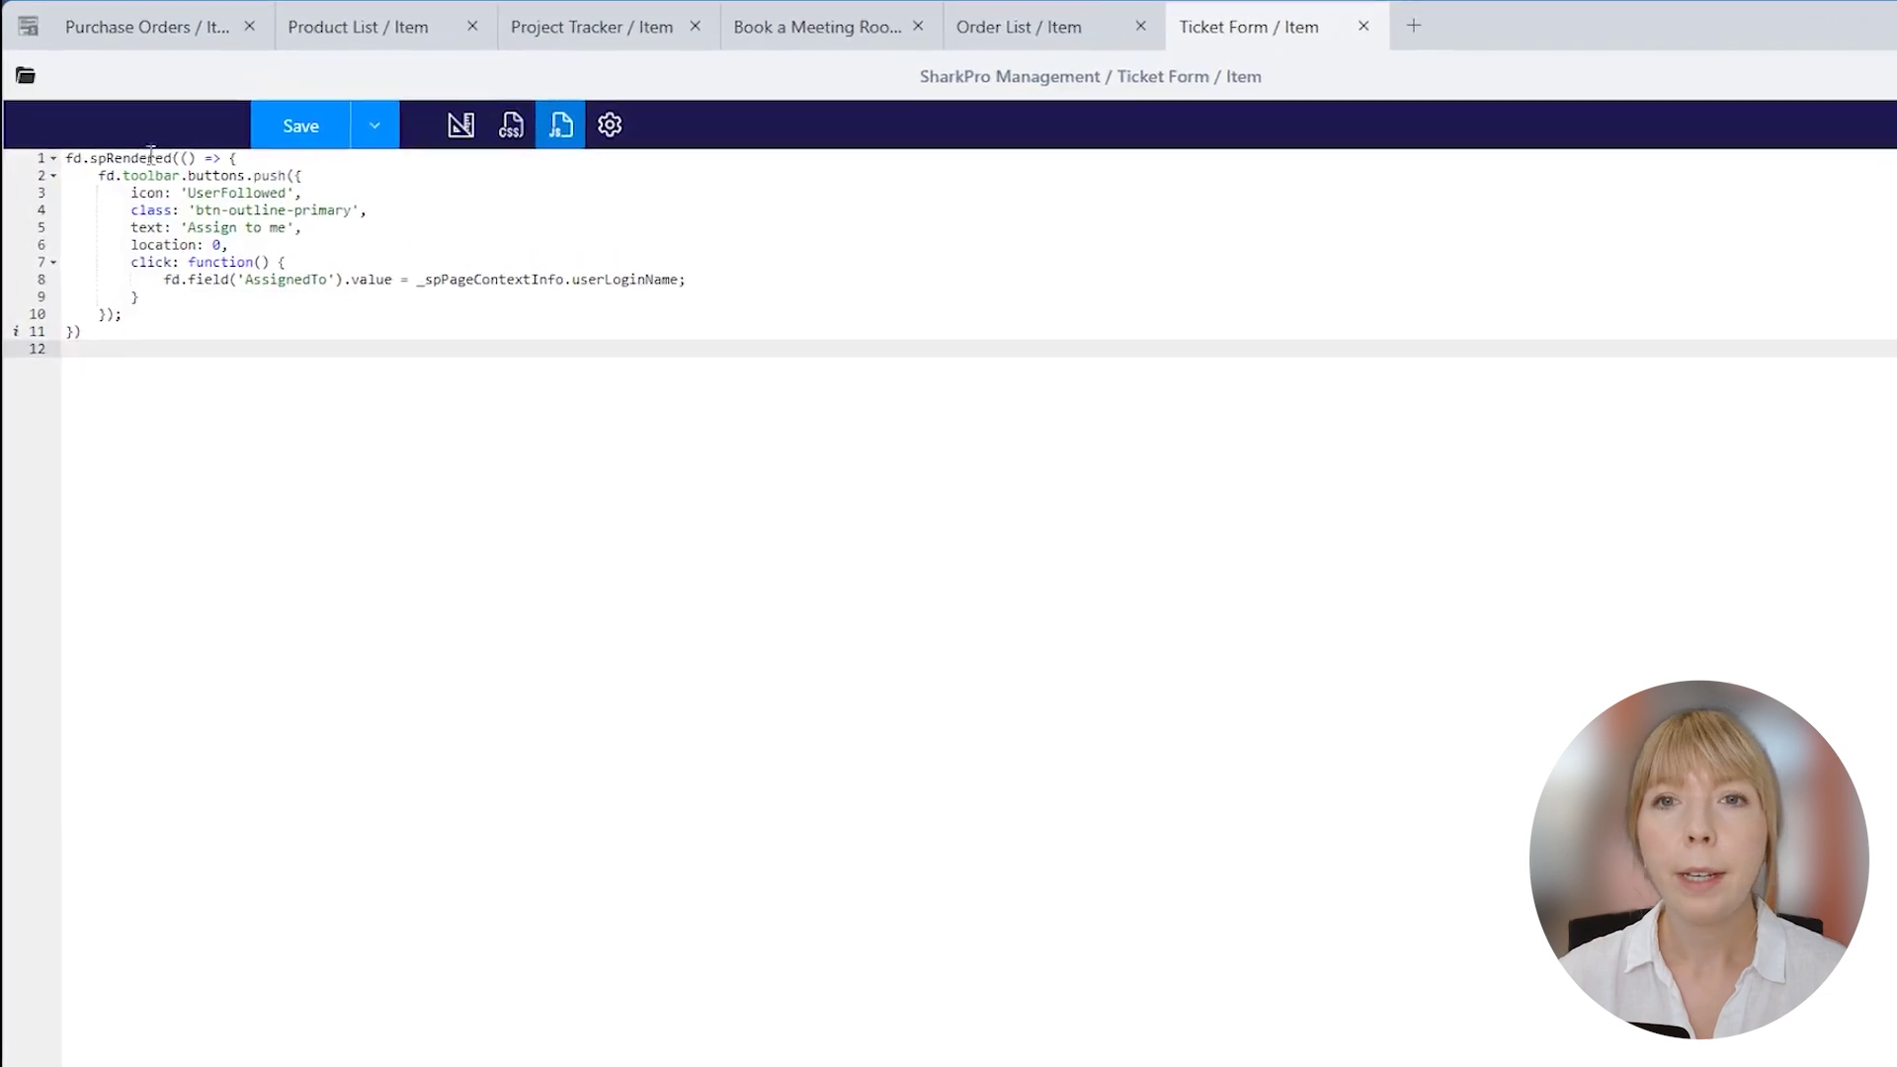
# Review the button's UserFollowed icon, label, location and AssignedTo logic, then save the form.
pyautogui.click(331, 175)
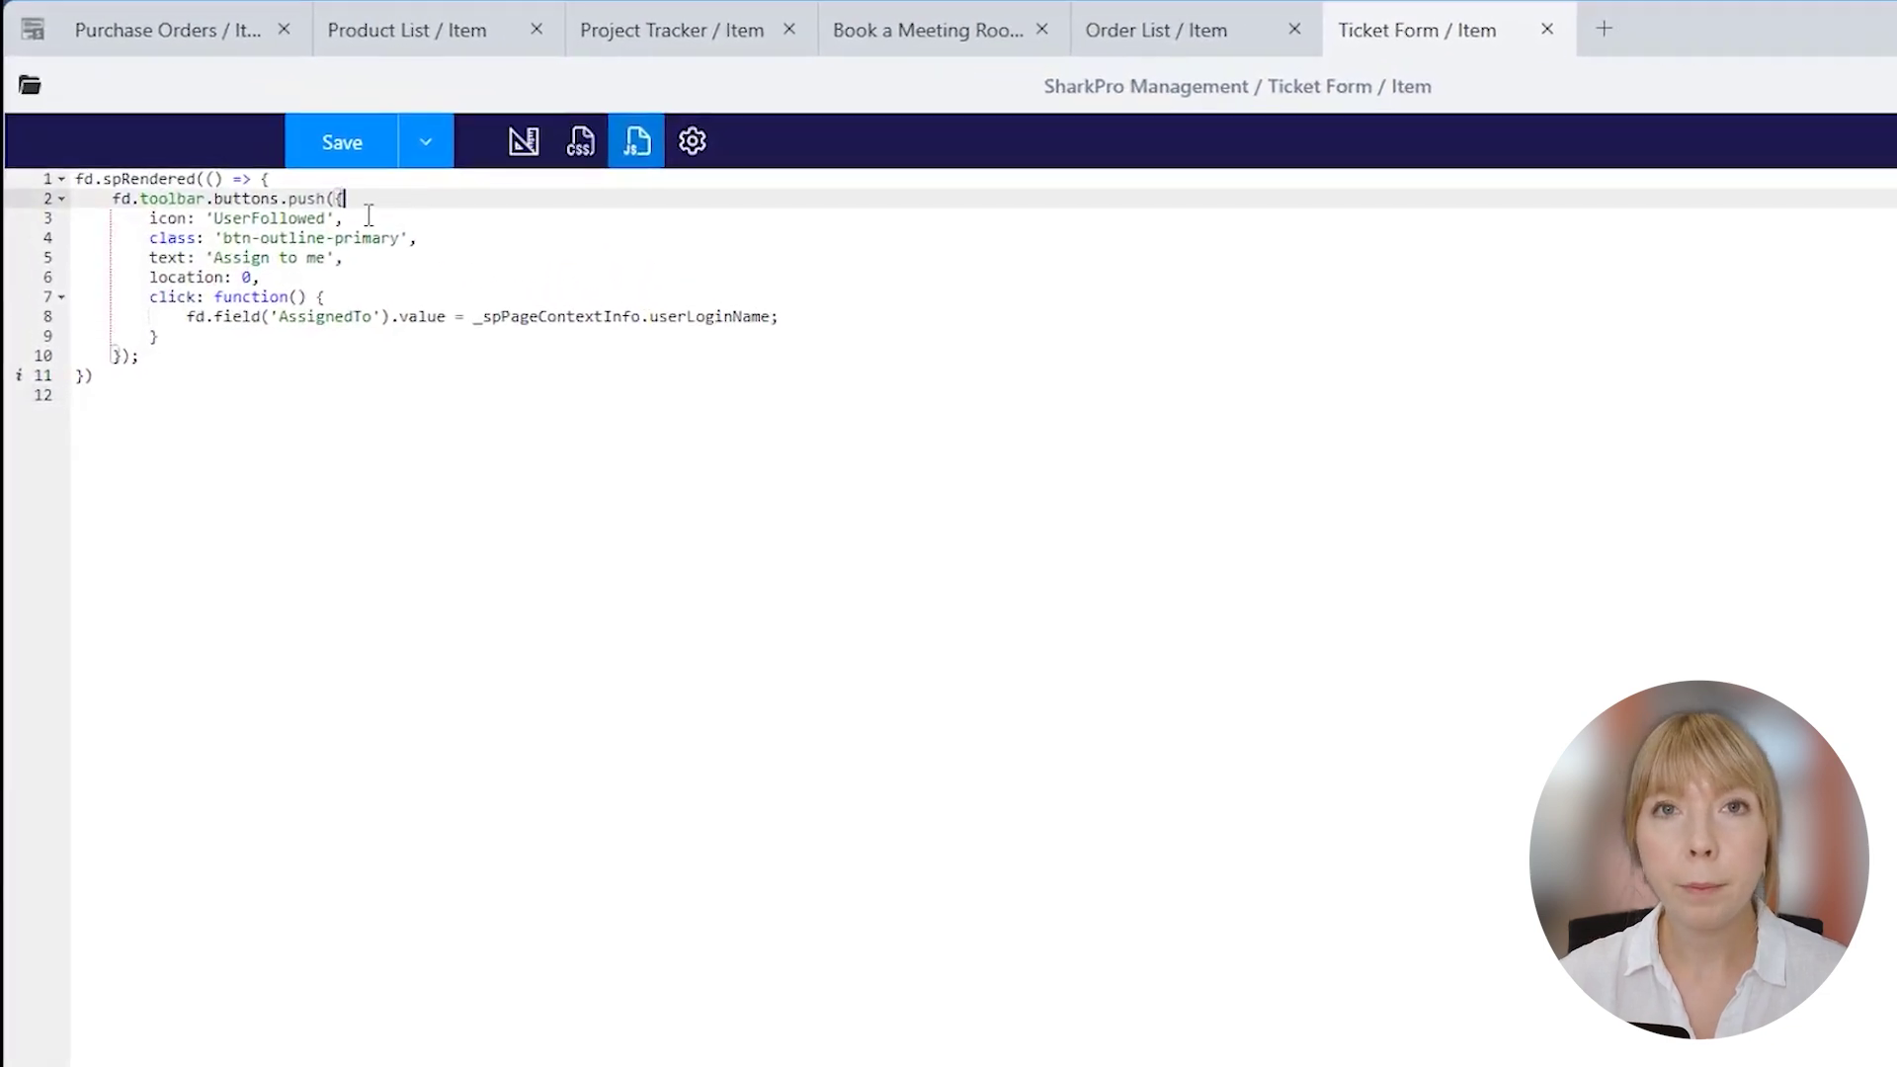
pyautogui.click(368, 215)
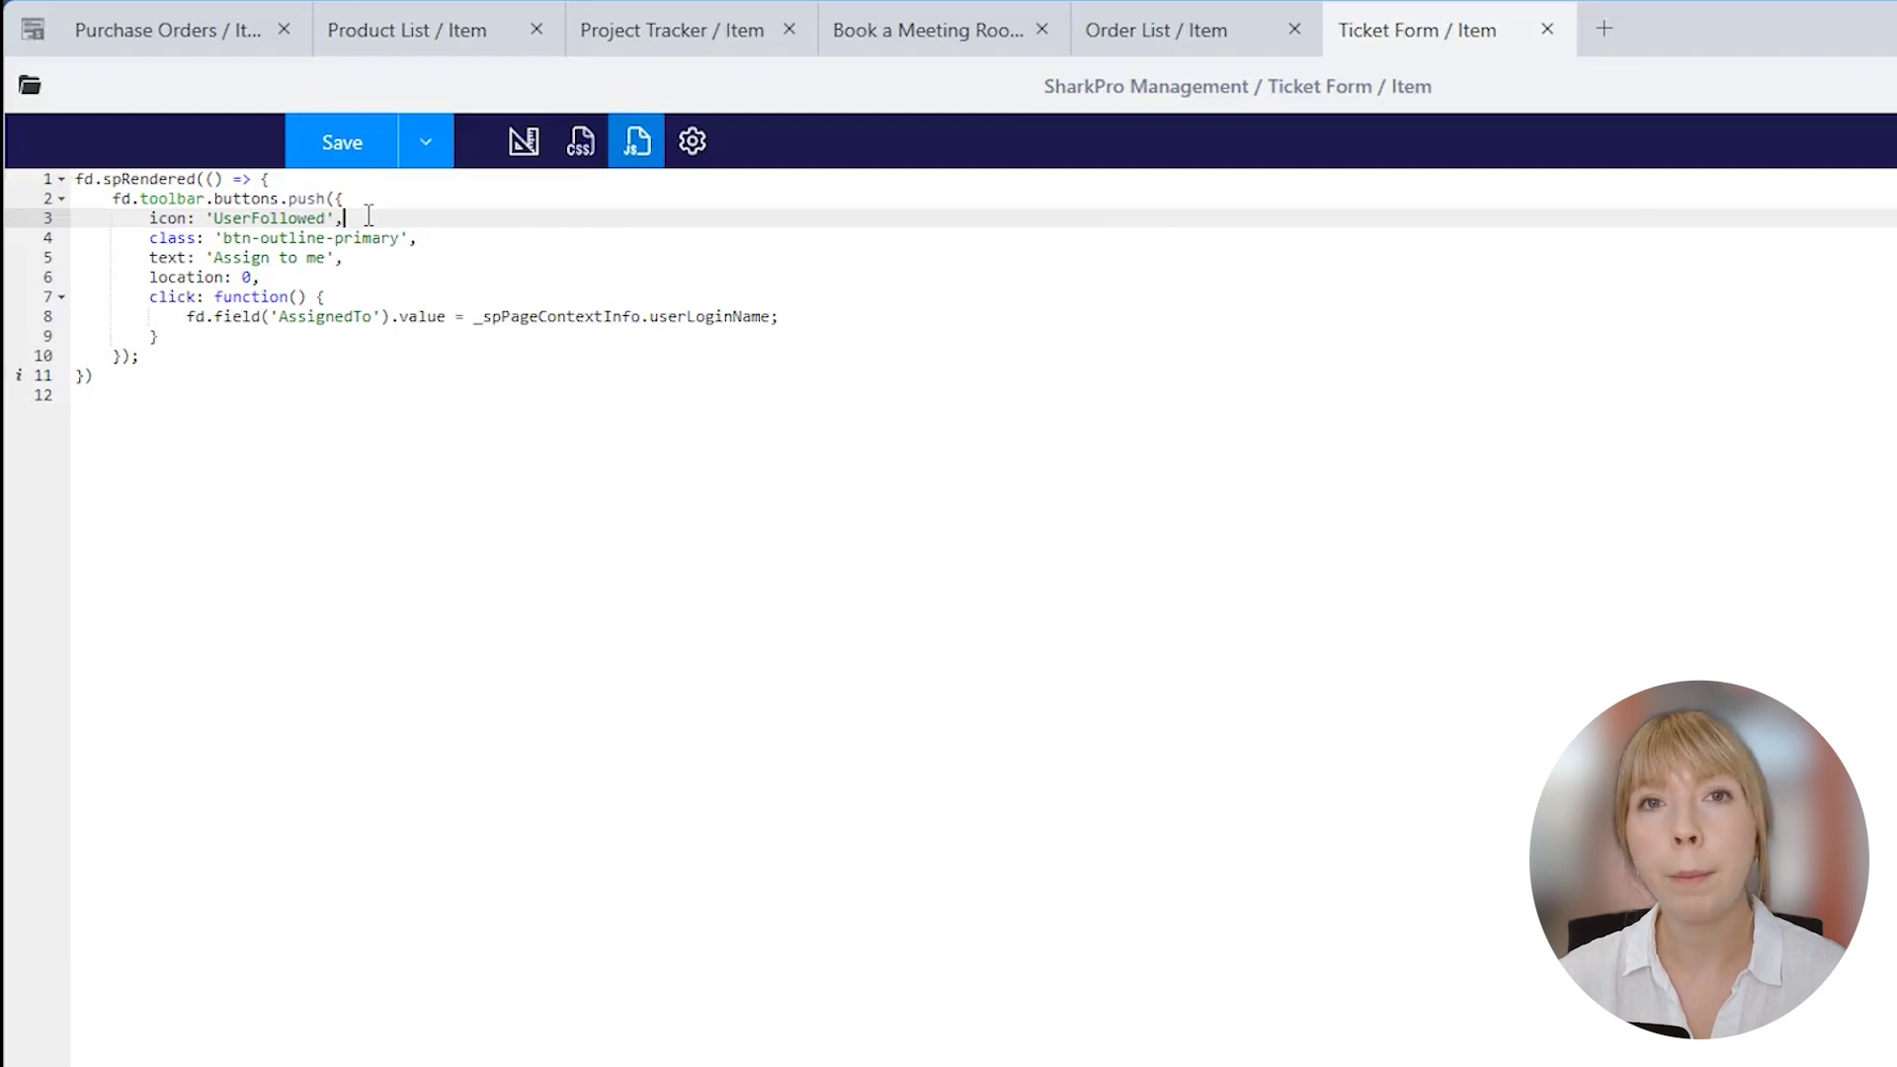
pyautogui.click(432, 237)
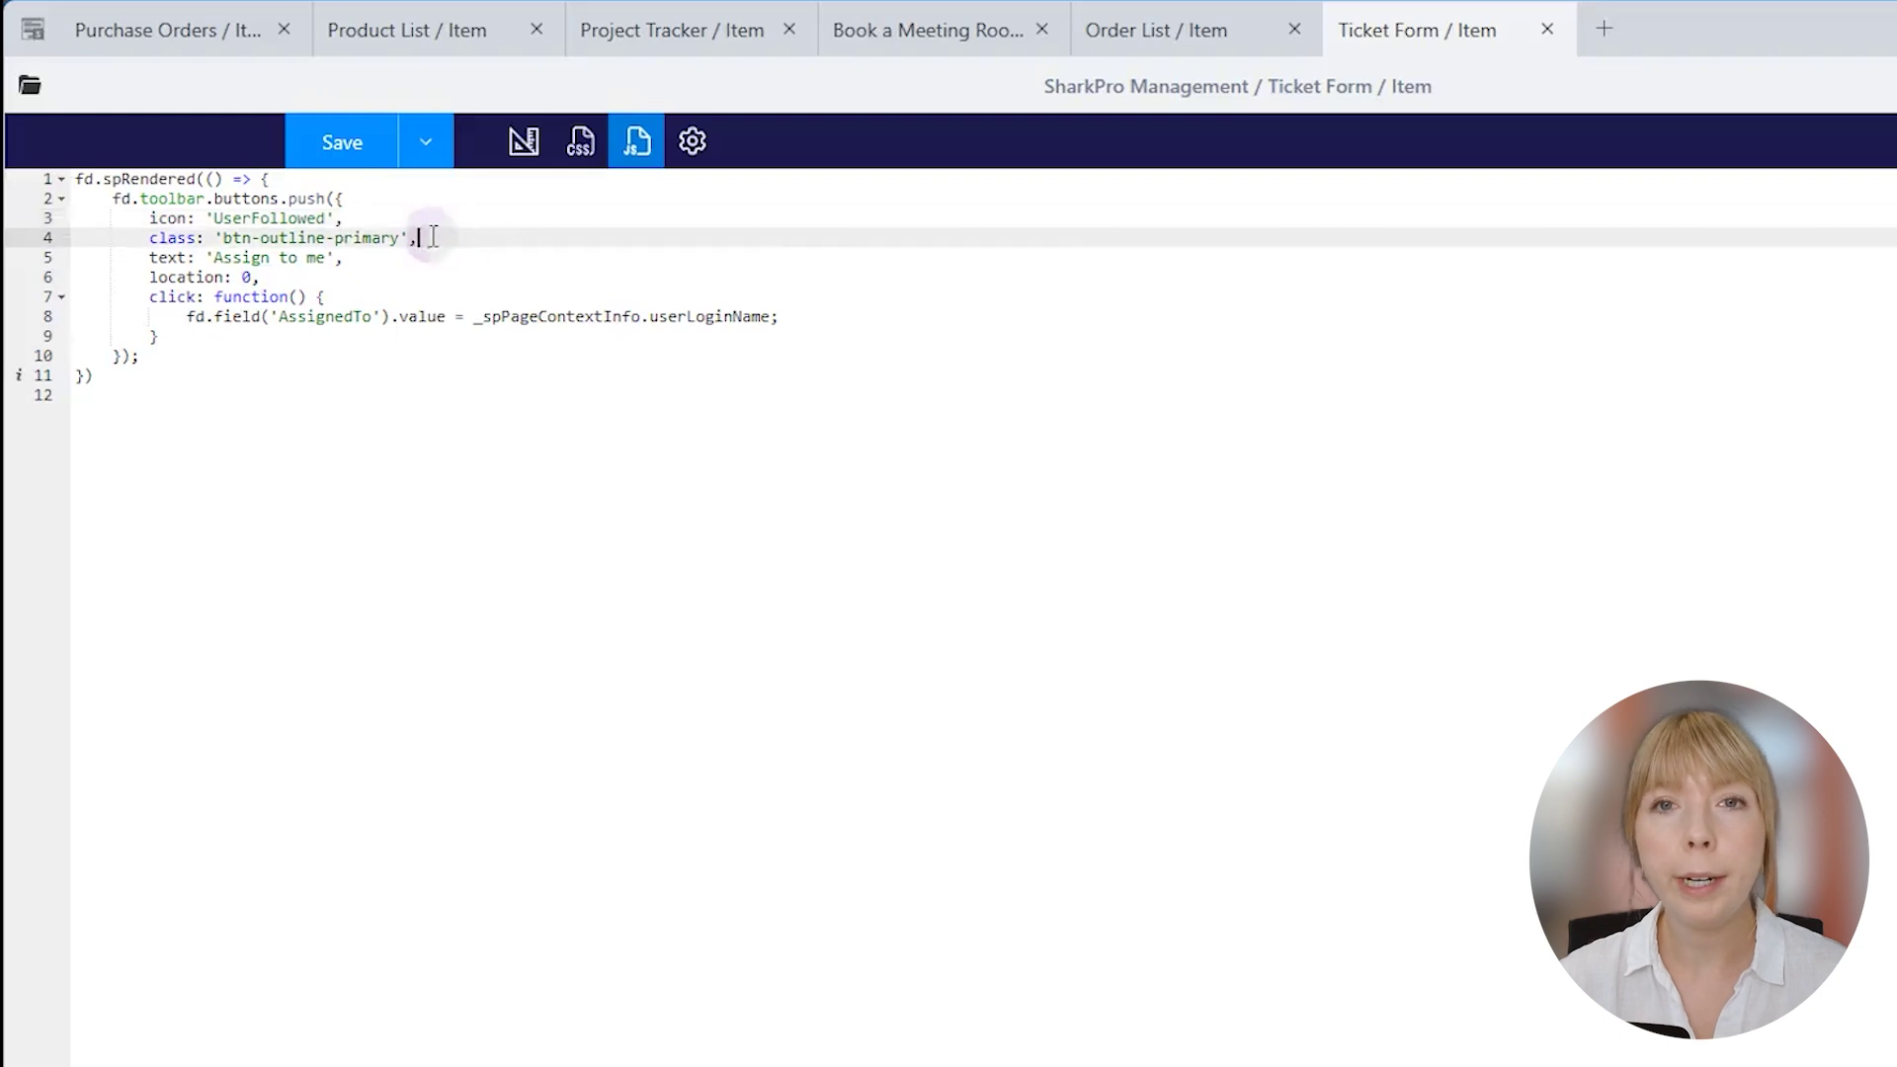
pyautogui.click(375, 255)
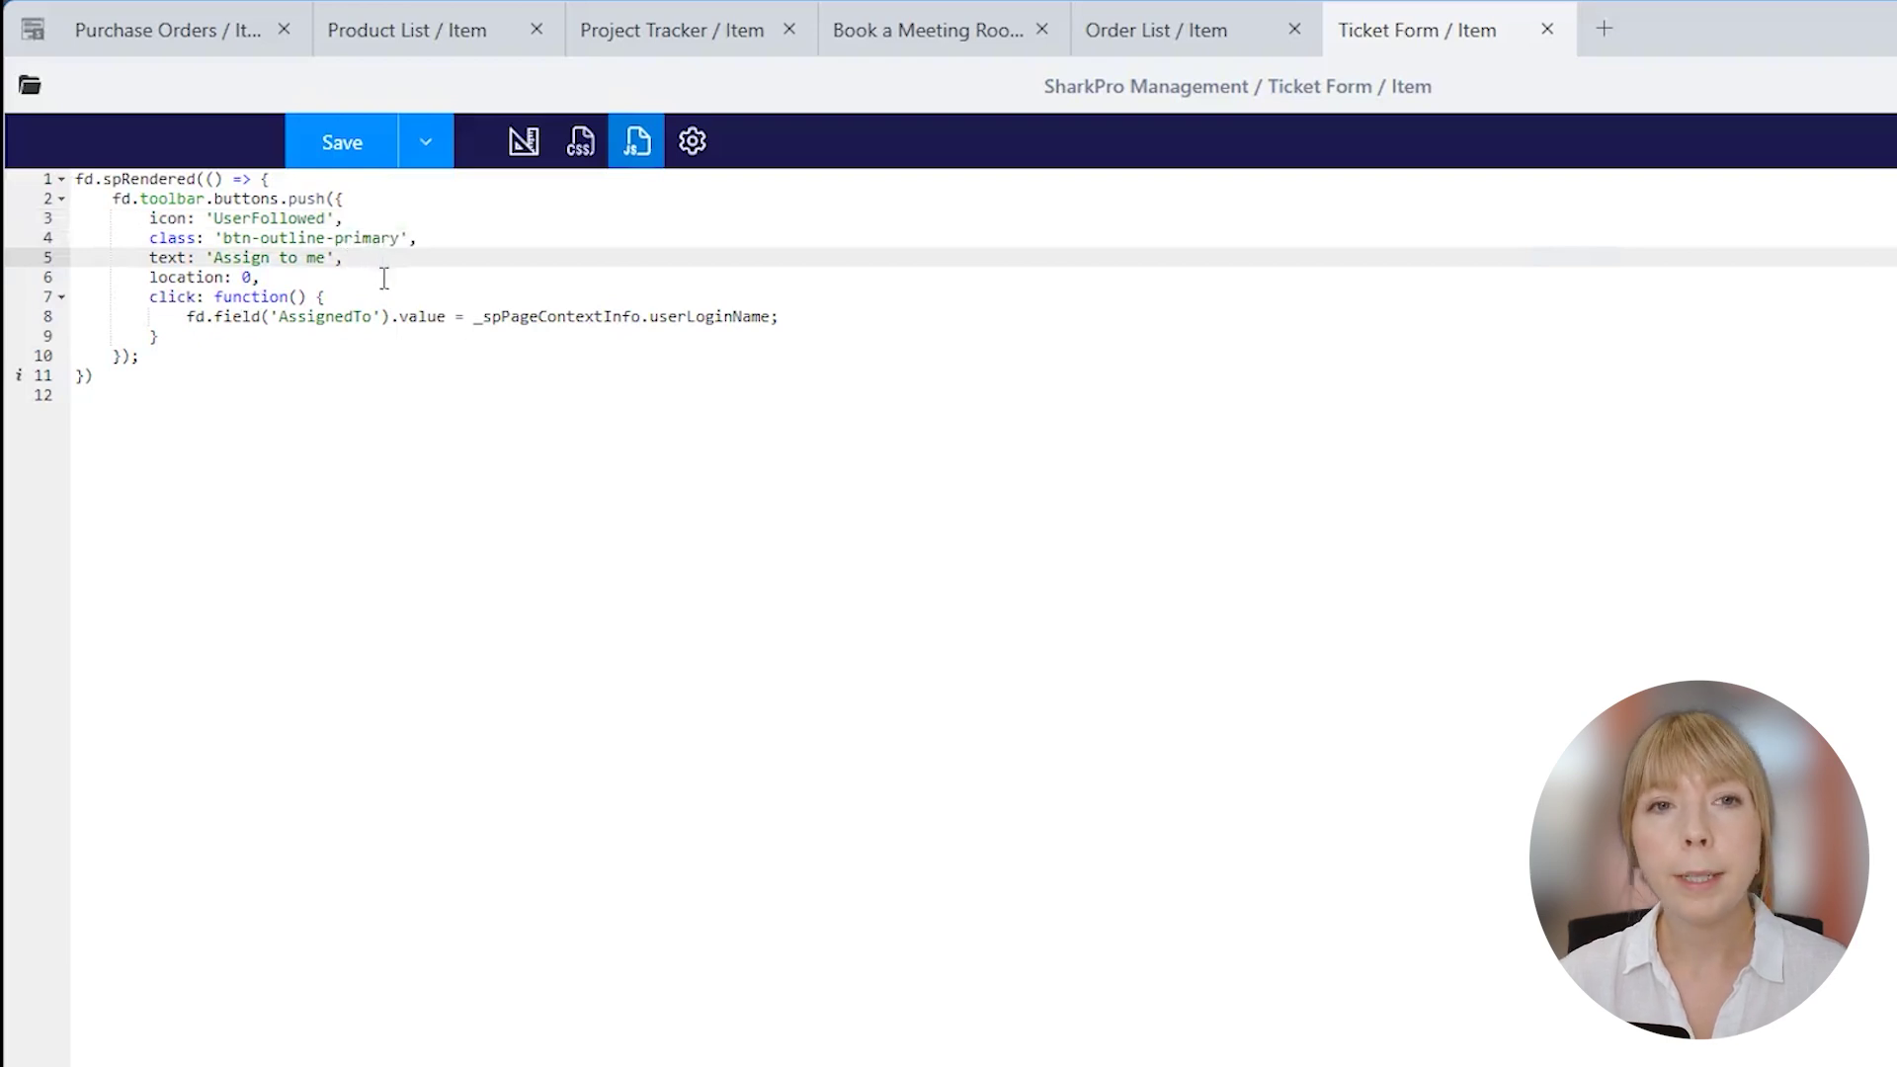
pyautogui.click(389, 273)
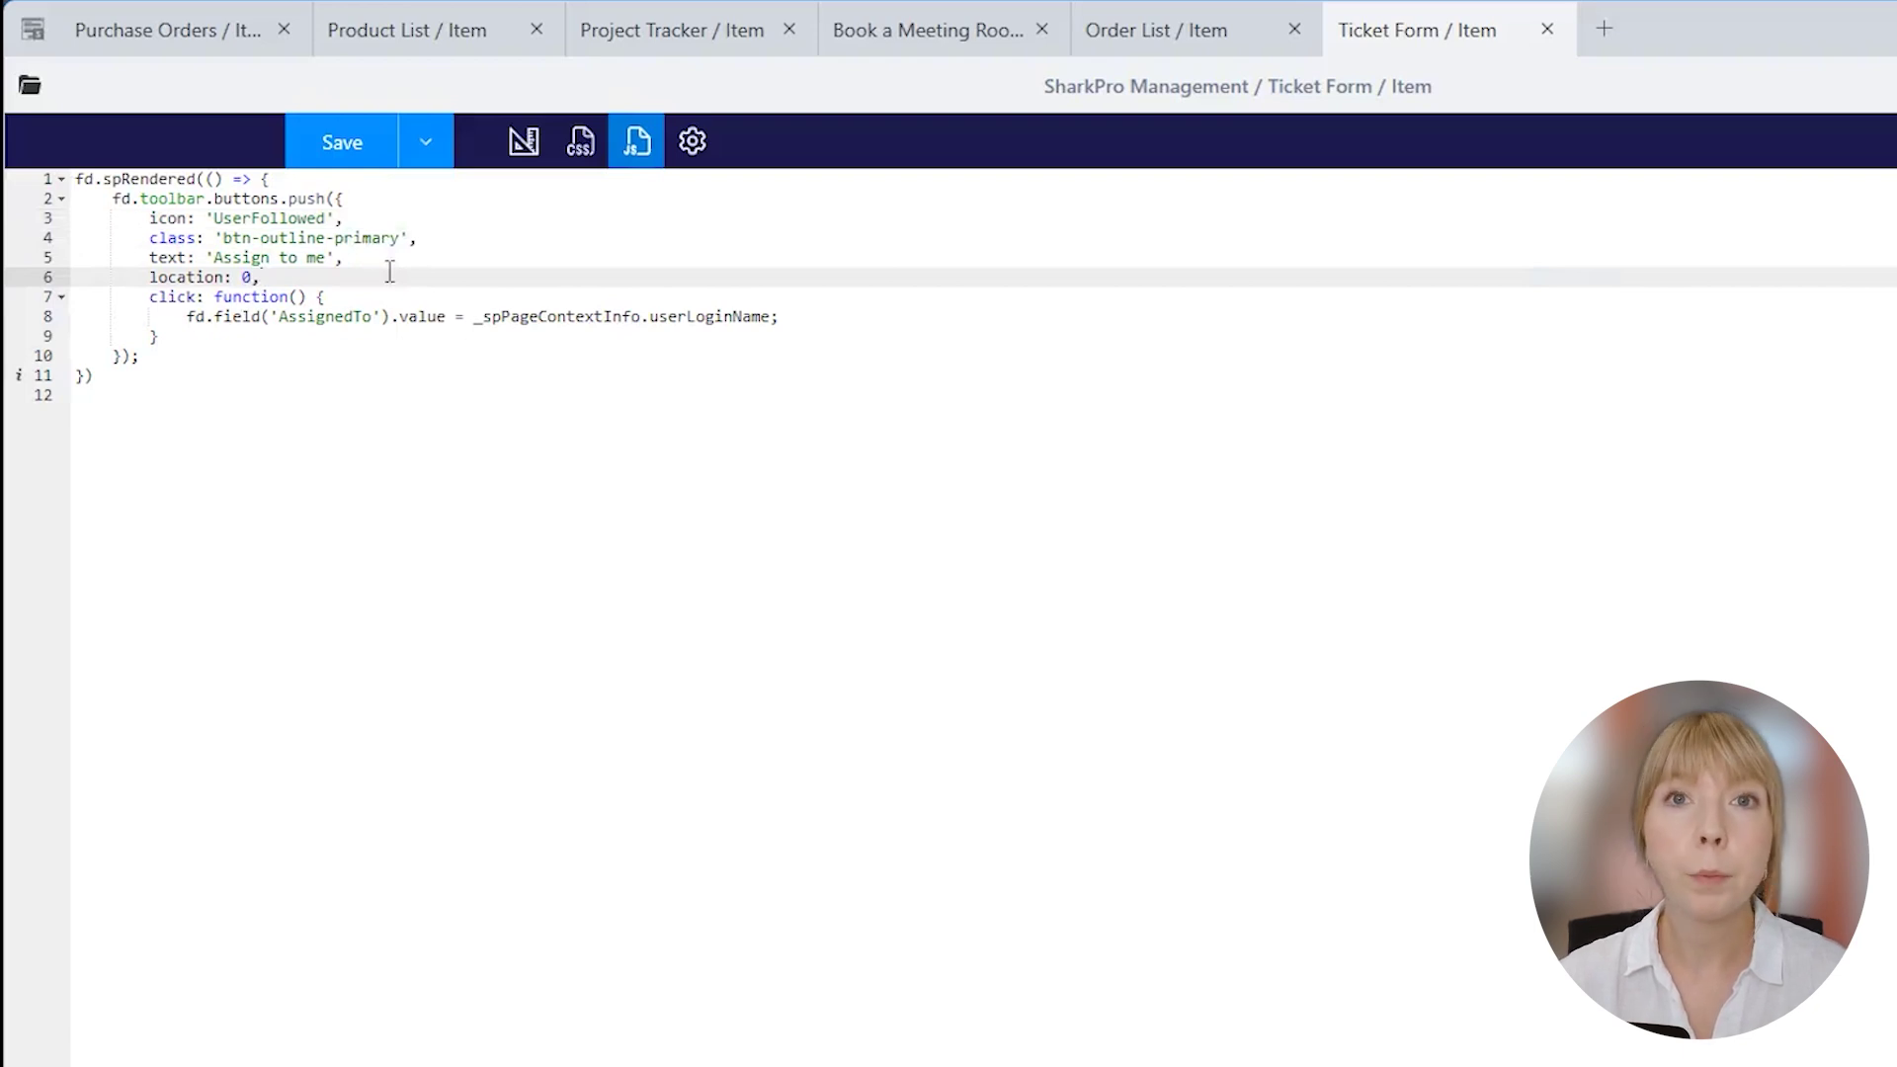
pyautogui.click(775, 317)
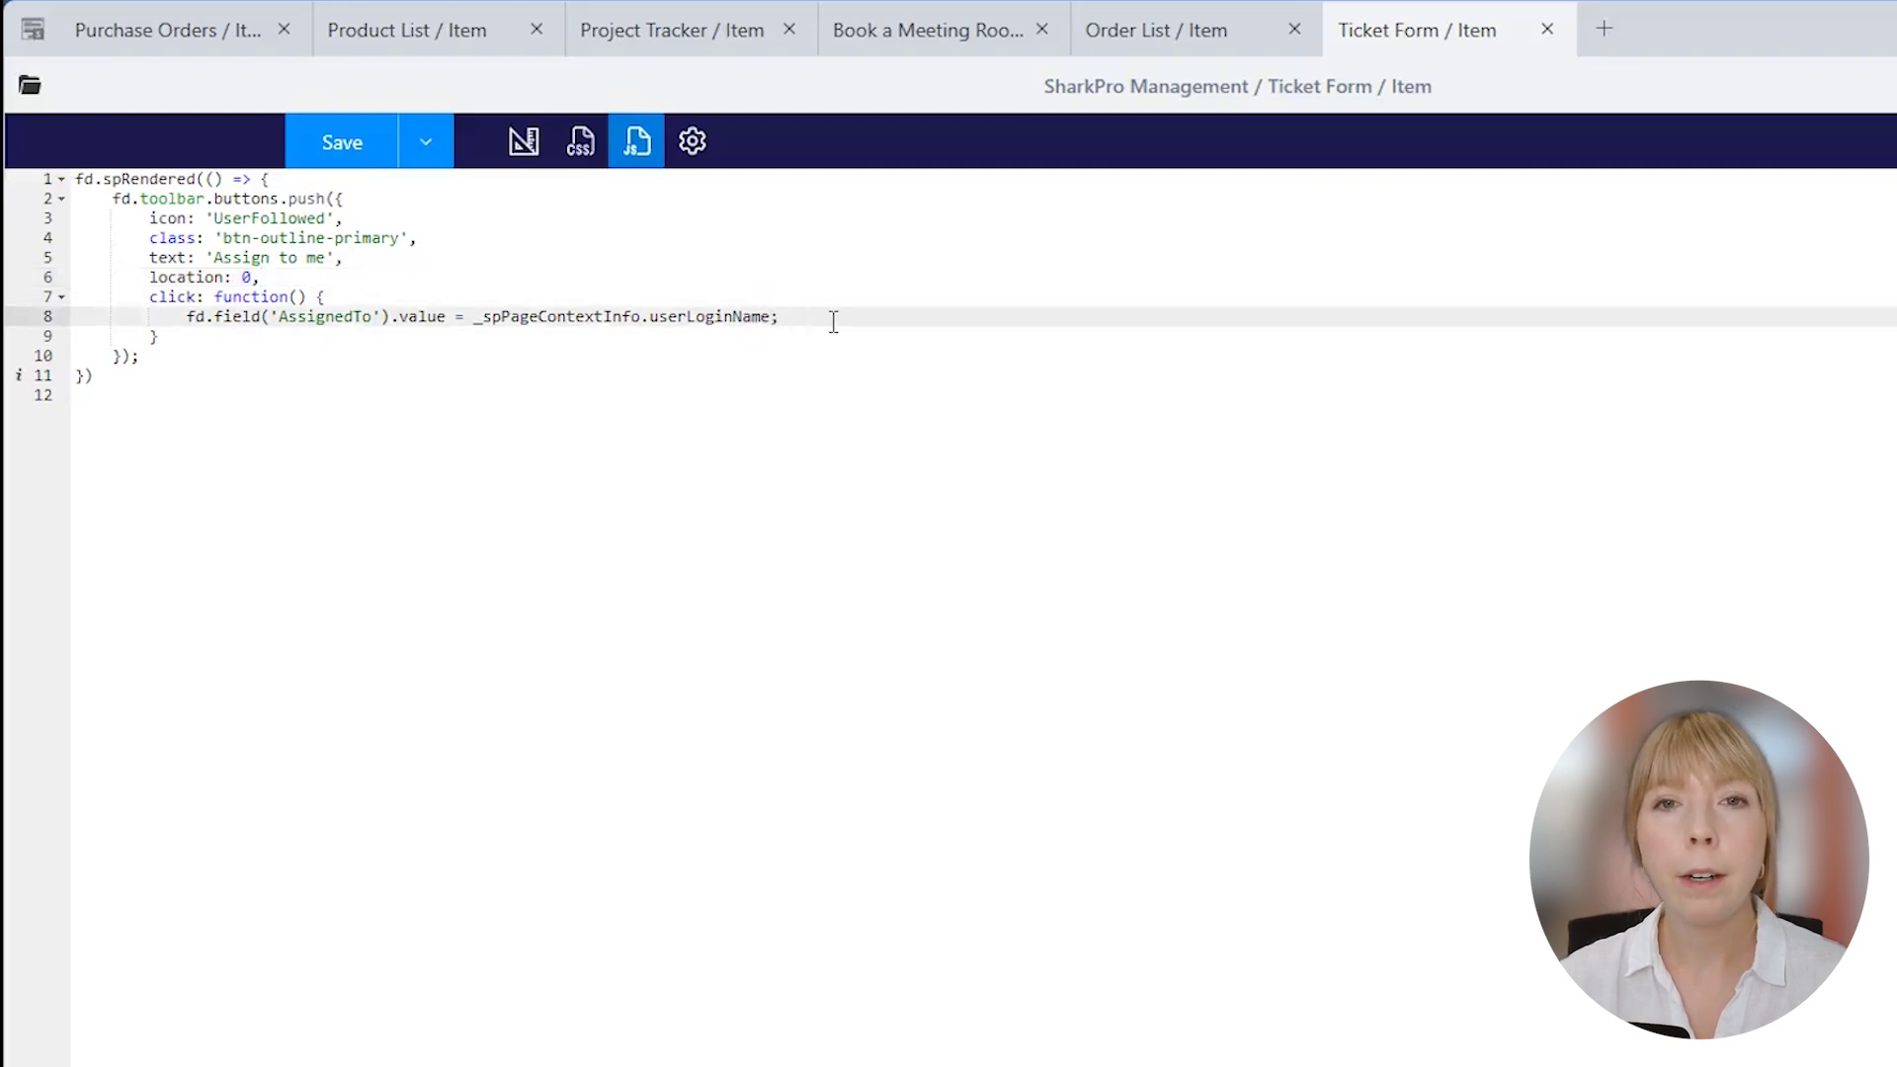
pyautogui.doubleClick(348, 316)
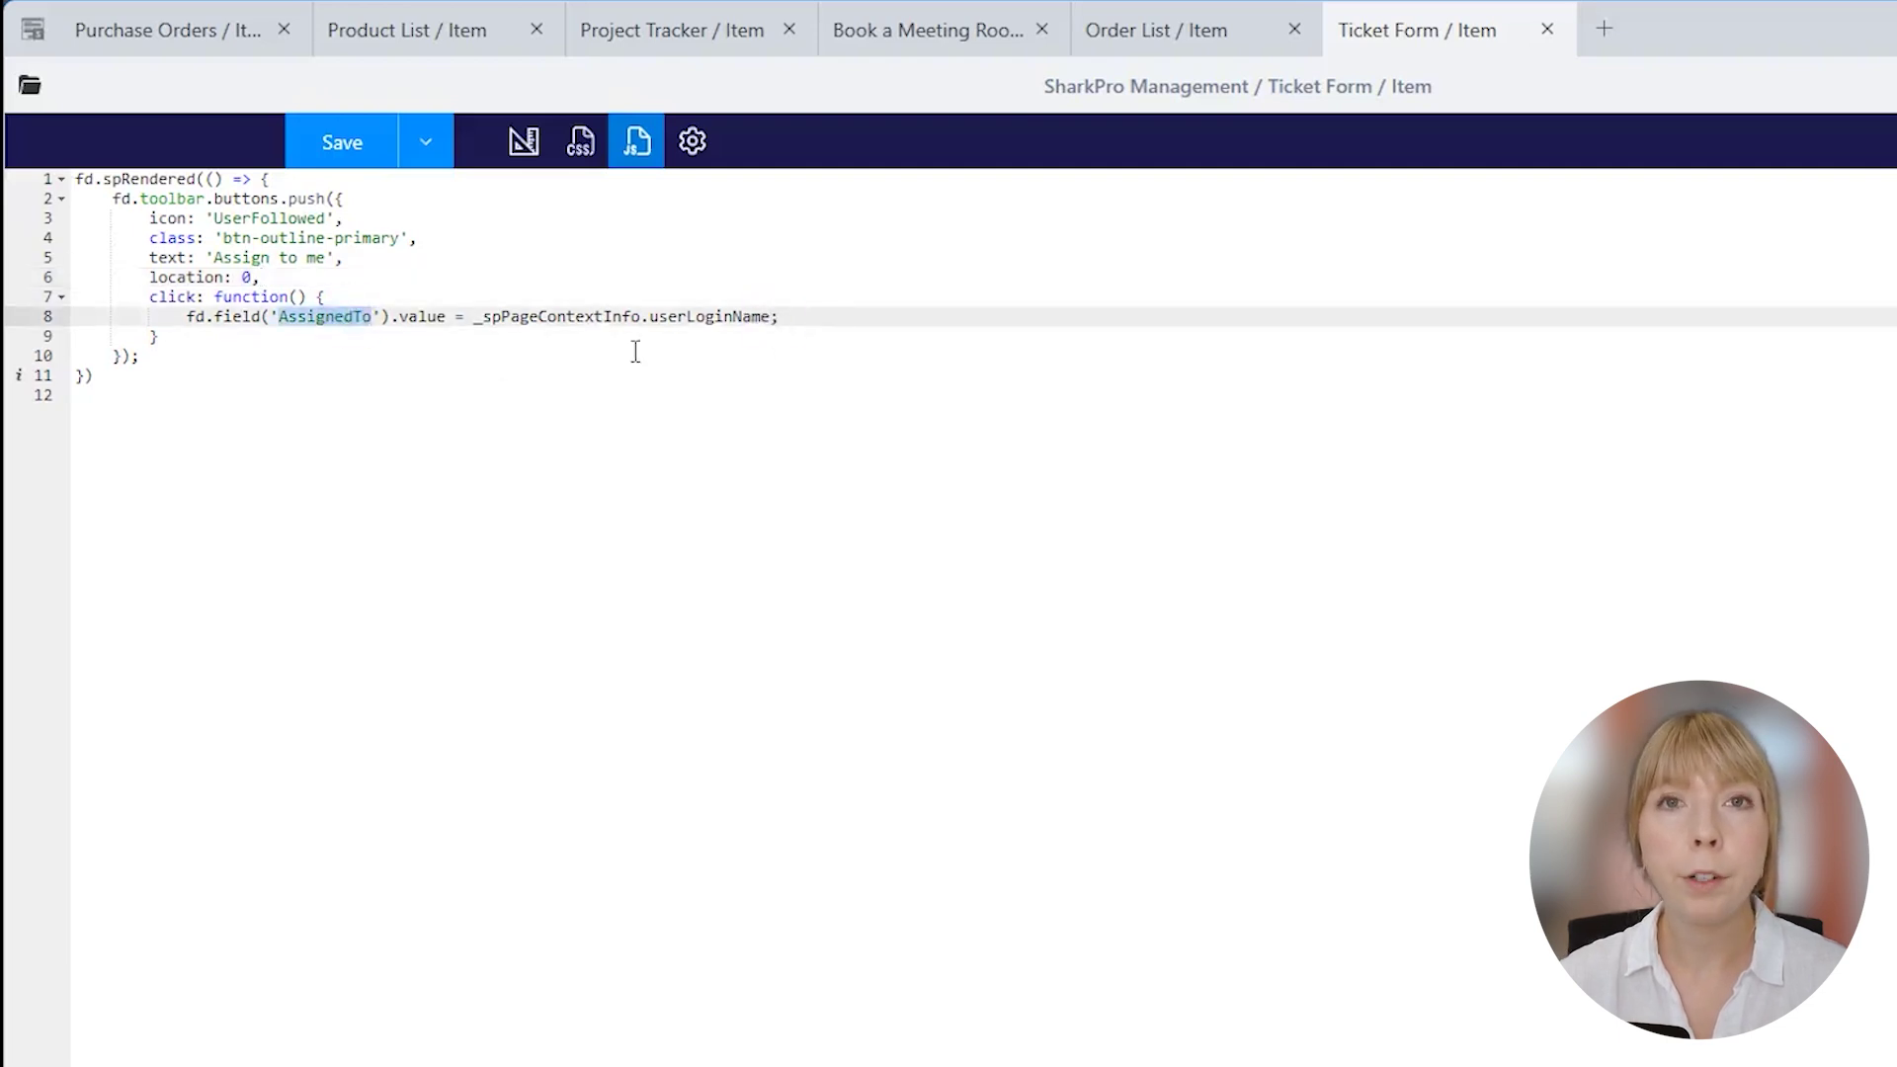
pyautogui.click(779, 314)
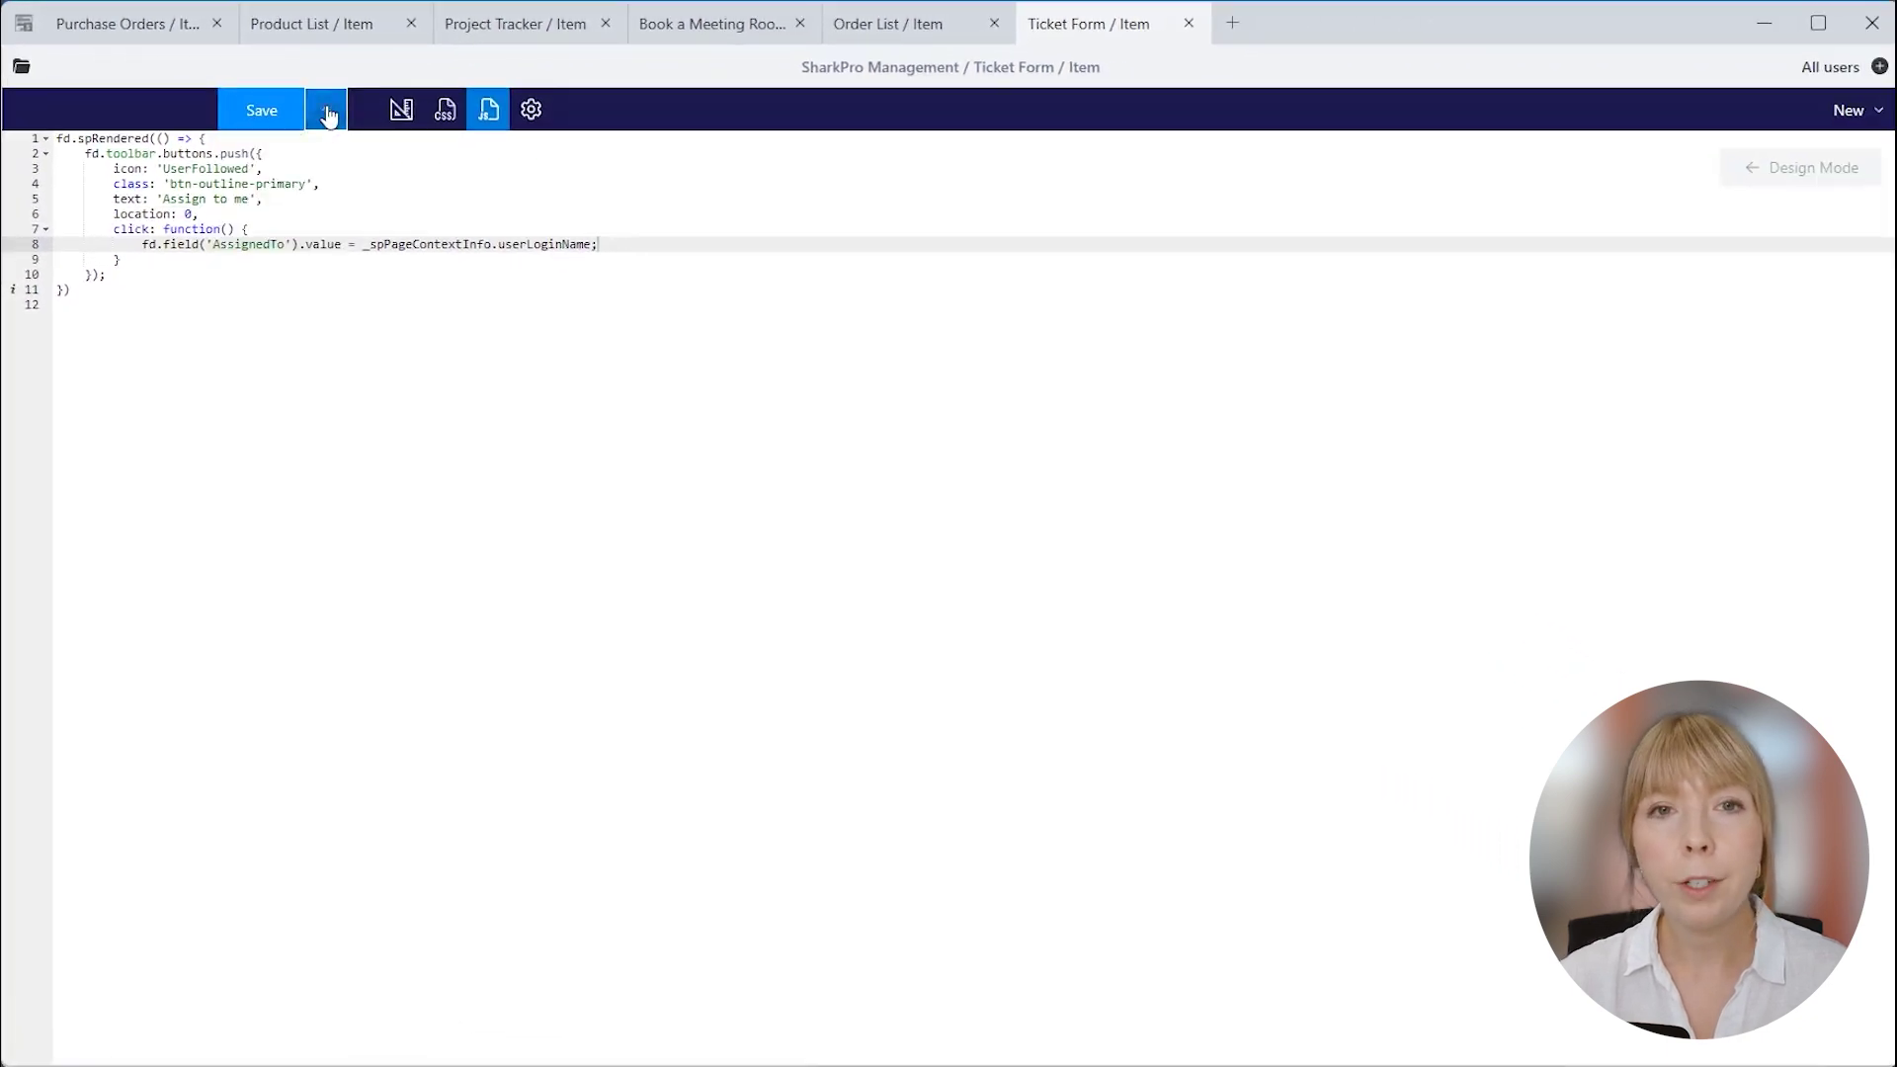
pyautogui.click(285, 110)
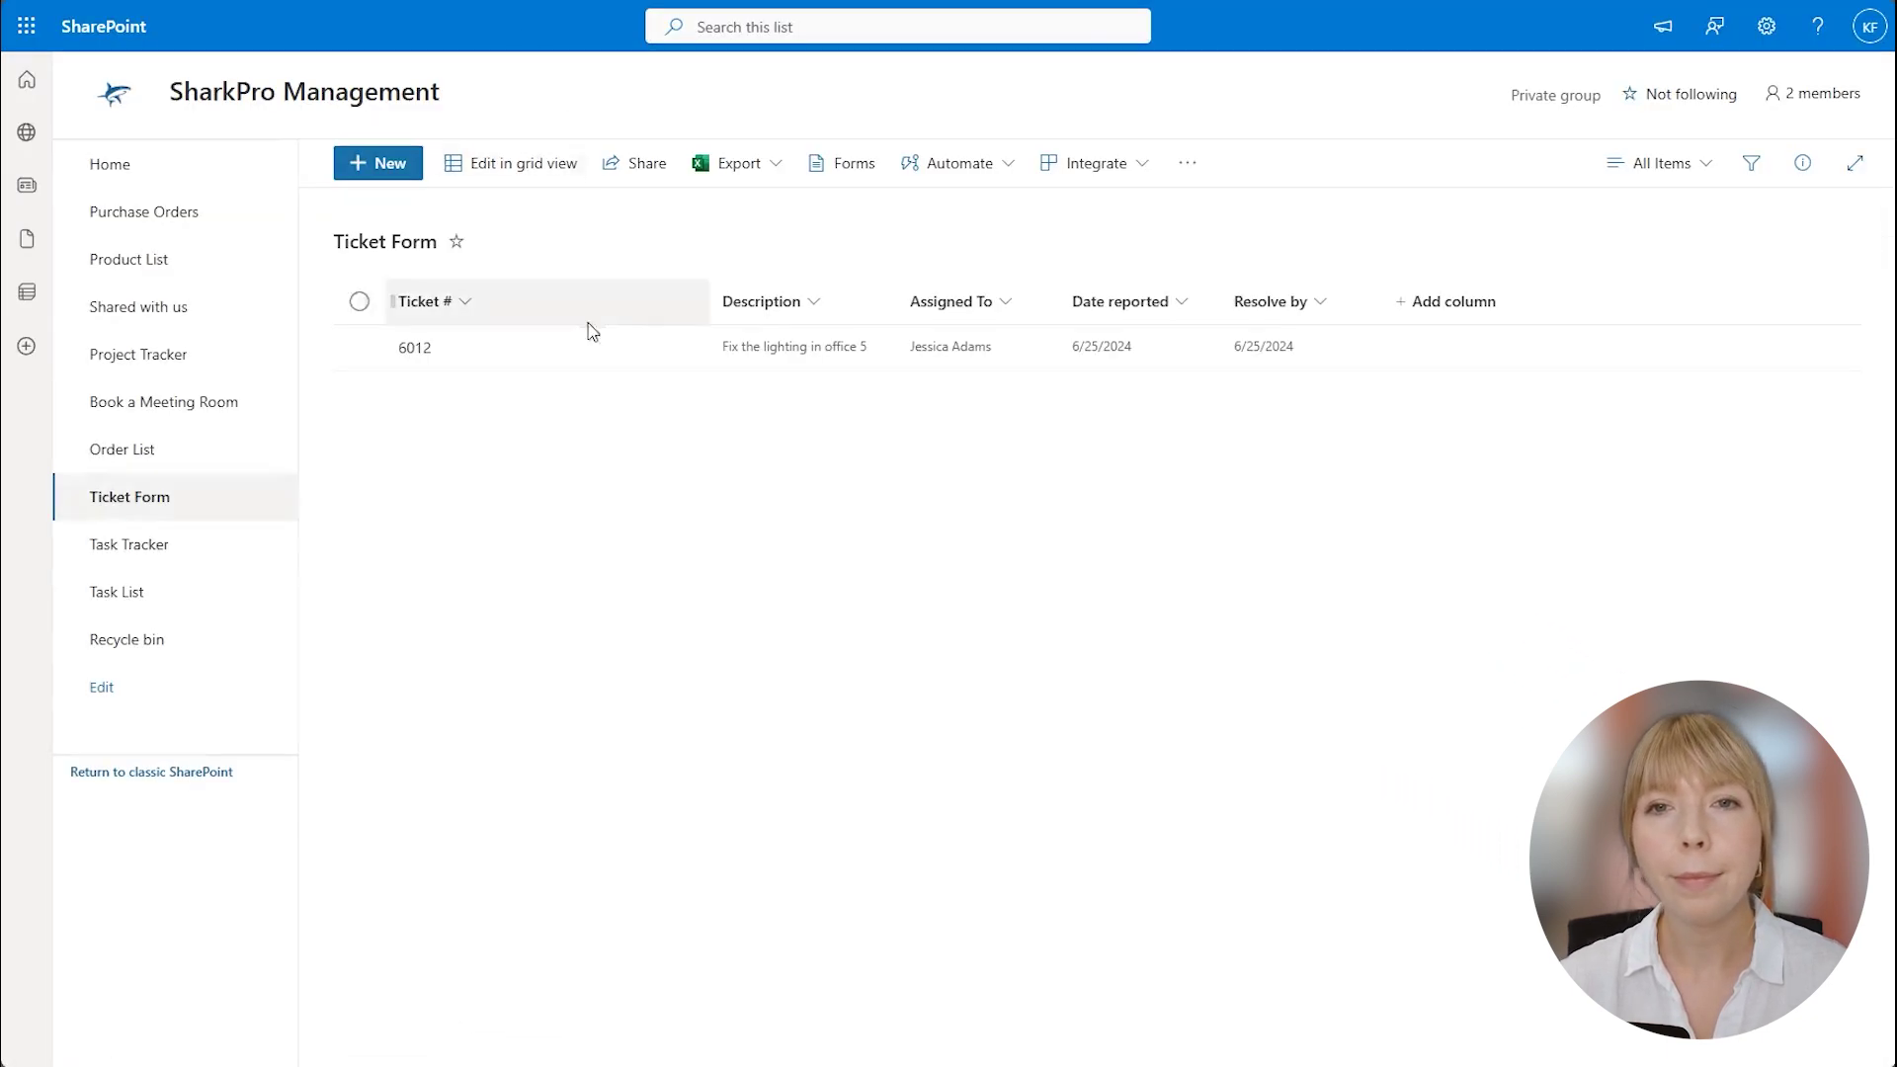
pyautogui.click(554, 350)
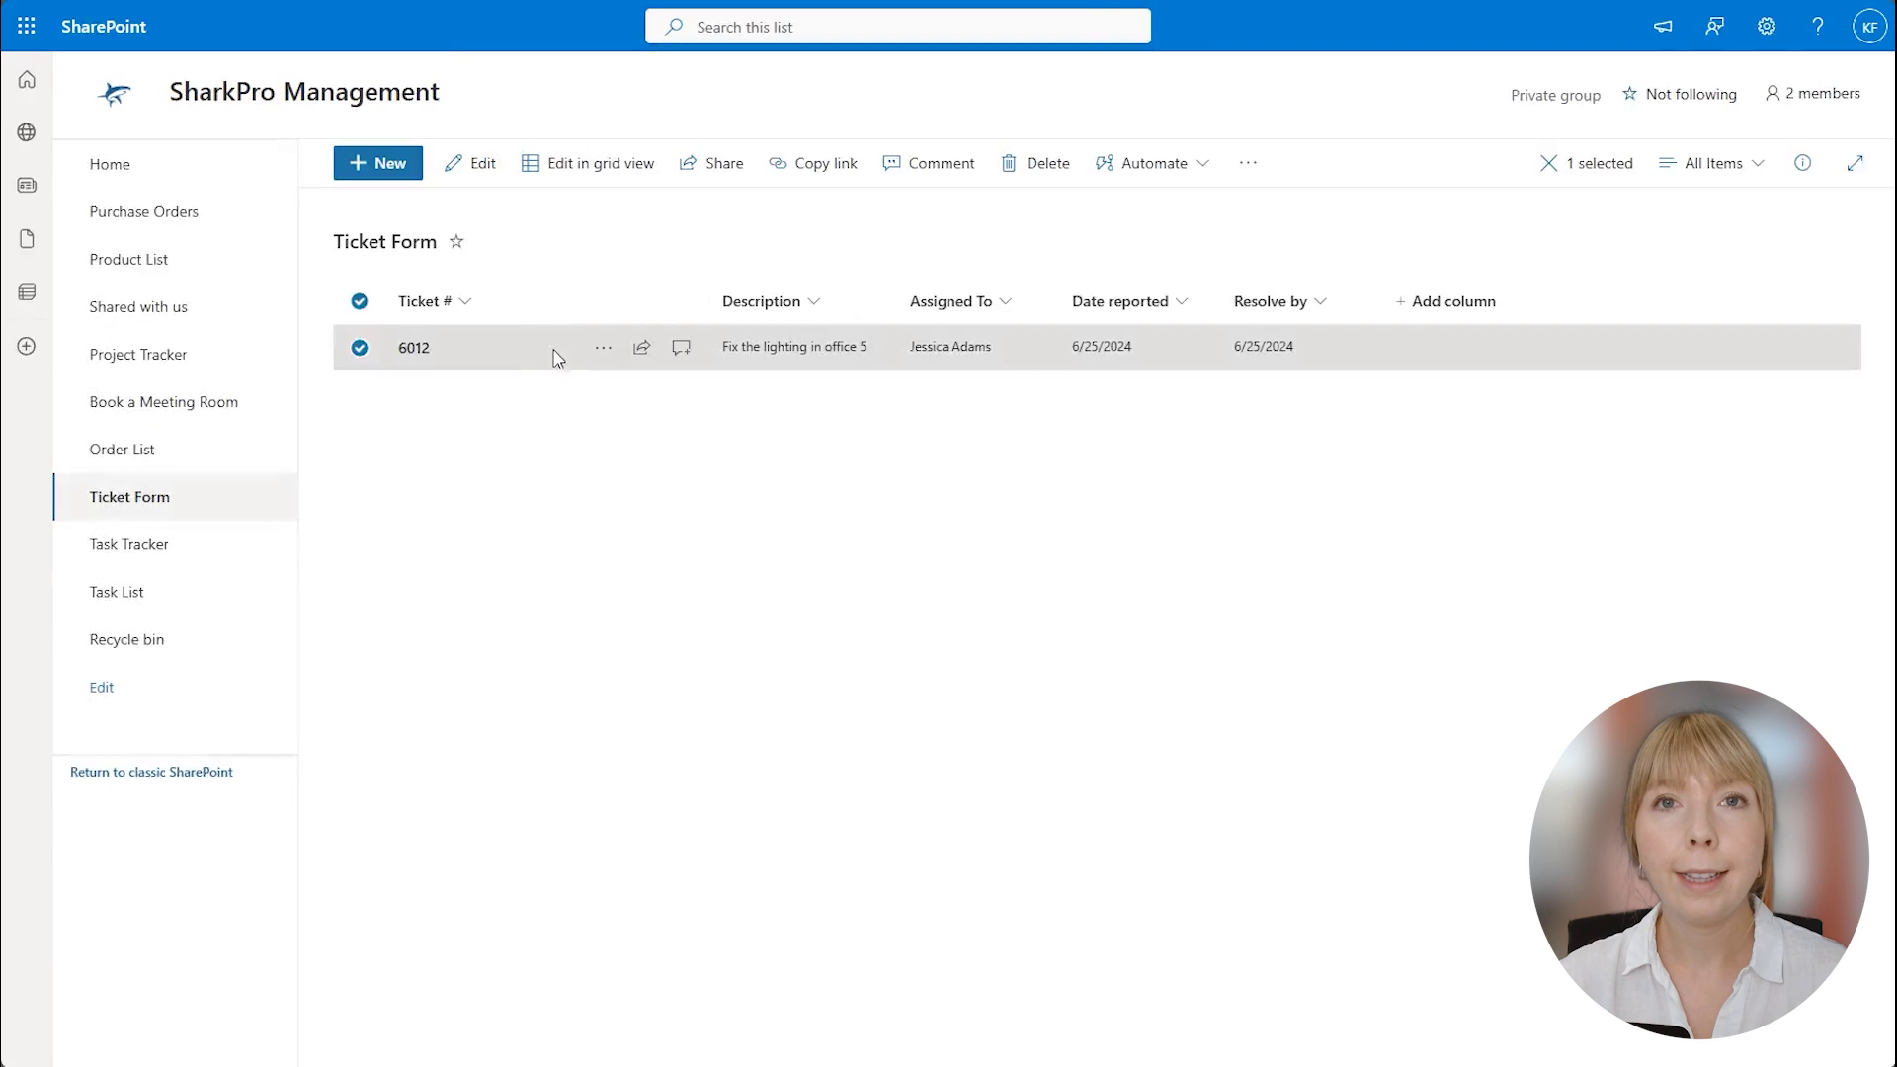
# Assign ticket 6012 to yourself with the 'Assign to me' toolbar button and save.
pyautogui.click(470, 170)
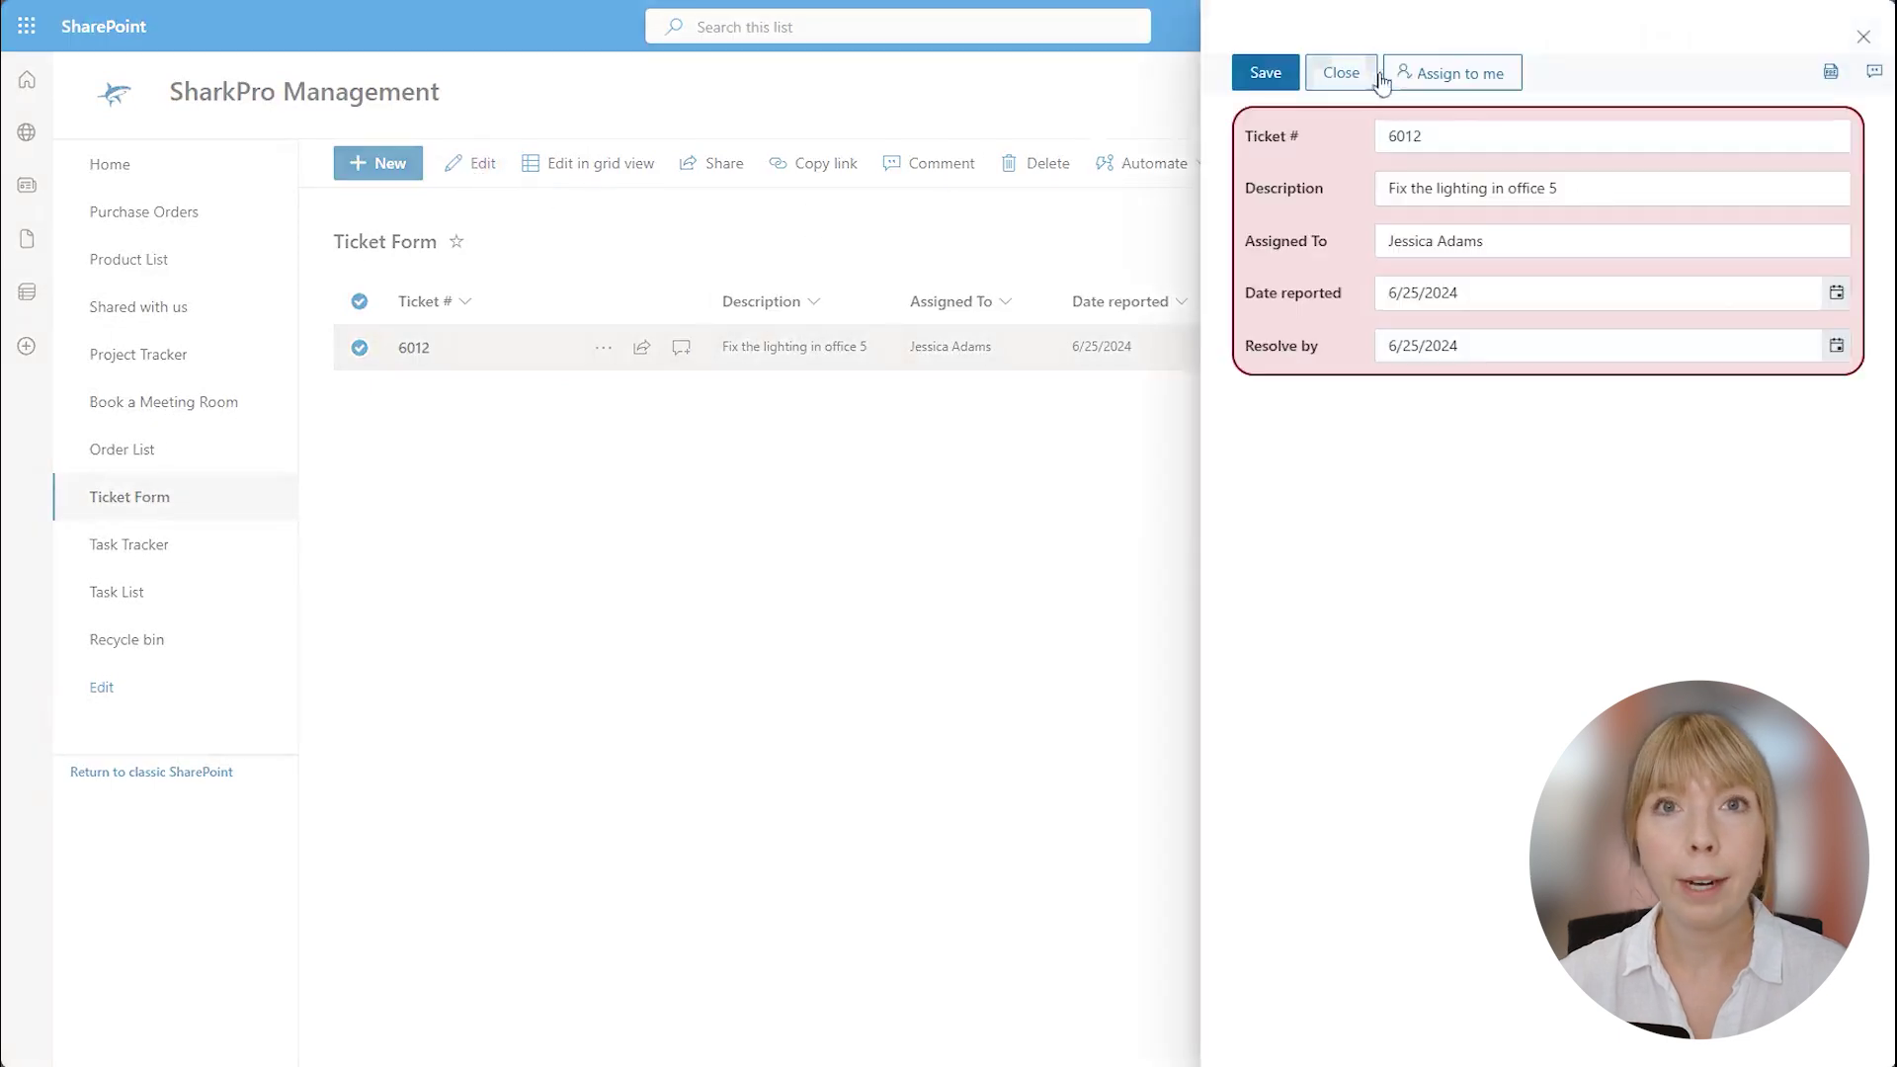
pyautogui.click(1515, 77)
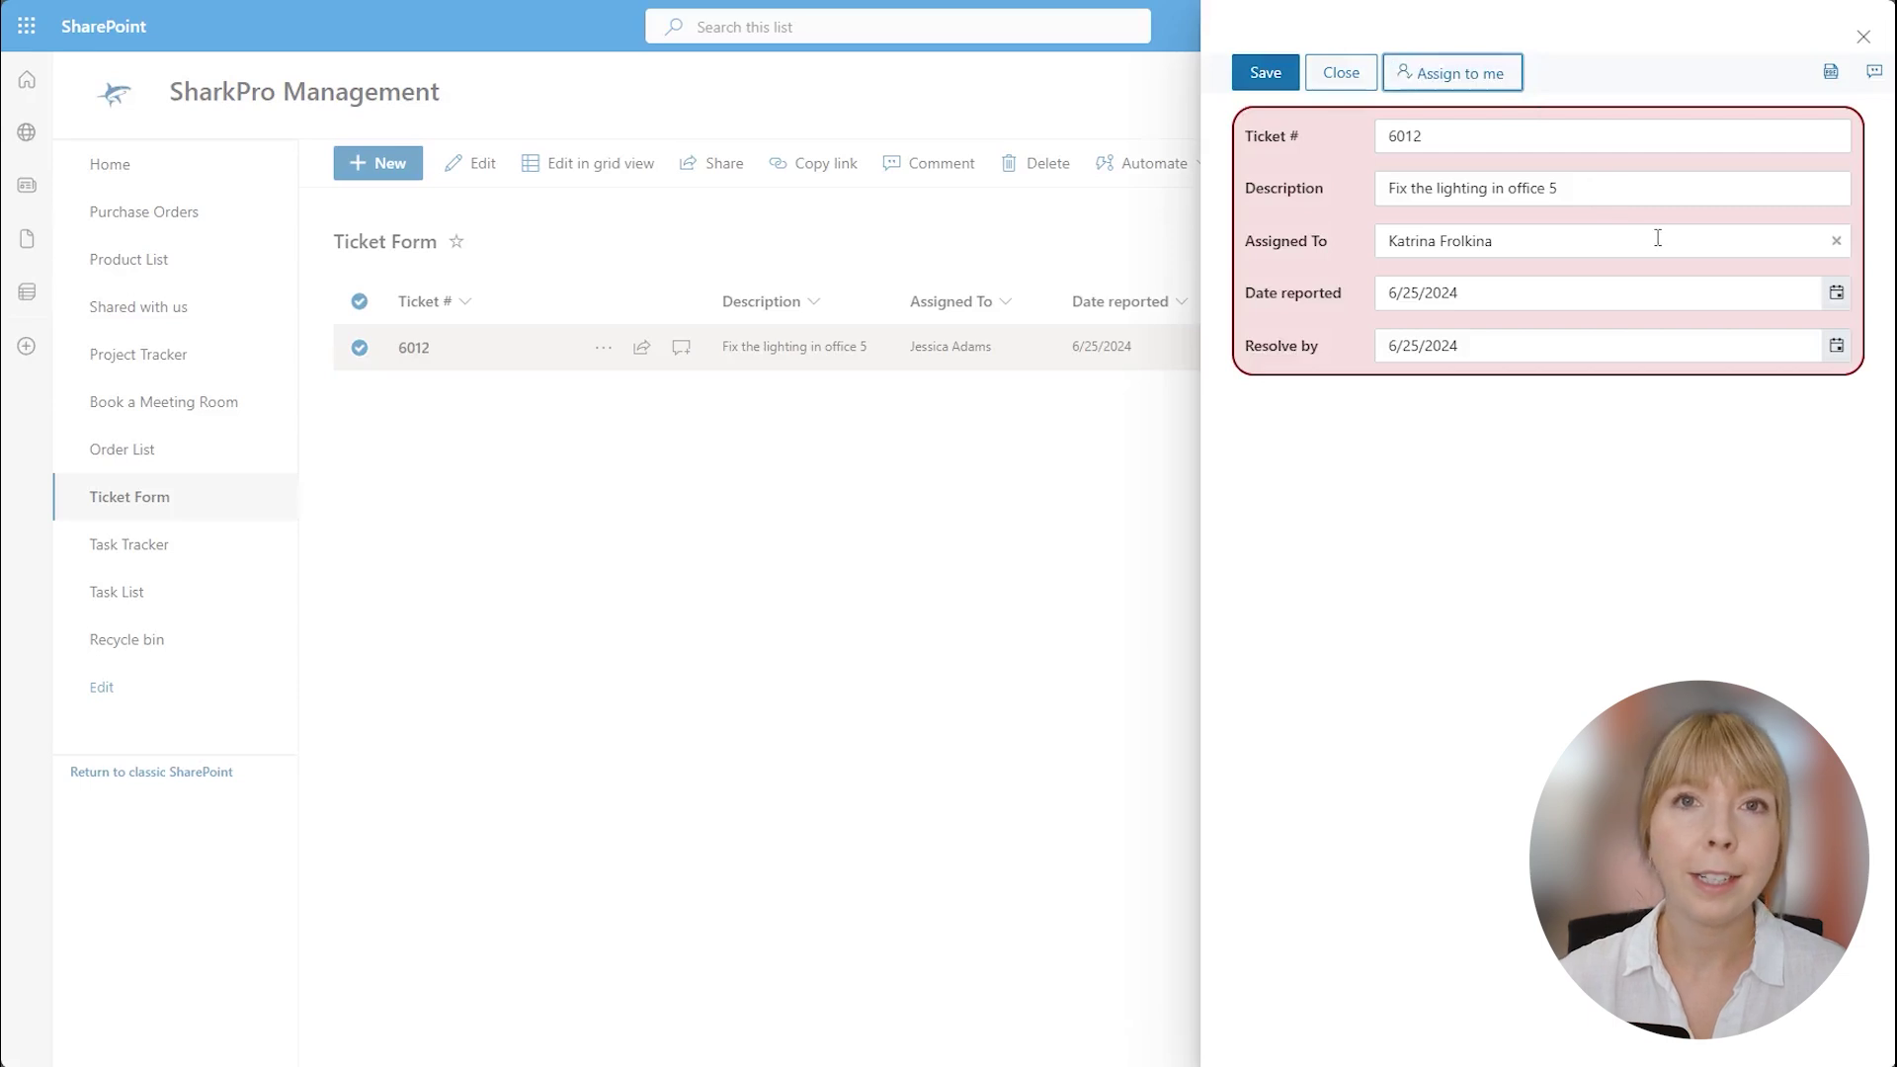
pyautogui.click(1262, 69)
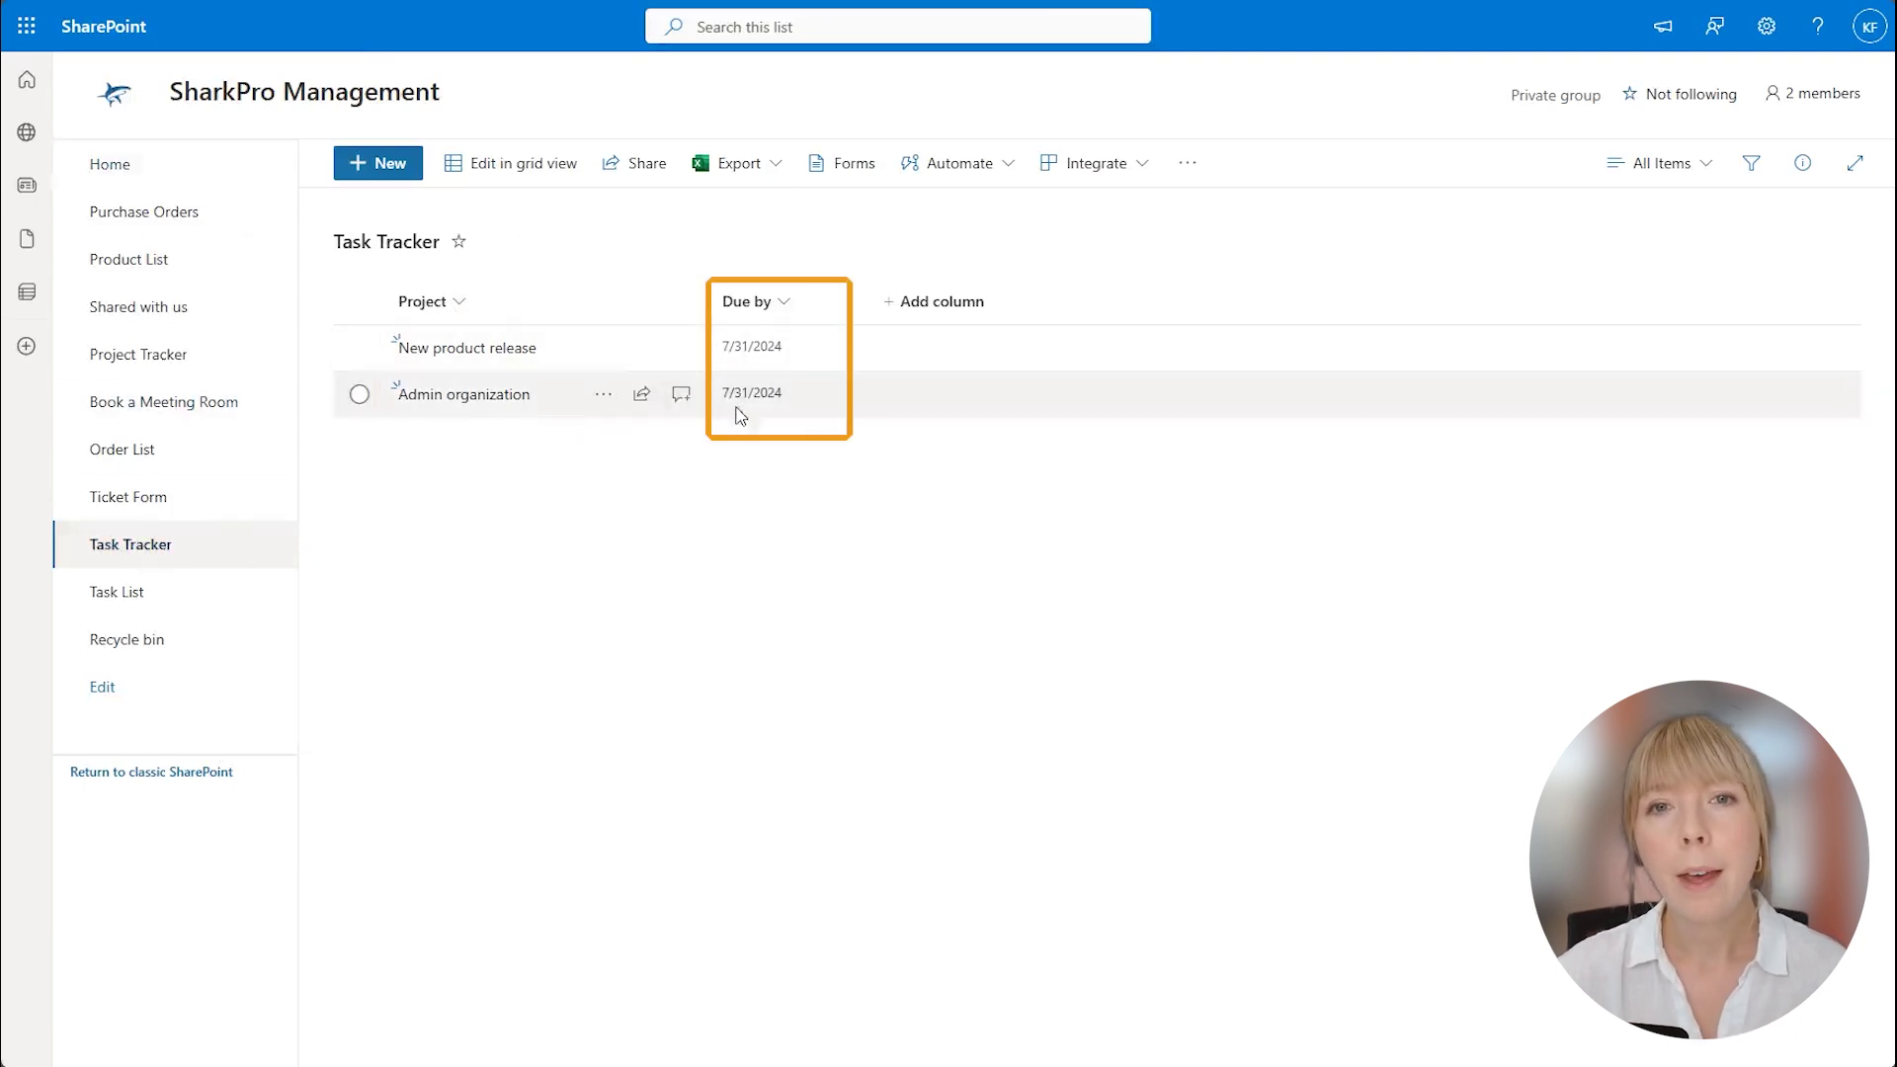
# Look at the Task List, return to Task Tracker, and open New product release for editing.
pyautogui.click(151, 593)
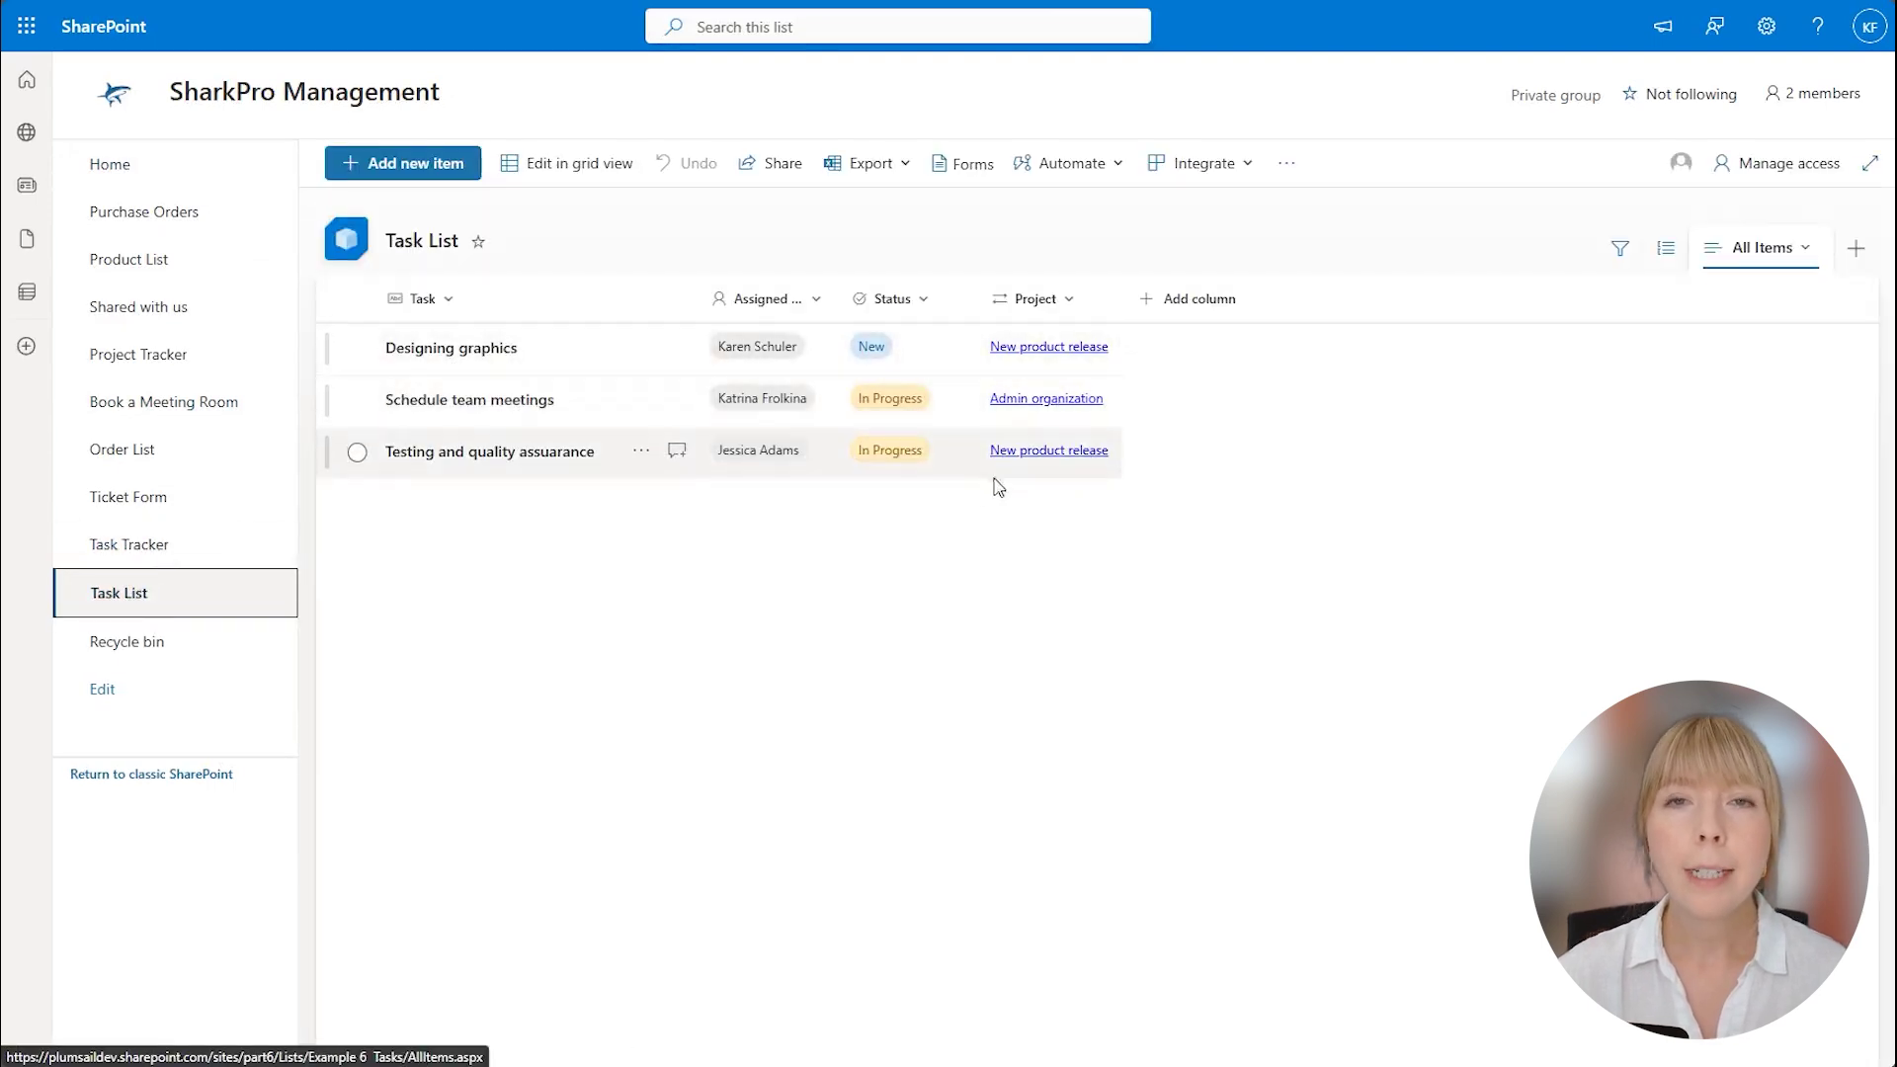
pyautogui.click(246, 543)
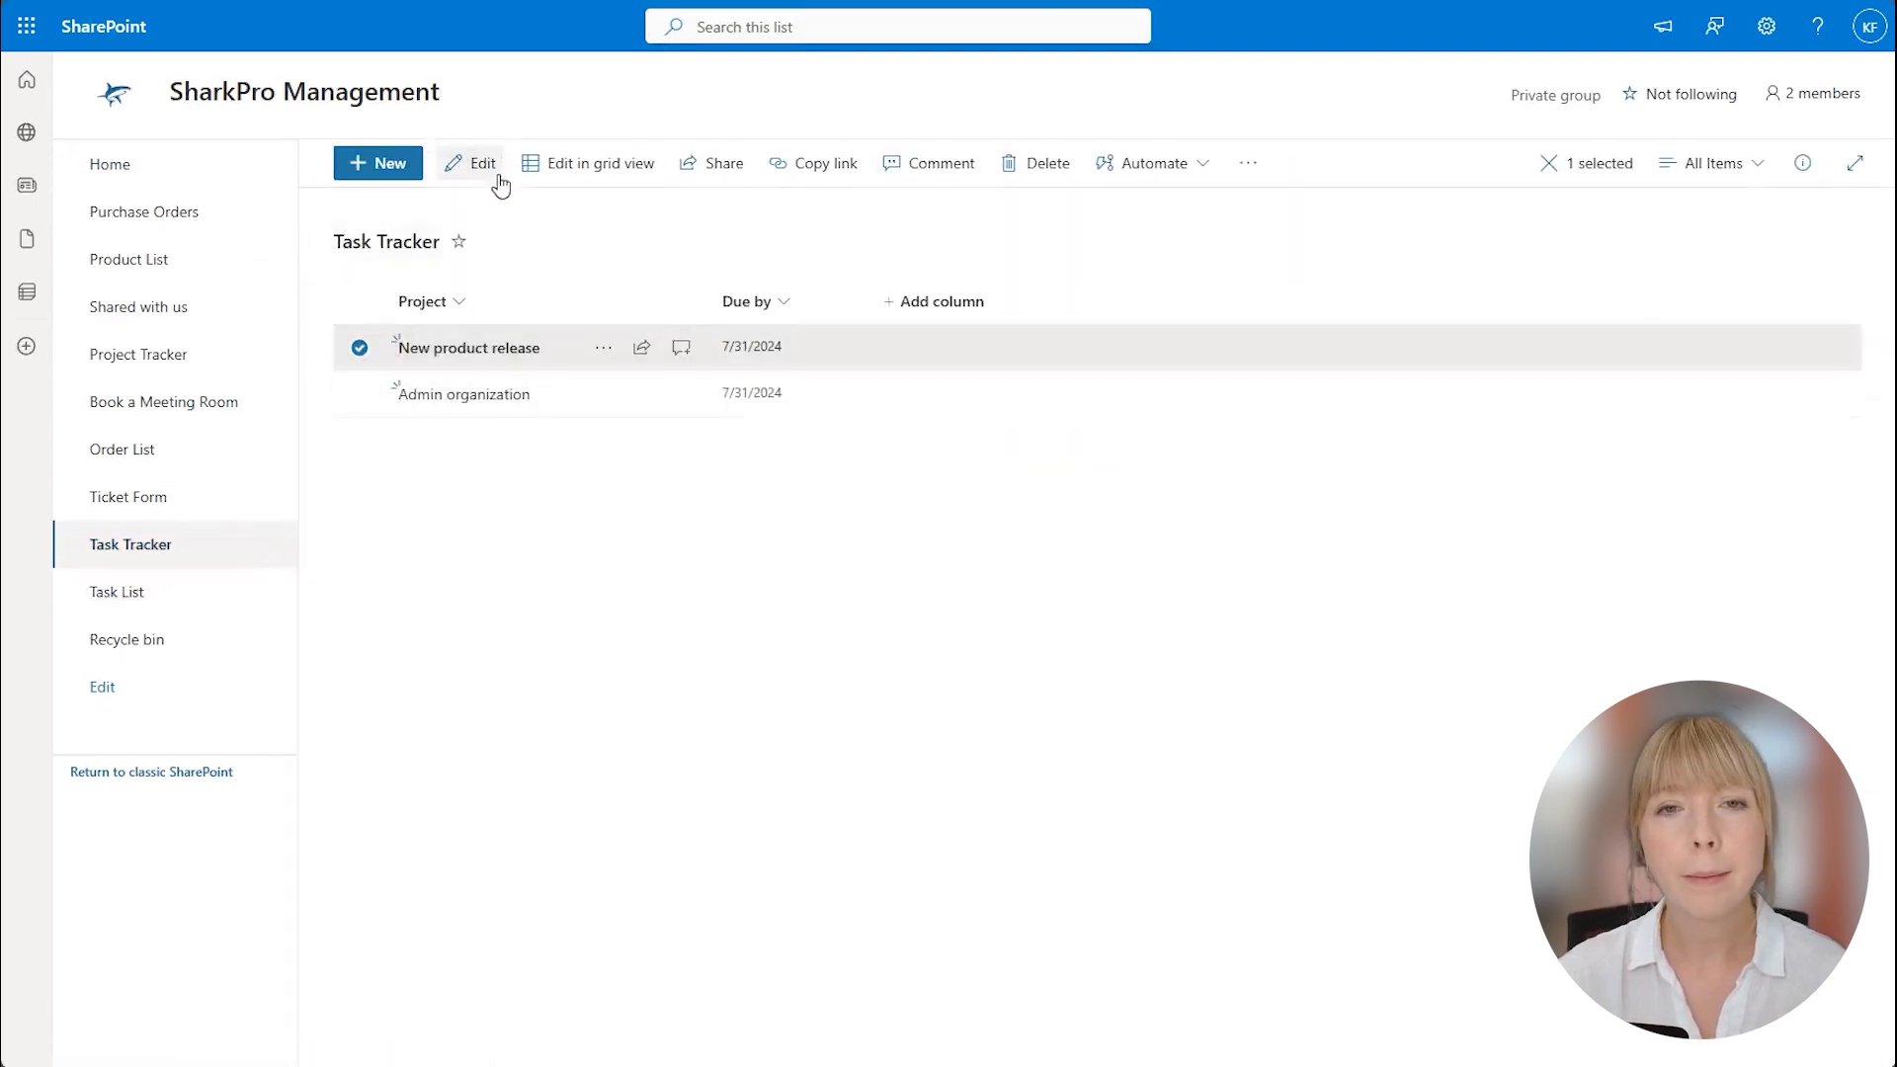
pyautogui.click(499, 177)
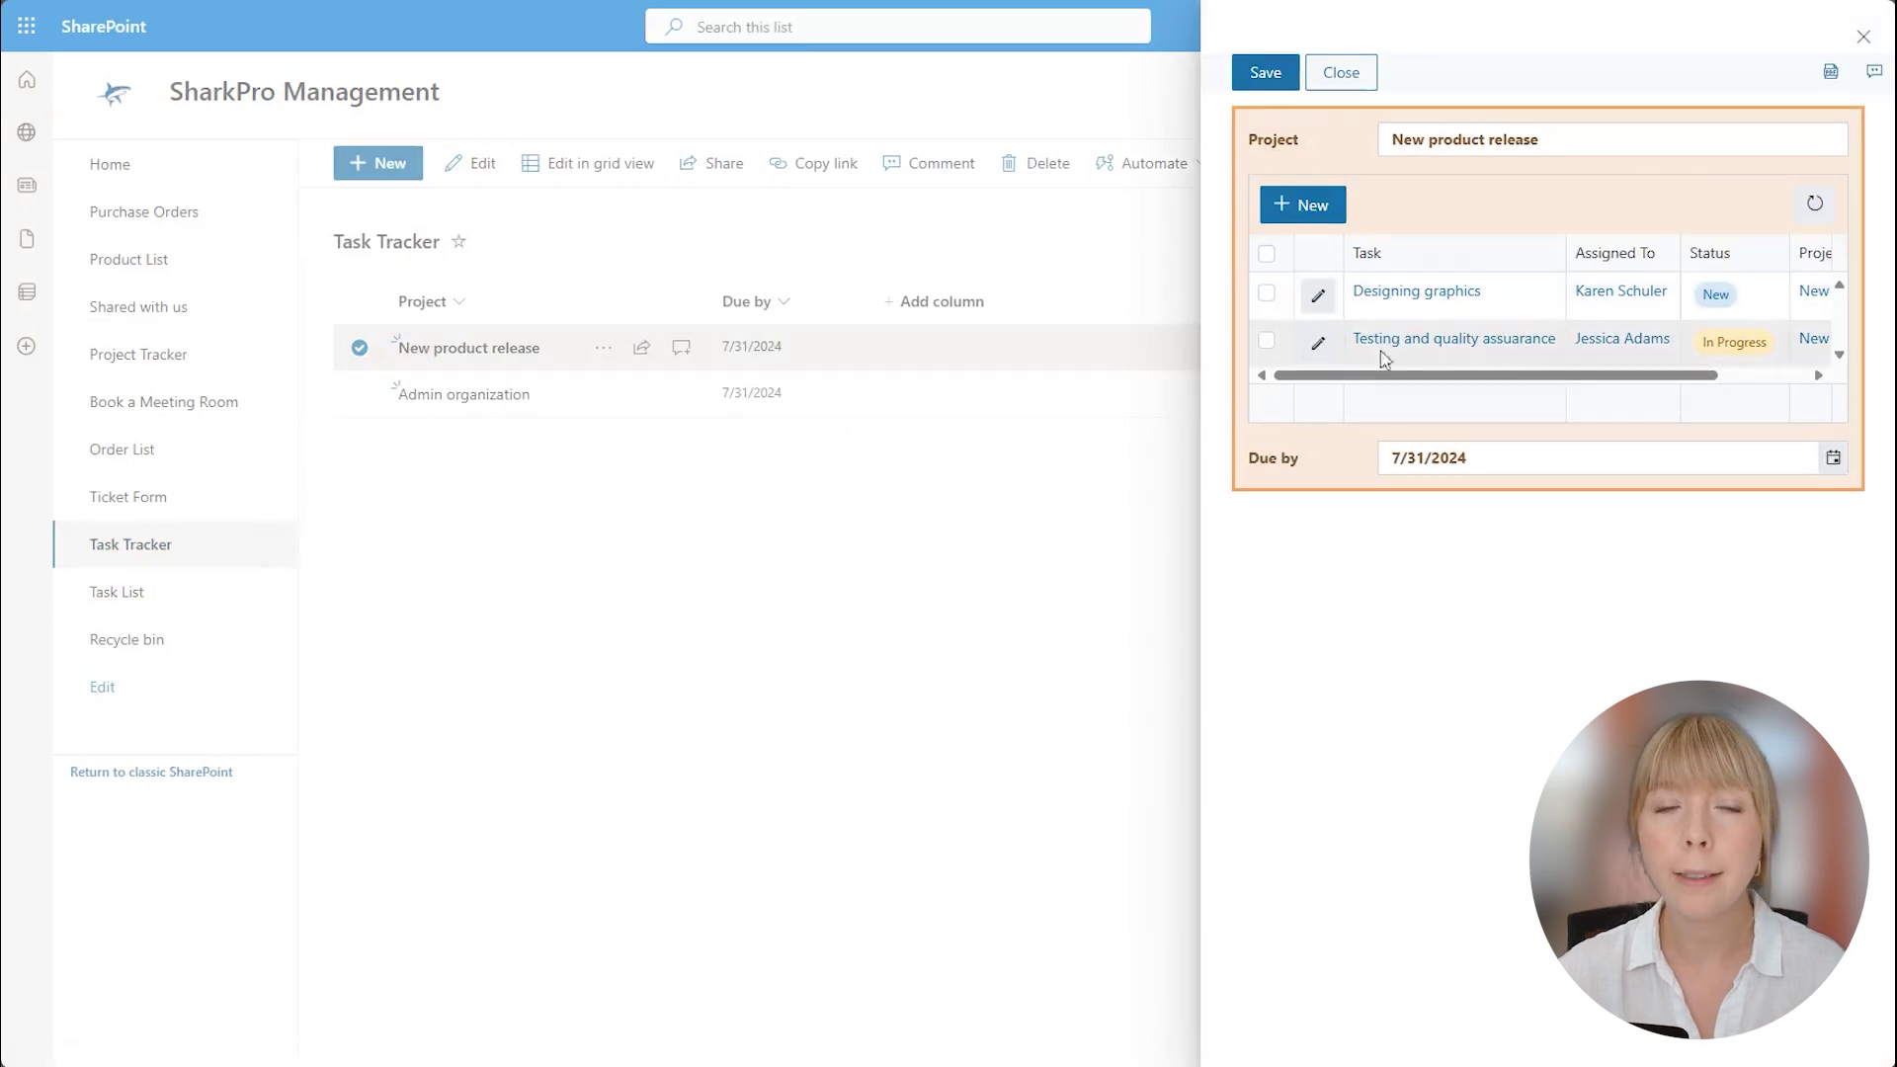
# Select all related tasks in the New product release grid.
pyautogui.click(1266, 254)
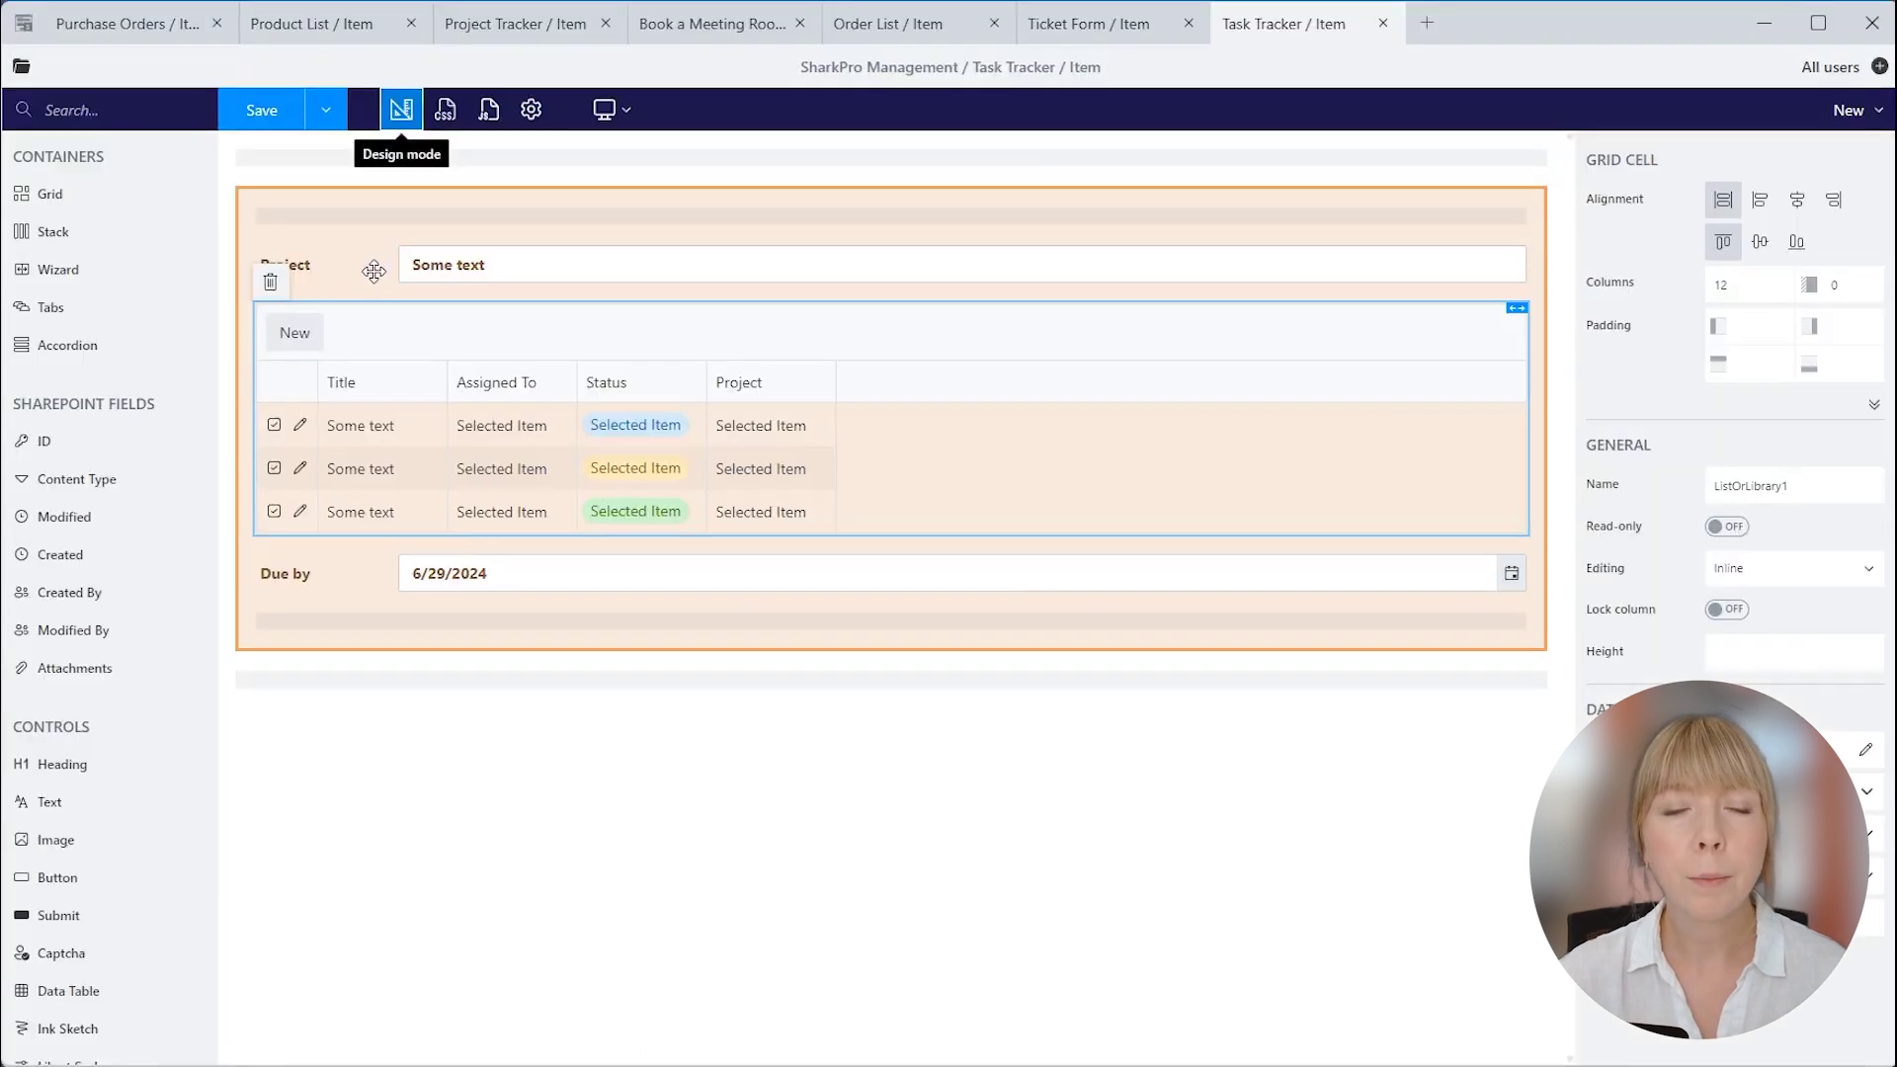
# Replace the form's JavaScript with the Copy-button code for the related tasks table.
pyautogui.click(516, 314)
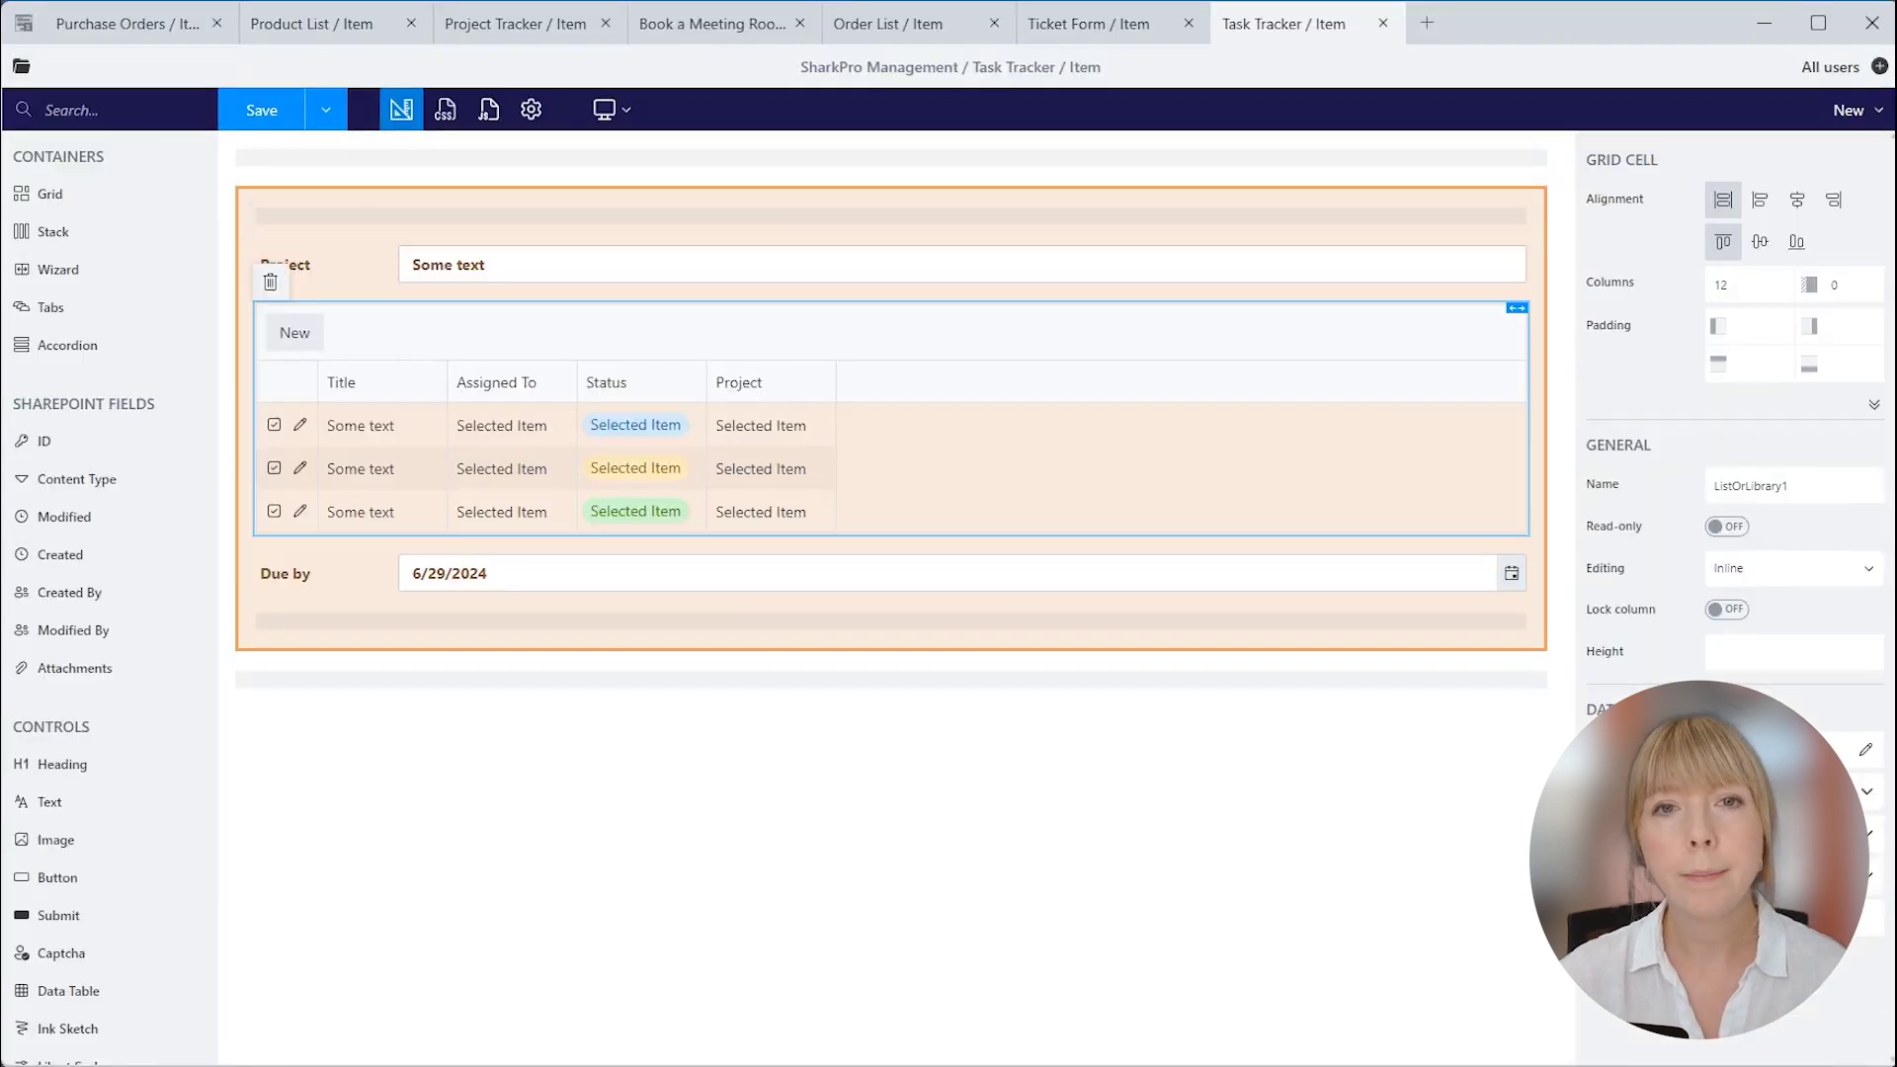
pyautogui.click(488, 109)
pyautogui.click(458, 228)
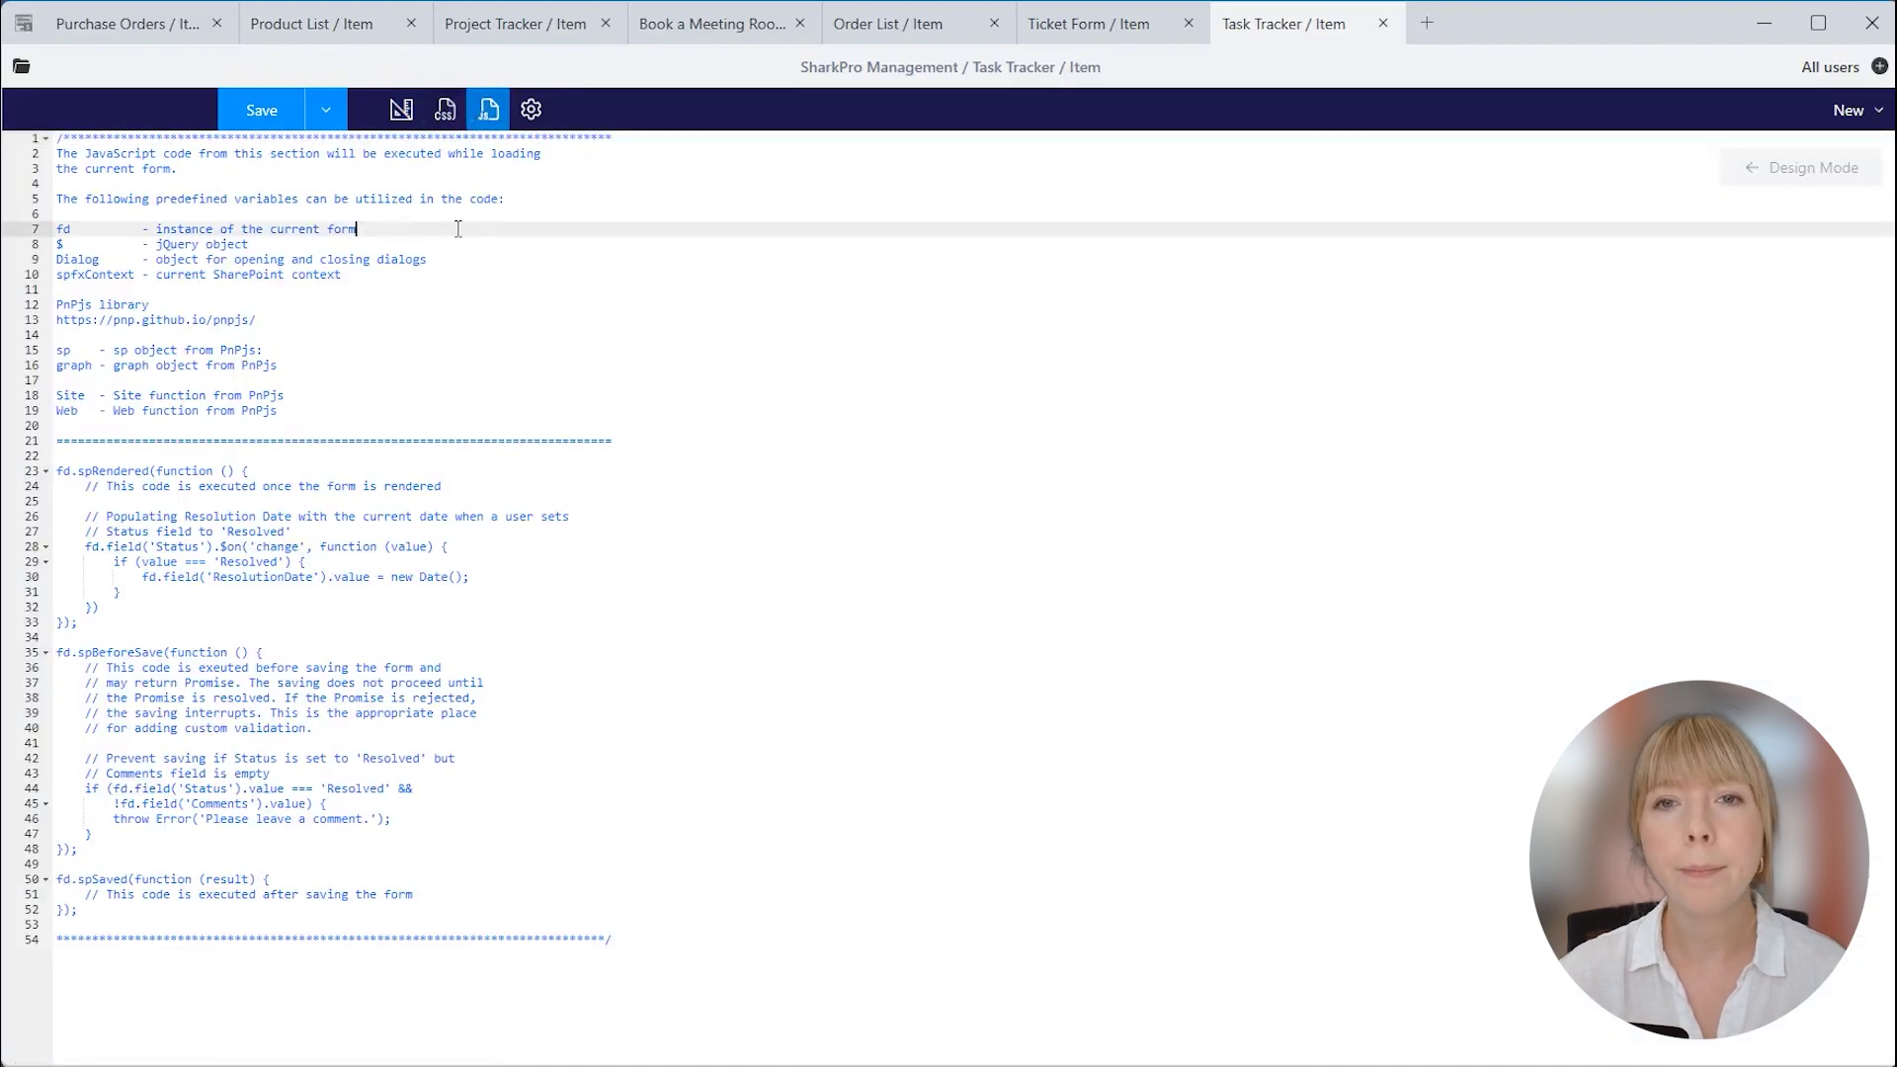
pyautogui.hotkey('ctrl', 'a')
pyautogui.hotkey('ctrl', 'v')
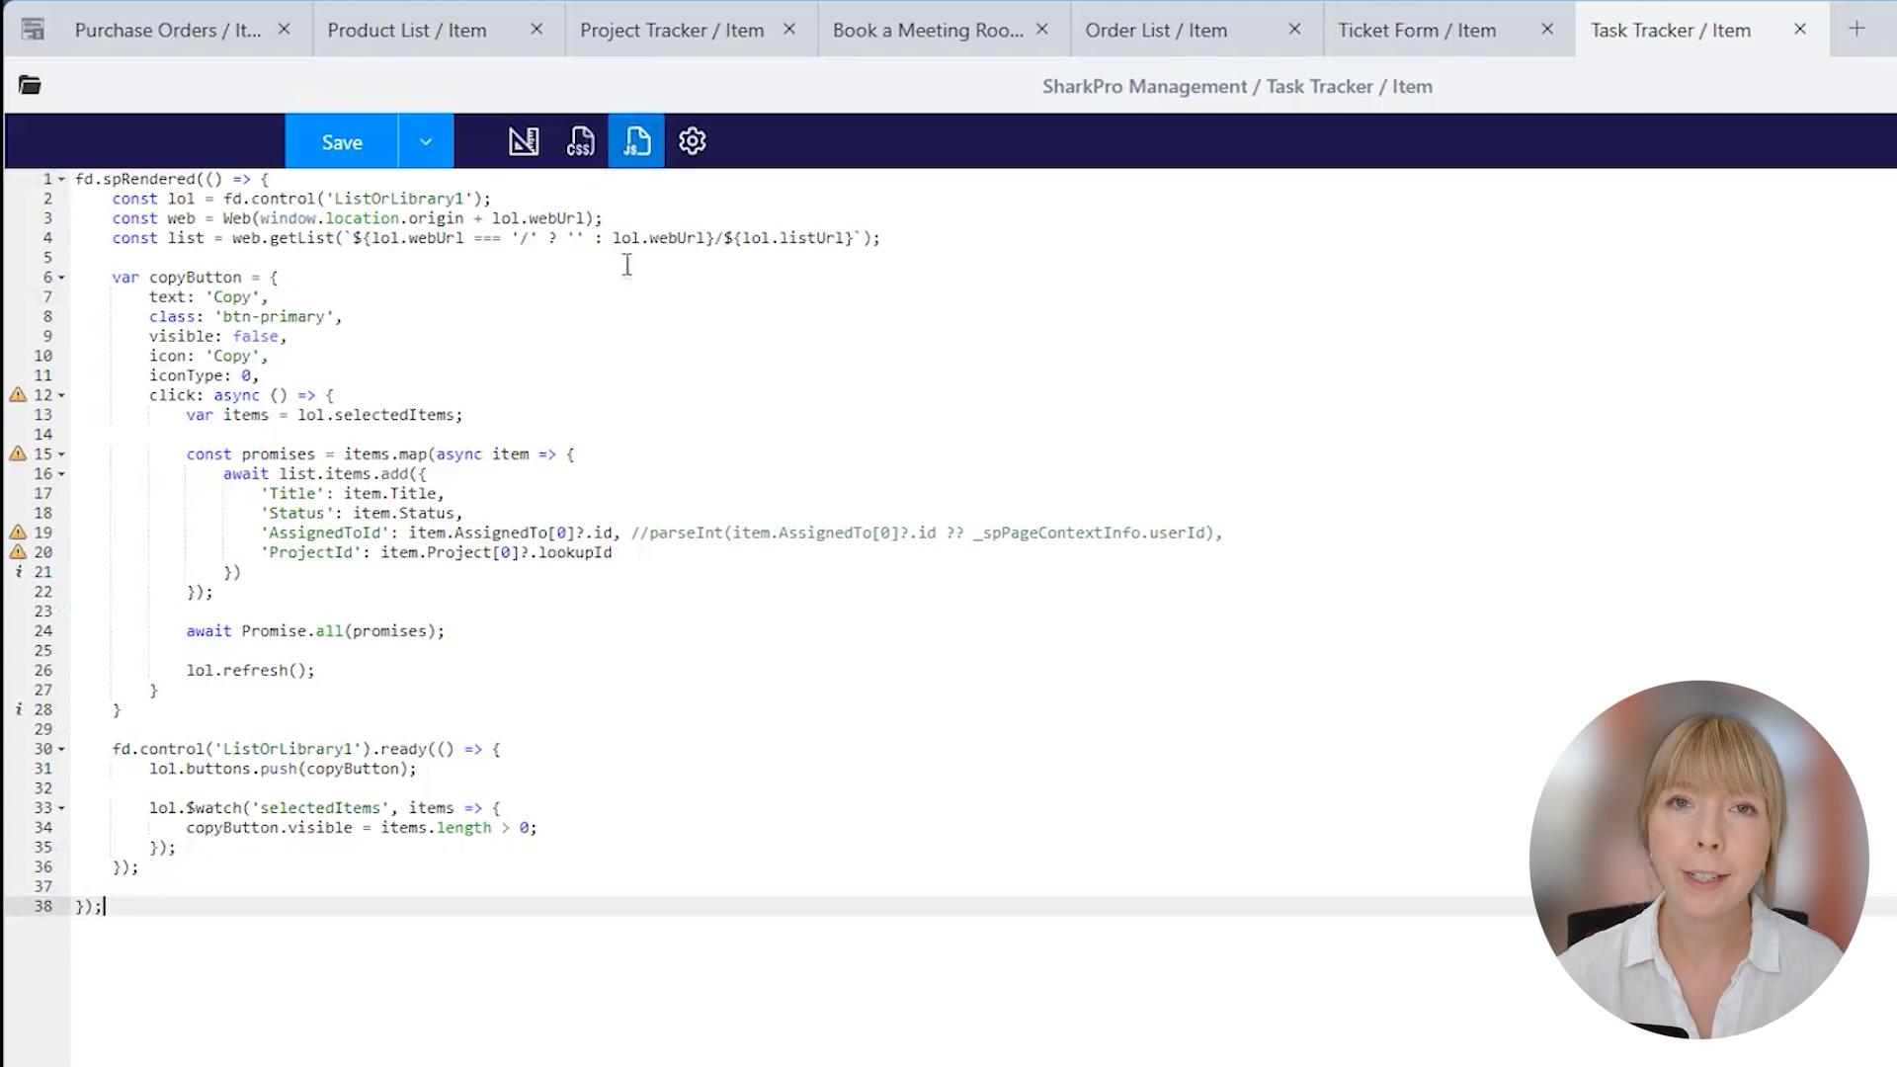
# Review the ListOrLibrary1 Copy button, its icon, copied fields and ready handler, then save the form.
pyautogui.click(512, 199)
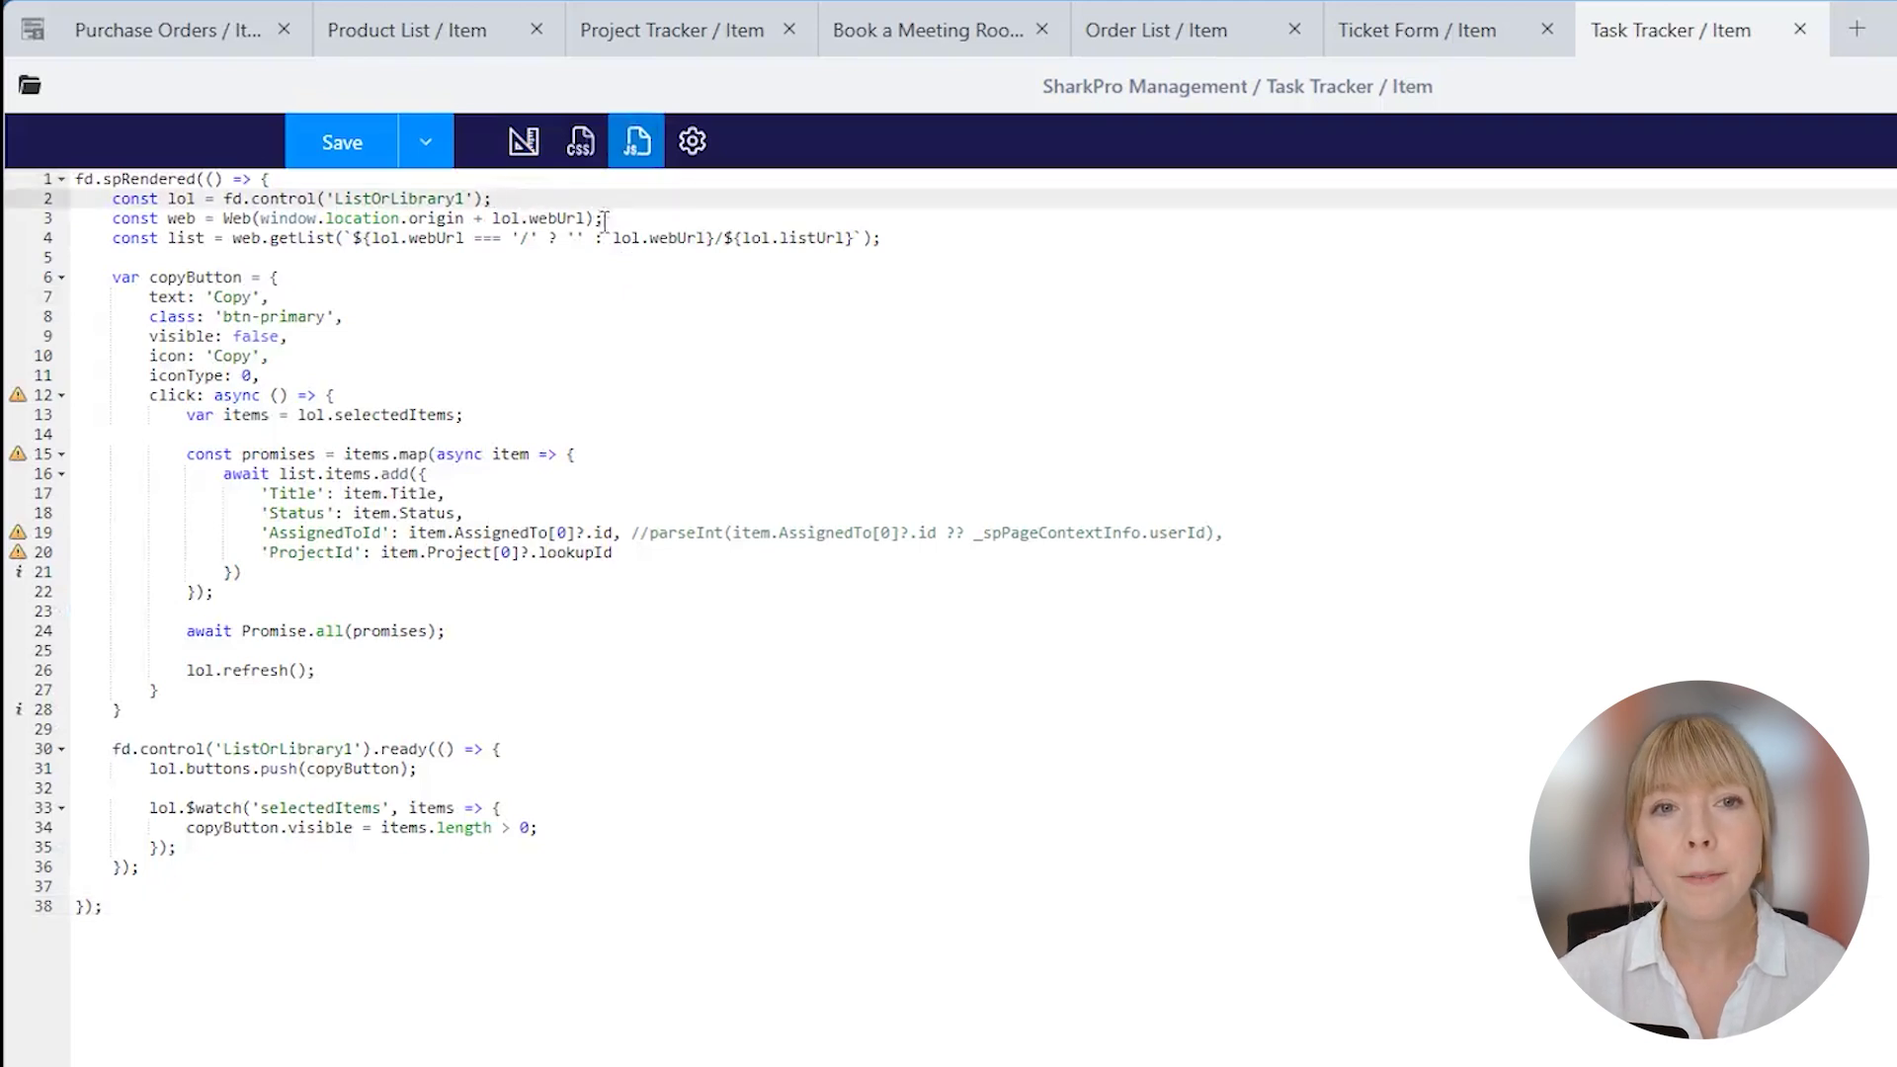
pyautogui.click(605, 280)
pyautogui.click(616, 298)
pyautogui.click(619, 375)
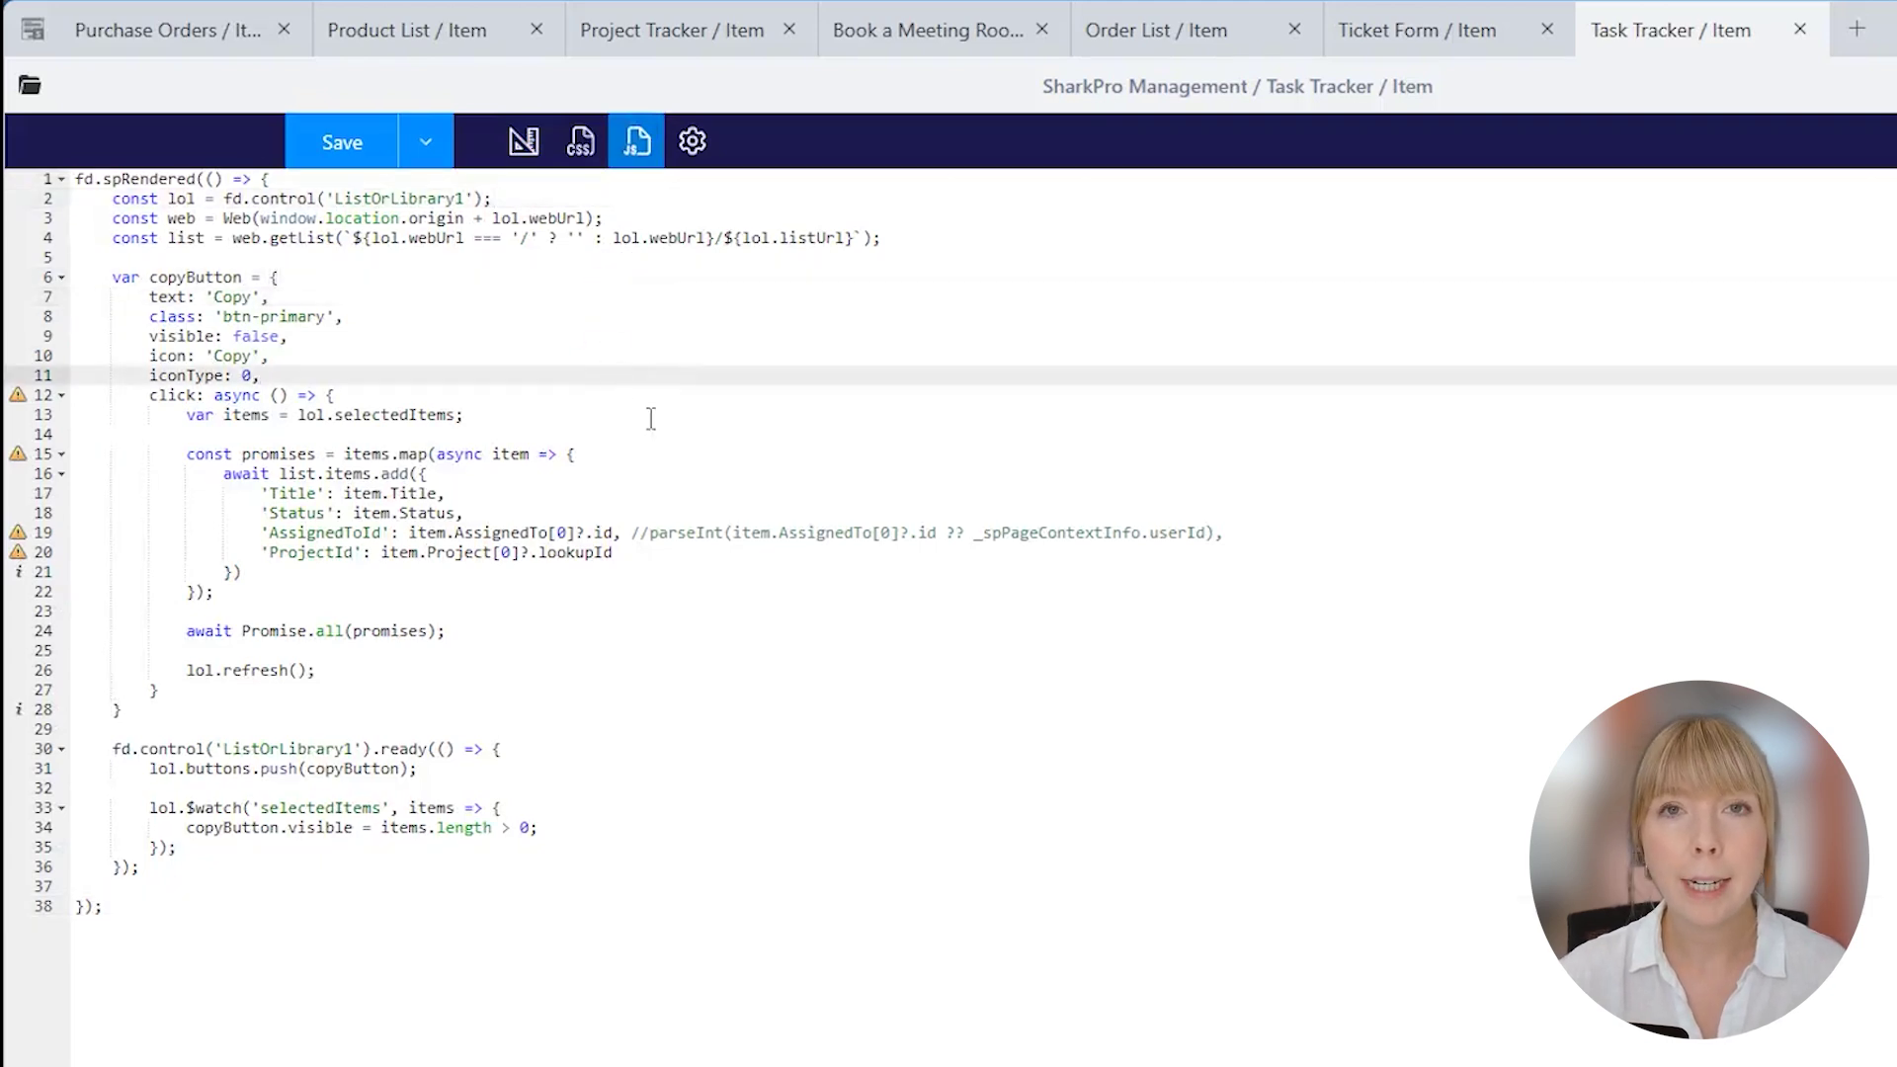
pyautogui.moveTo(263, 494); pyautogui.dragTo(708, 580)
pyautogui.click(706, 592)
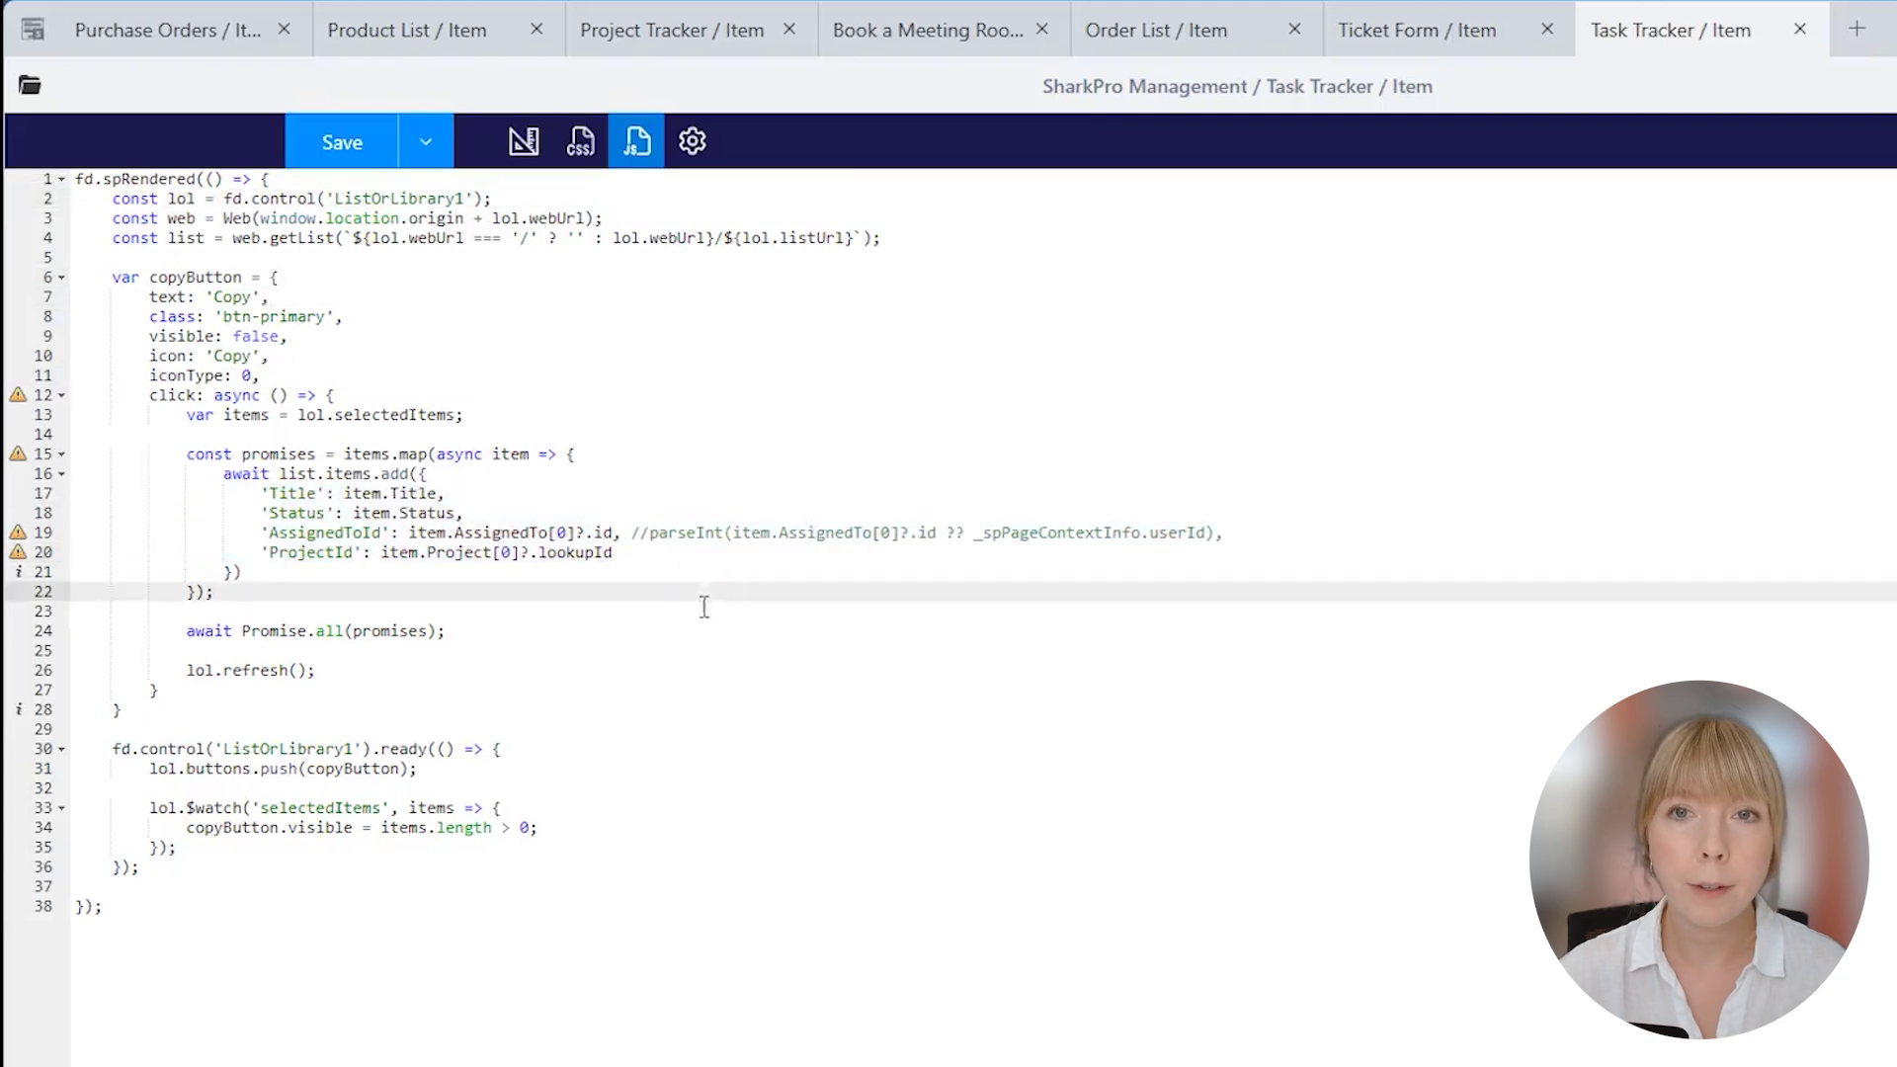
pyautogui.click(620, 748)
pyautogui.click(618, 772)
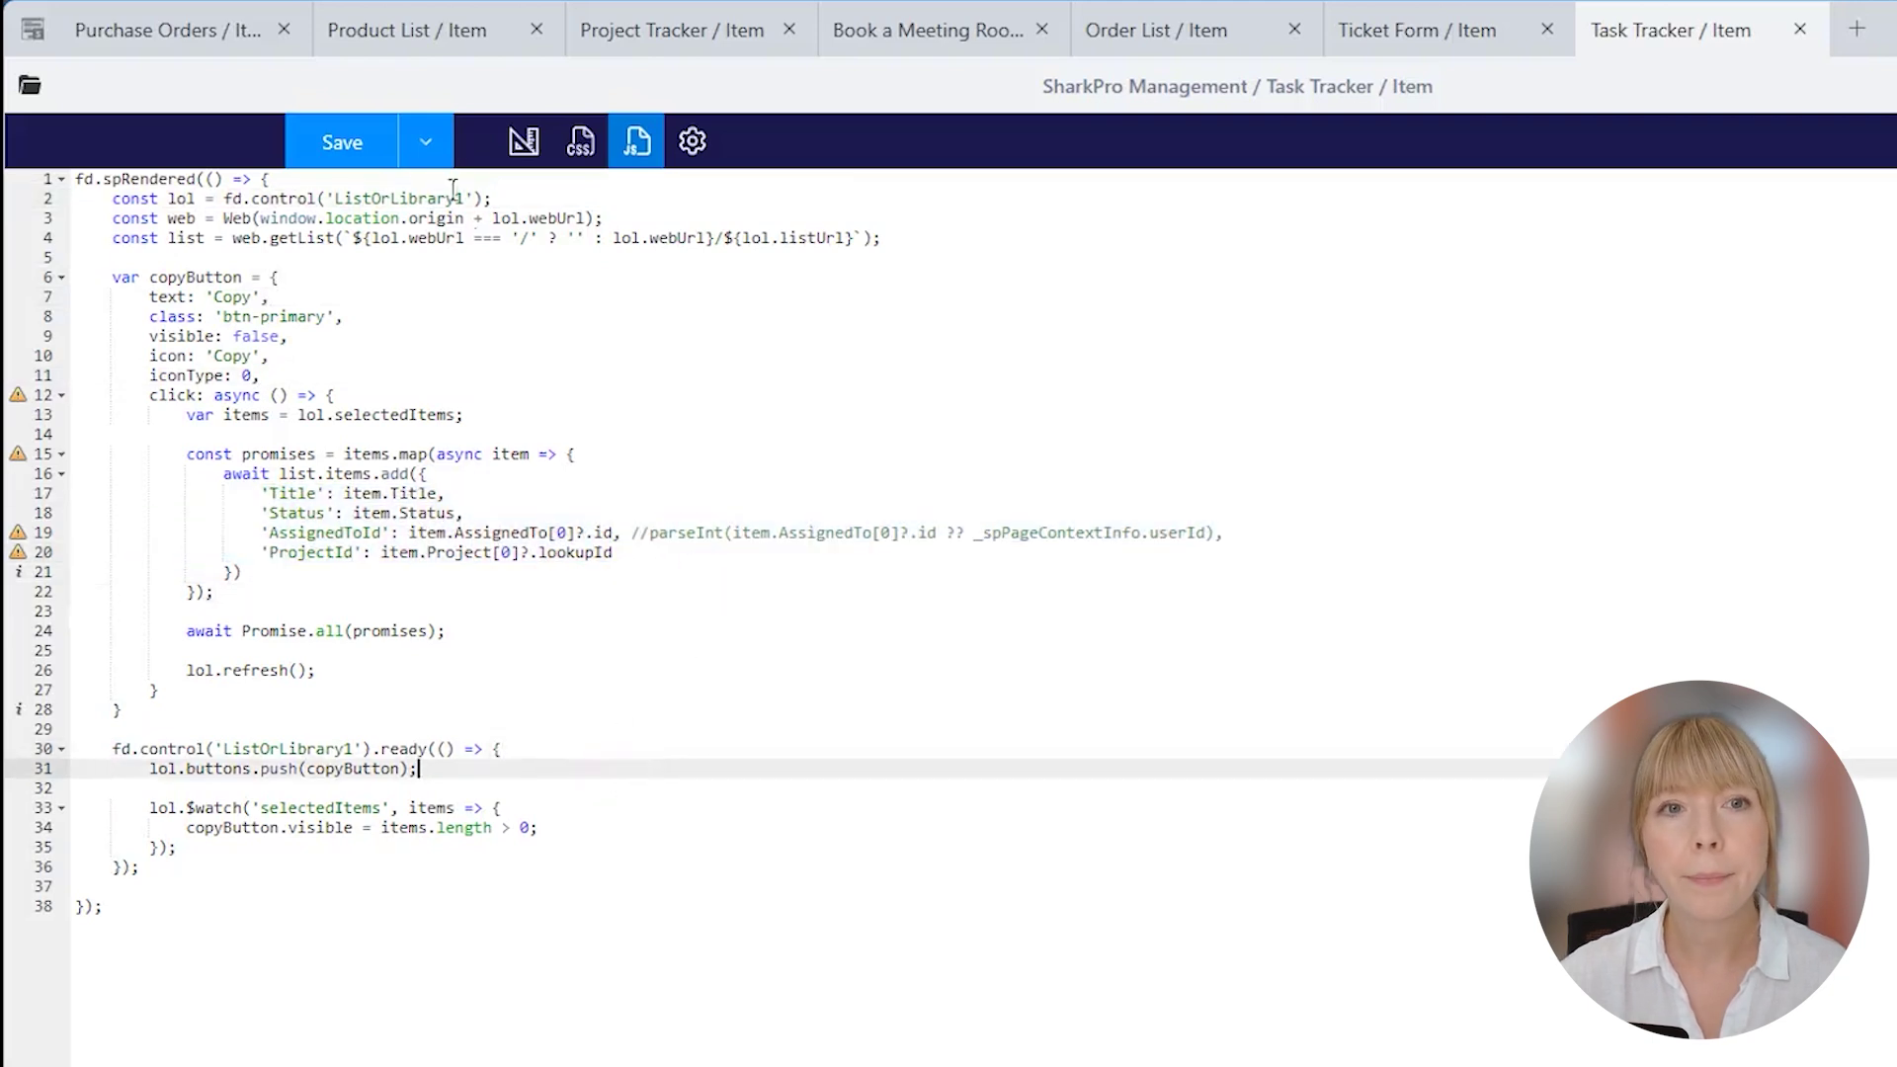
pyautogui.click(424, 141)
pyautogui.click(423, 153)
pyautogui.click(350, 142)
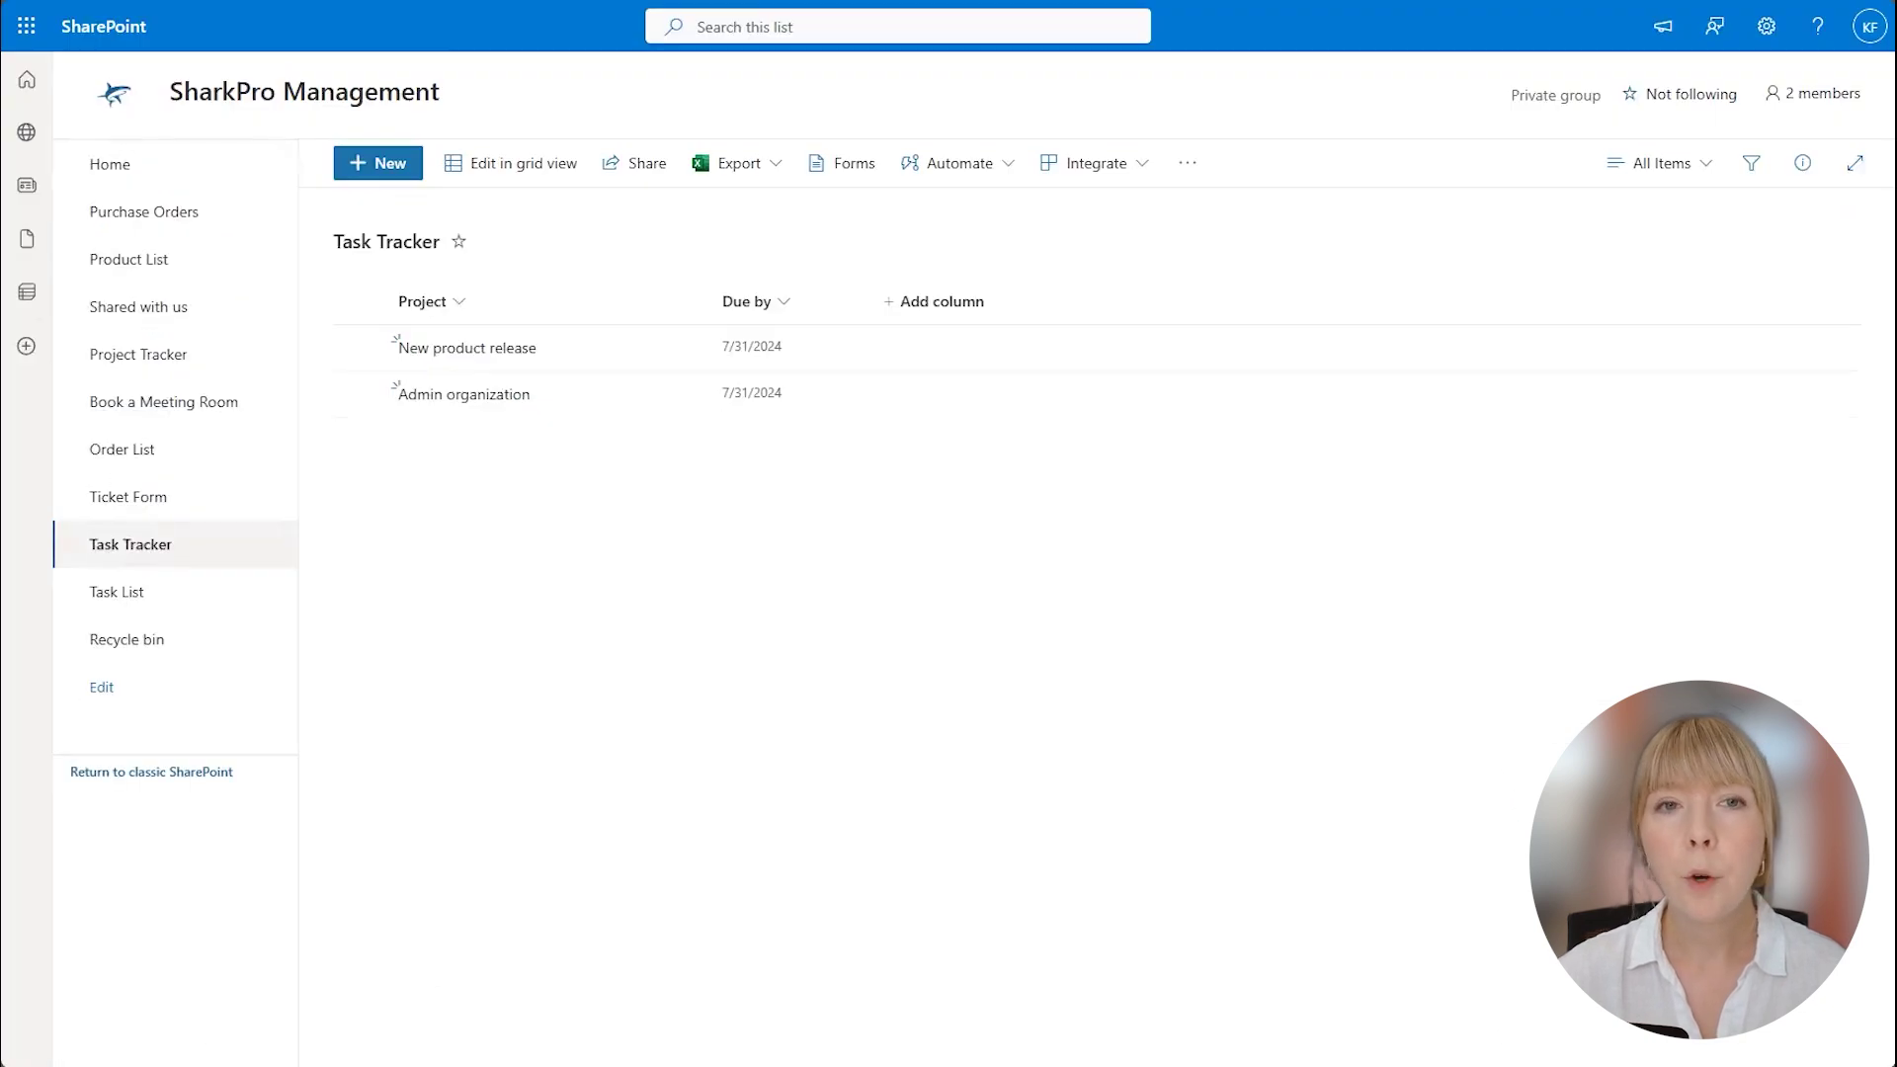
# In Admin organization, set Schedule team meetings to Done and copy it.
pyautogui.click(494, 397)
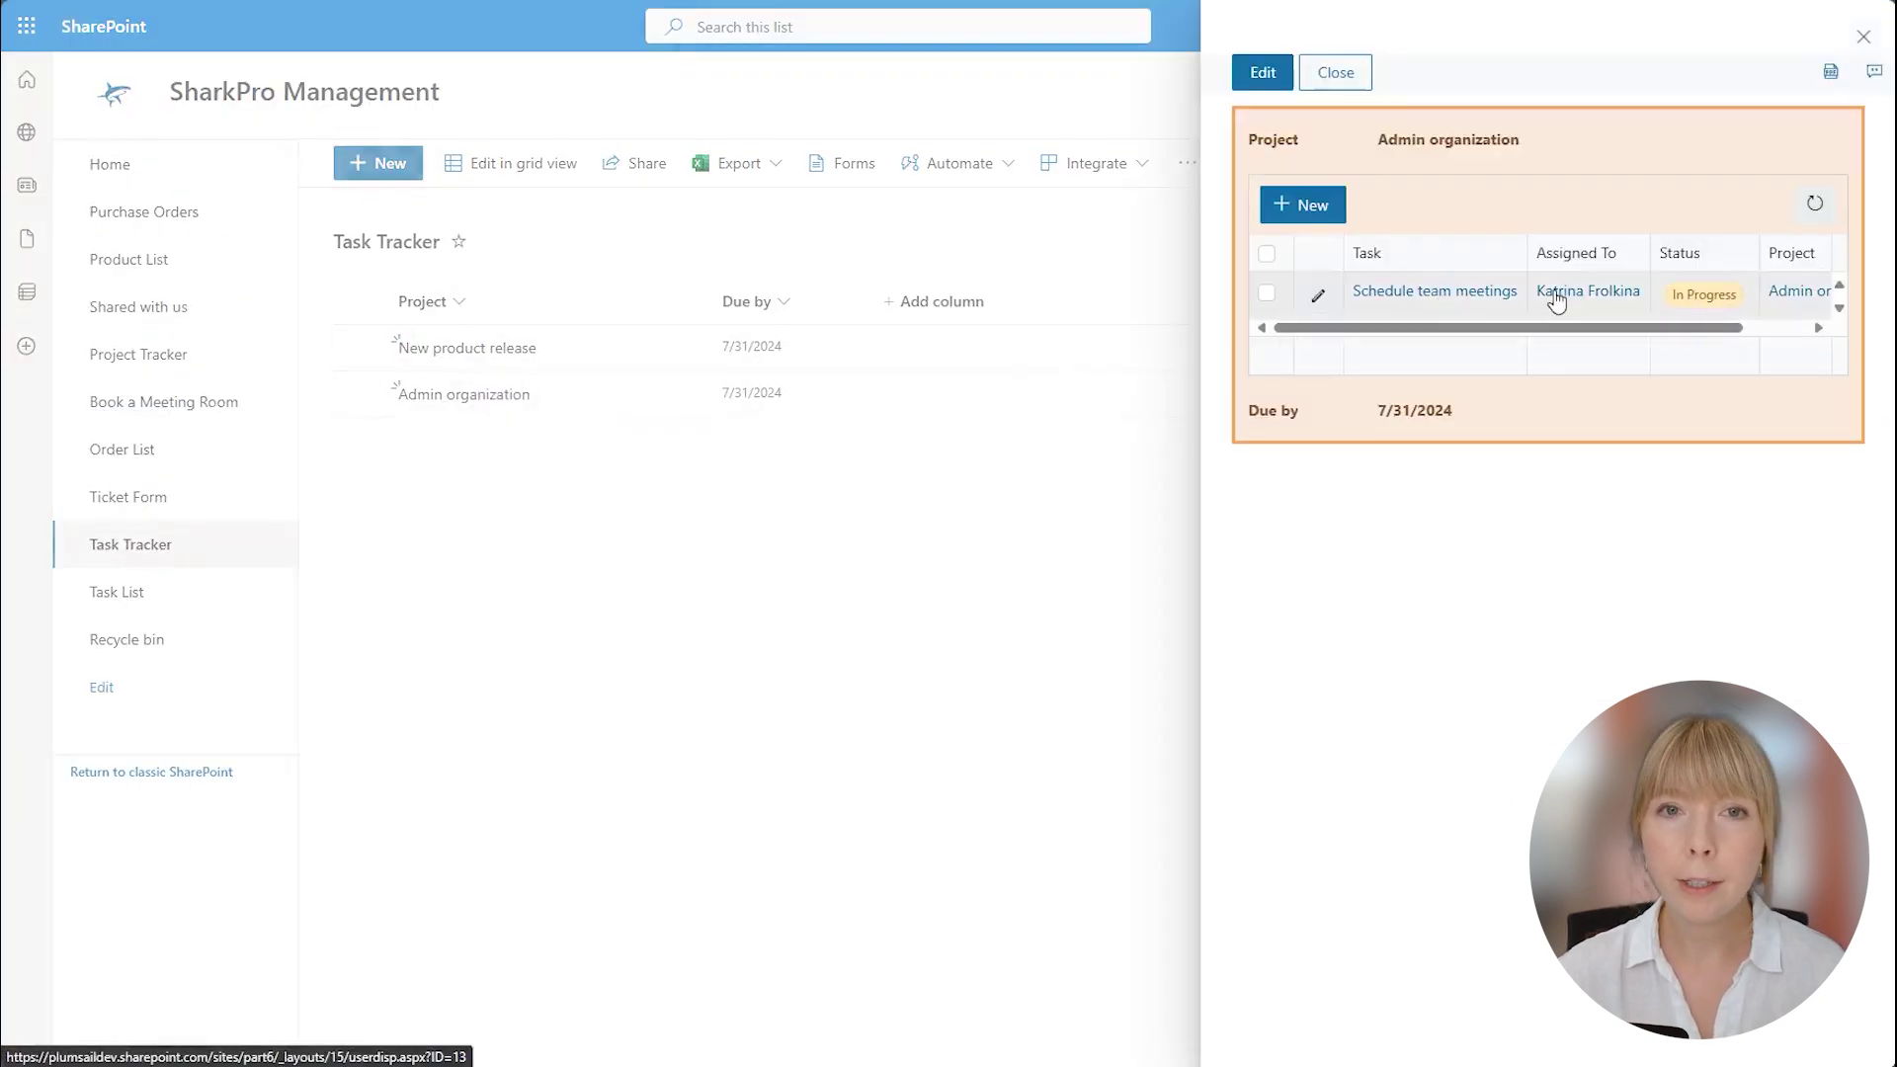
pyautogui.click(1321, 296)
pyautogui.moveTo(1680, 328); pyautogui.dragTo(1284, 329)
pyautogui.click(1640, 296)
pyautogui.click(1589, 367)
pyautogui.click(1267, 293)
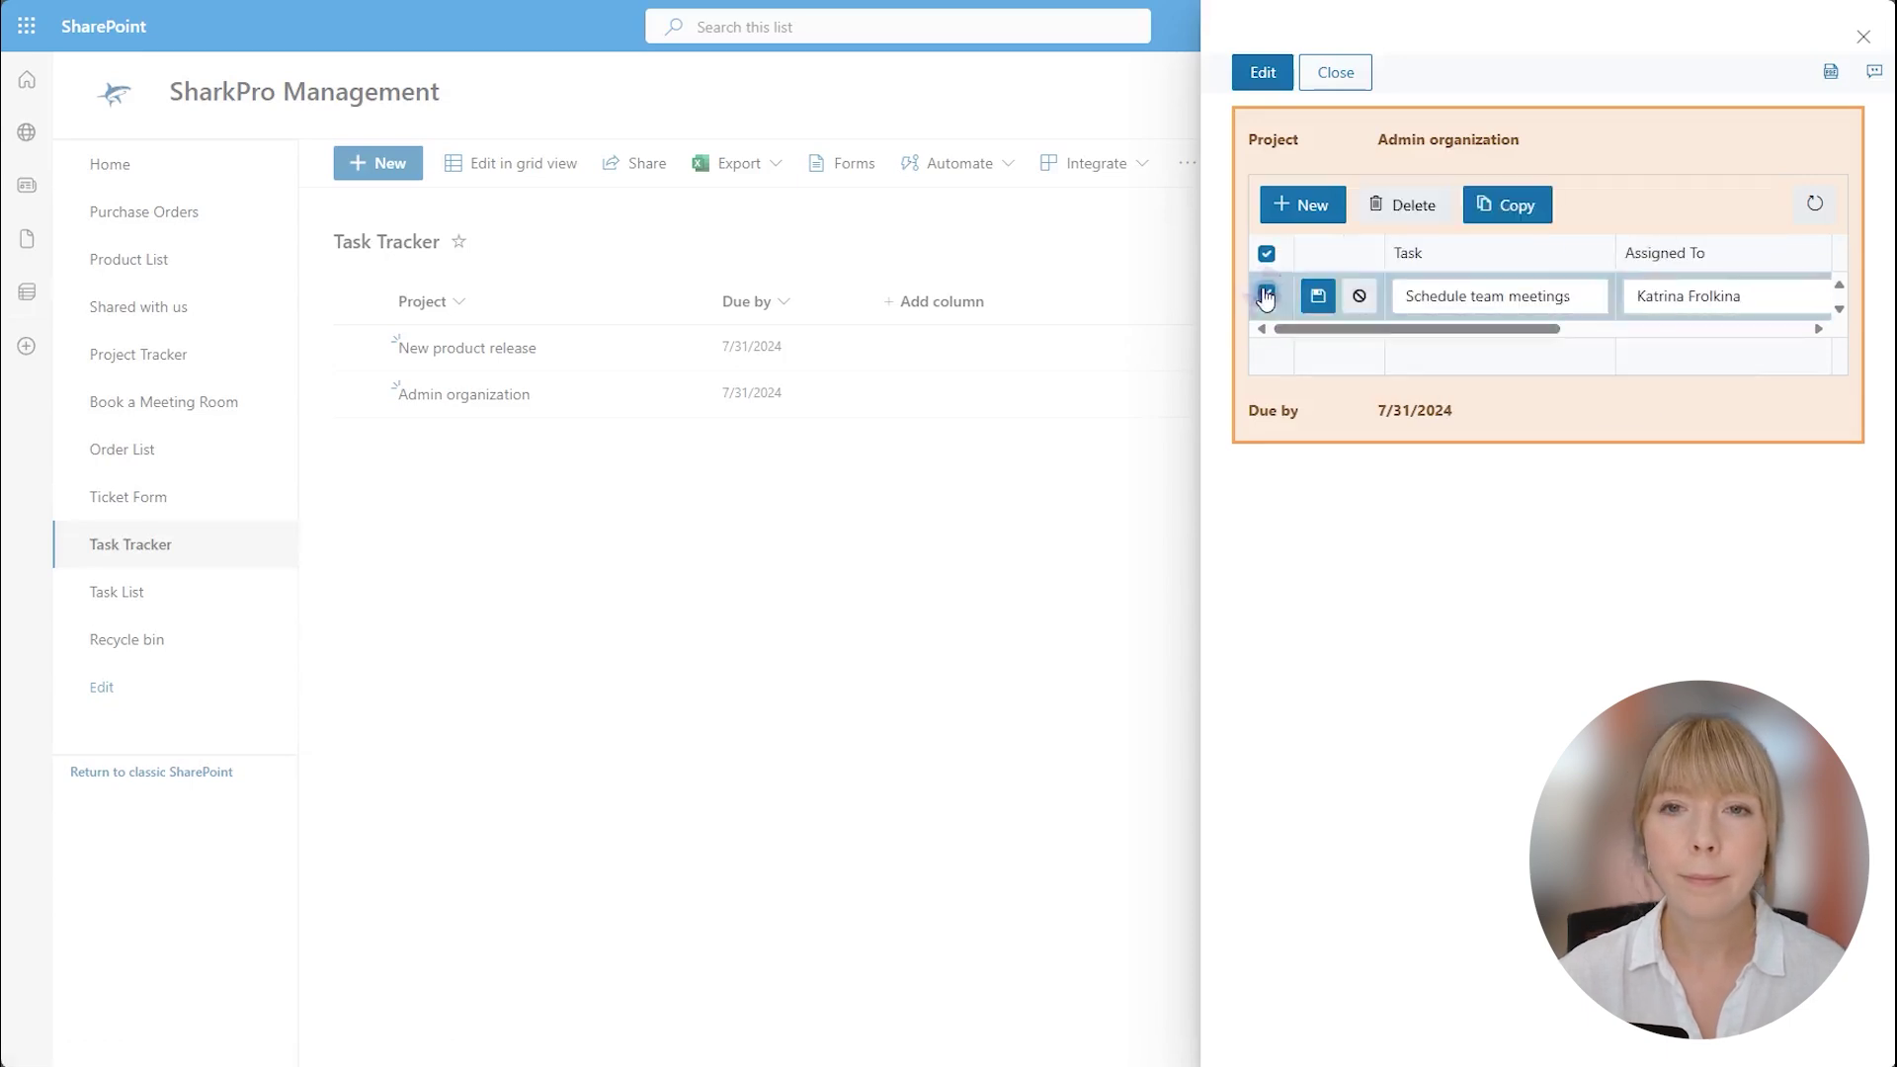
pyautogui.click(1494, 219)
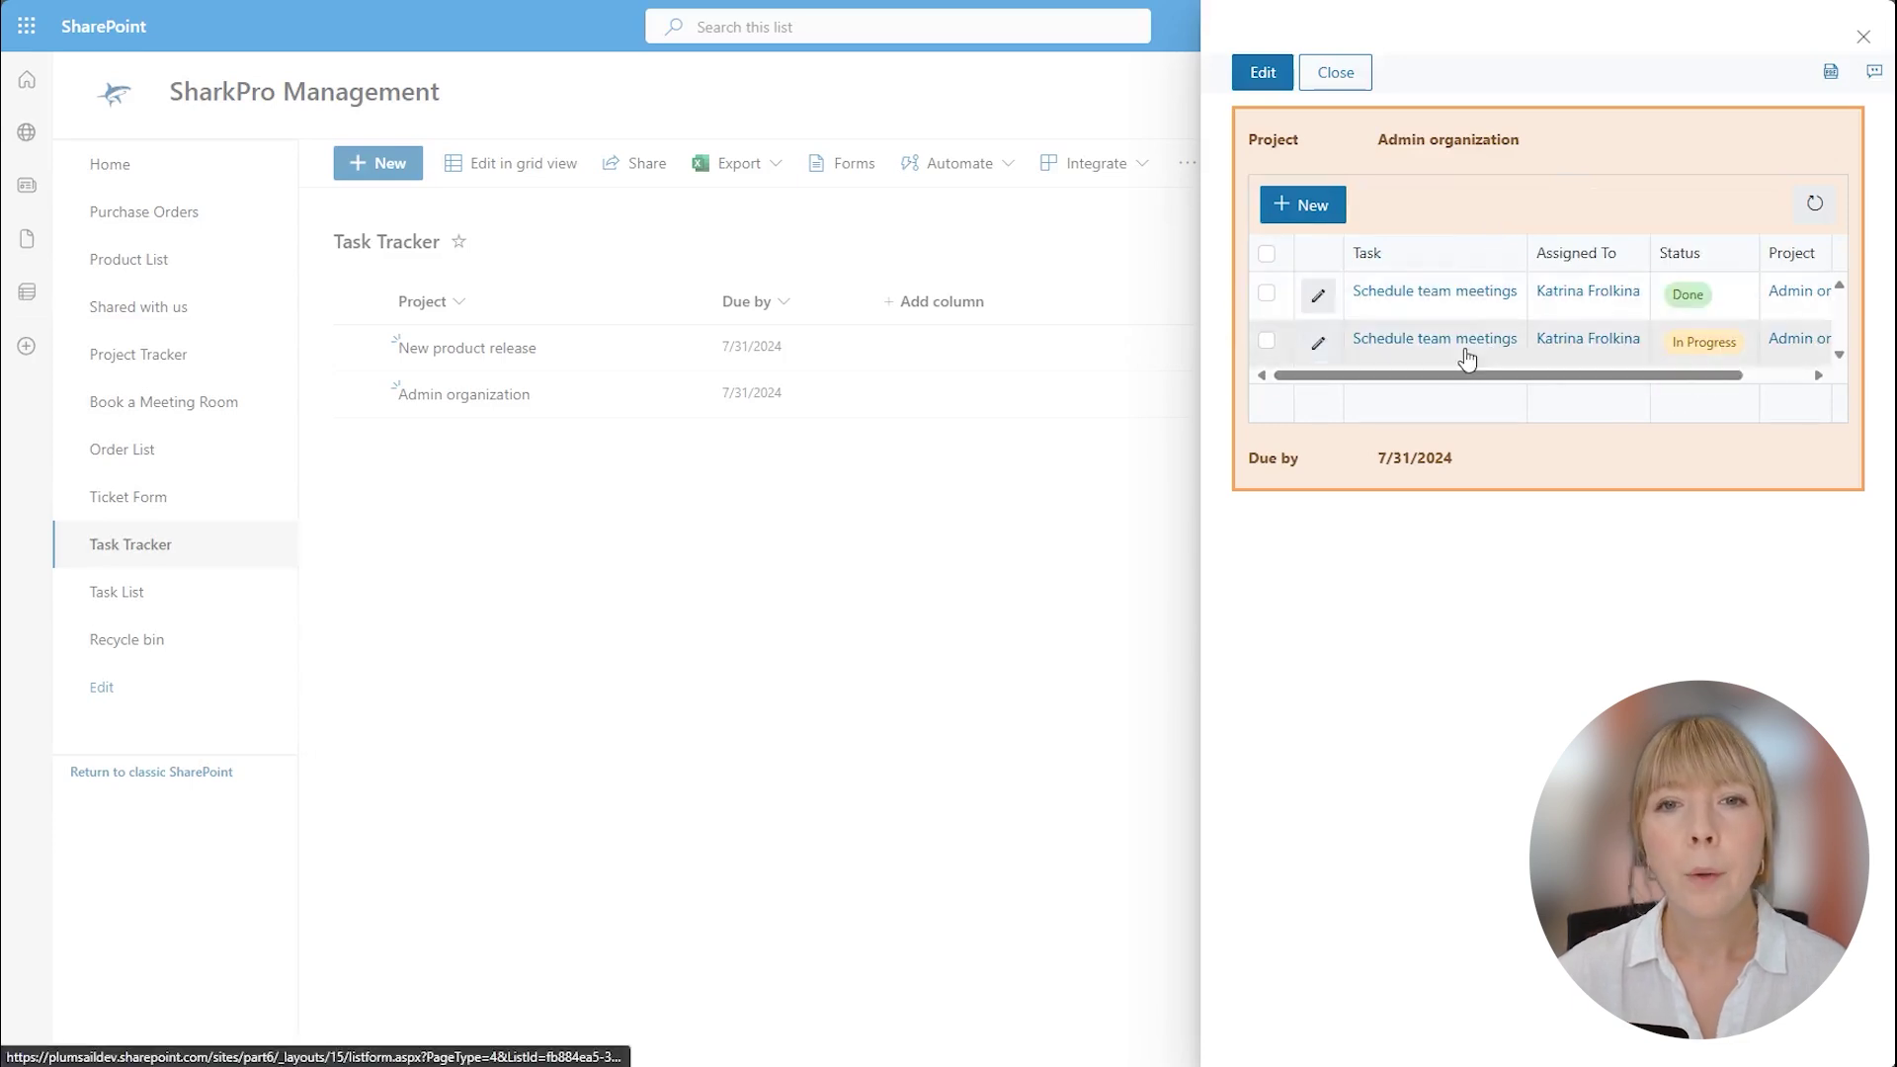
# Add a Sort mail task with a suggested assignee and status New, and save it.
pyautogui.click(1302, 205)
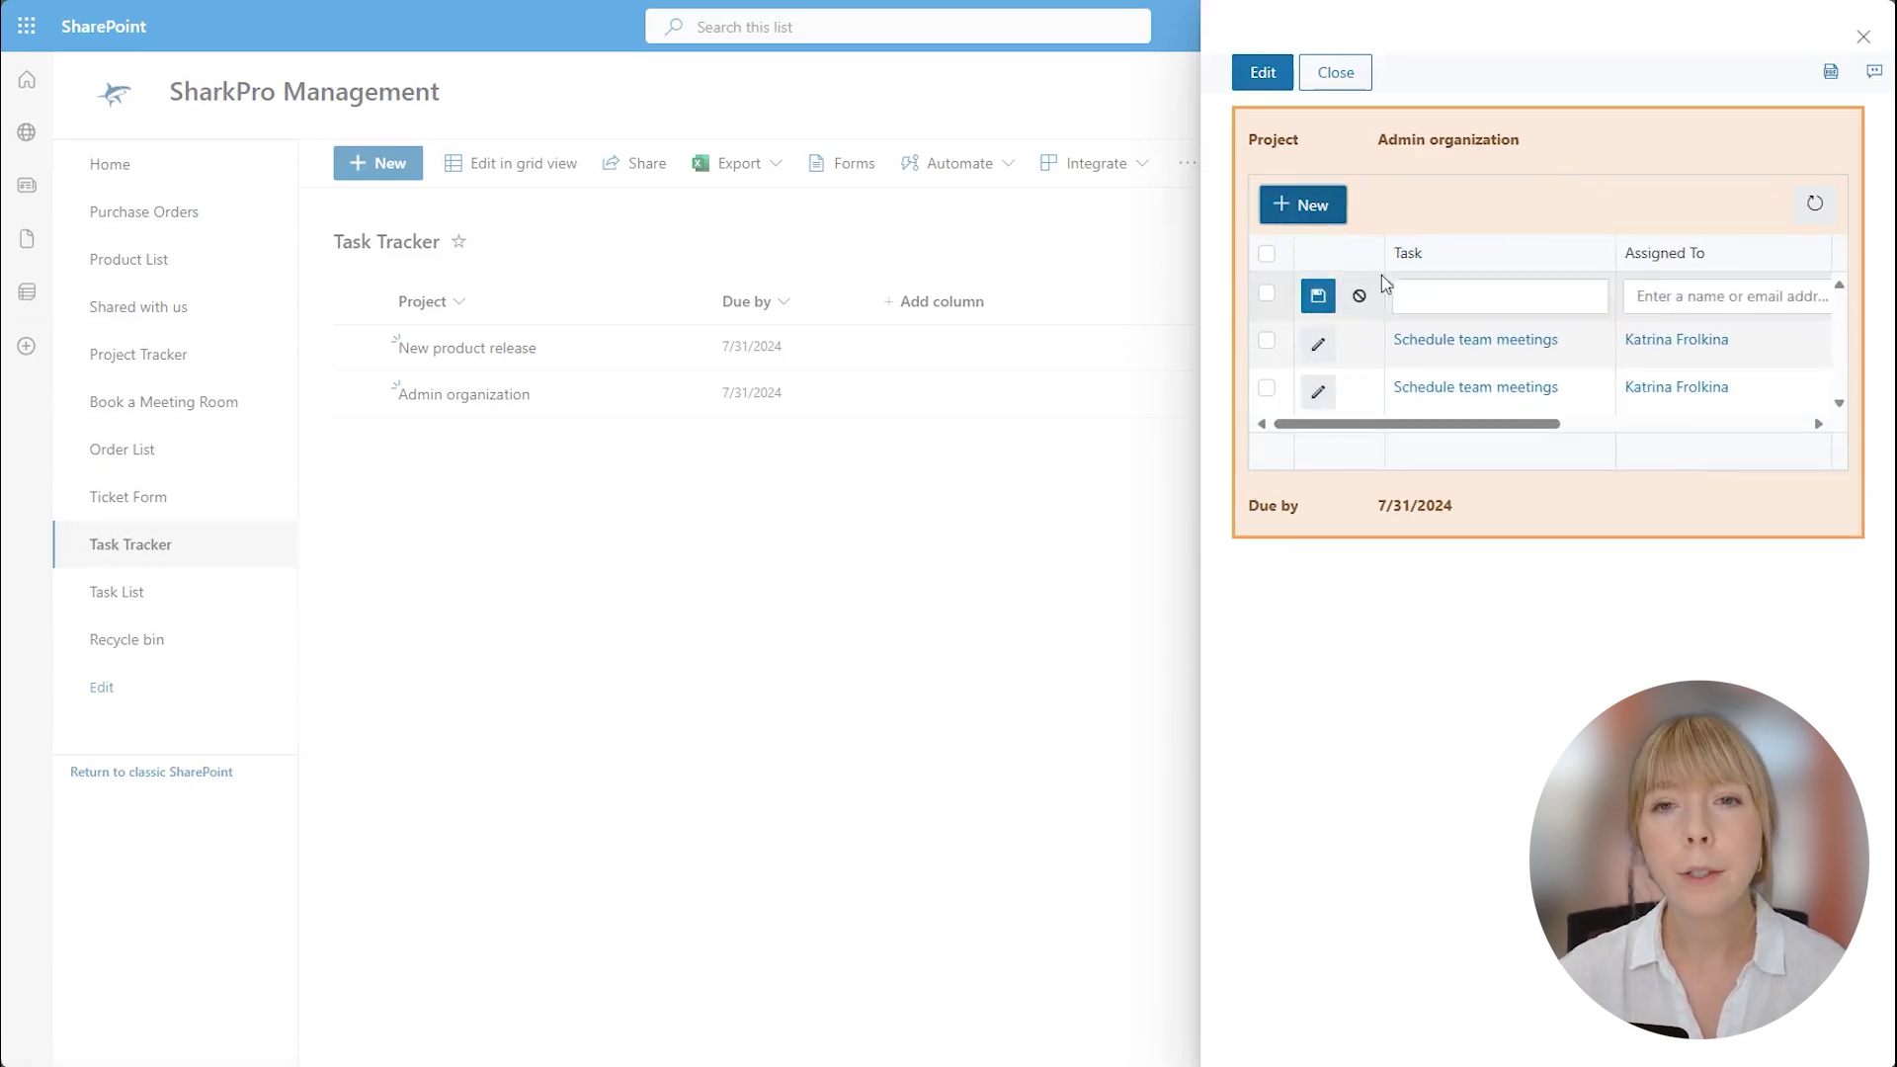
pyautogui.click(1426, 293)
pyautogui.write('Sort mail')
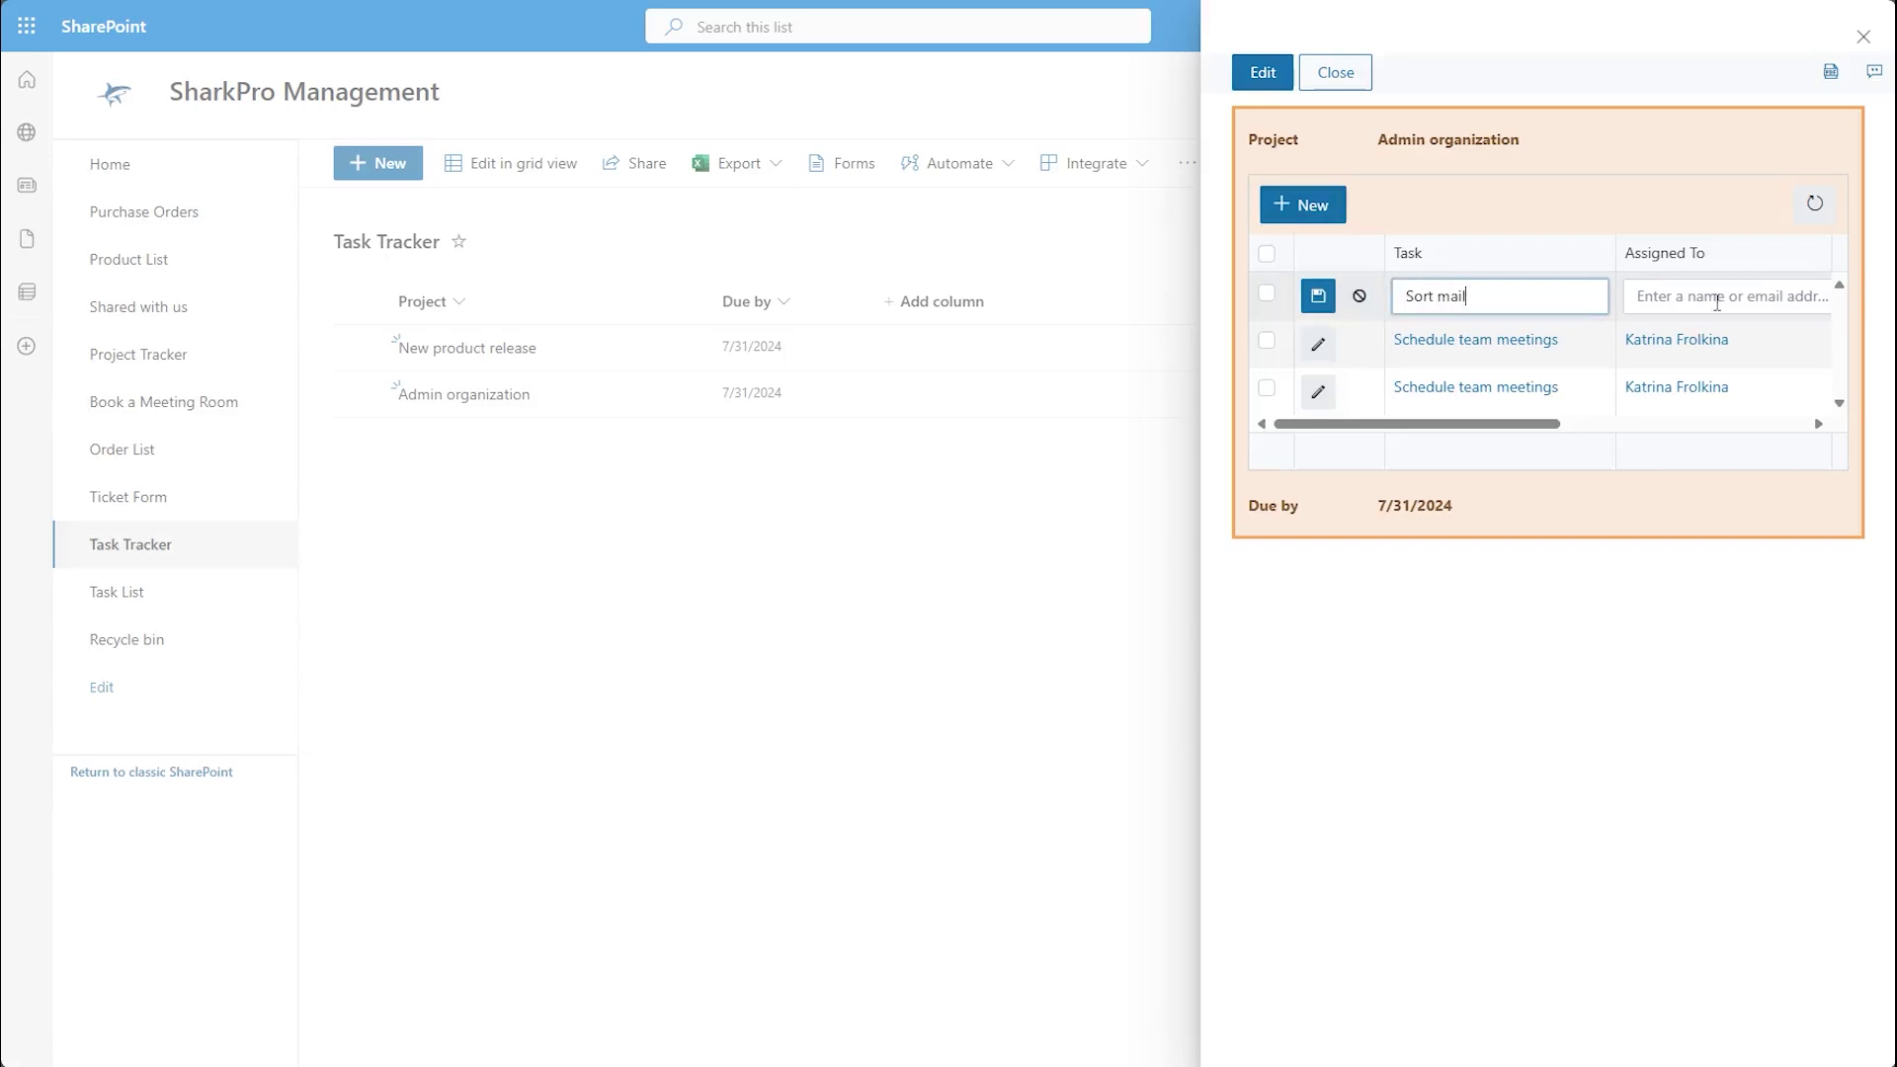
pyautogui.click(1717, 302)
pyautogui.write('katrina')
pyautogui.click(1736, 338)
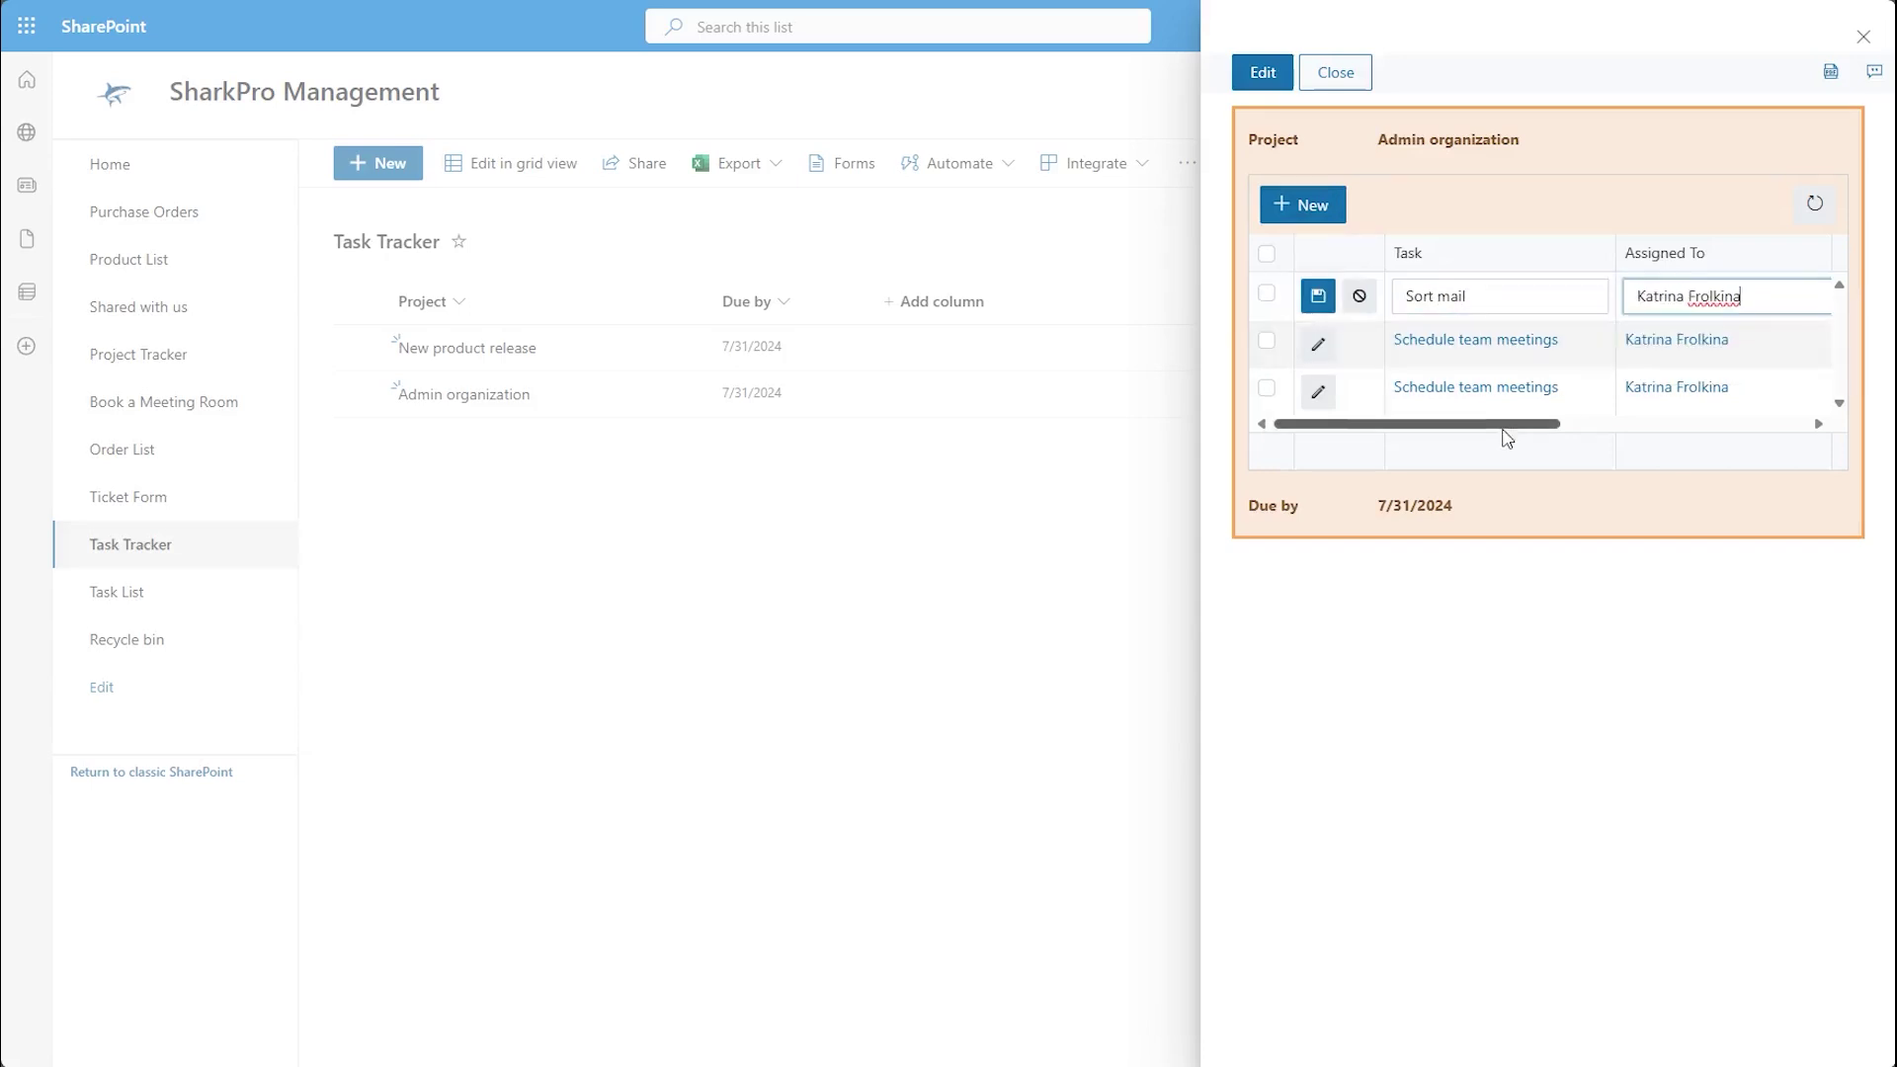
pyautogui.moveTo(1503, 425); pyautogui.dragTo(1452, 424)
pyautogui.click(1699, 297)
pyautogui.click(1692, 353)
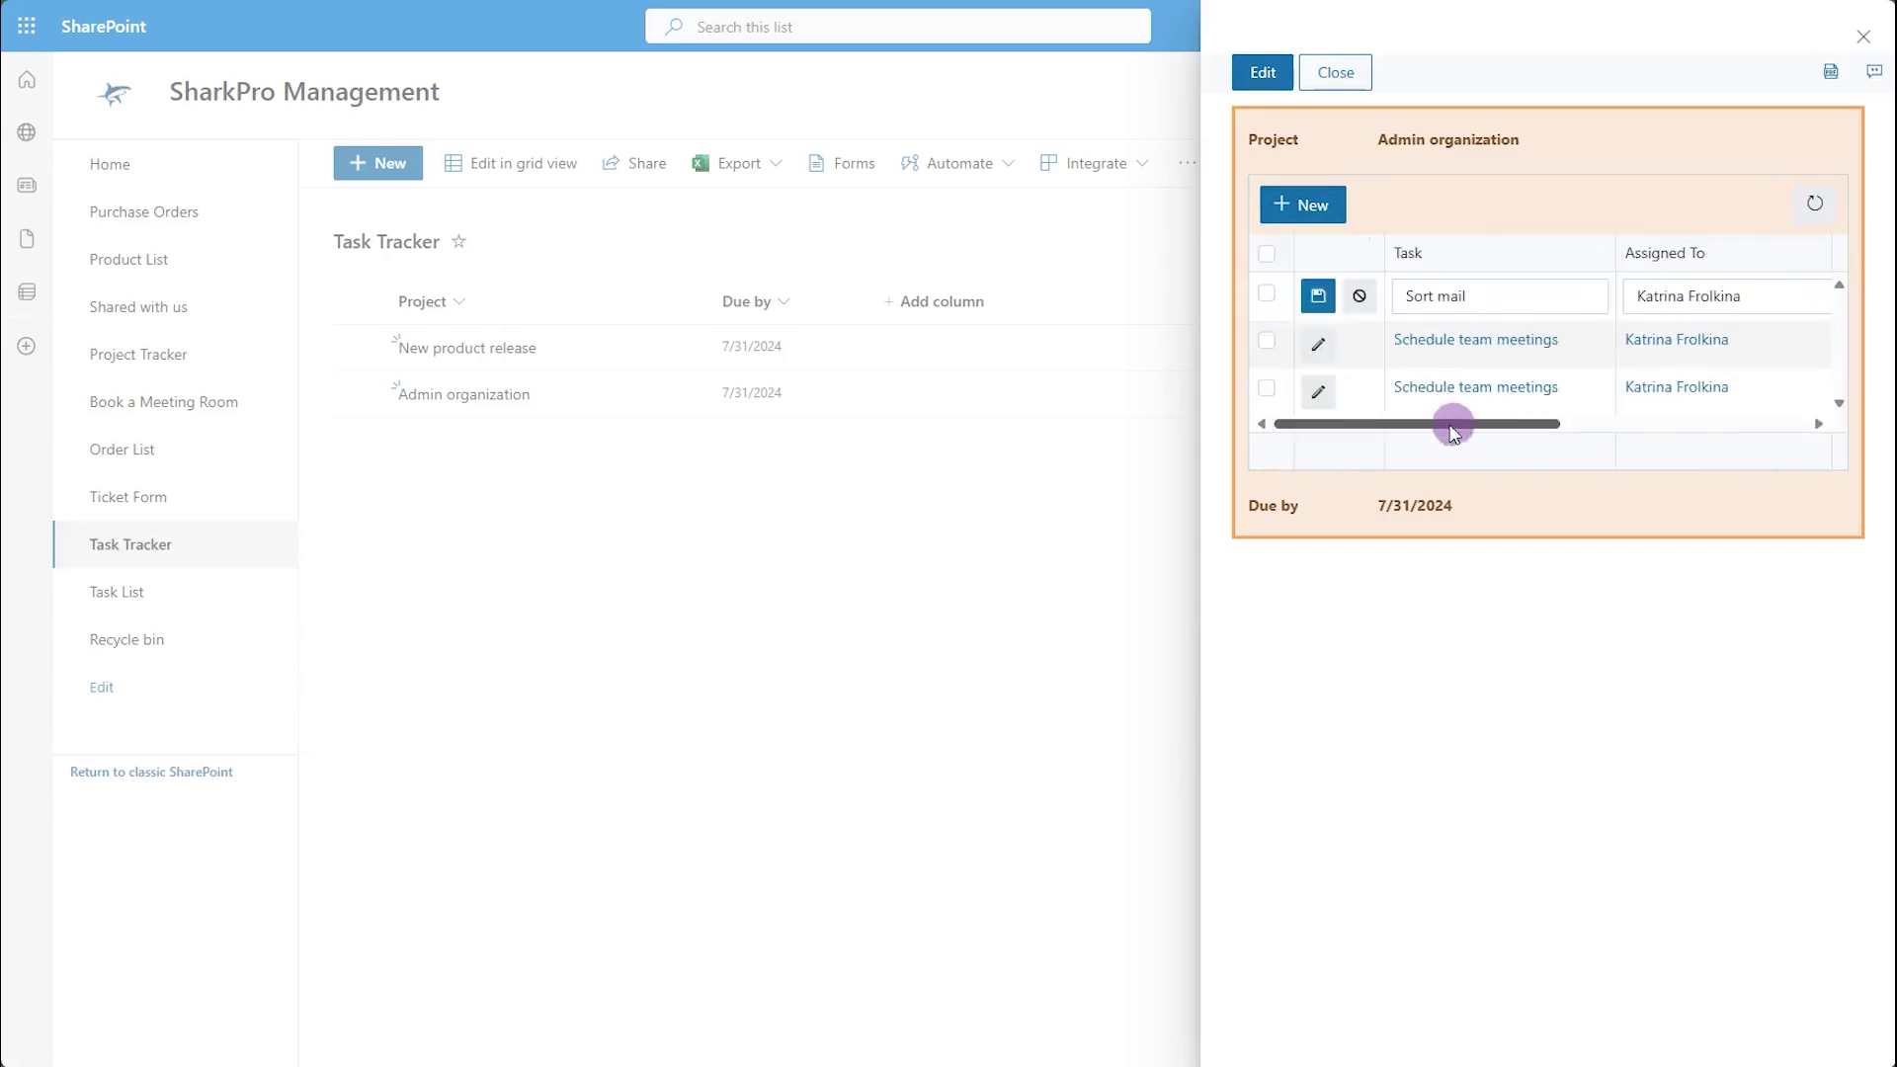
pyautogui.click(1321, 293)
# Duplicate the Sort mail task and close Admin organization.
pyautogui.click(1266, 387)
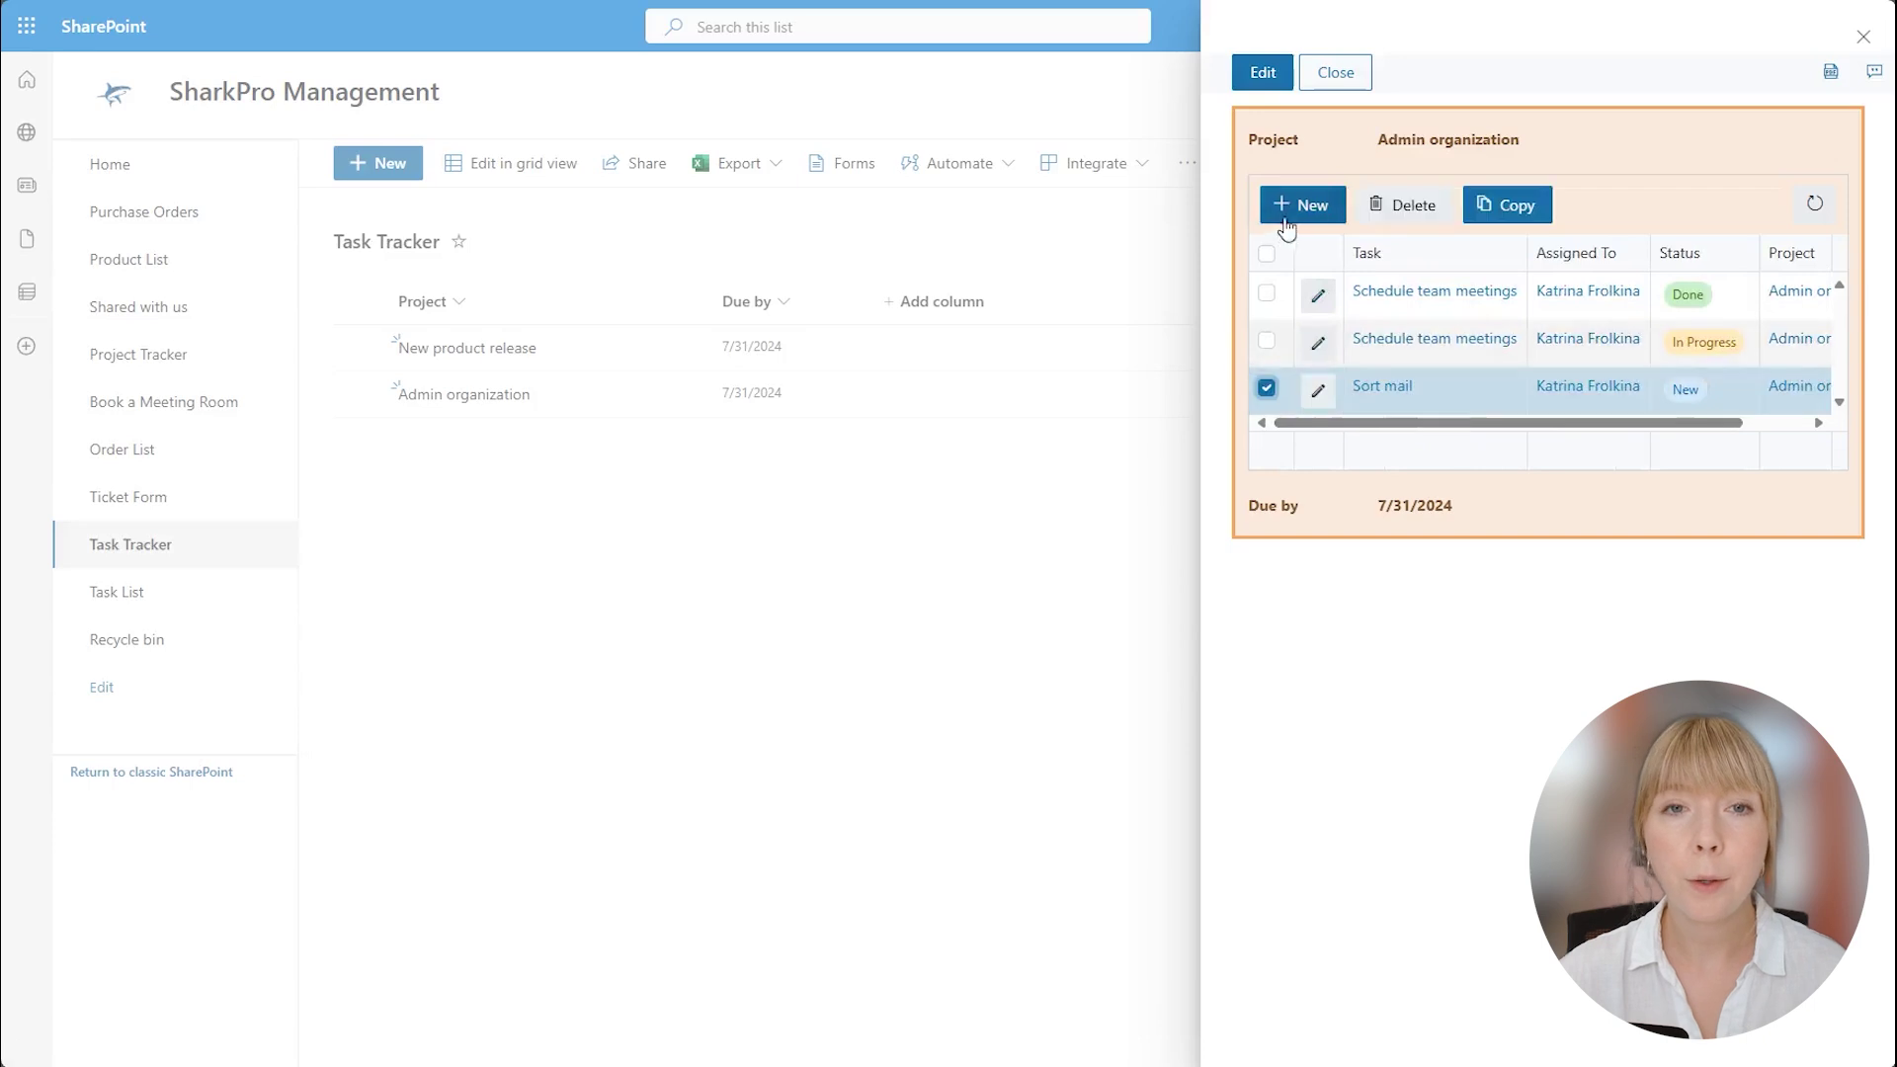
pyautogui.click(1490, 206)
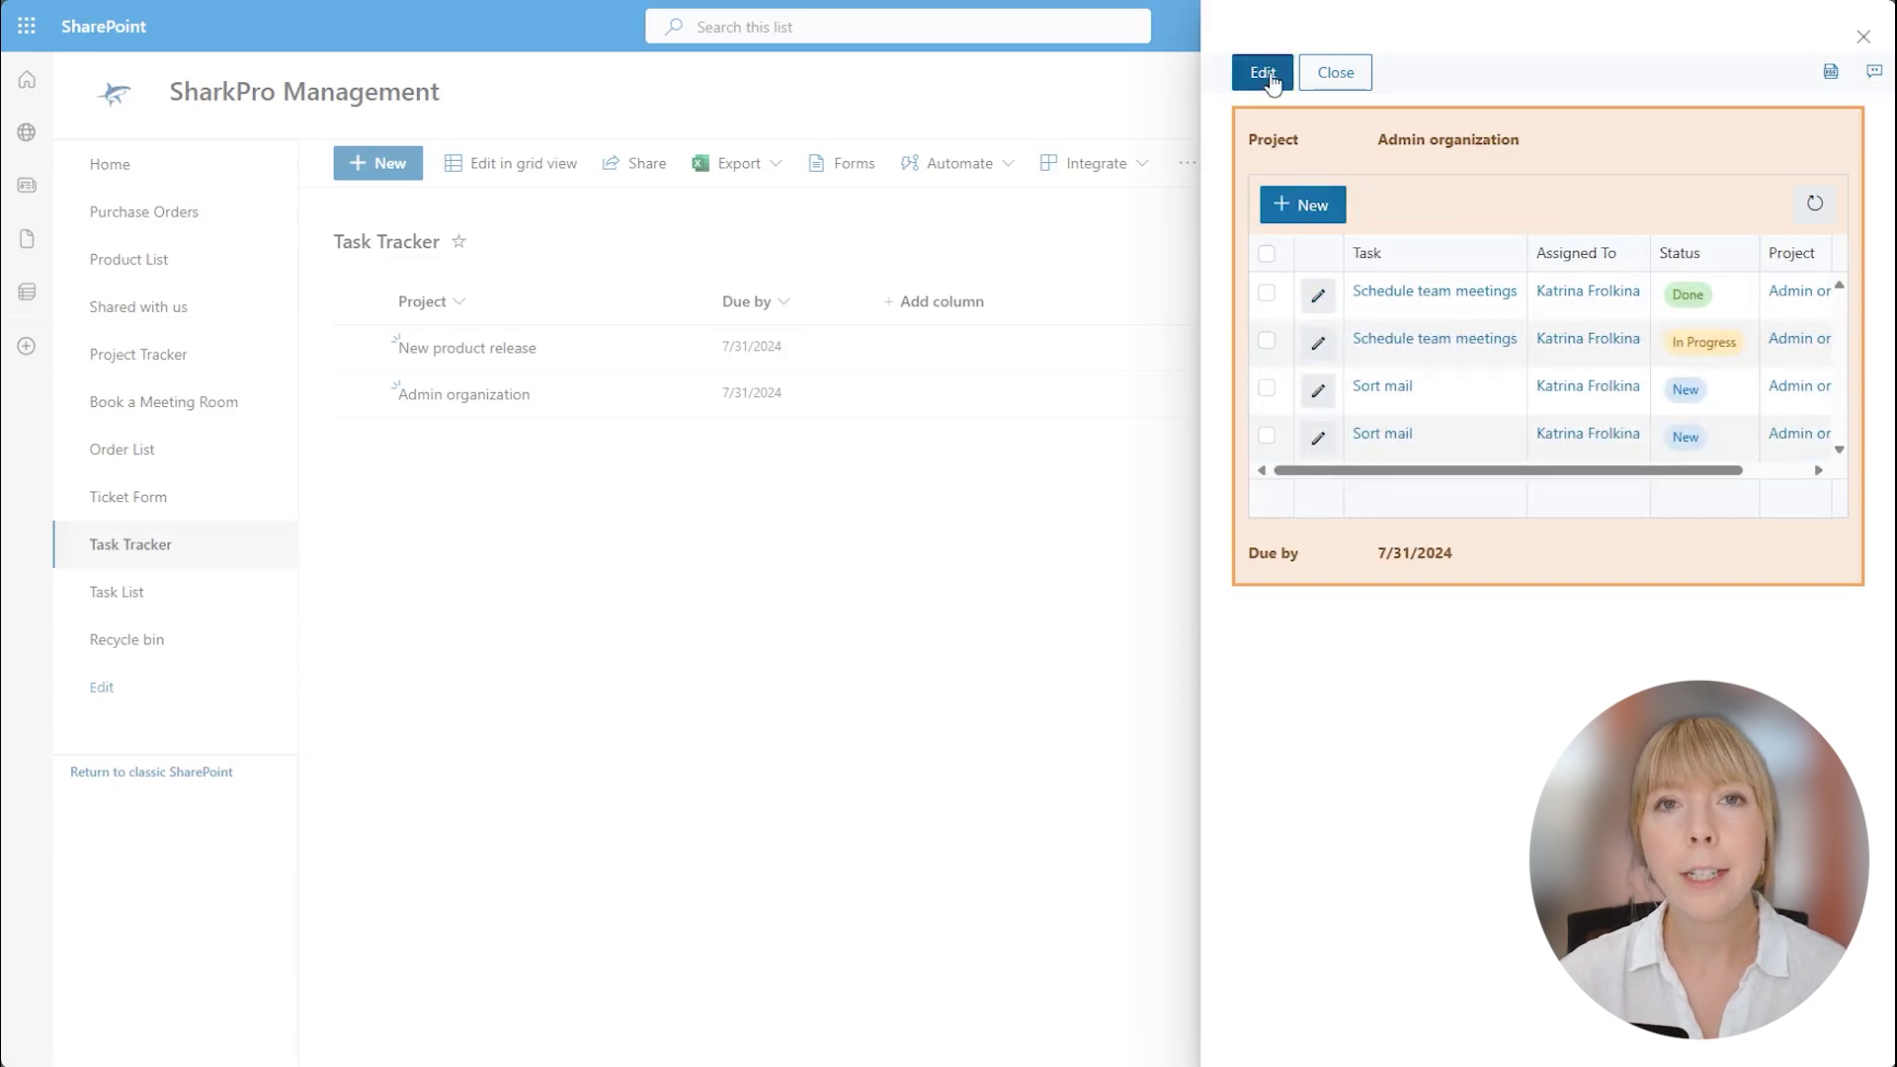
pyautogui.click(1314, 72)
# Open the Task List to see the copied Schedule team meetings and Sort mail tasks.
pyautogui.click(114, 593)
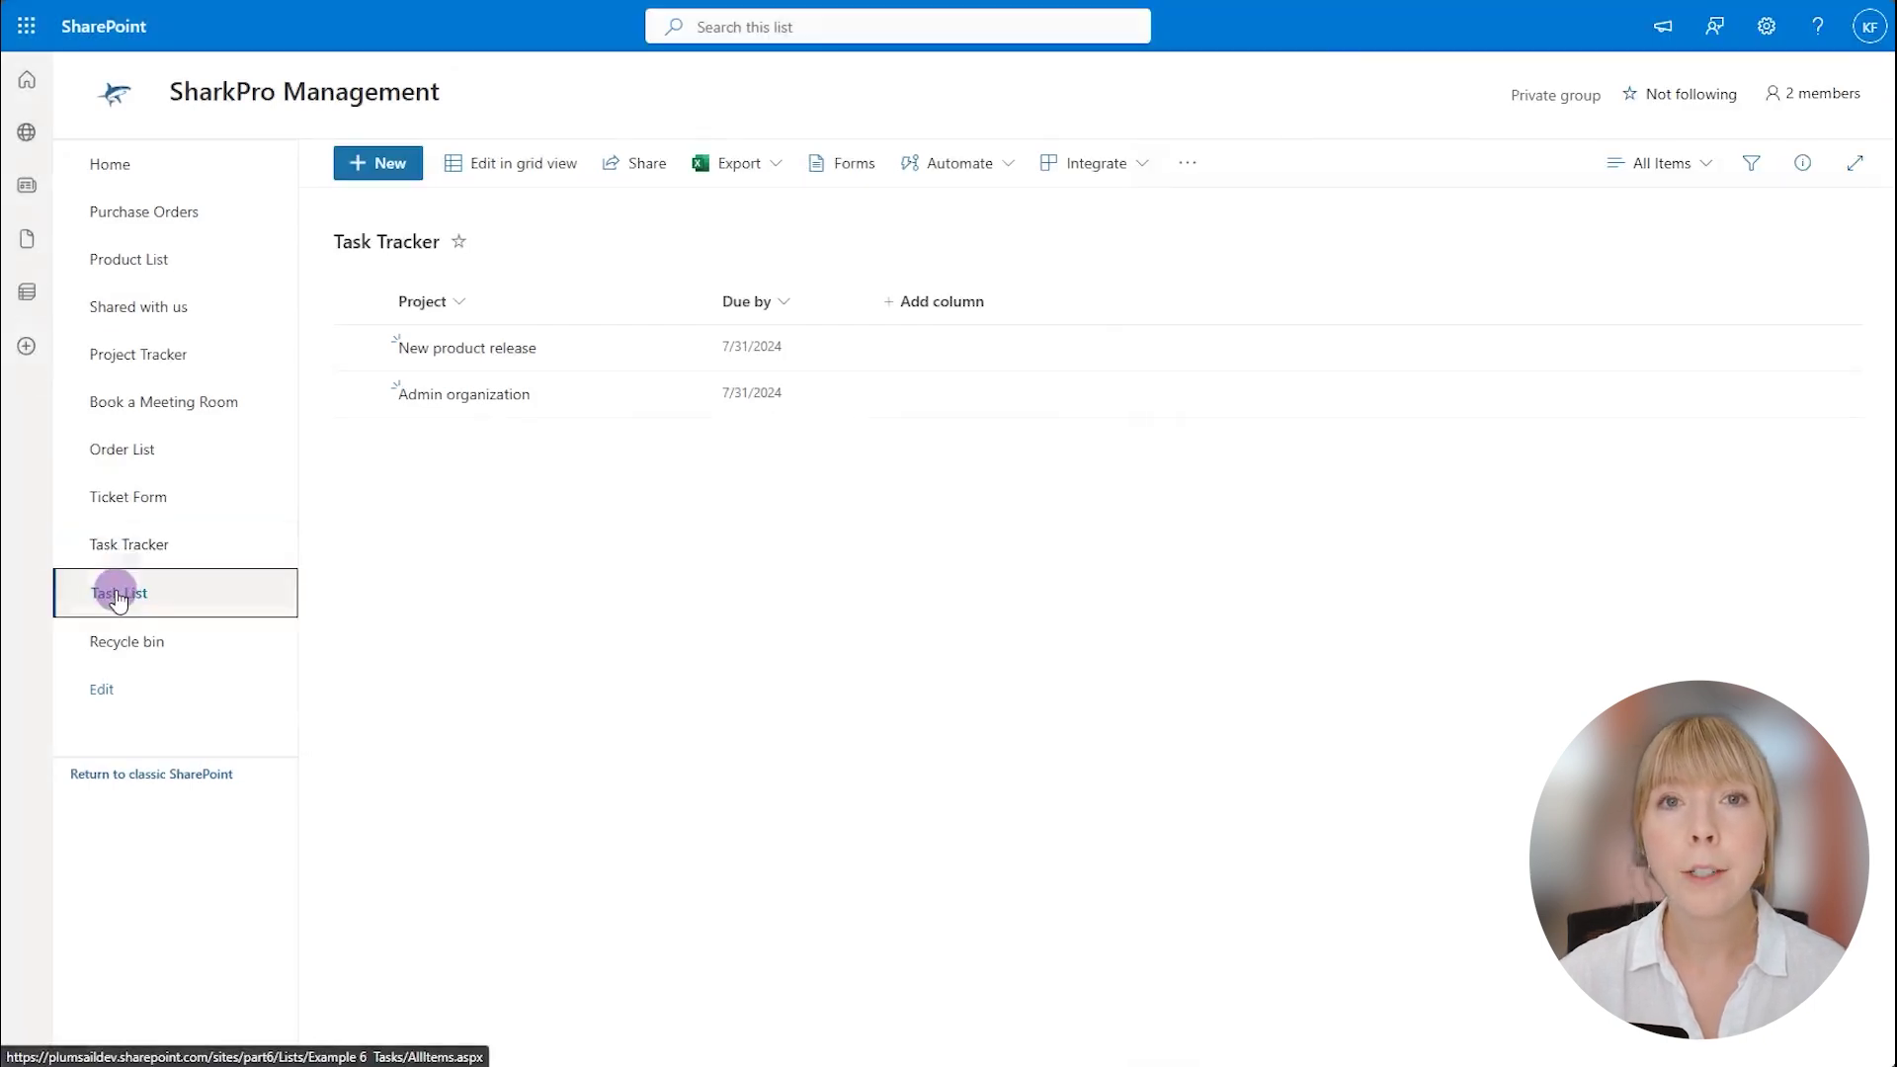